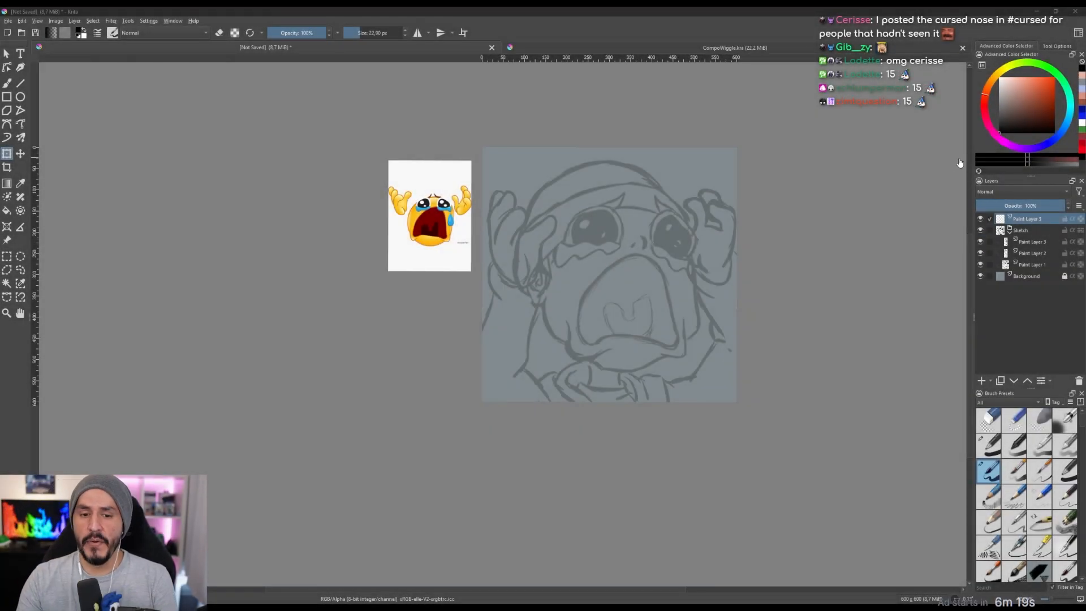
Set the opacity of the Sketch group to 21%.
scroll(648, 281, "up", 1)
scroll(648, 282, "down", 3)
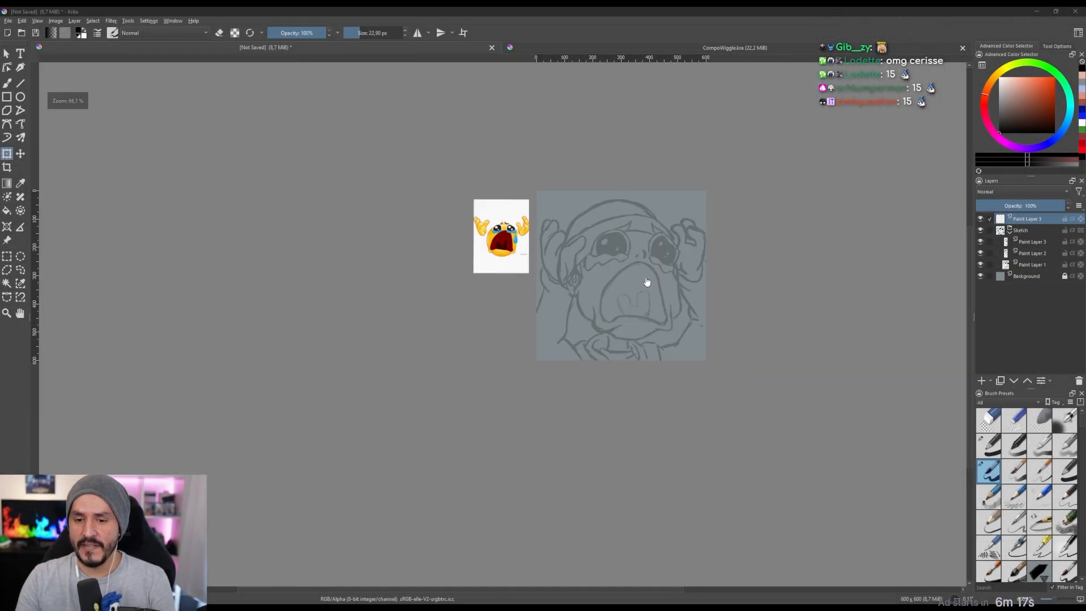
scroll(647, 284, "up", 4)
scroll(656, 279, "down", 3)
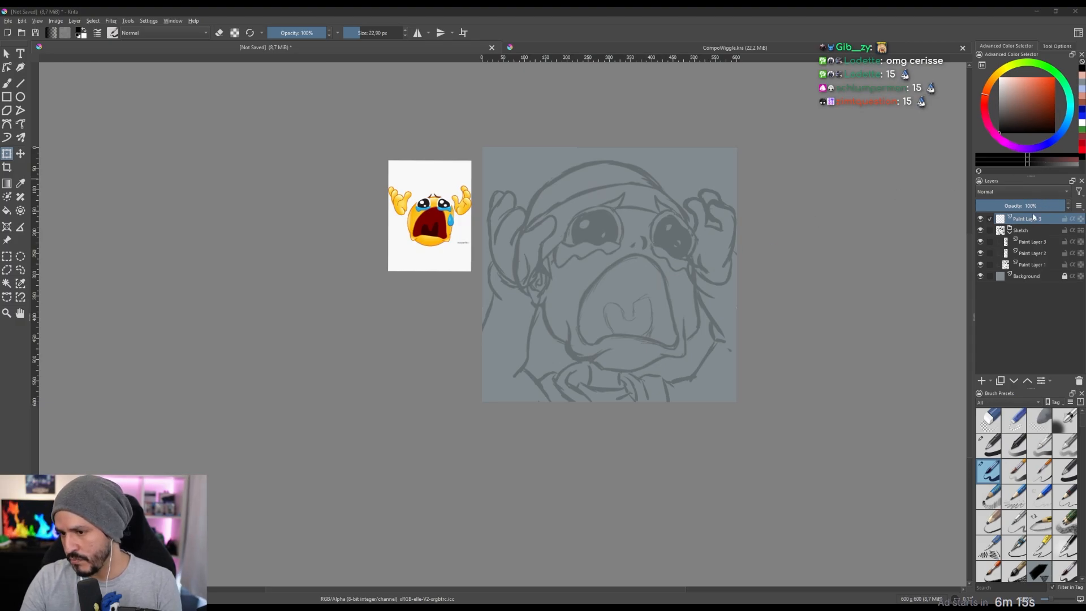
left_click(1021, 230)
left_click_drag(1035, 206, 1026, 209)
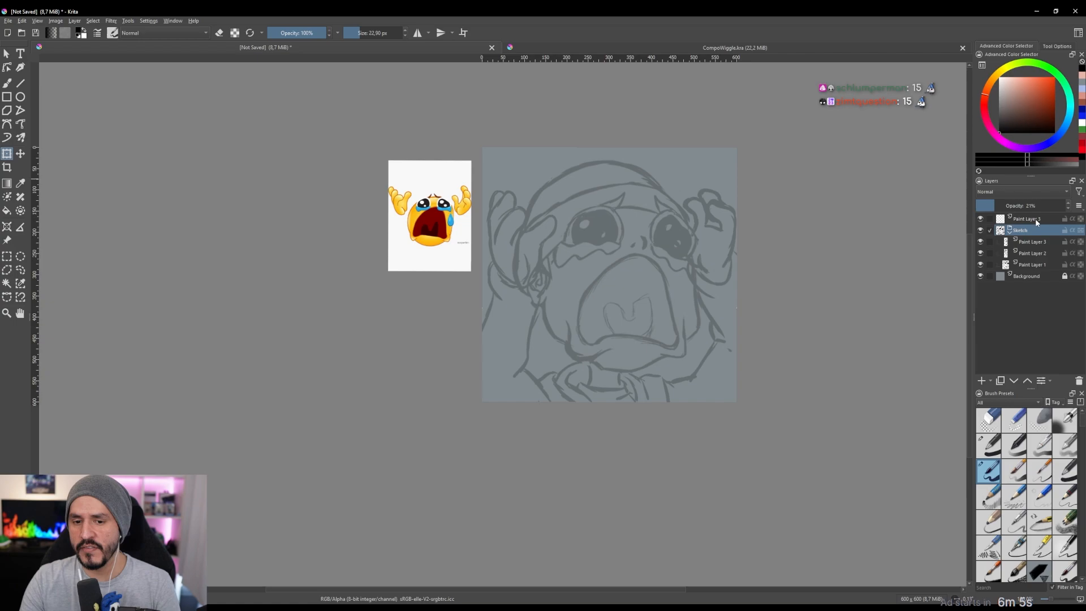
Add three new empty paint layers above the paint layer that sits directly over the Sketch group.
mouse_move(1036, 221)
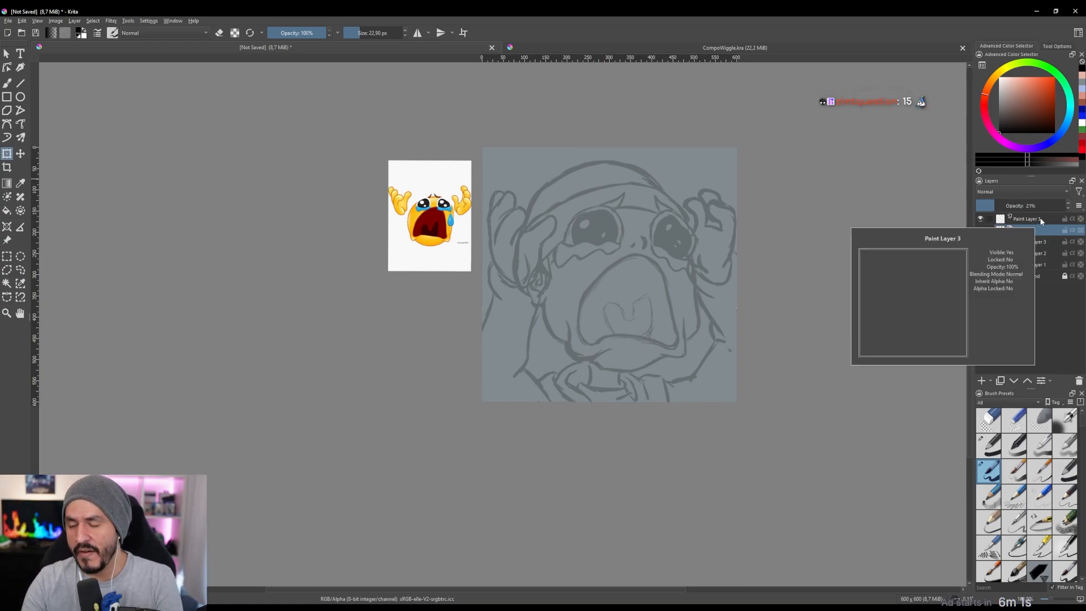
left_click(1036, 219)
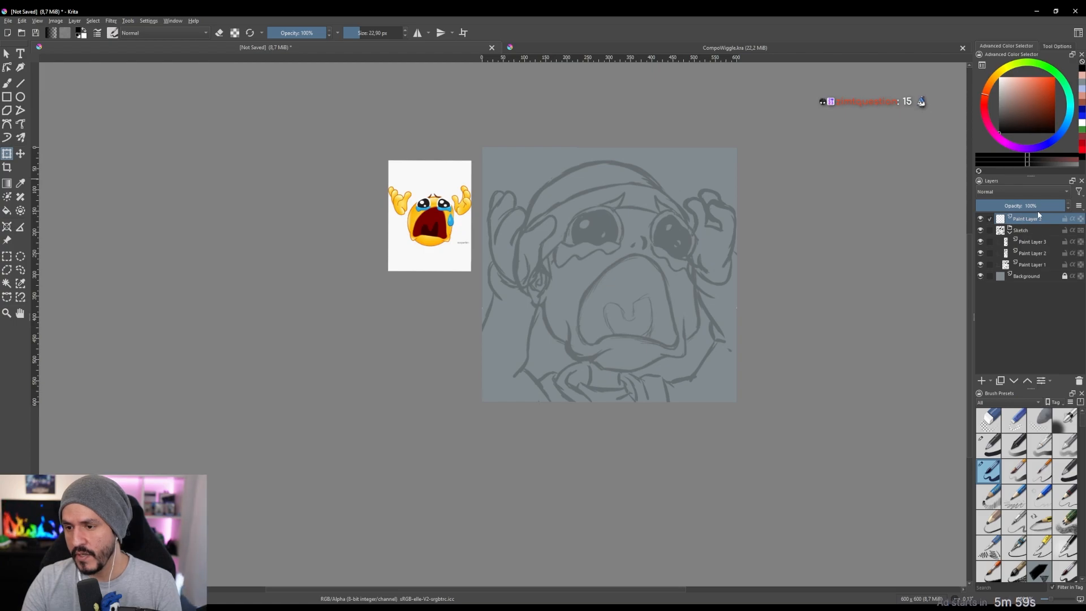
left_click(981, 381)
left_click(981, 380)
left_click(981, 381)
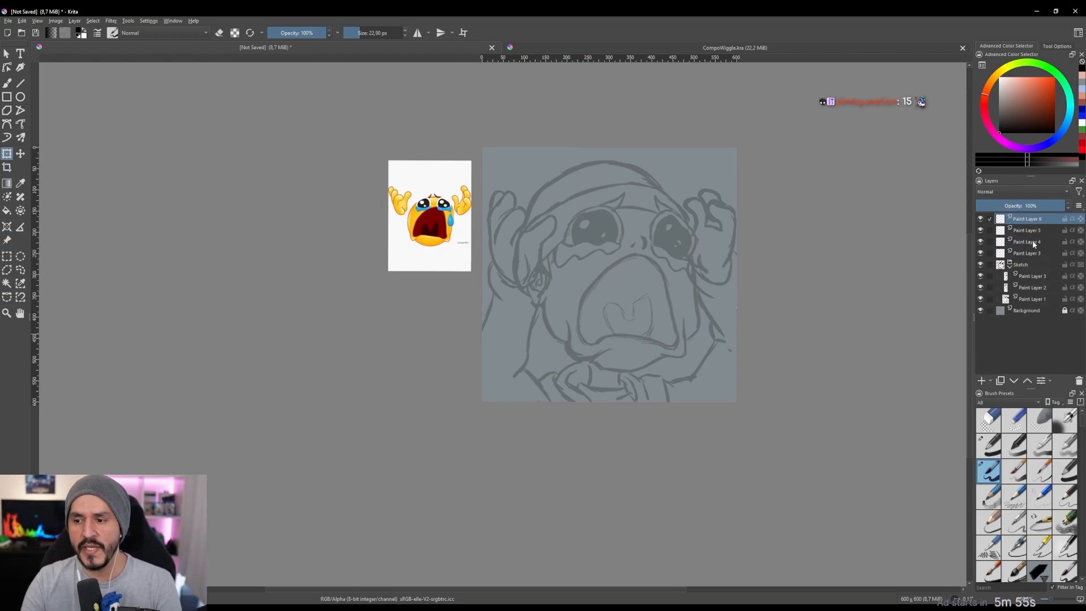
Put the paint layer directly above the Sketch group into its own group and name that group Head.
left_click(1025, 253)
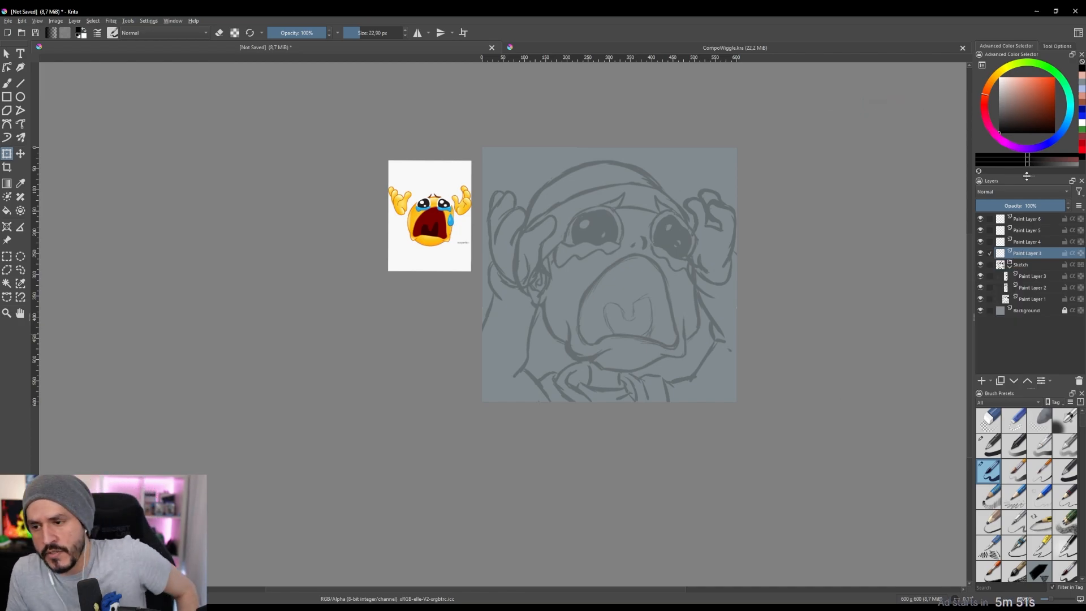
left_click(1027, 242)
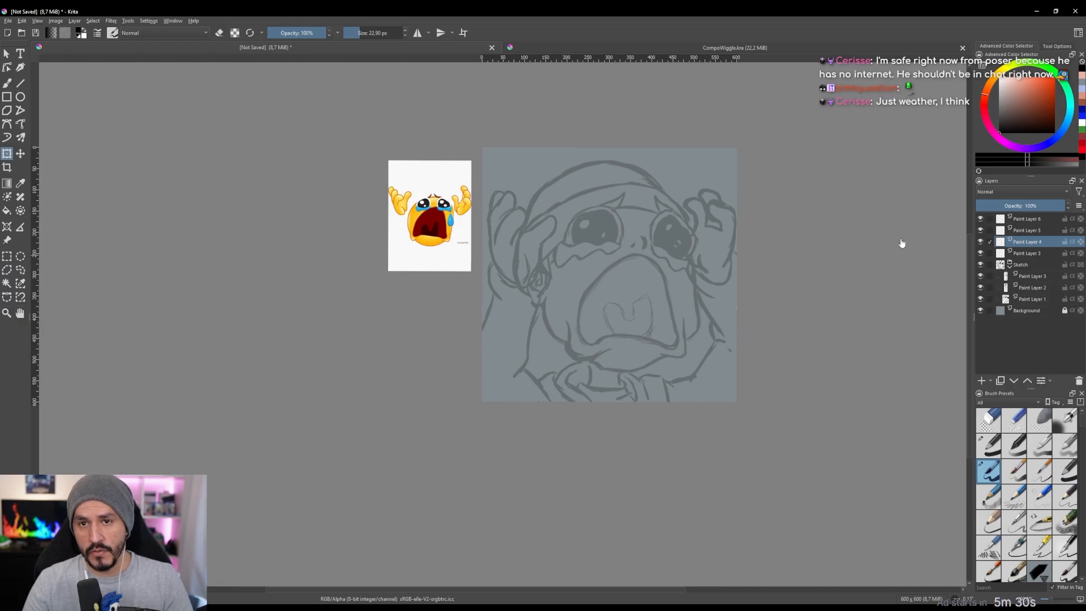
left_click(1024, 254)
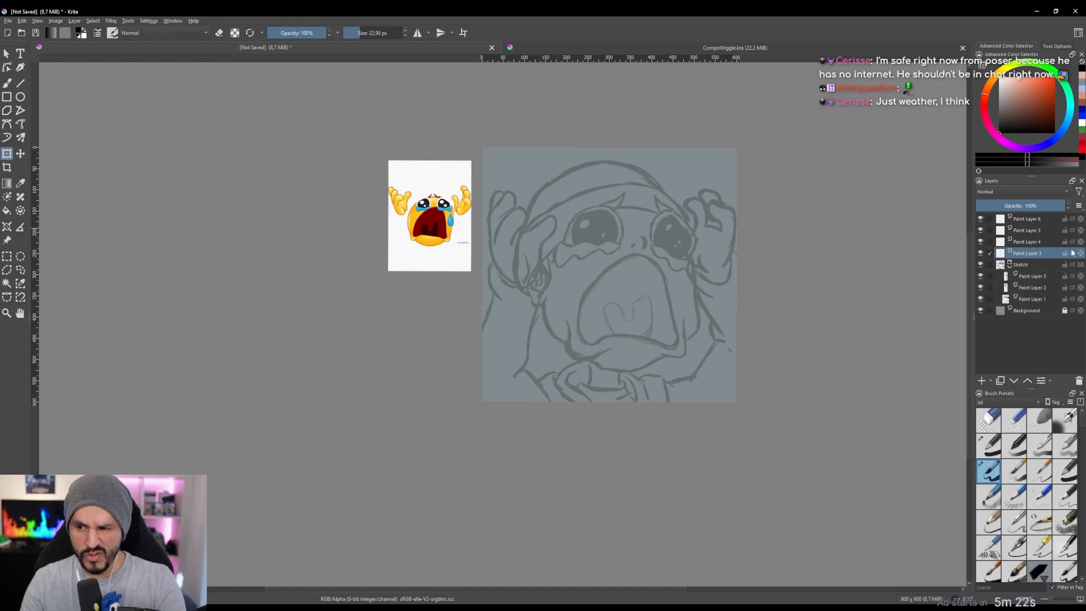
key("ctrl+g")
left_click(1032, 255)
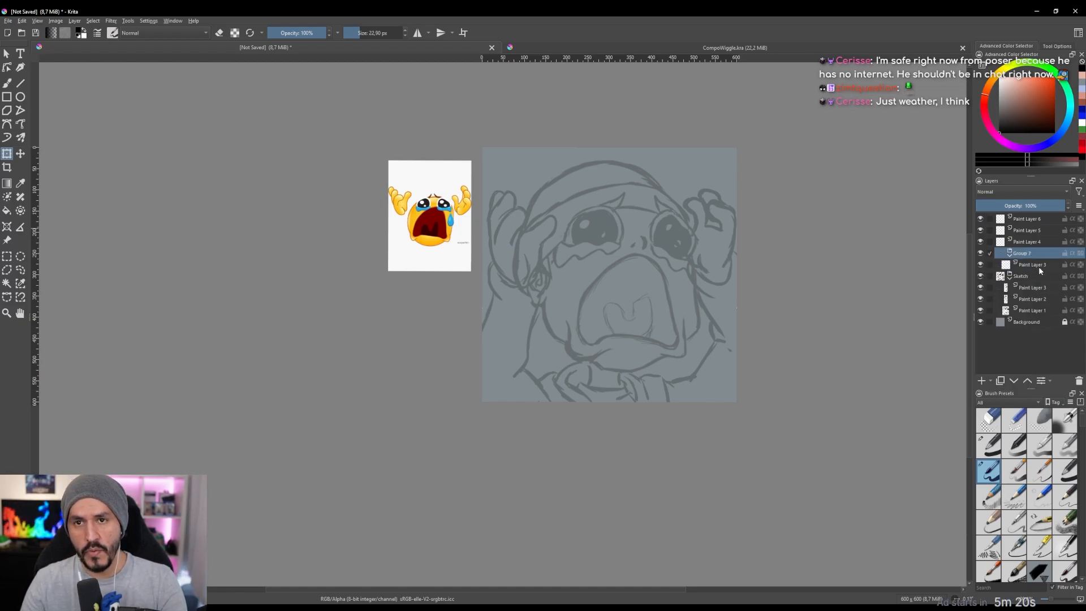
double_click(1033, 253)
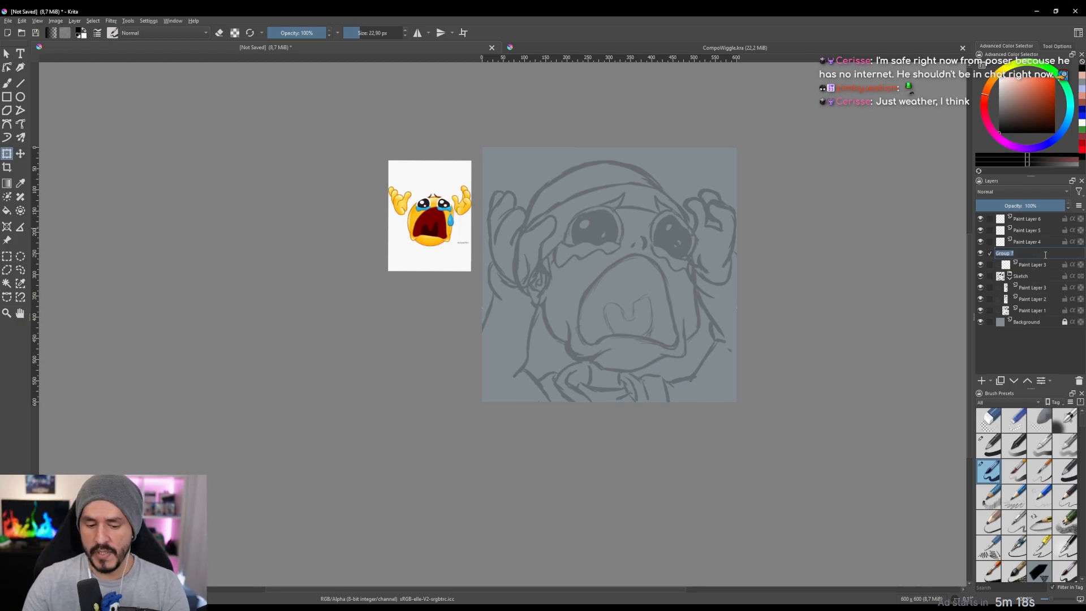
type("Head")
key("Return")
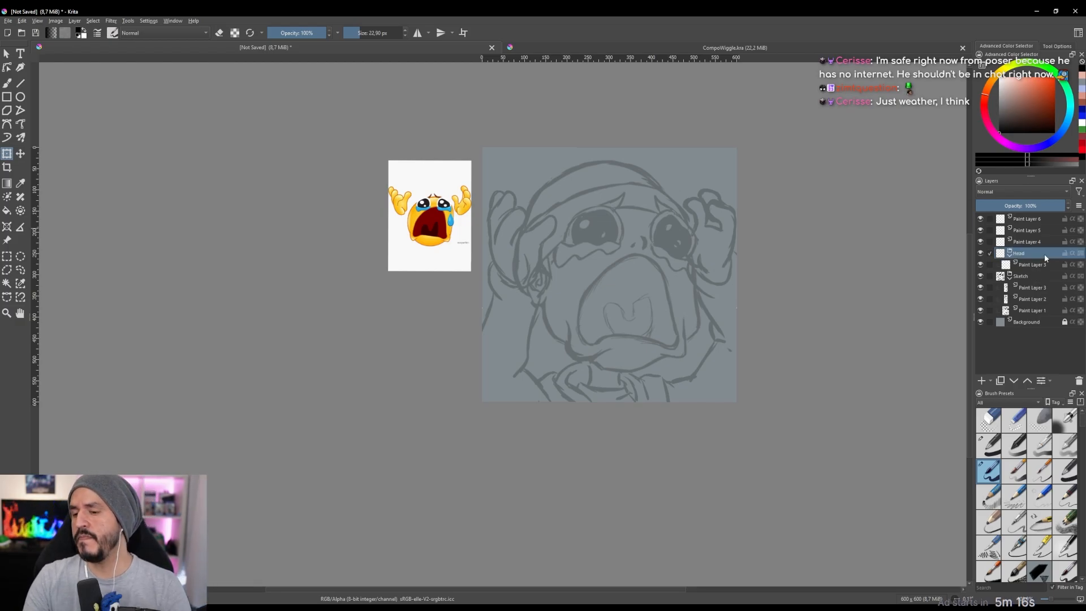
Move the Head group above Paint Layer 4 in the layer stack.
left_click(1034, 265)
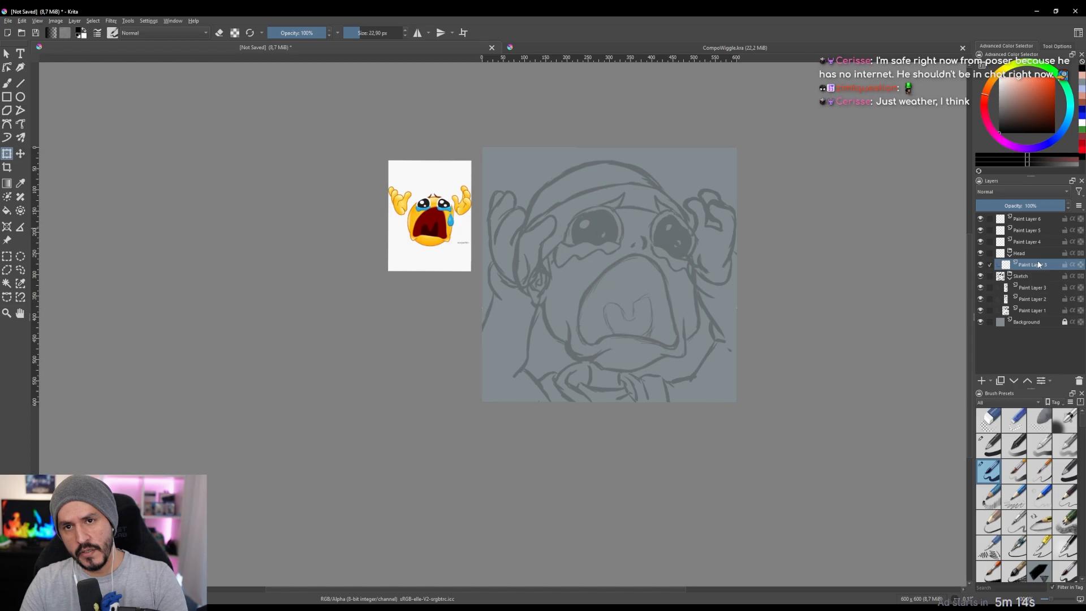
mouse_move(1035, 264)
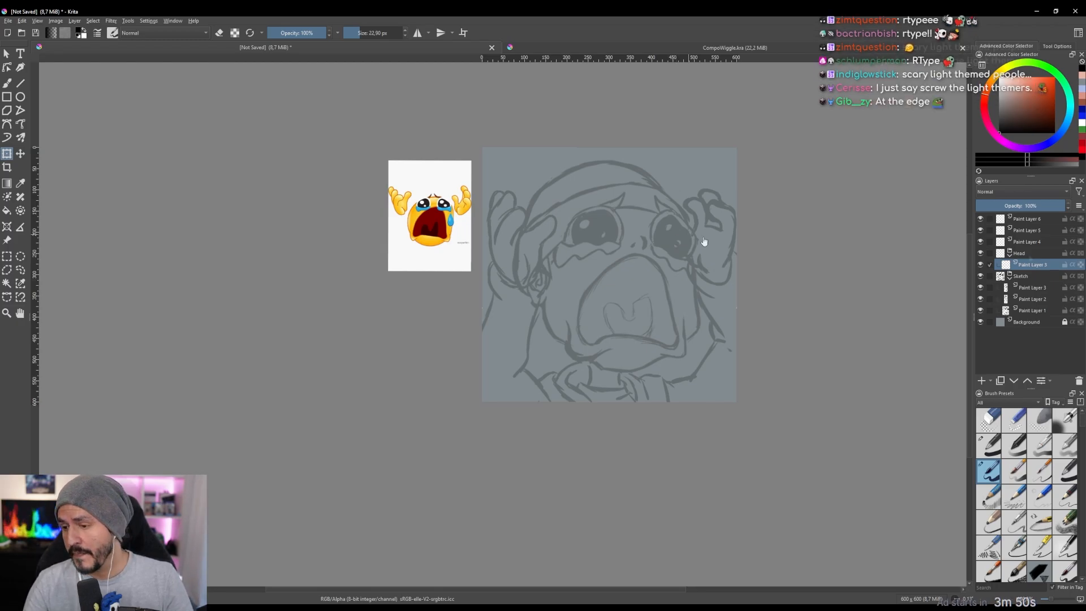
left_click(1027, 253)
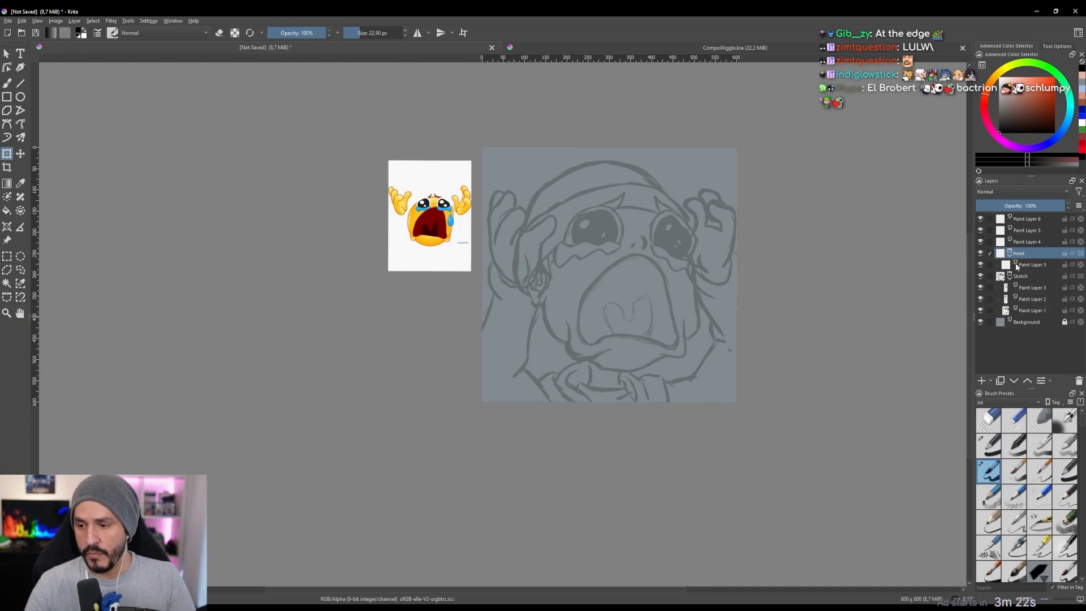
mouse_move(1029, 269)
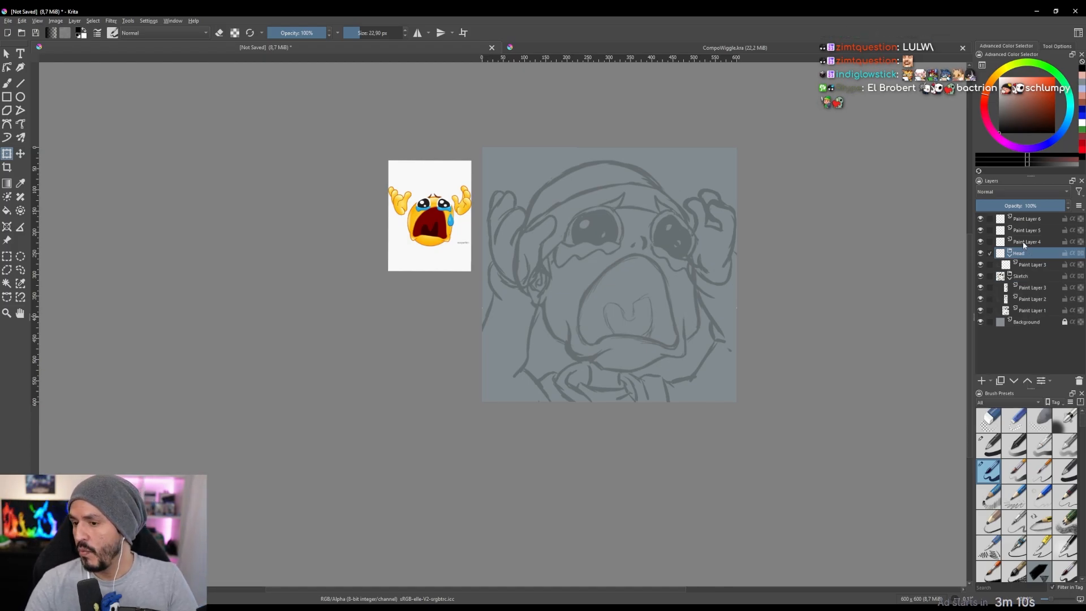
mouse_move(1024, 243)
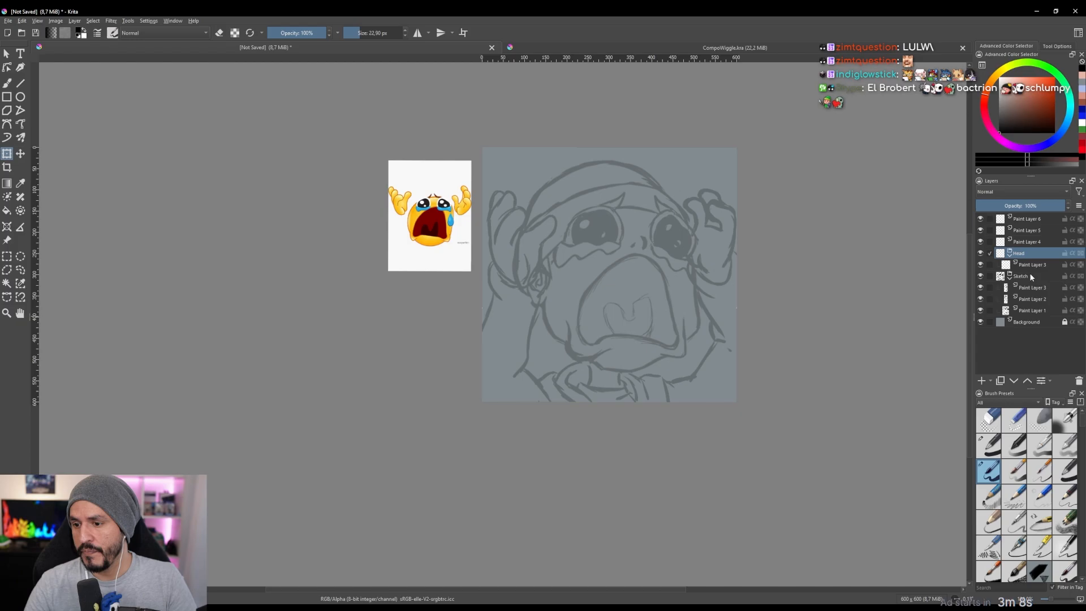
left_click_drag(1020, 256, 1024, 238)
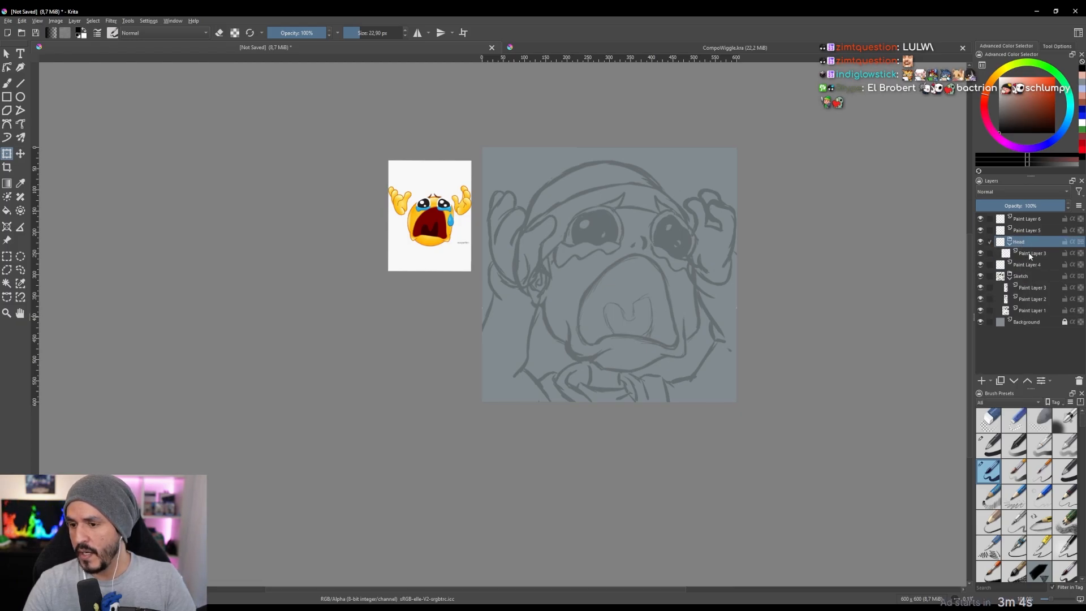
Put Paint Layer 4 into a new group and name that group Body.
left_click(1029, 264)
key("ctrl+g")
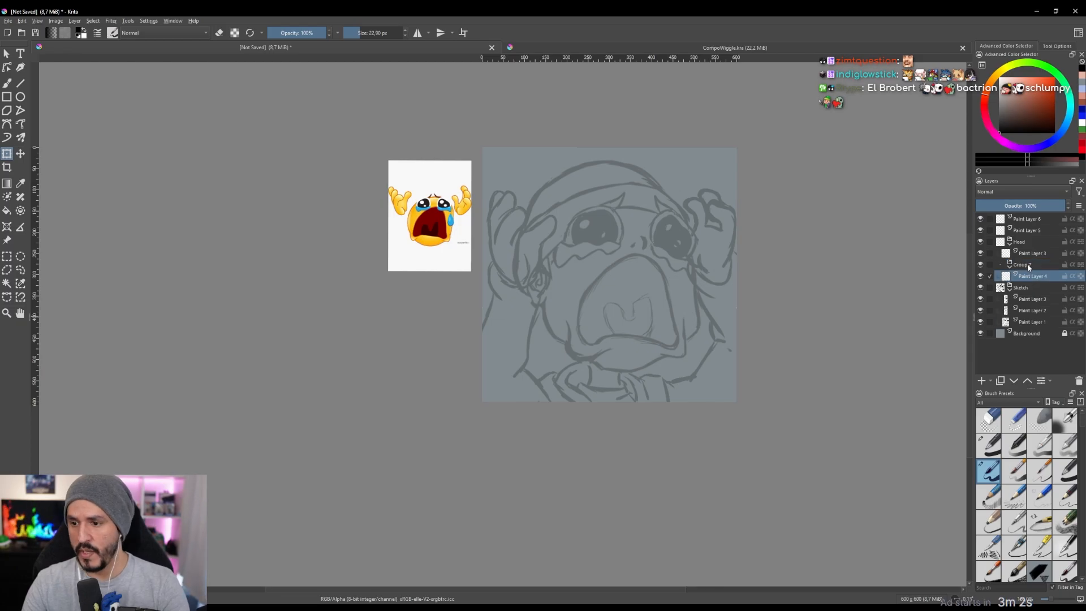
double_click(1029, 264)
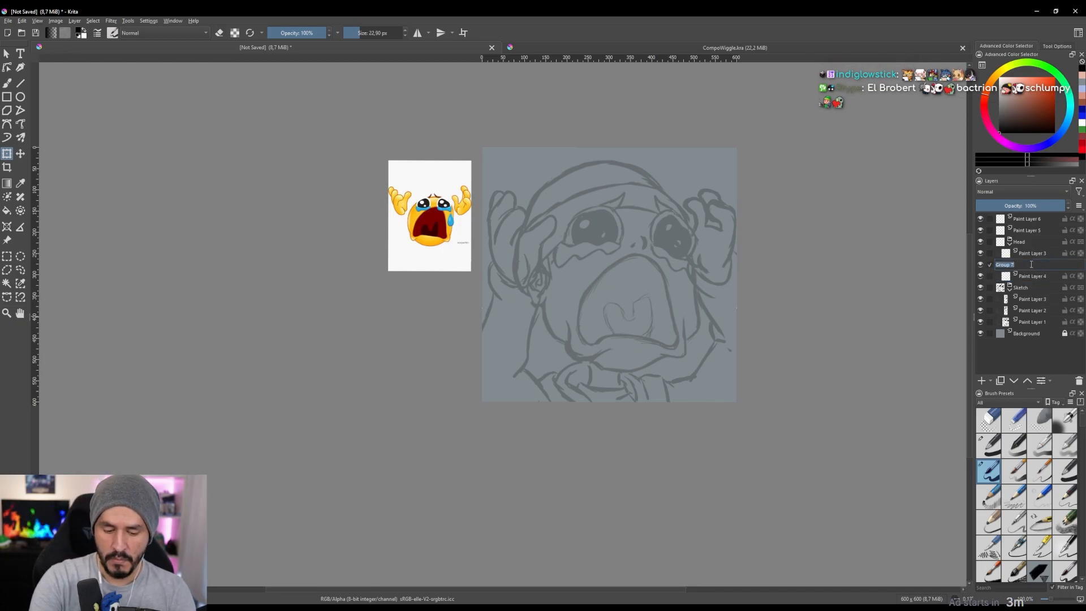
type("Body")
key("Return")
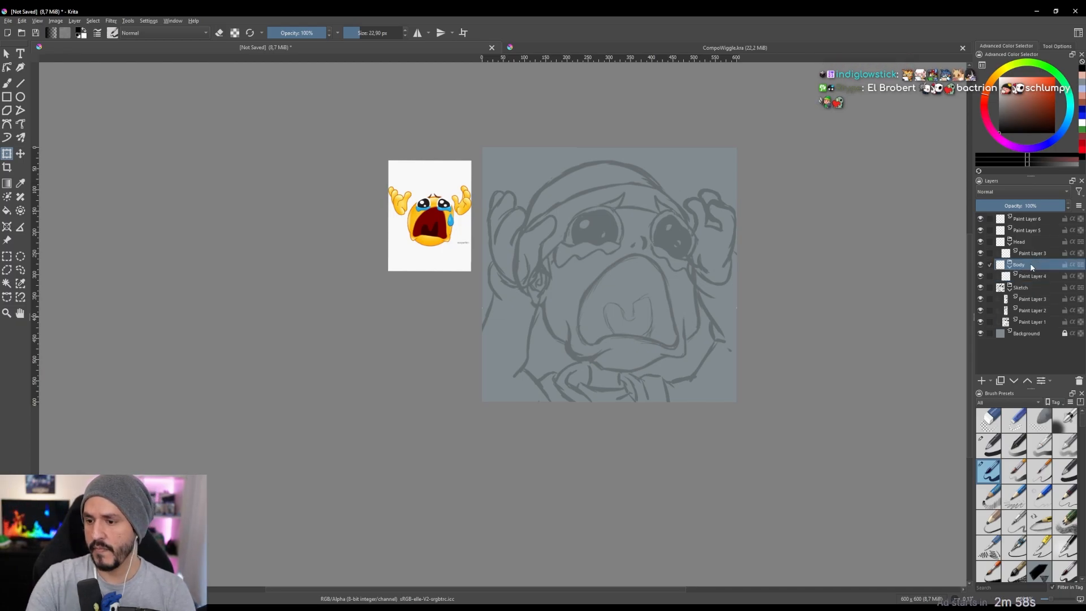
Put Paint Layer 5 into a new group and name that group R Arm.
left_click(1025, 231)
key("ctrl+g")
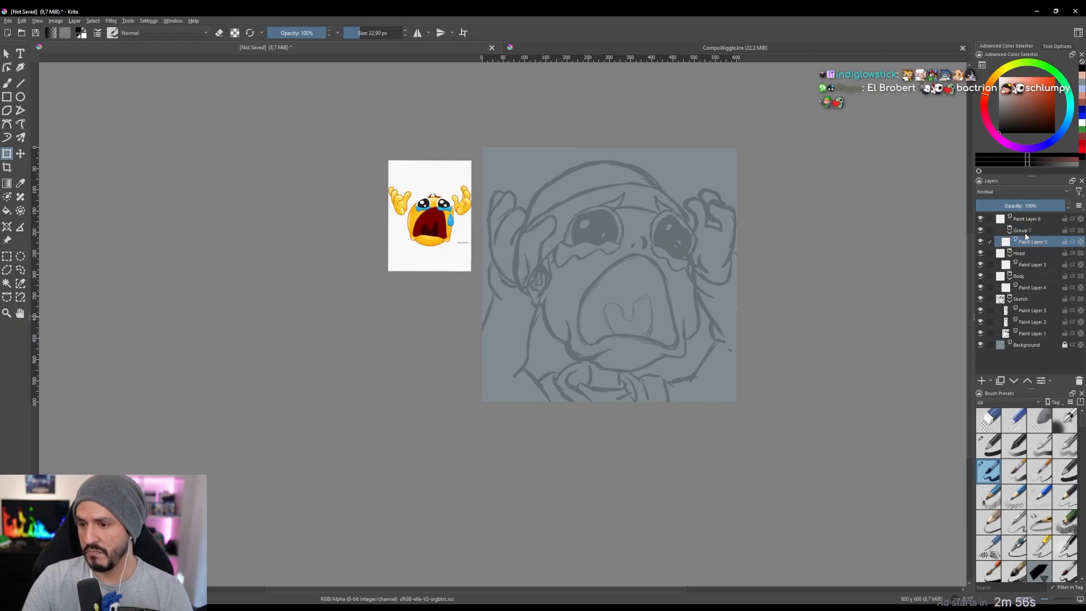
double_click(1027, 232)
type("R")
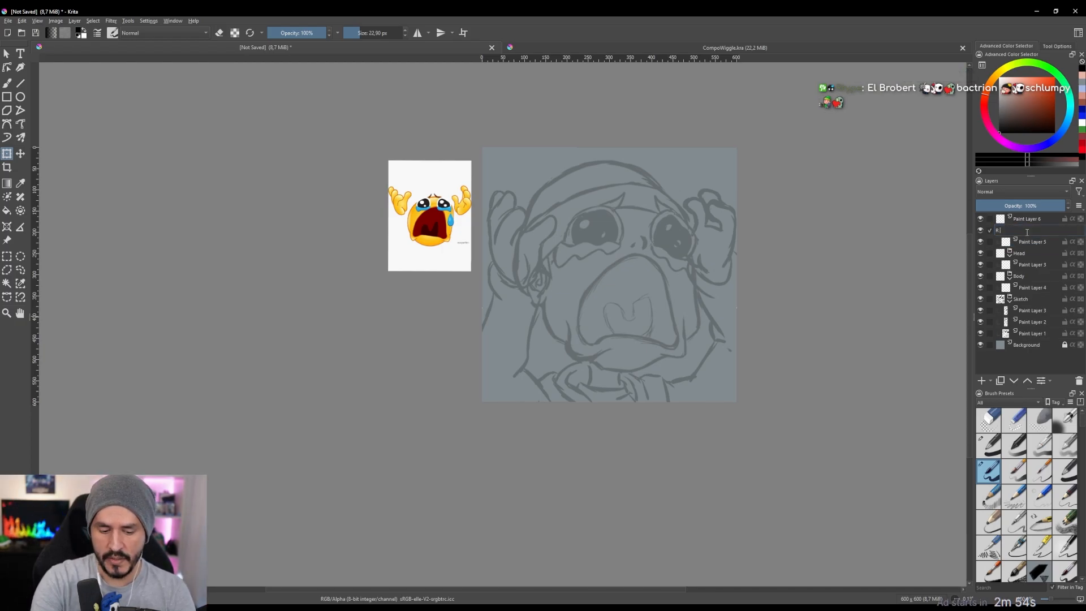
type(" Arm")
key("Return")
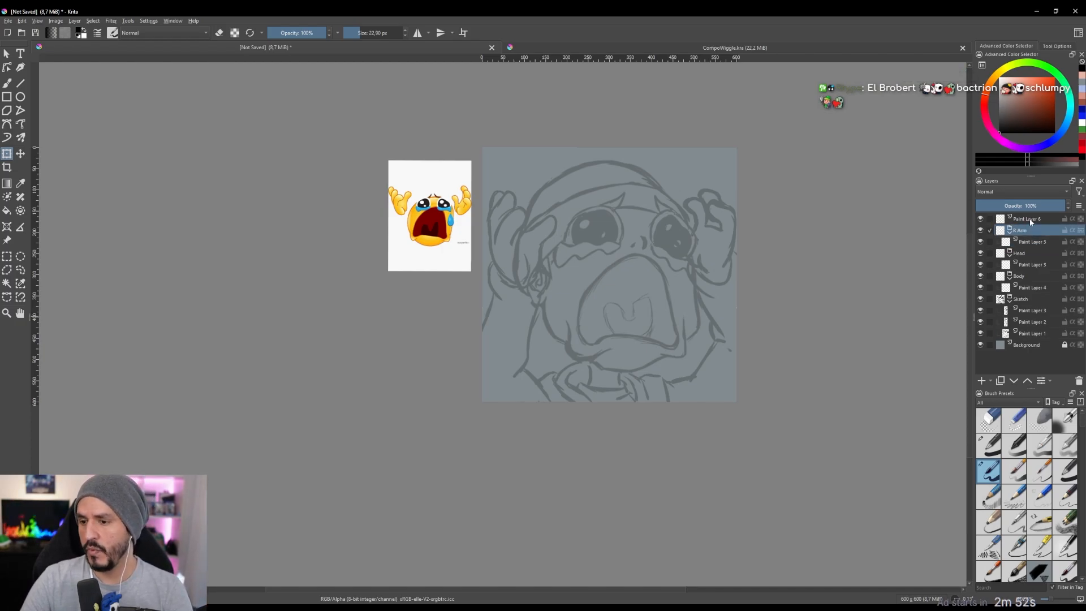
Put Paint Layer 6 into a new group and name that group L Arm.
left_click(1030, 220)
key("ctrl+g")
double_click(1029, 219)
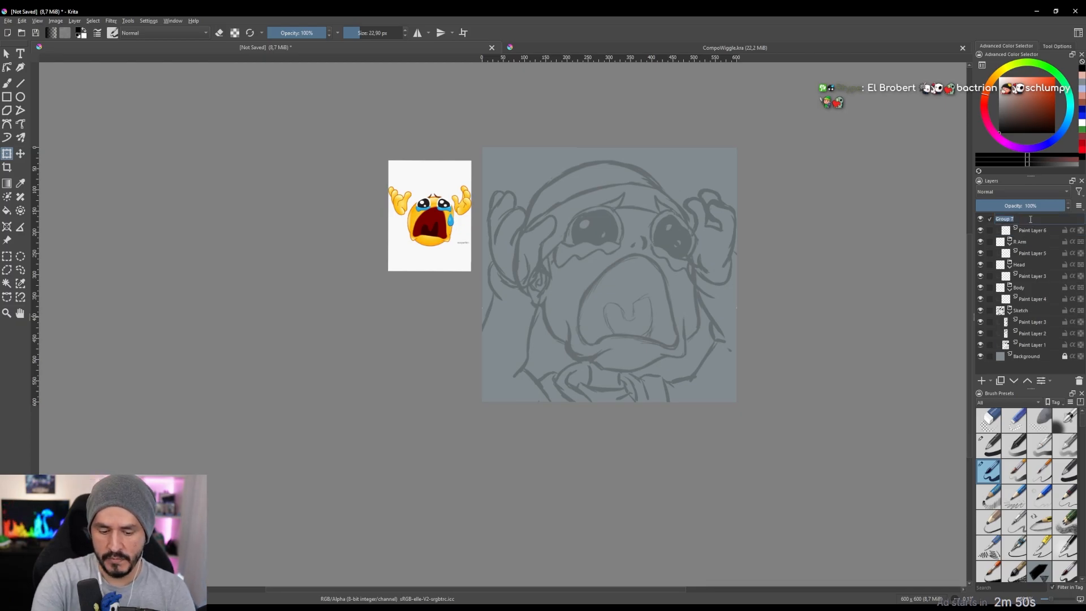
type("L Arm")
key("Return")
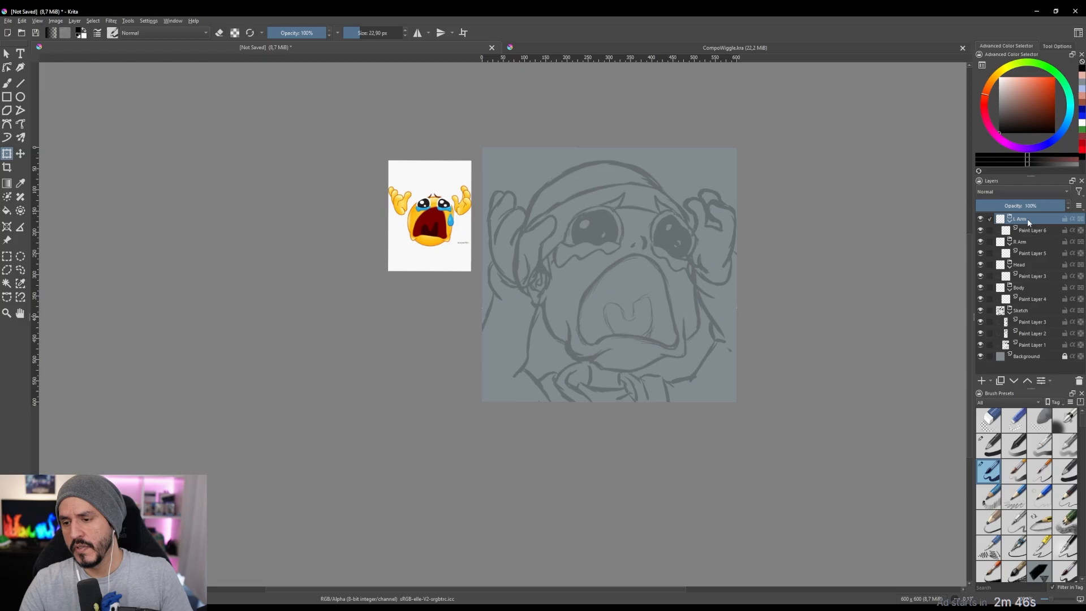
Add three new paint layers above Paint Layer 4 inside the Body group.
left_click(1030, 300)
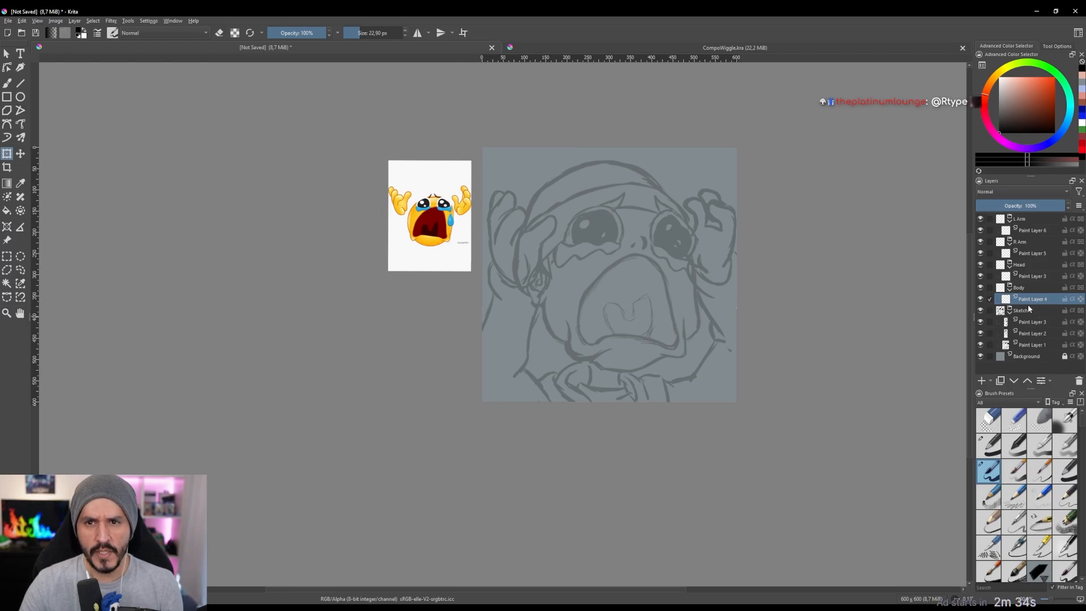
left_click(981, 382)
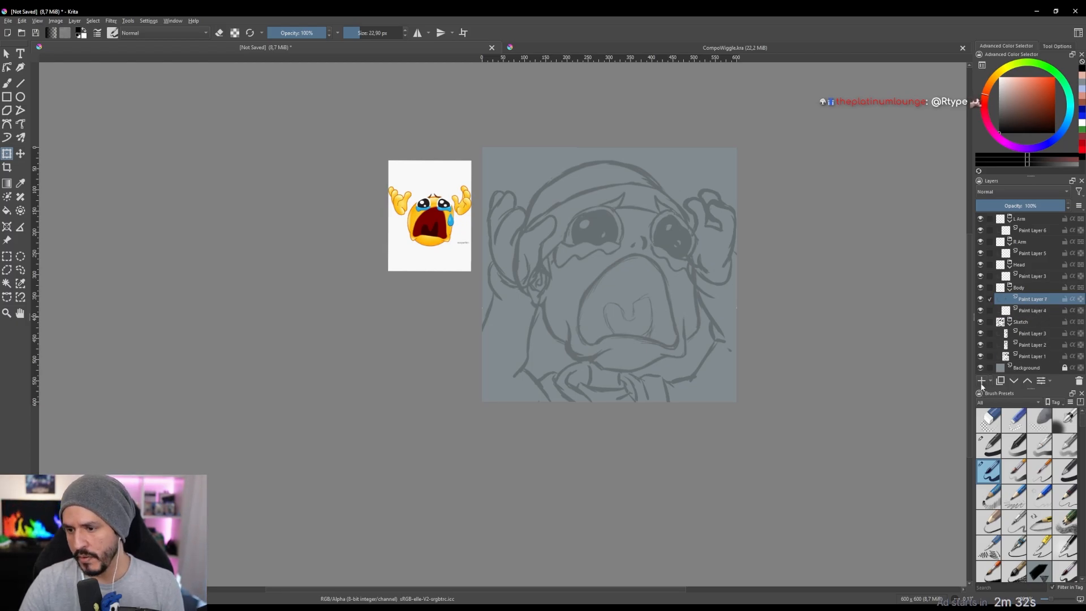
left_click(982, 382)
left_click(981, 382)
scroll(1030, 310, "down", 2)
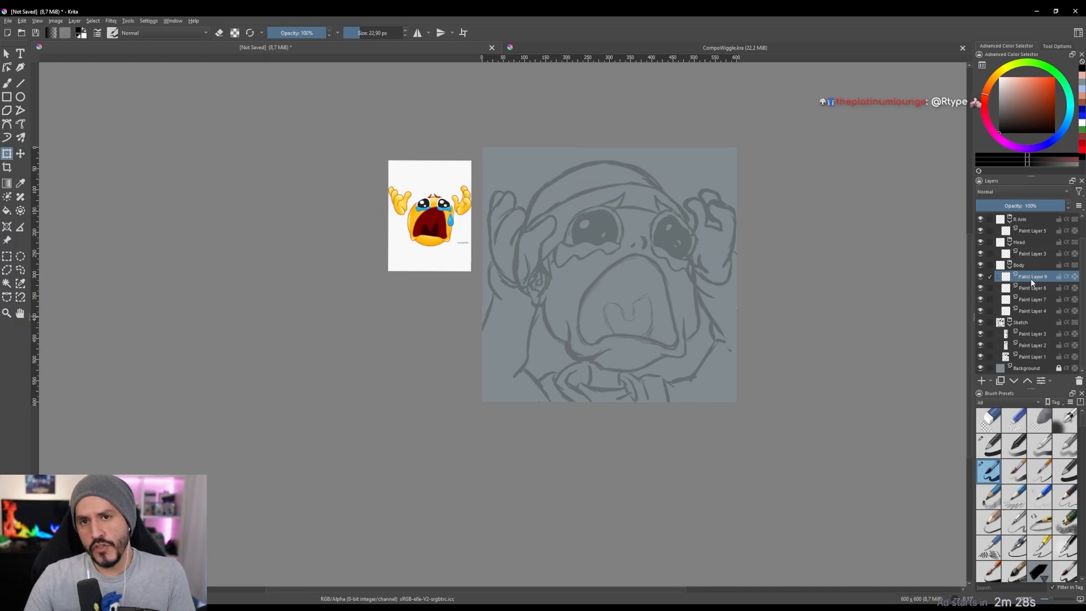
mouse_move(1028, 280)
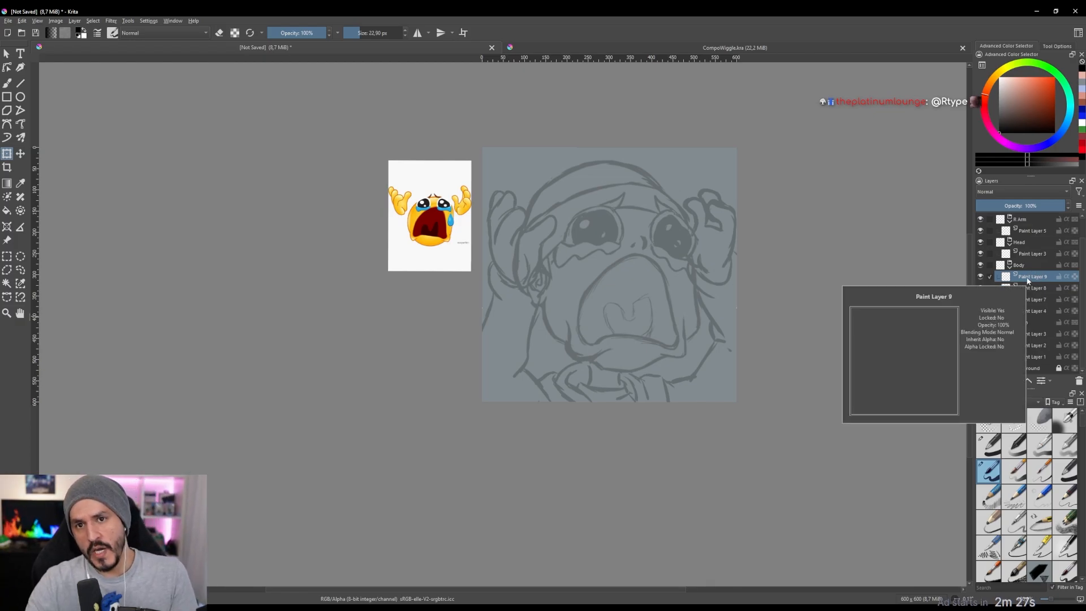
left_click(1039, 312)
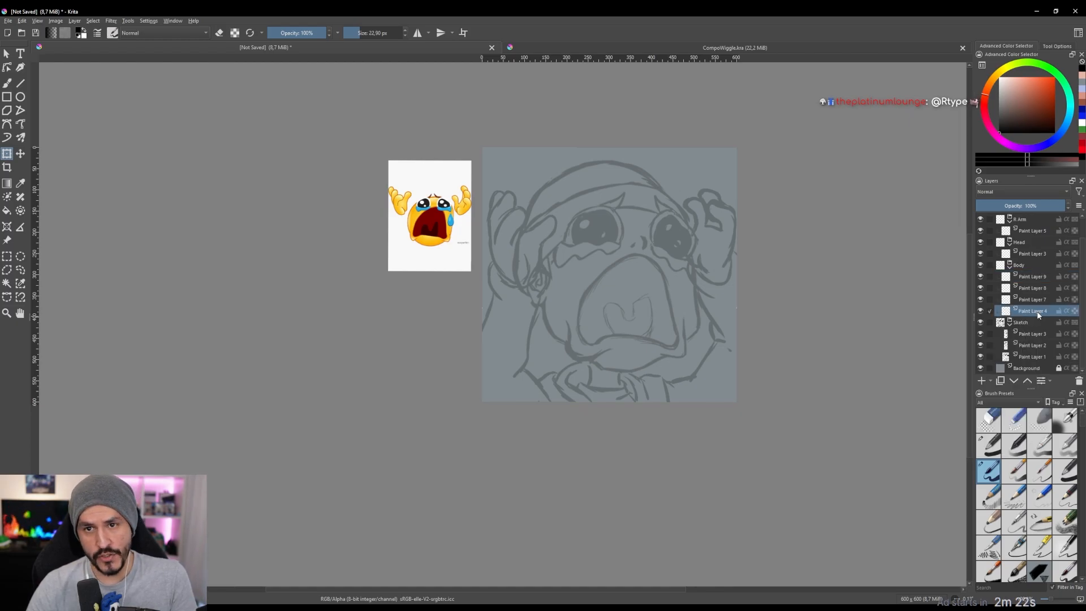
left_click(1039, 292)
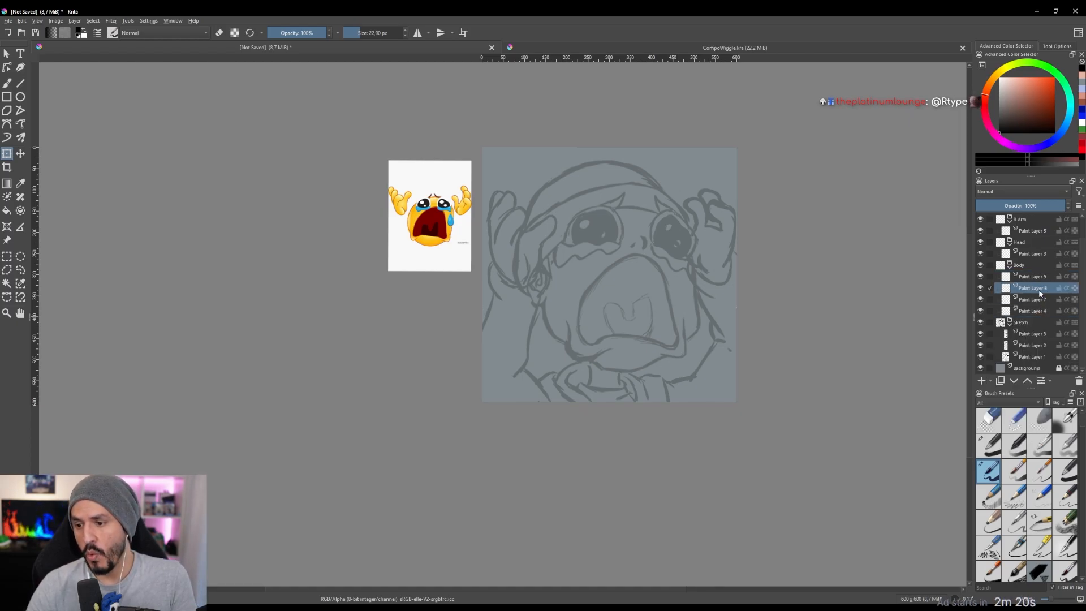
left_click(1041, 299)
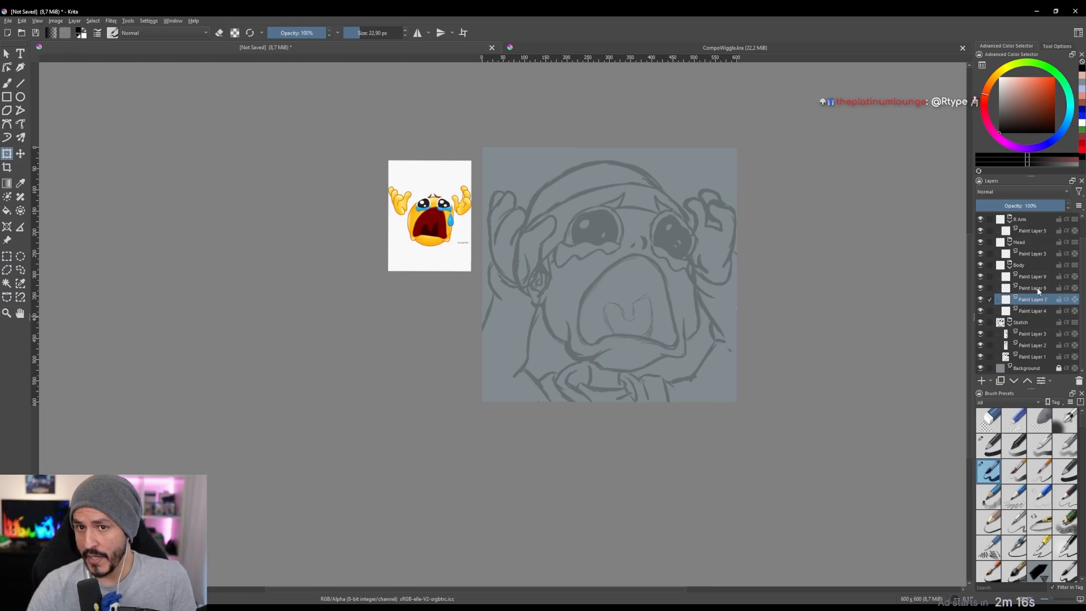
left_click(1039, 290)
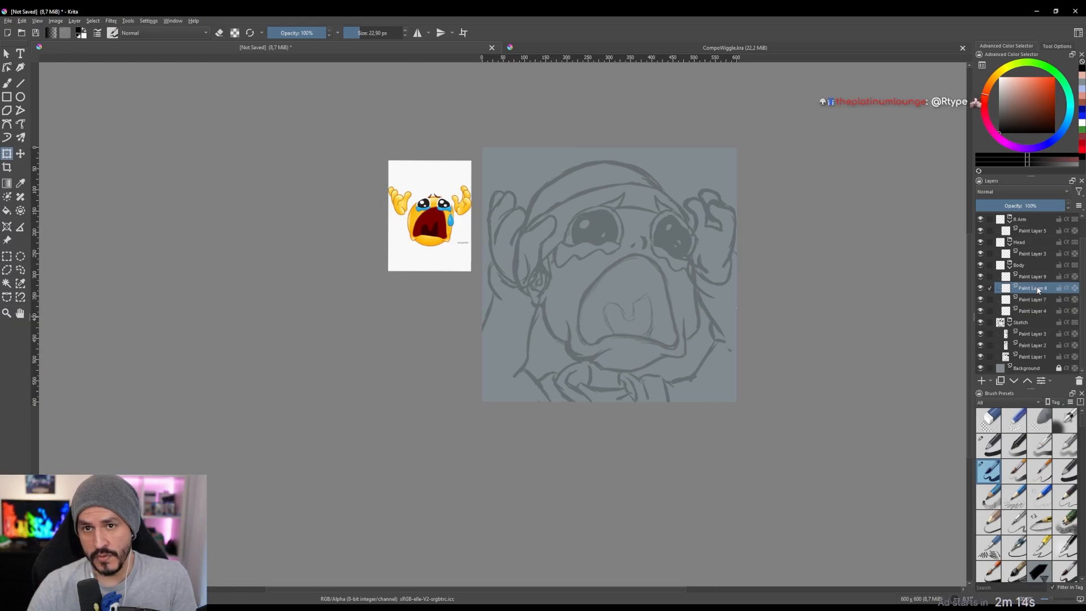
left_click(1038, 302)
left_click(1036, 291)
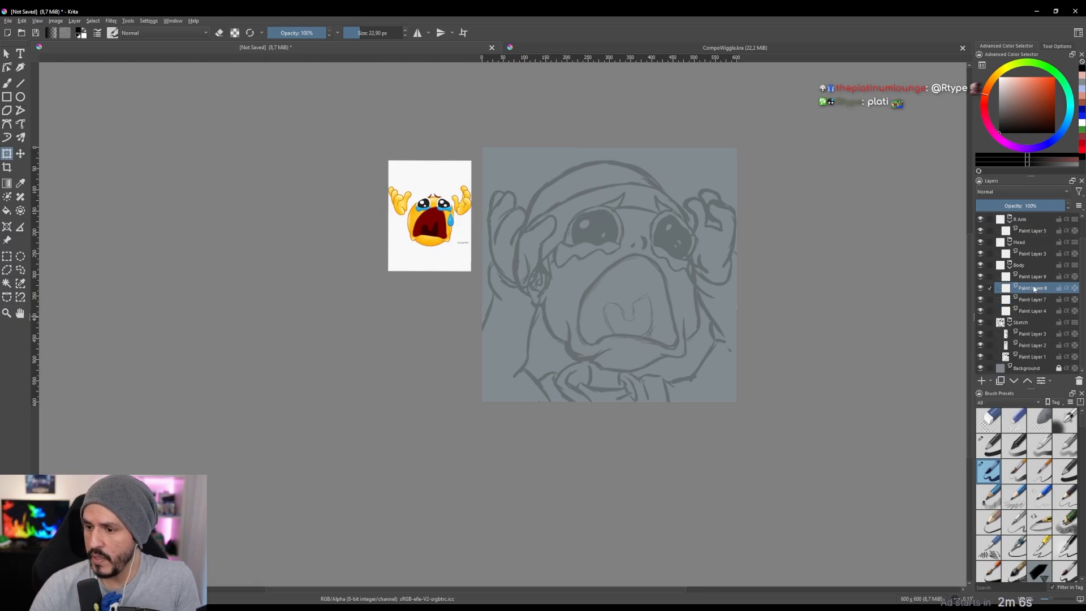
Set Paint Layer 8 in the Body group to Screen blending at 90% opacity and turn on Inherit Alpha for it.
left_click(1033, 278)
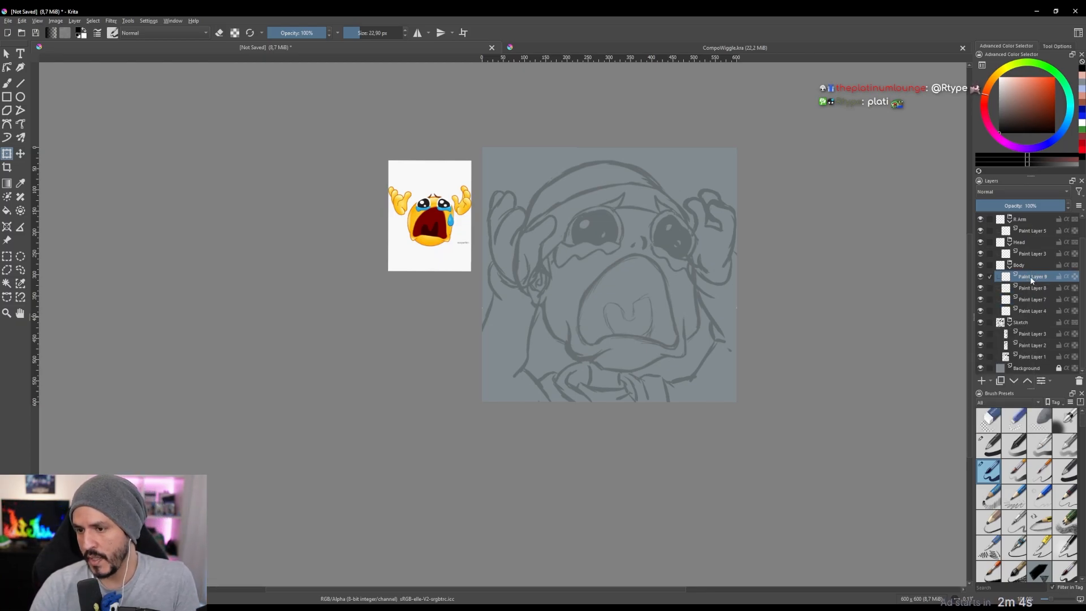
left_click(1032, 312)
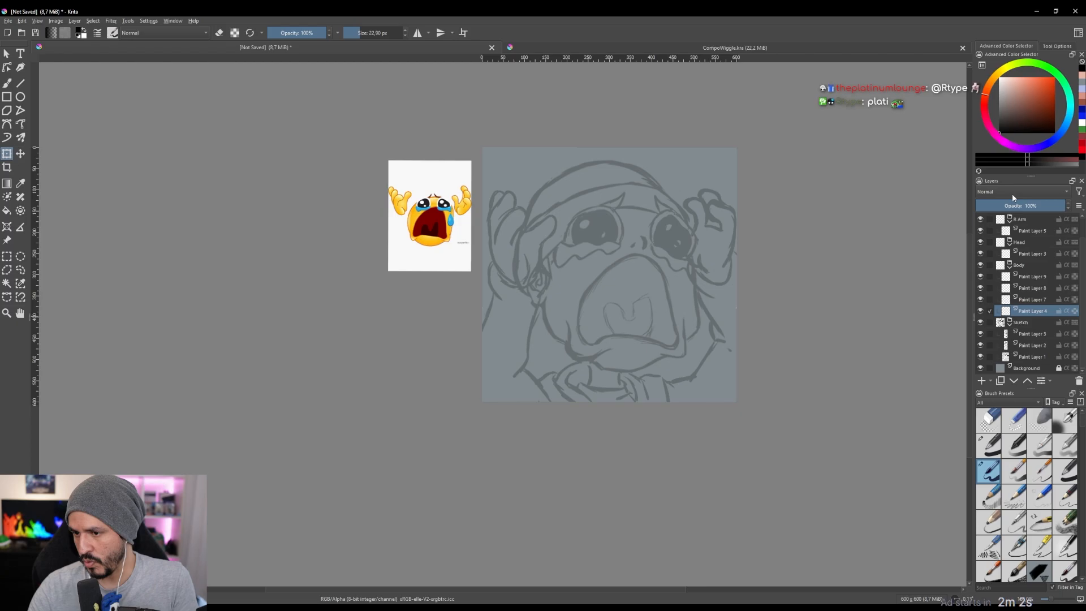
left_click(1031, 289)
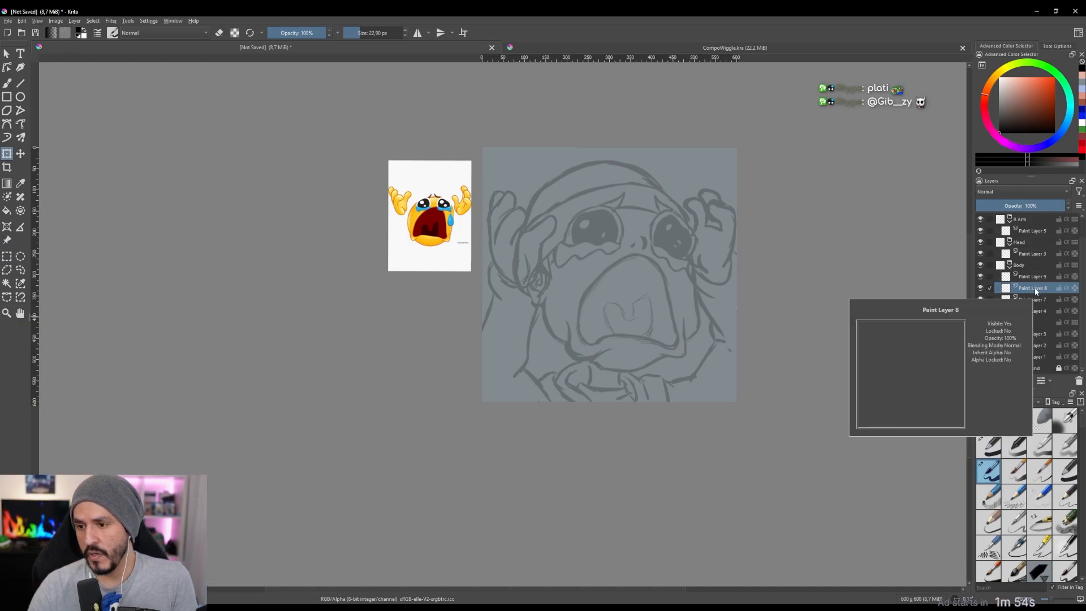
left_click(1021, 191)
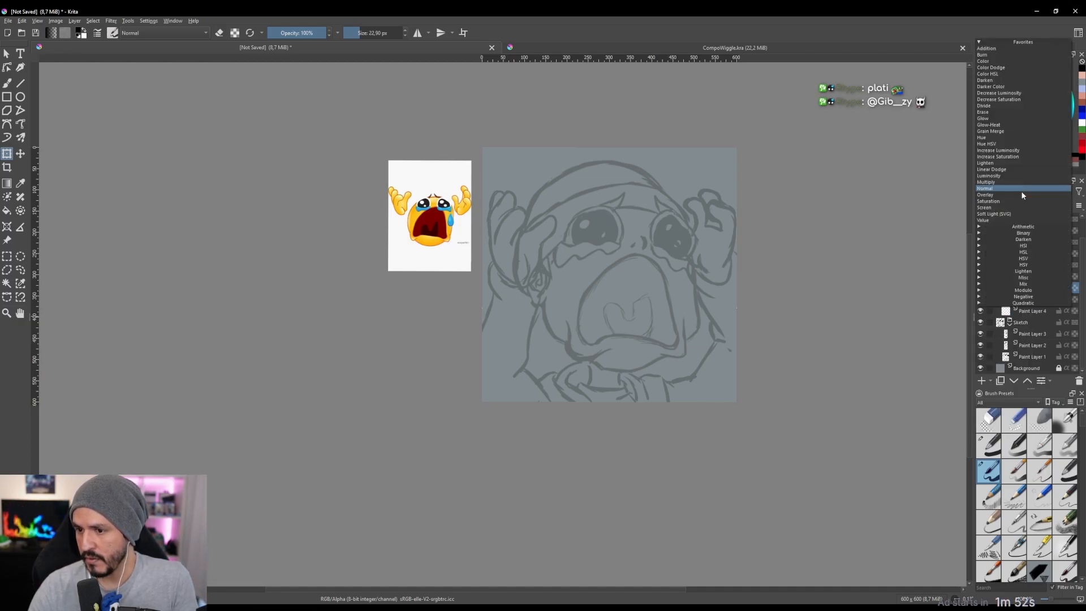
left_click(990, 208)
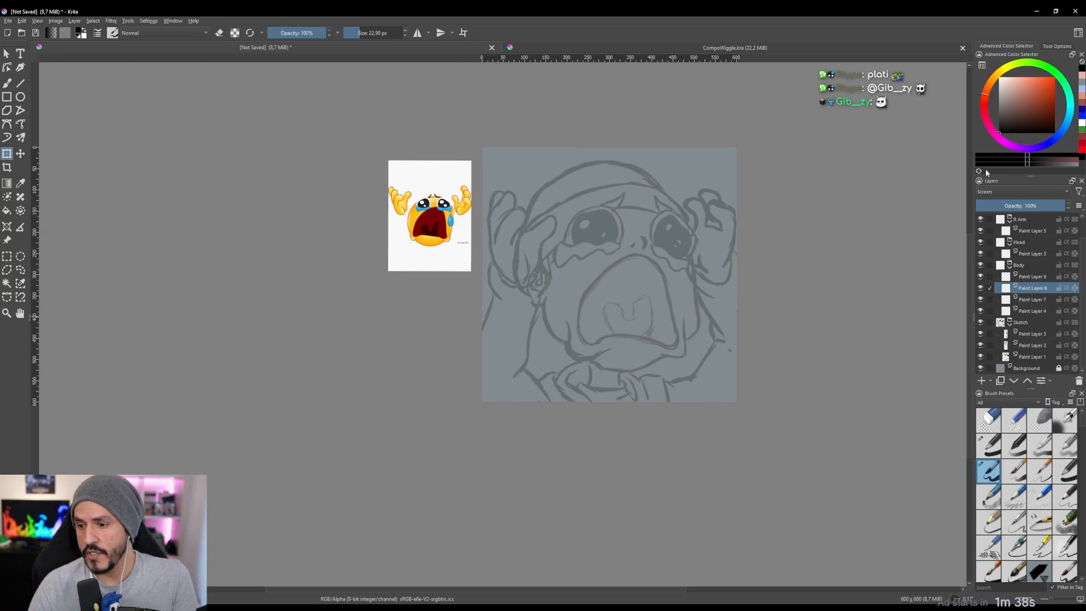
left_click(1054, 206)
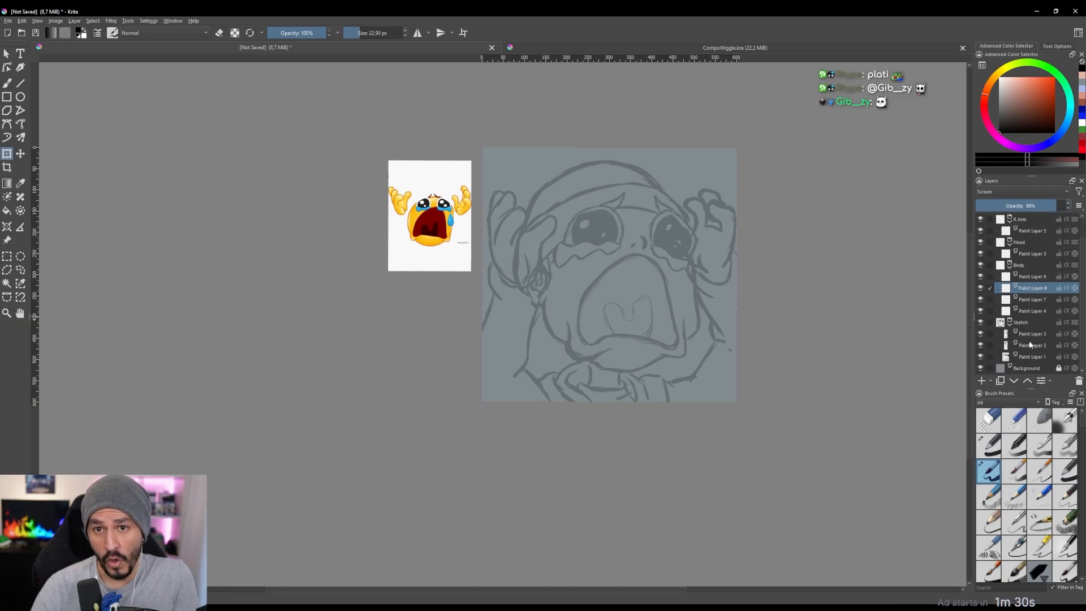
left_click(1059, 288)
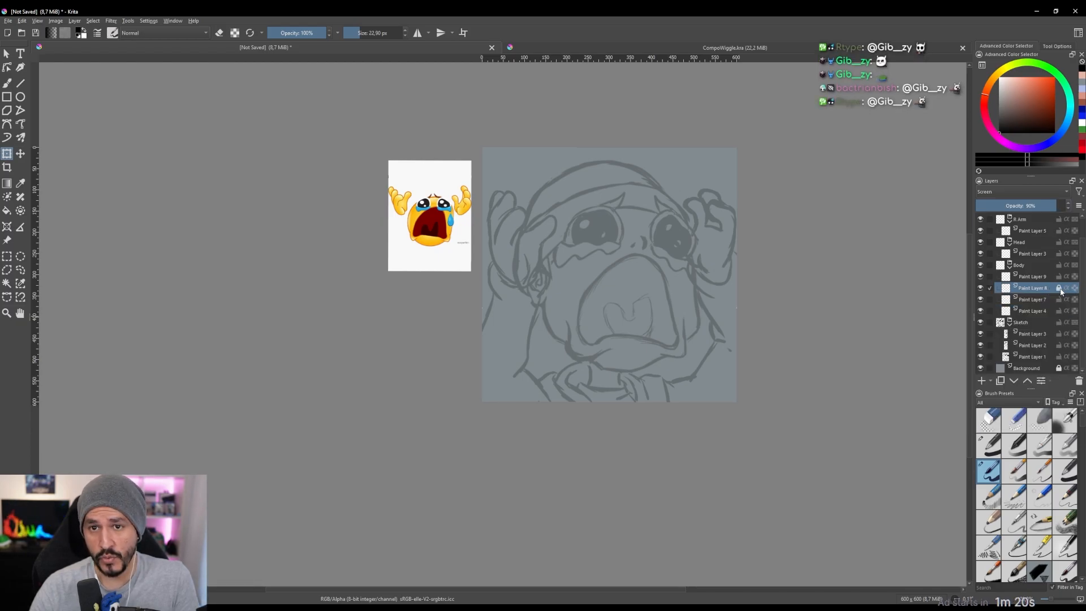
left_click(1059, 290)
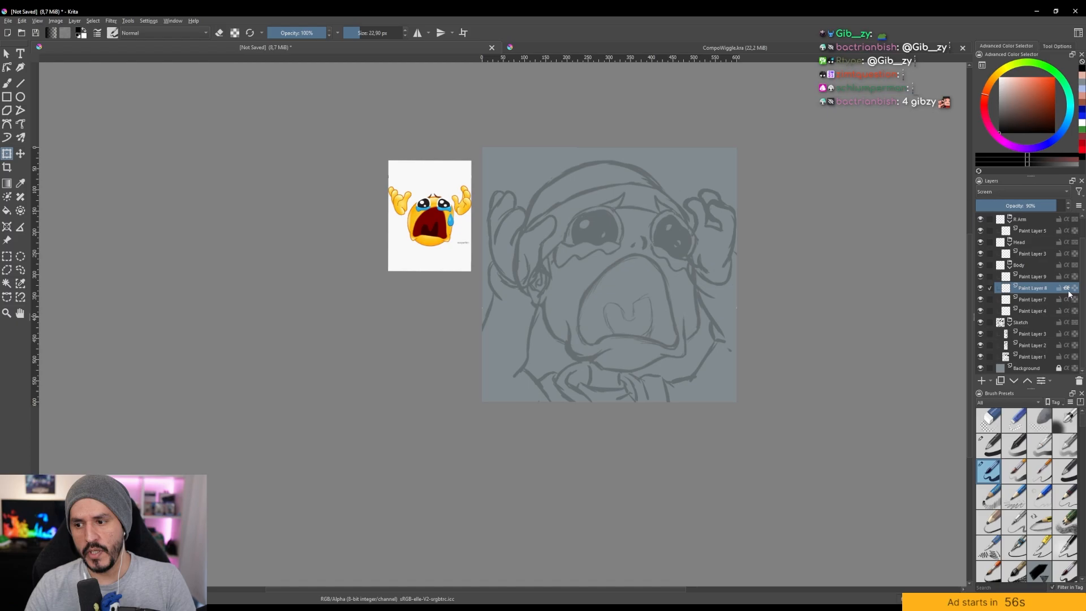
Turn on Inherit Alpha for Paint Layer 7 in the Body group and set it to Multiply blending at about 65% opacity.
left_click(1041, 300)
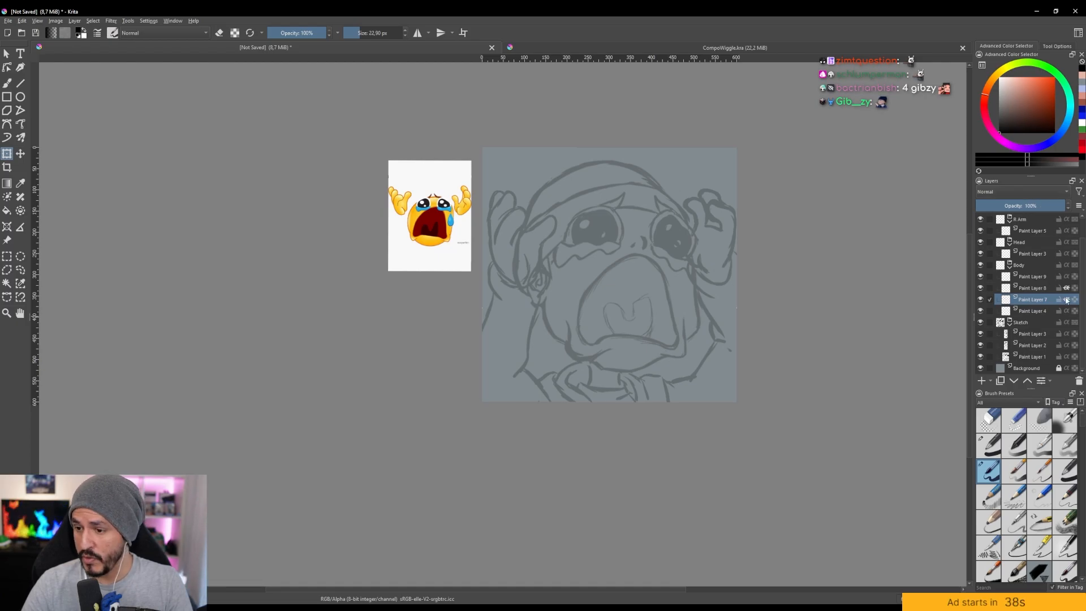
left_click(1035, 191)
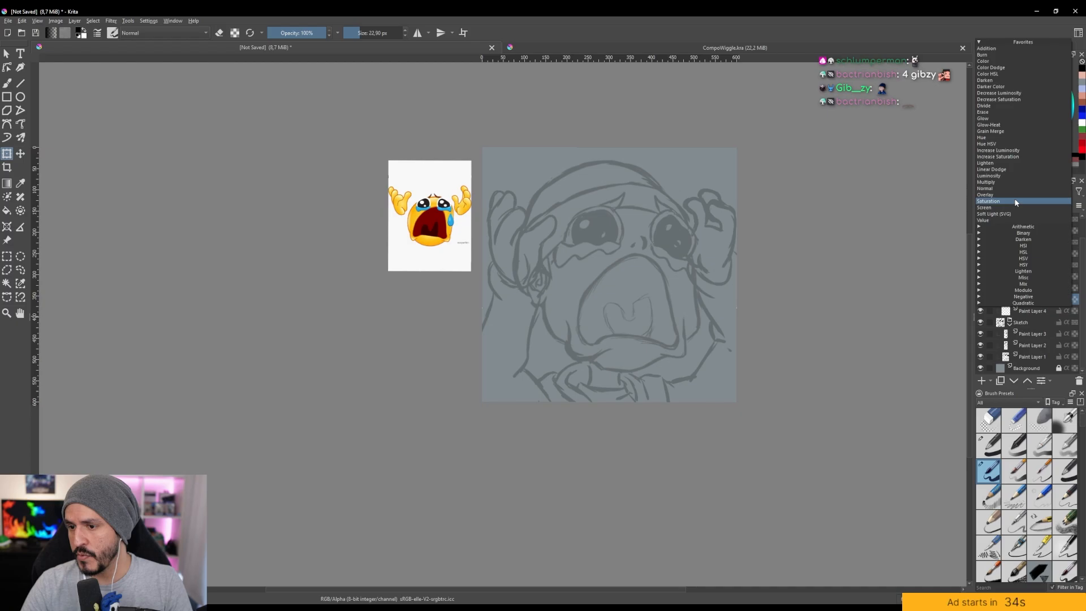
left_click(999, 182)
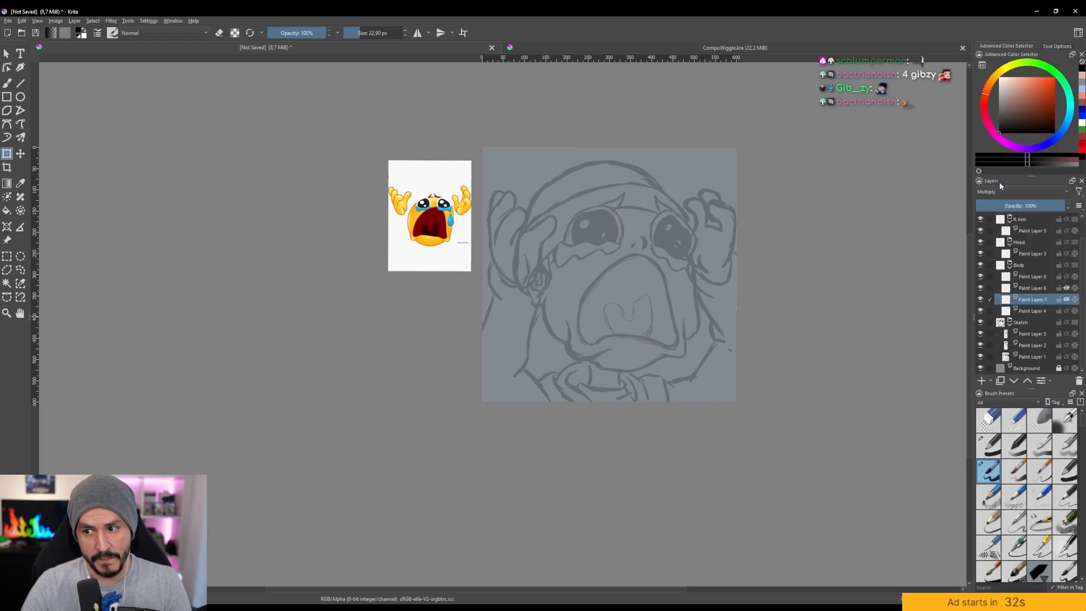
left_click_drag(1046, 204, 1033, 217)
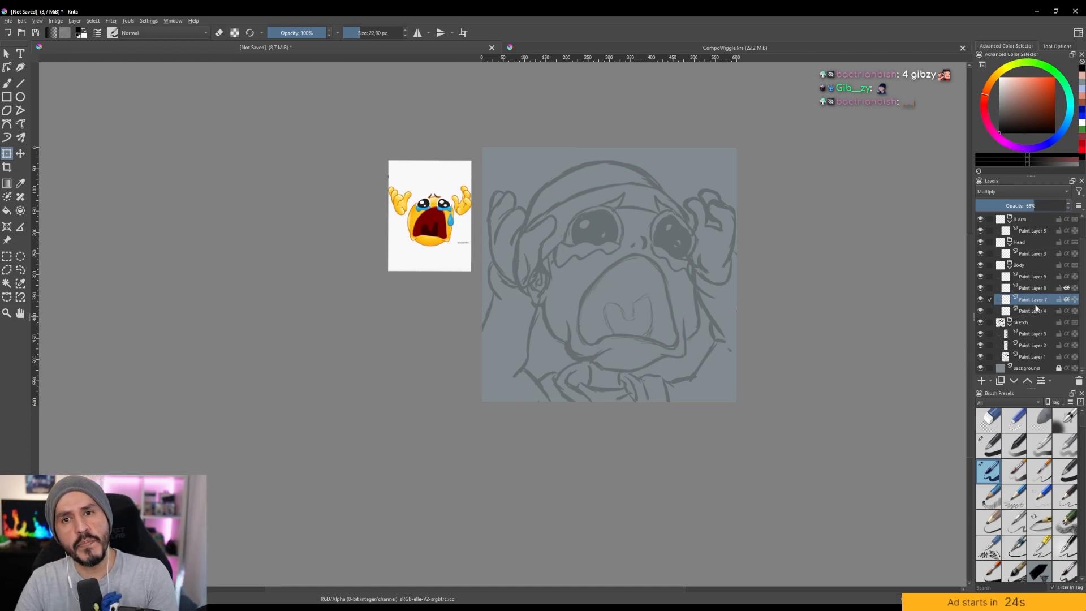
mouse_move(1036, 308)
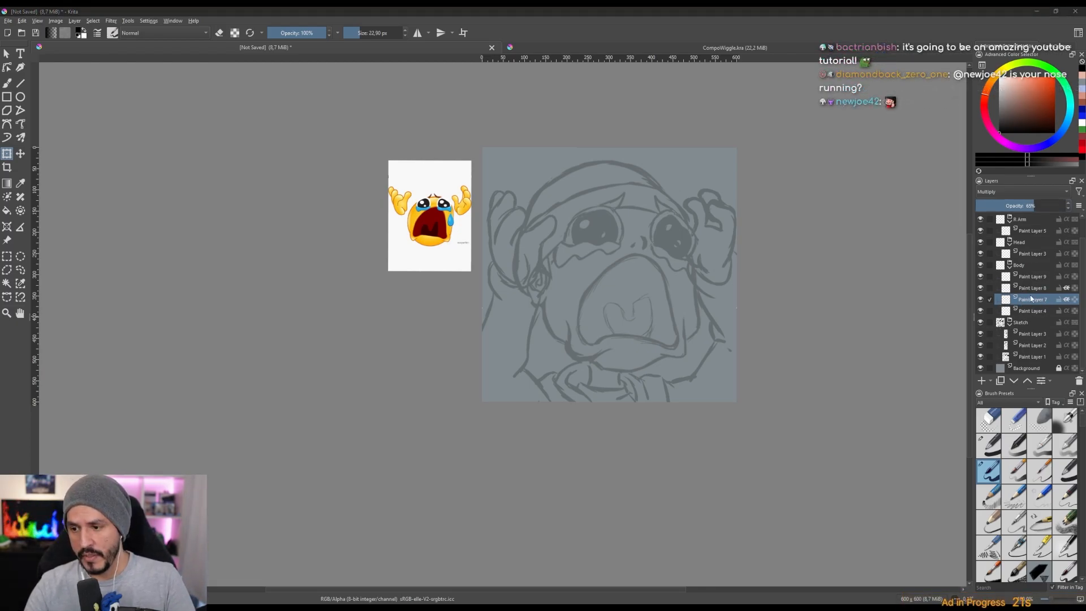
left_click(1033, 312)
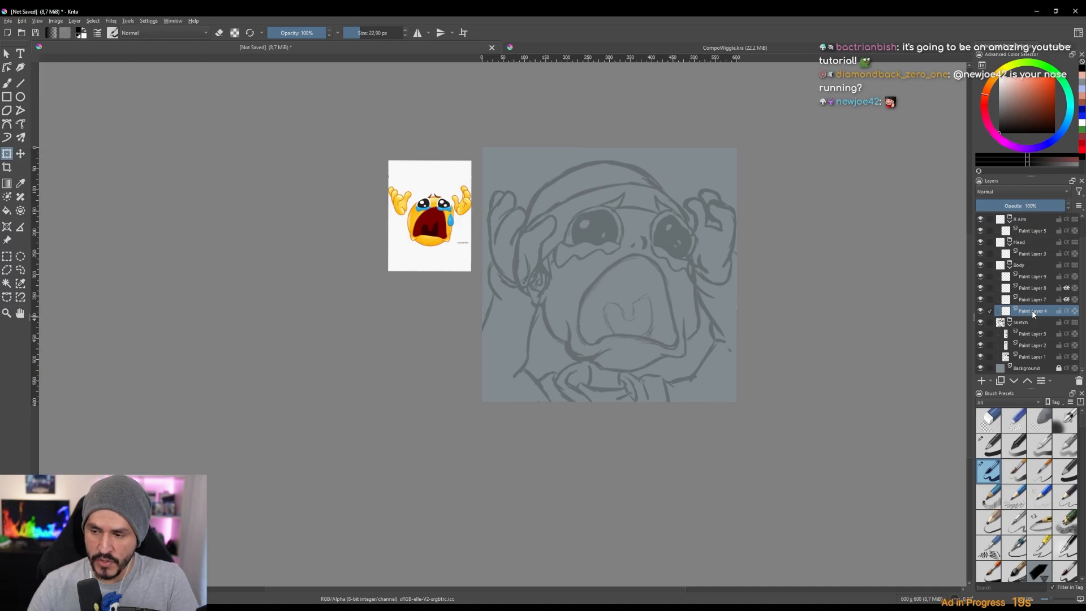
left_click(1033, 300)
left_click(1032, 288)
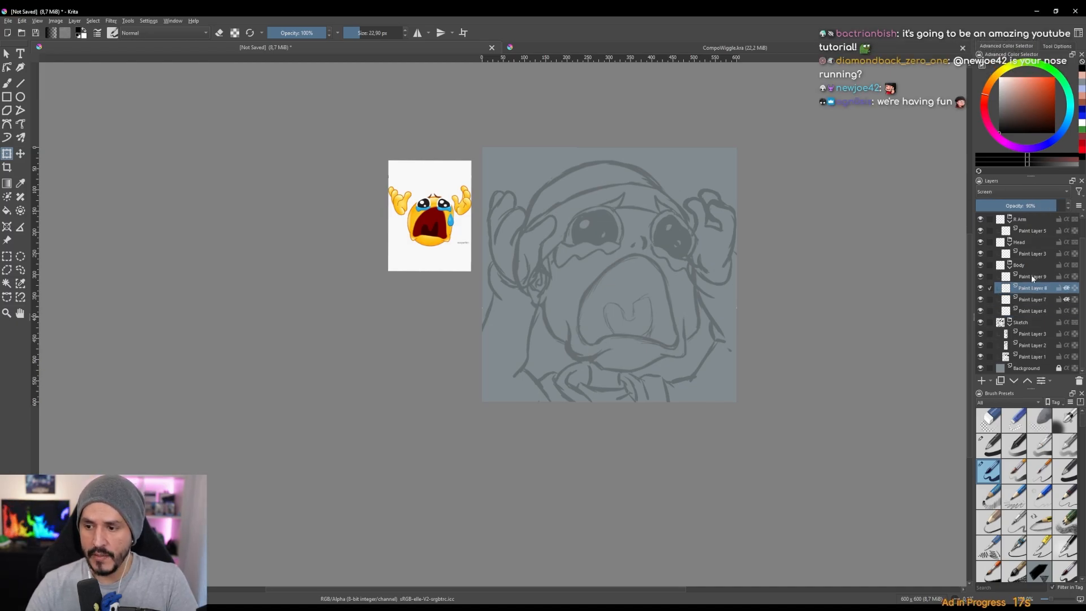
left_click(1031, 276)
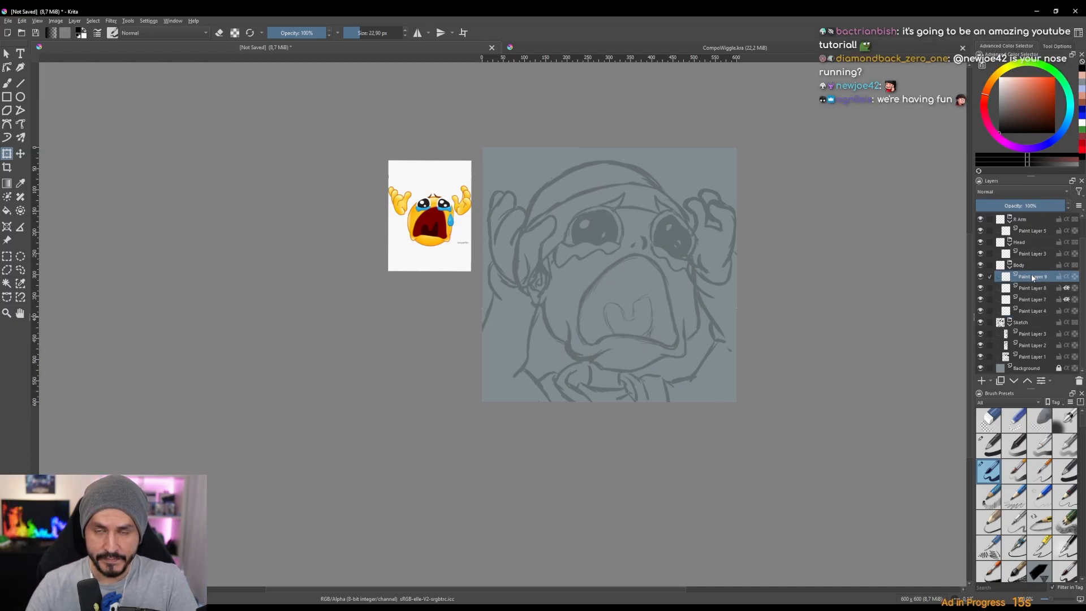
left_click(1066, 288)
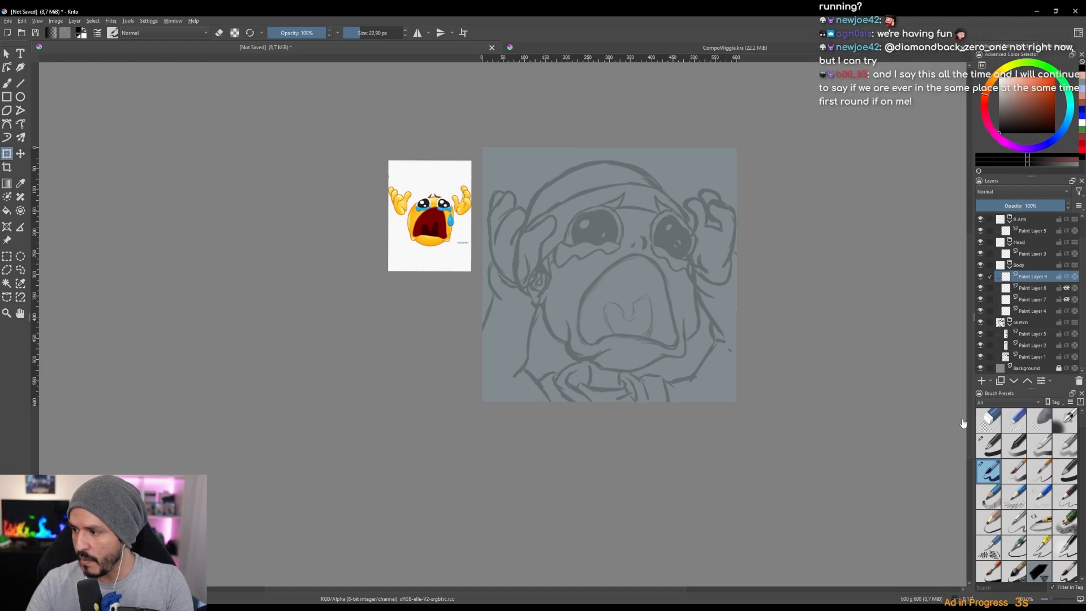
Copy Paint Layers 8, 7 and 4 from the Body group into the Head group, and move Head's original paint layer above them.
left_click(1032, 290)
left_click(1034, 309, "shift")
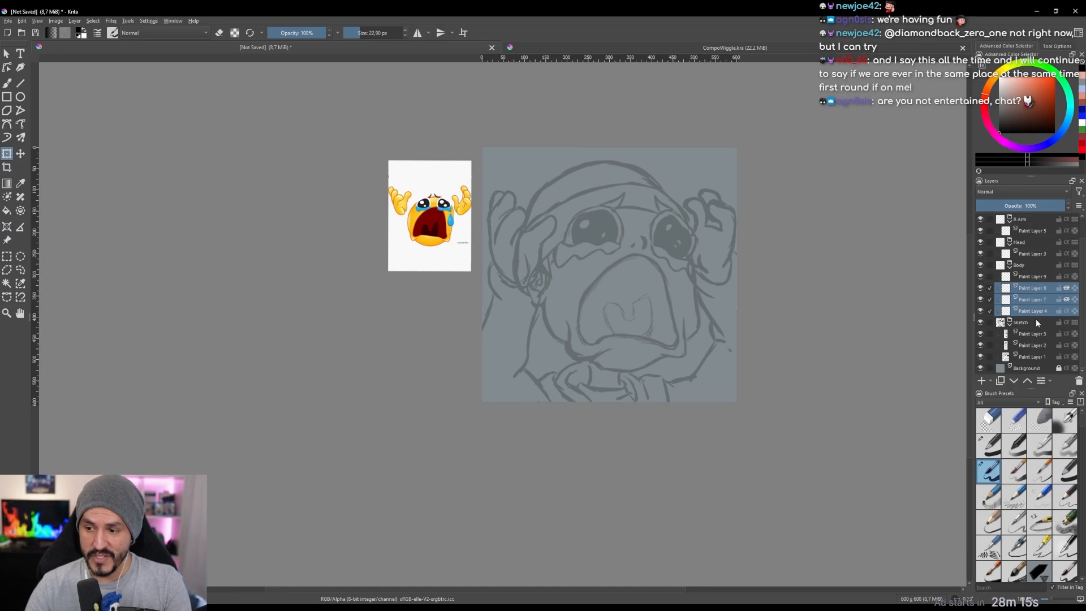
left_click(1034, 254)
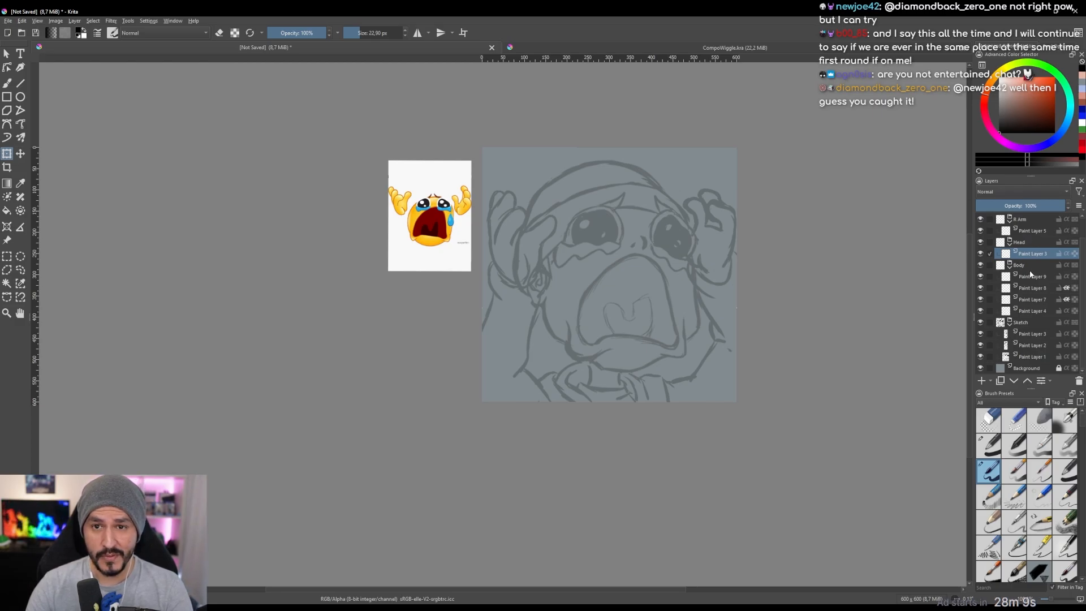
mouse_move(1030, 274)
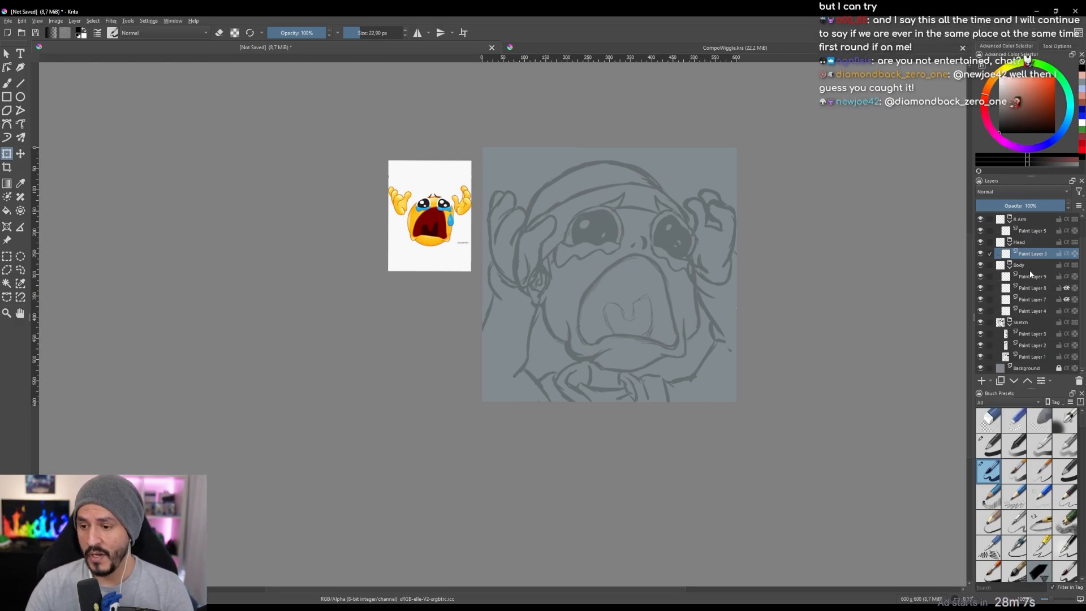
key("ctrl+v")
left_click(1032, 289)
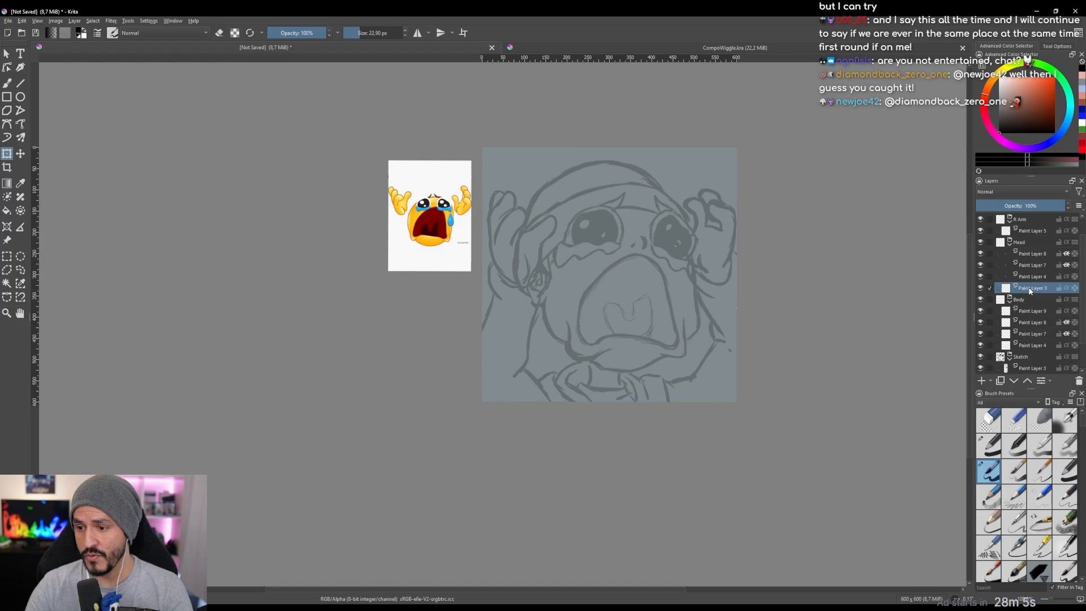
left_click_drag(1029, 291, 1007, 269)
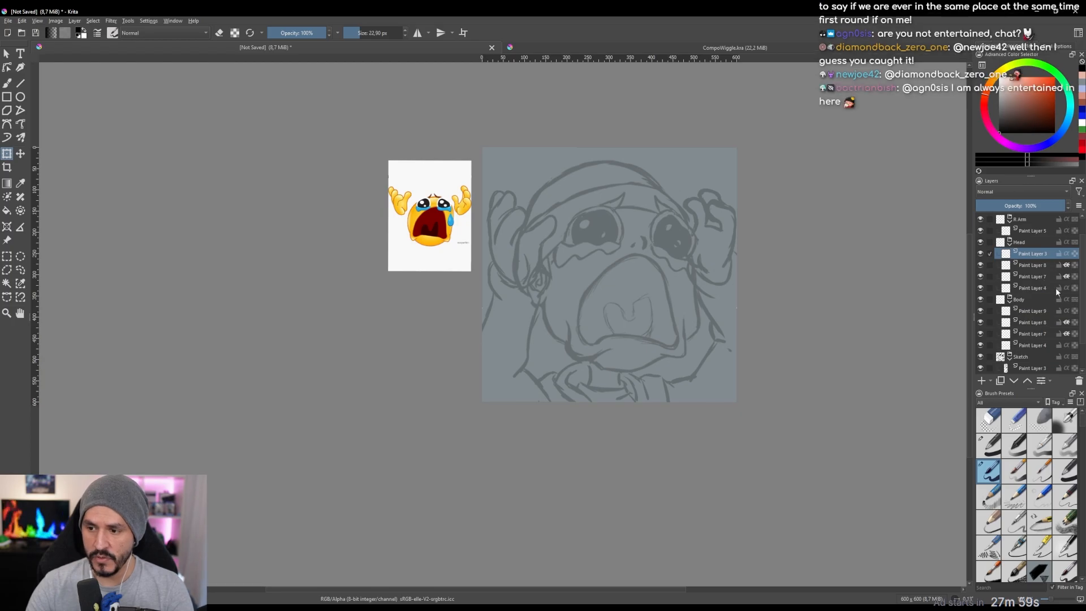
Paste the copied Paint Layers 8, 7 and 4 into the R Arm and L Arm groups as well.
left_click(1032, 232)
mouse_move(1033, 231)
left_mouse_down()
mouse_move(1033, 249)
mouse_move(1040, 231)
left_mouse_up()
scroll(1034, 233, "up", 1)
left_click(1028, 233)
key("ctrl+v")
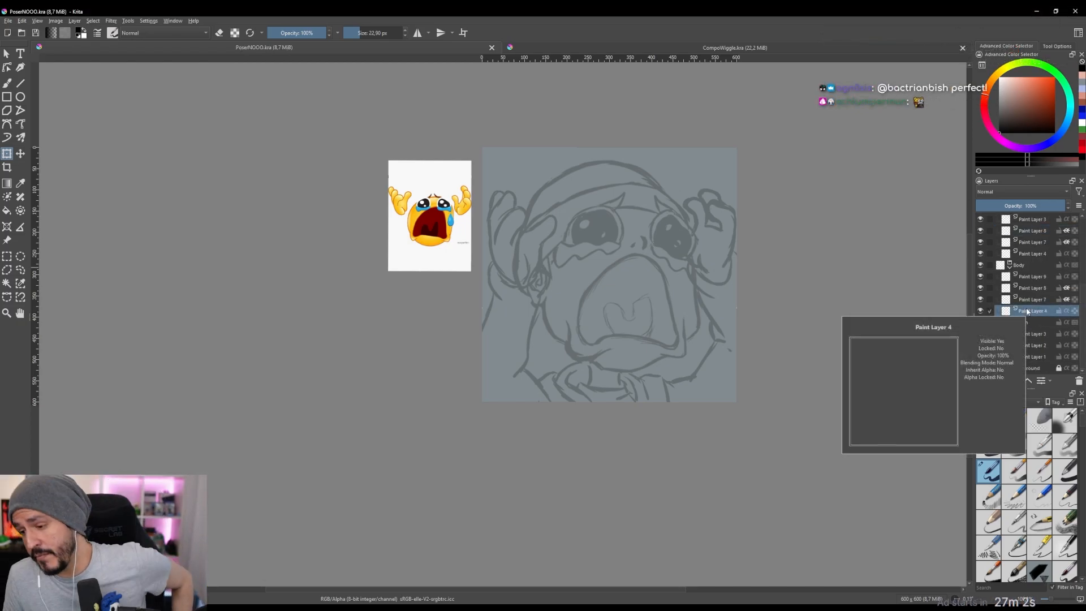
On Paint Layer 9 in the Body group, draw the left neck line in black over the sketch with the Dynamic Brush tool.
scroll(1029, 314, "up", 1)
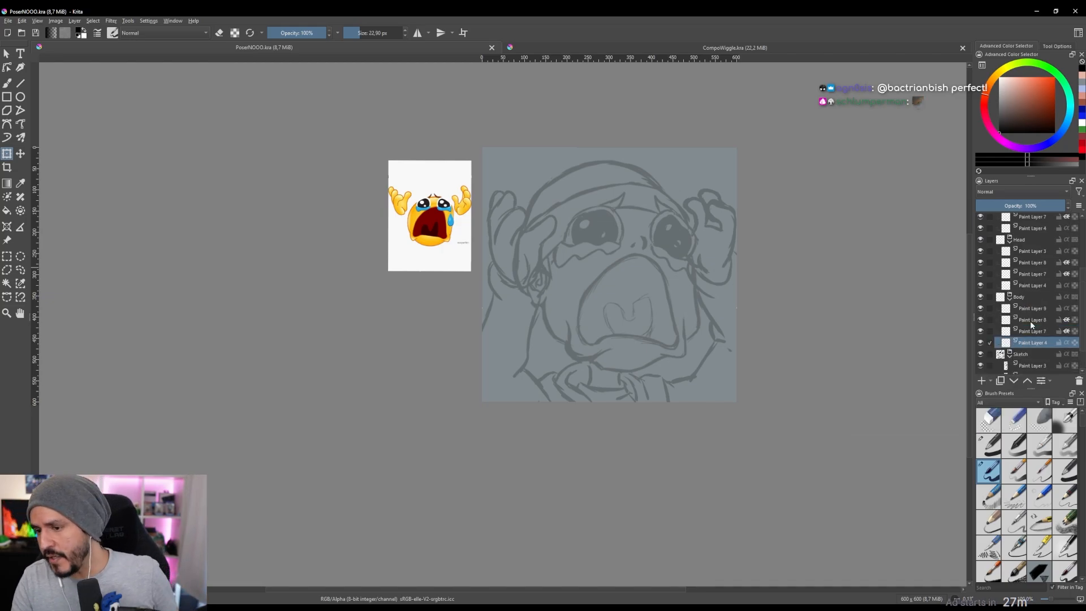
left_click(1033, 307)
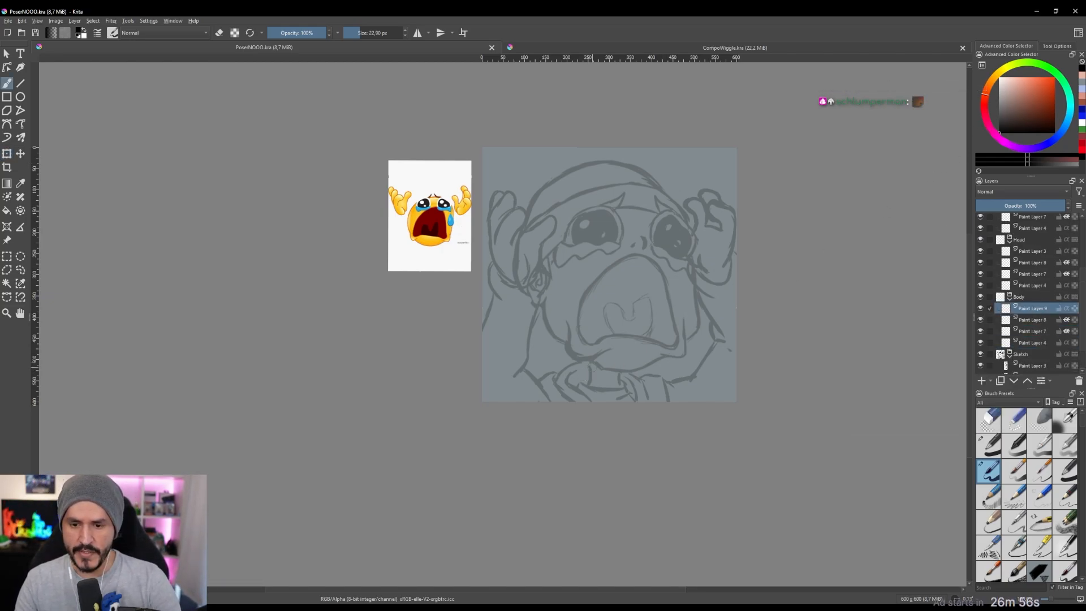
key("b")
scroll(589, 371, "up", 3)
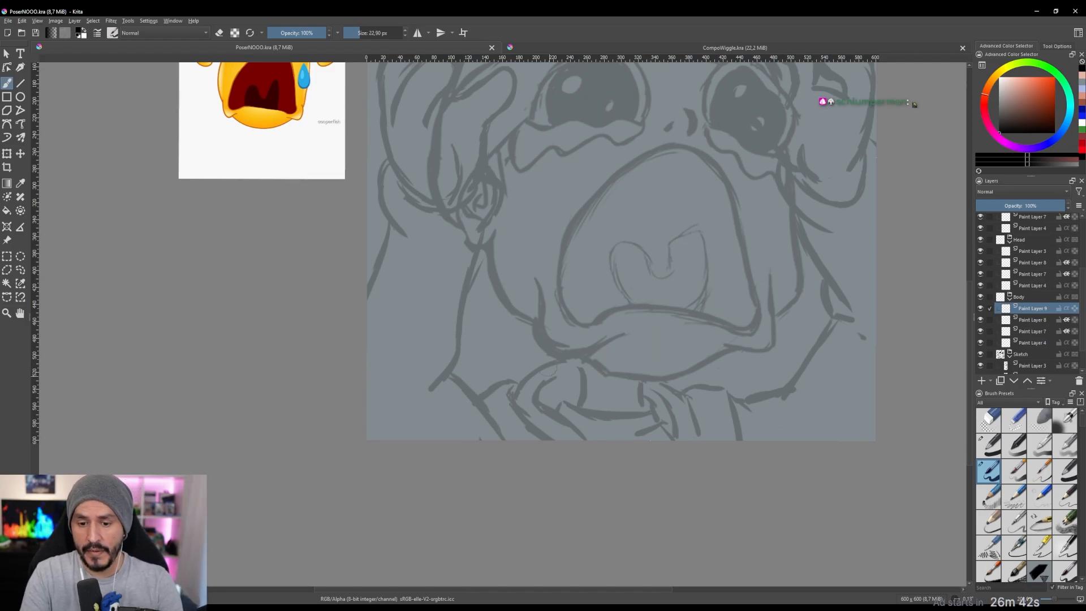
scroll(676, 279, "up", 6)
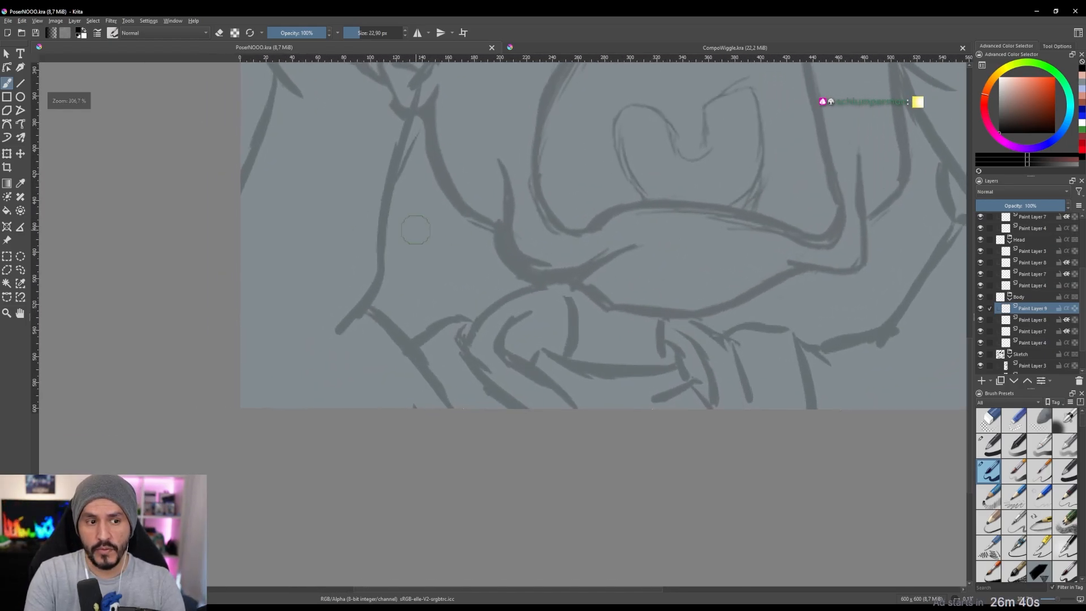
left_click(7, 137)
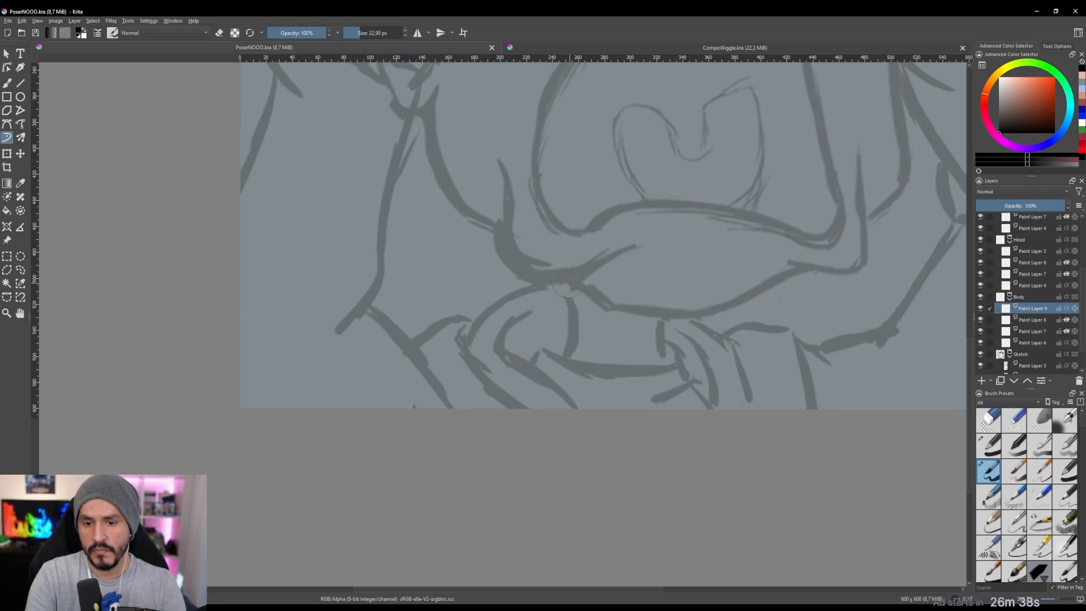
mouse_move(567, 250)
left_mouse_down()
mouse_move(577, 312)
mouse_move(563, 364)
left_mouse_up()
key("ctrl+z")
left_click_drag(564, 252, 571, 365)
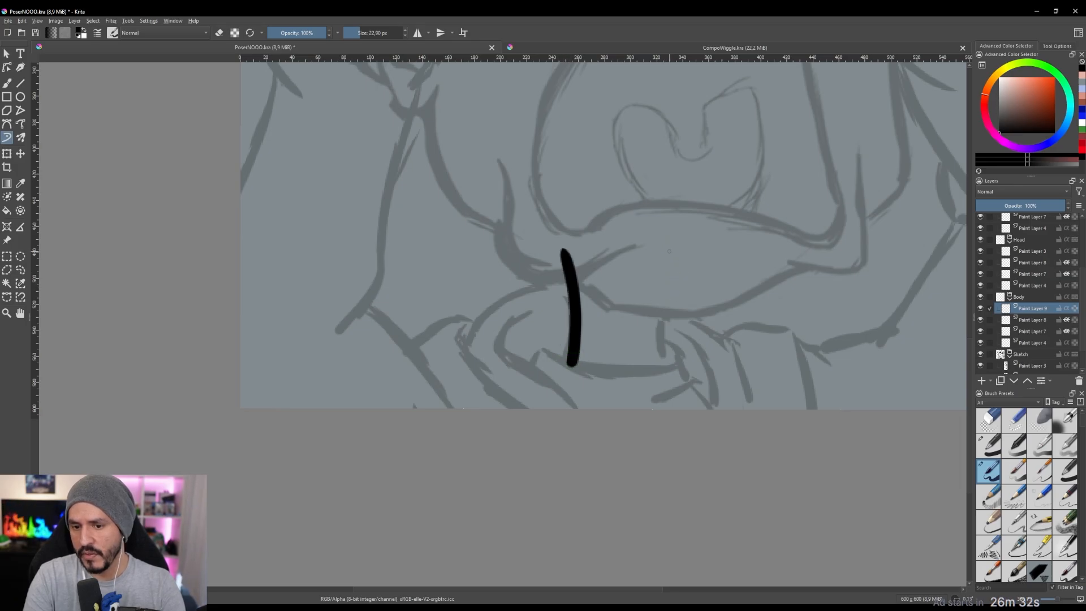
Draw the right neck line opposite the left one, redrawing it to start slightly higher under the chin.
left_click_drag(669, 251, 667, 368)
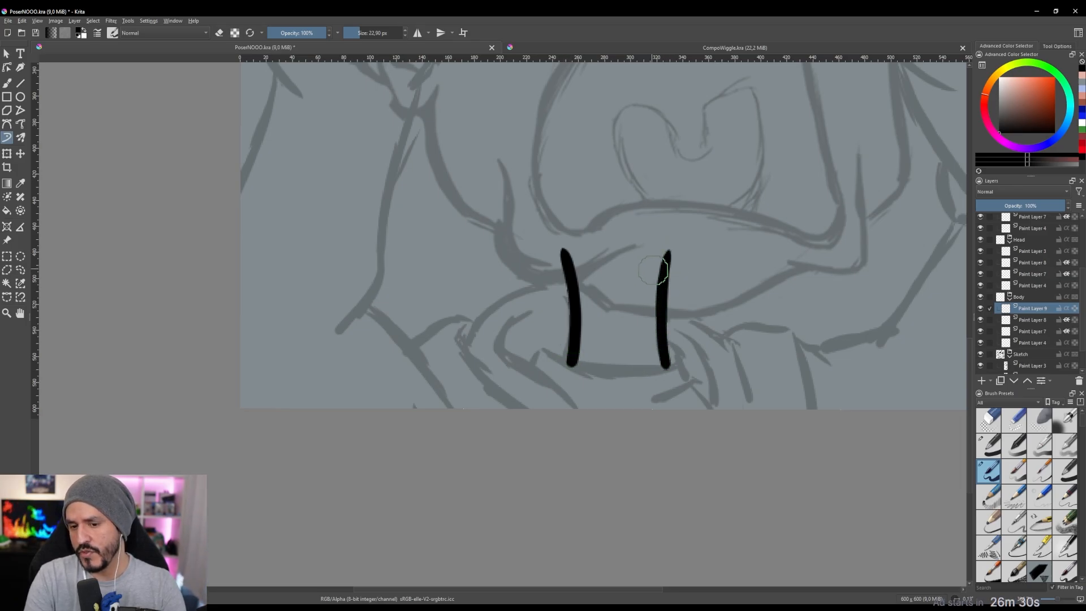
scroll(654, 286, "down", 3)
scroll(654, 287, "up", 3)
key("ctrl+z")
left_click_drag(666, 240, 661, 368)
Draw the curved front edge of the collar across the base of the neck, with small hooks curling up at both ends.
scroll(662, 368, "down", 5)
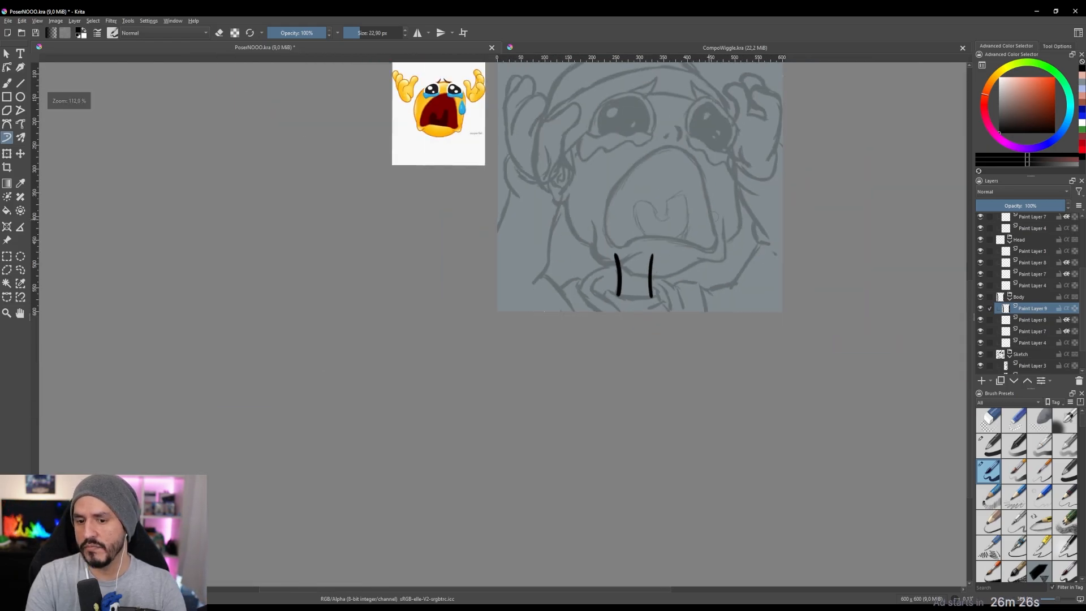
left_click_drag(714, 216, 567, 208)
mouse_move(536, 277)
left_mouse_down()
mouse_move(562, 181)
mouse_move(557, 148)
mouse_move(559, 173)
mouse_move(546, 161)
mouse_move(530, 199)
mouse_move(523, 283)
mouse_move(531, 330)
mouse_move(557, 348)
left_mouse_up()
left_click_drag(547, 254, 547, 346)
left_click_drag(599, 393, 576, 231)
left_click_drag(641, 279, 843, 271)
left_click_drag(693, 258, 695, 235)
mouse_move(647, 262)
left_mouse_down()
mouse_move(664, 240)
mouse_move(663, 203)
left_mouse_up()
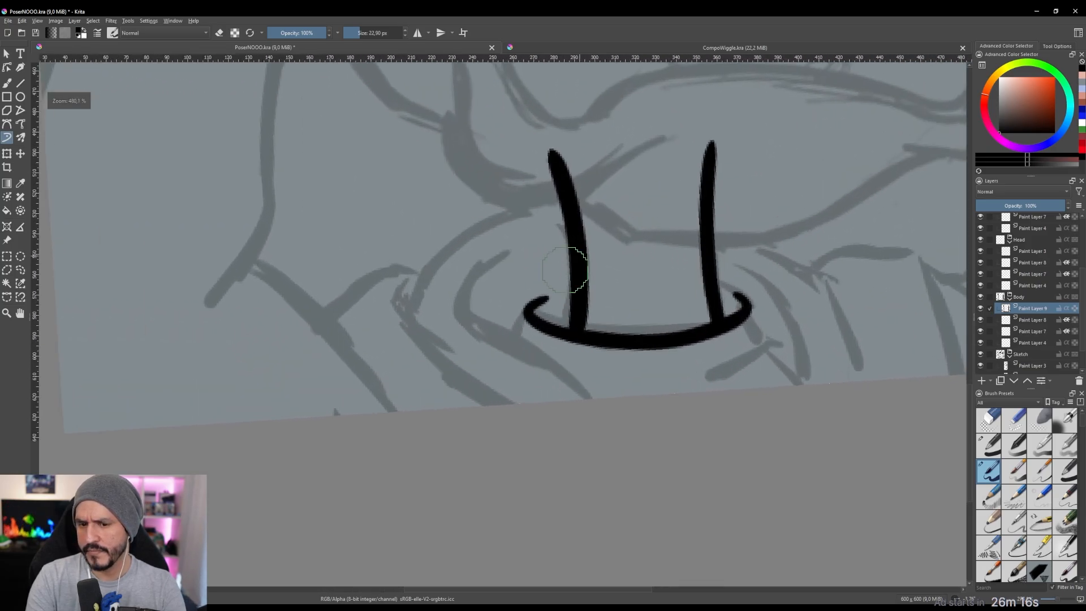
Draw the collar's sloping back edges outward and down from both sides of the neck, redrawing the left one.
left_click_drag(568, 263, 507, 315)
key("ctrl+z")
mouse_move(580, 241)
left_mouse_down()
mouse_move(518, 296)
mouse_move(504, 330)
left_mouse_up()
mouse_move(619, 268)
left_mouse_down()
mouse_move(615, 285)
mouse_move(454, 345)
left_mouse_up()
mouse_move(544, 339)
left_mouse_down()
mouse_move(590, 359)
mouse_move(608, 414)
left_mouse_up()
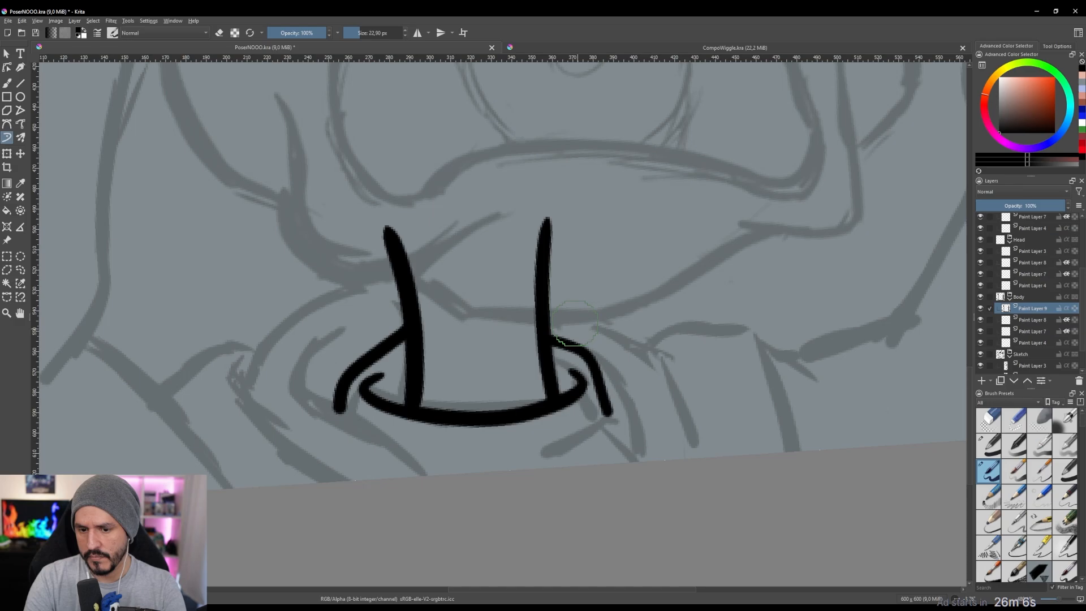
Draw the hood's inner edges on both sides of the collar and its outer left edge, redrawing the outer left one.
mouse_move(653, 294)
left_mouse_down()
mouse_move(635, 334)
mouse_move(650, 373)
mouse_move(669, 362)
mouse_move(639, 302)
left_mouse_up()
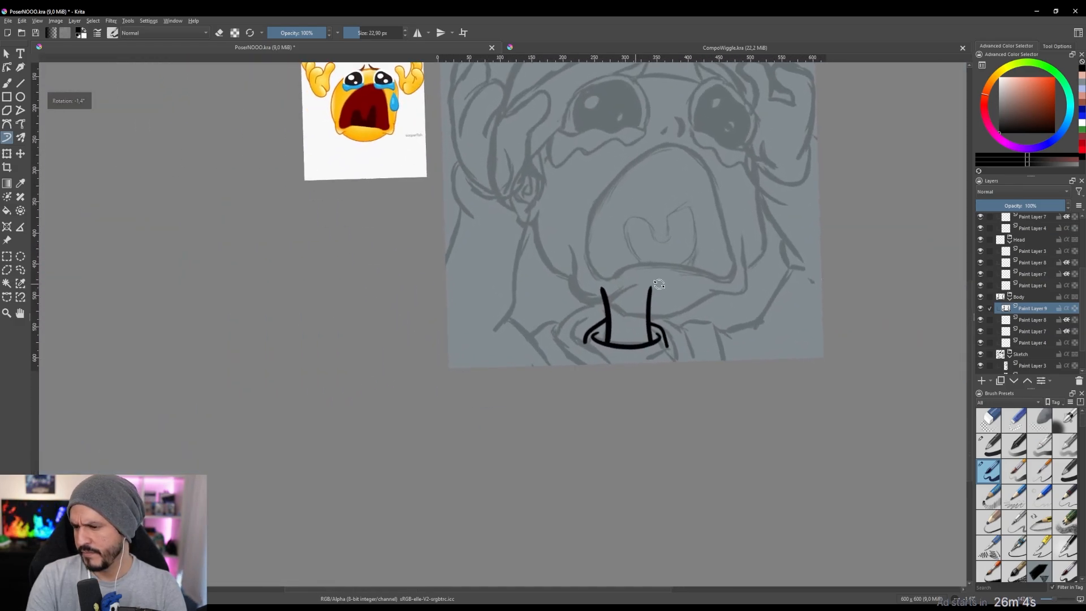
mouse_move(537, 165)
left_mouse_down()
mouse_move(637, 233)
mouse_move(596, 191)
left_mouse_up()
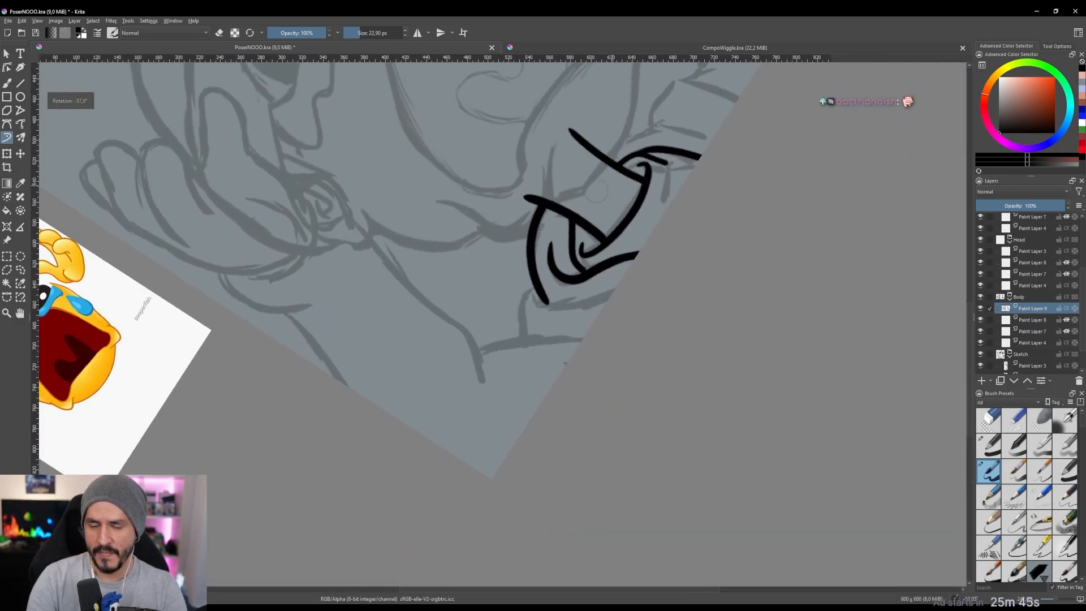
key("ctrl+z")
mouse_move(525, 213)
left_mouse_down()
mouse_move(540, 196)
mouse_move(531, 270)
mouse_move(552, 331)
mouse_move(750, 254)
mouse_move(730, 278)
left_mouse_up()
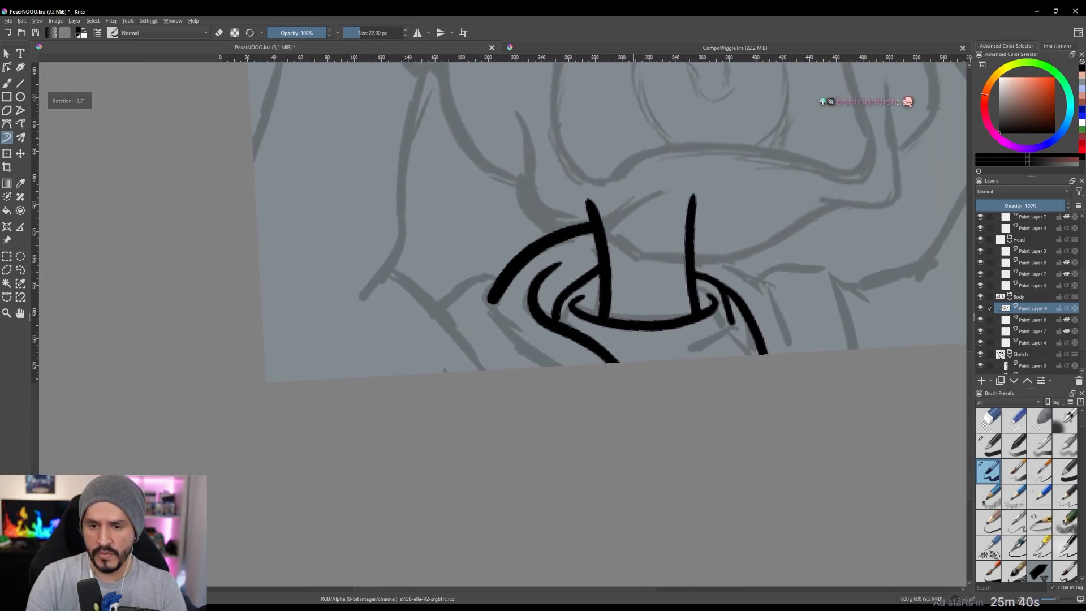
left_click_drag(663, 275, 658, 305)
left_click_drag(620, 237, 614, 203)
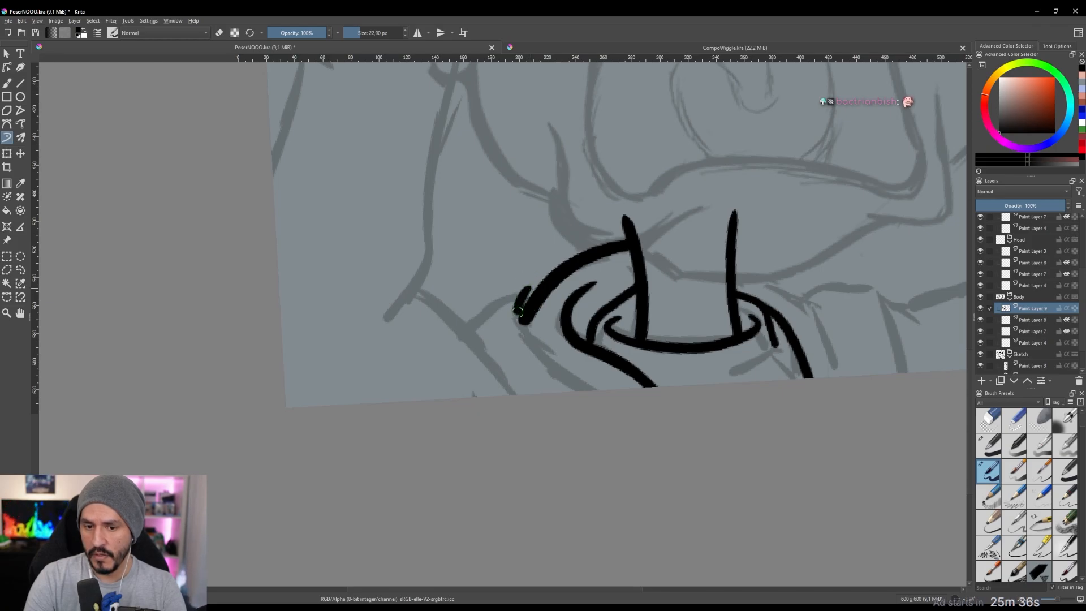
Draw the hood's lower left edge down to the canvas border and add the sloping left shoulder line.
mouse_move(529, 288)
left_mouse_down()
mouse_move(518, 345)
mouse_move(594, 390)
left_mouse_up()
left_click_drag(555, 338, 651, 293)
mouse_move(651, 293)
left_mouse_down("shift")
mouse_move(618, 219)
mouse_move(579, 198)
left_mouse_up("shift")
mouse_move(579, 195)
left_mouse_down("ctrl")
mouse_move(574, 183)
mouse_move(560, 218)
mouse_move(540, 368)
left_mouse_up("ctrl")
left_click_drag(546, 283, 543, 337, "ctrl")
mouse_move(797, 164)
left_mouse_down("shift")
mouse_move(843, 306)
mouse_move(829, 390)
left_mouse_up("shift")
Draw the hood's outer right edge curving from the neck down toward the canvas border.
mouse_move(786, 319)
left_mouse_down()
mouse_move(633, 306)
mouse_move(626, 259)
mouse_move(658, 228)
mouse_move(611, 240)
left_mouse_up()
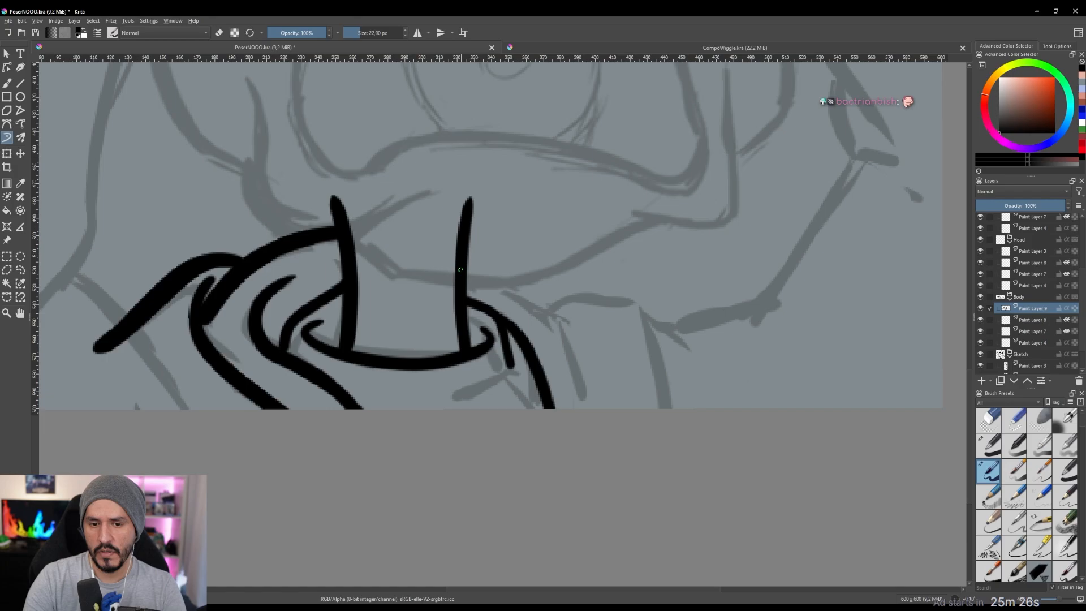
mouse_move(462, 272)
left_mouse_down()
mouse_move(543, 311)
mouse_move(591, 401)
left_mouse_up()
left_click_drag(522, 295, 532, 320, "ctrl")
mouse_move(607, 271)
left_mouse_down("shift")
mouse_move(579, 233)
mouse_move(498, 225)
mouse_move(641, 291)
mouse_move(613, 350)
left_mouse_up("shift")
left_click_drag(633, 300, 622, 226, "ctrl")
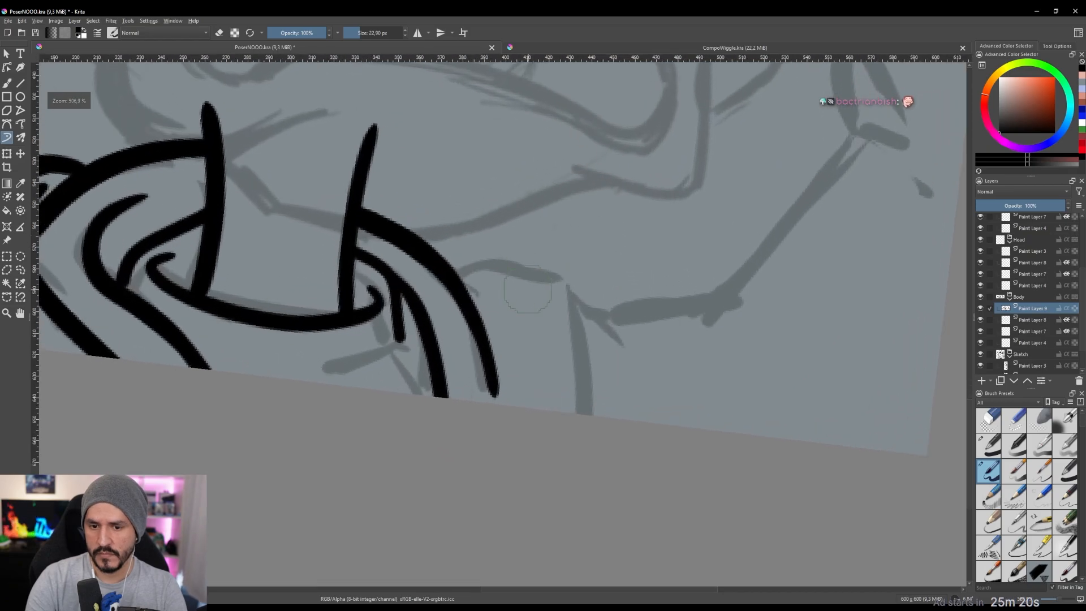
Draw the right shoulder line across from the hood and down to the canvas border.
mouse_move(448, 272)
left_mouse_down()
mouse_move(579, 286)
mouse_move(582, 410)
left_mouse_up()
left_click_drag(542, 328, 703, 393, "ctrl")
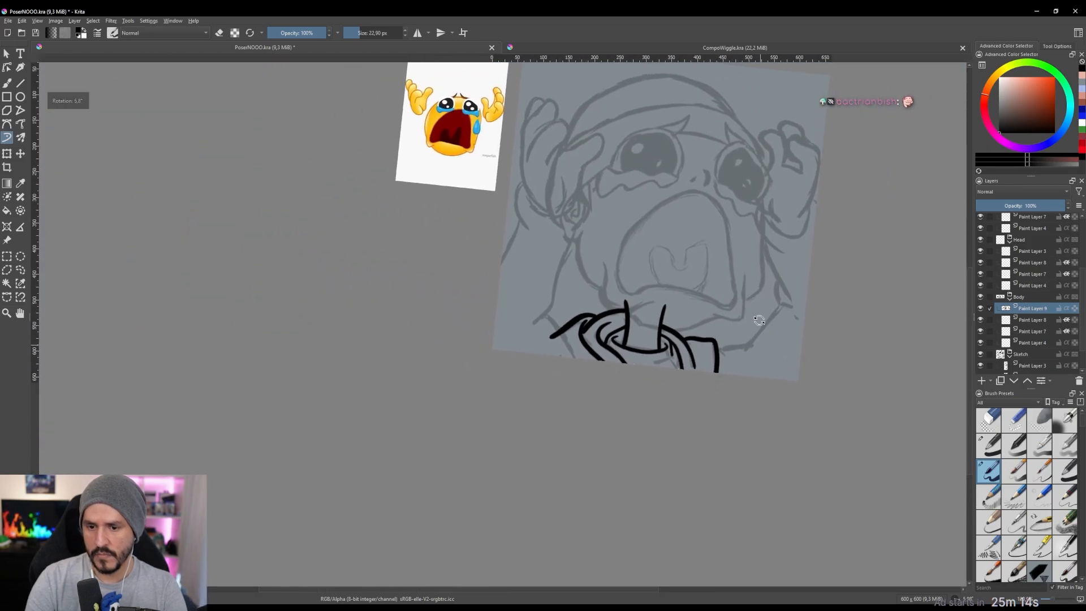
left_click_drag(758, 320, 755, 283, "shift")
left_click_drag(721, 296, 643, 284)
left_click_drag(622, 319, 632, 247, "ctrl")
Draw a curved shirt fold beneath the collar, ending at the hood's right inner edge, redoing the stroke once.
left_click_drag(636, 286, 478, 498, "shift")
mouse_move(537, 359)
left_mouse_down()
mouse_move(595, 218)
mouse_move(705, 206)
mouse_move(678, 143)
mouse_move(655, 124)
left_mouse_up()
mouse_move(639, 194)
left_mouse_down()
mouse_move(643, 257)
mouse_move(621, 219)
mouse_move(626, 268)
mouse_move(634, 170)
left_mouse_up()
key("ctrl+z")
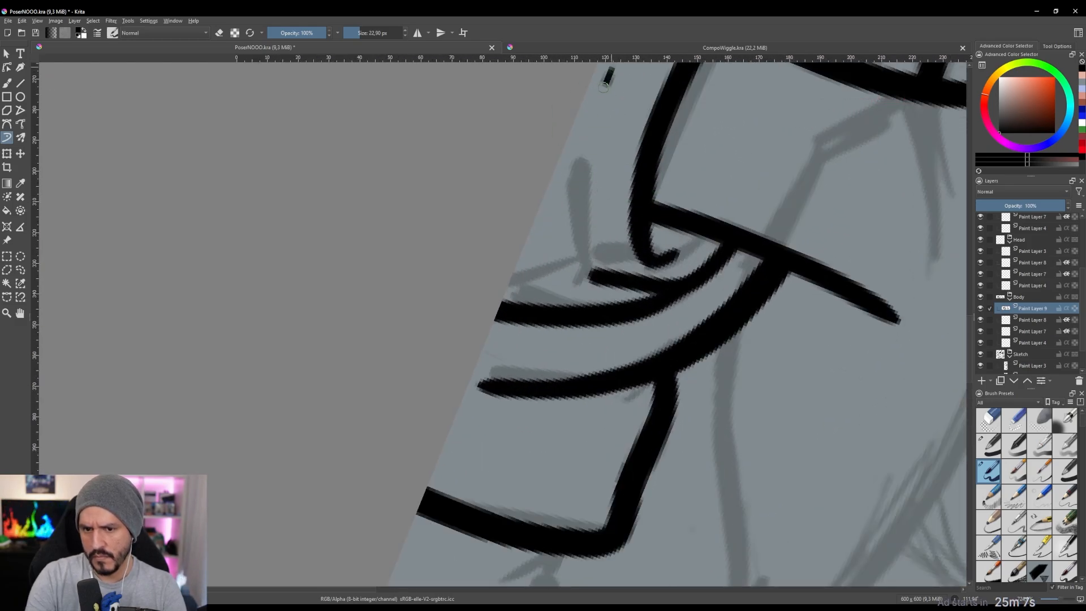
mouse_move(613, 69)
left_mouse_down()
mouse_move(582, 199)
mouse_move(591, 300)
left_mouse_up()
left_click_drag(560, 211, 572, 289, "ctrl")
left_click_drag(572, 289, 470, 260, "shift")
left_click_drag(470, 261, 750, 353)
left_click_drag(741, 322, 699, 250, "shift")
left_click_drag(687, 298, 689, 222, "ctrl")
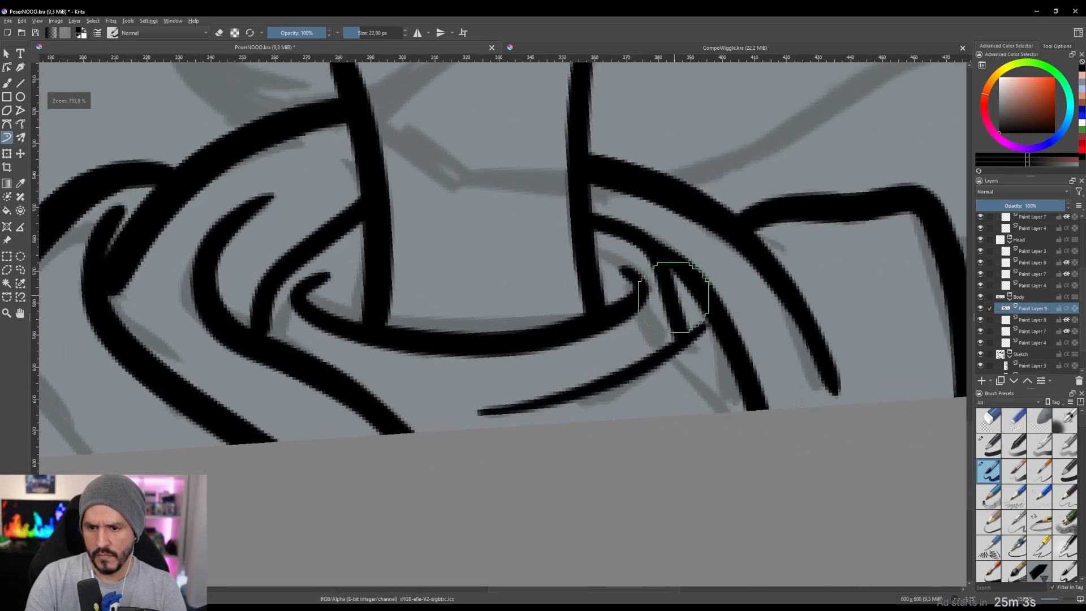
Extend the short crease beside the collar's right end down to meet the shirt fold.
mouse_move(676, 310)
left_mouse_down()
mouse_move(689, 307)
mouse_move(681, 354)
mouse_move(715, 293)
mouse_move(702, 380)
left_mouse_up()
left_click_drag(725, 335, 659, 324)
left_click_drag(659, 324, 659, 269, "ctrl")
left_click_drag(664, 326, 701, 359)
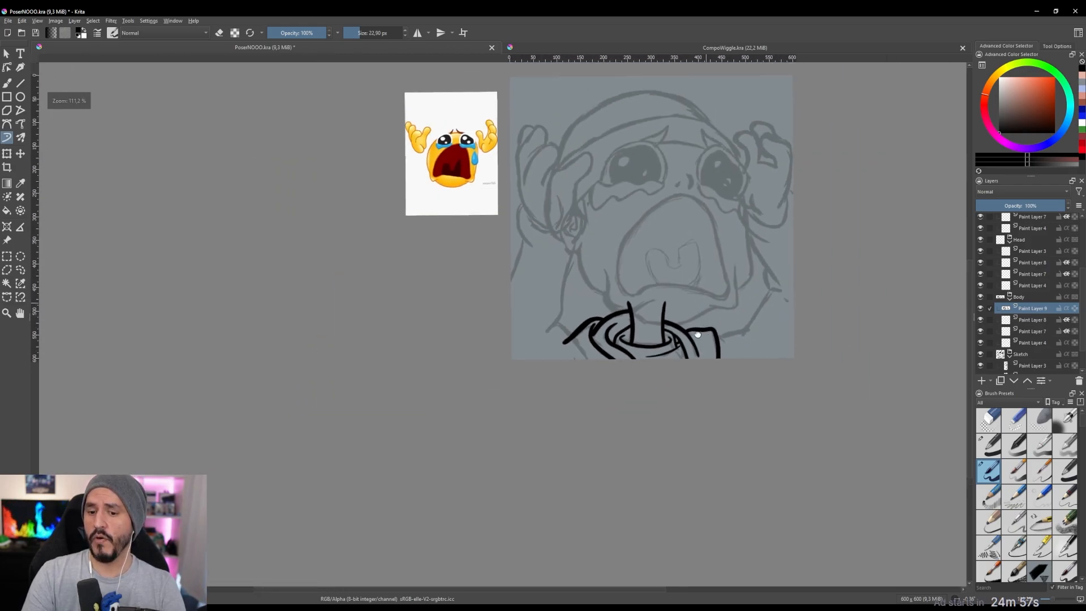
left_click_drag(724, 306, 691, 360)
left_click_drag(701, 332, 718, 317)
left_click_drag(718, 317, 693, 324)
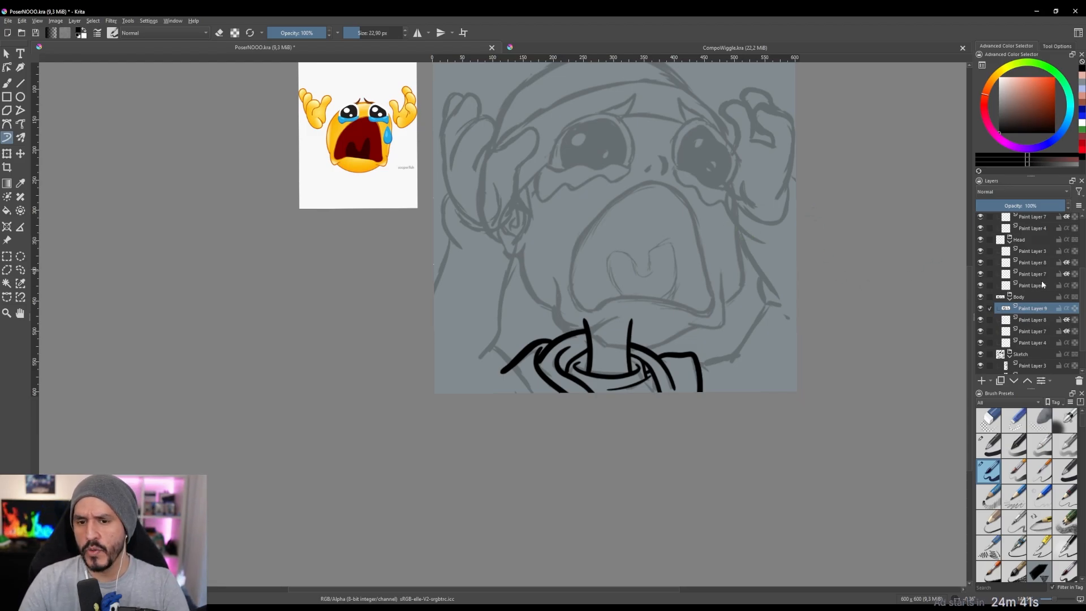
Hide the Sketch group and select Paint Layer 9 in the Body group.
left_click(1034, 320)
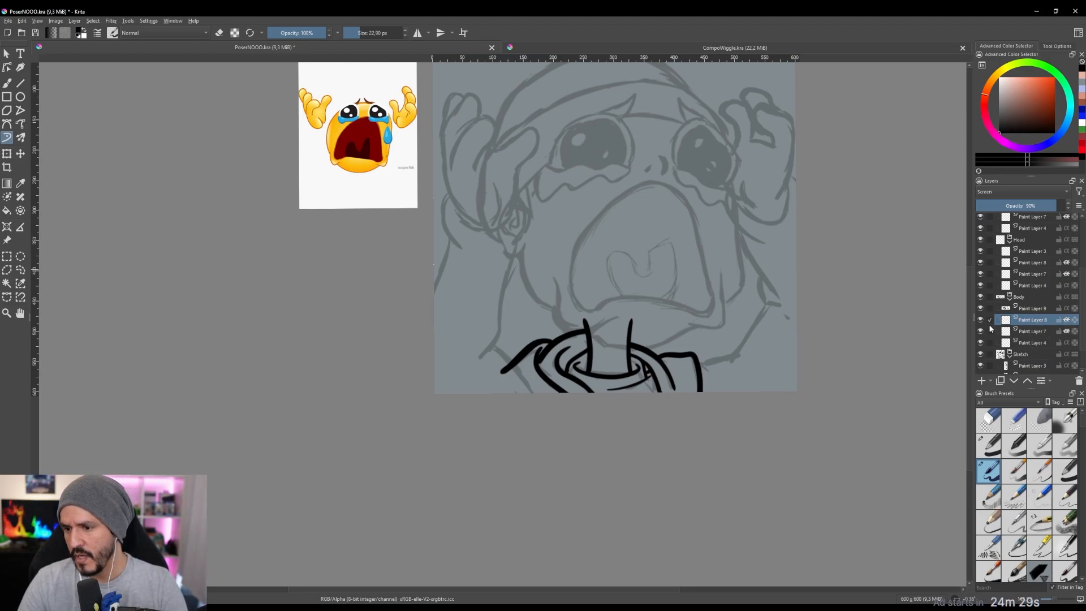
left_click(980, 354)
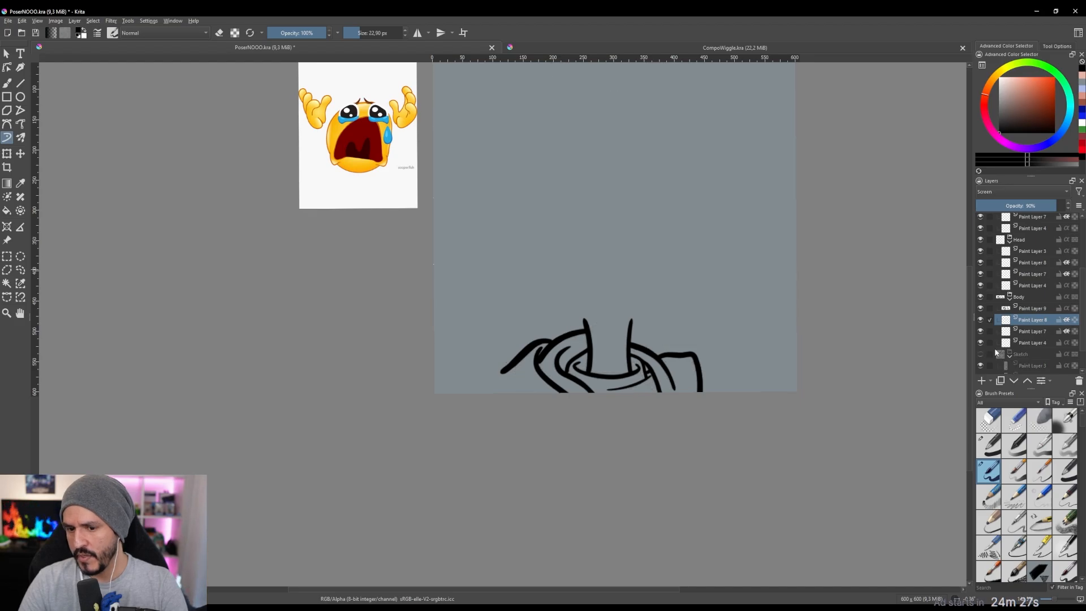
left_click(1030, 311)
Toggle Paint Layer 9's visibility off and on to check which lines it holds.
left_click(981, 309)
left_click(981, 309)
left_click(980, 308)
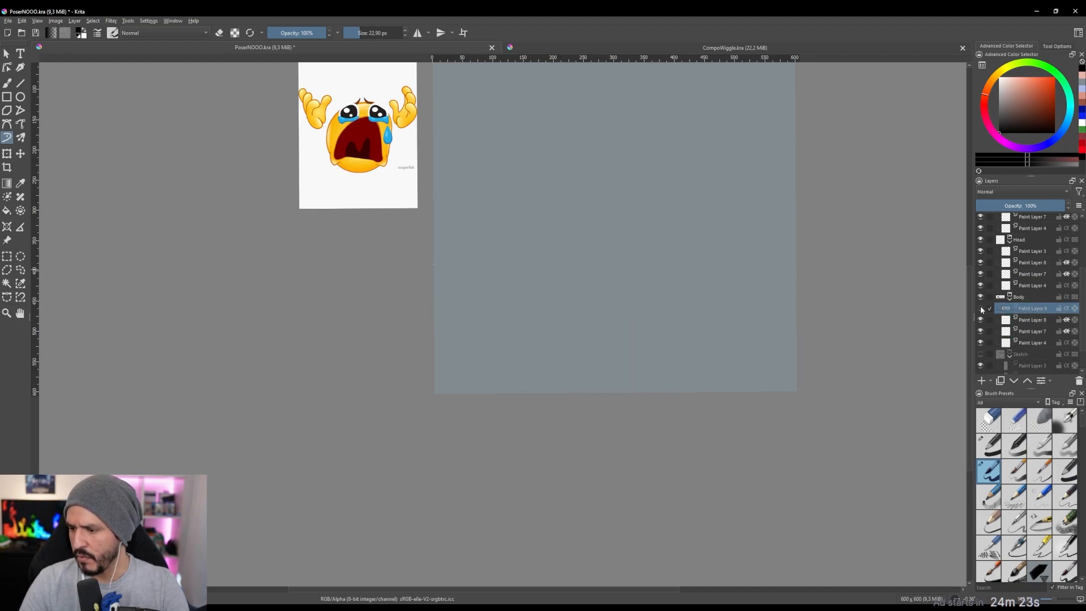
left_click(980, 309)
left_click(981, 309)
left_click(980, 308)
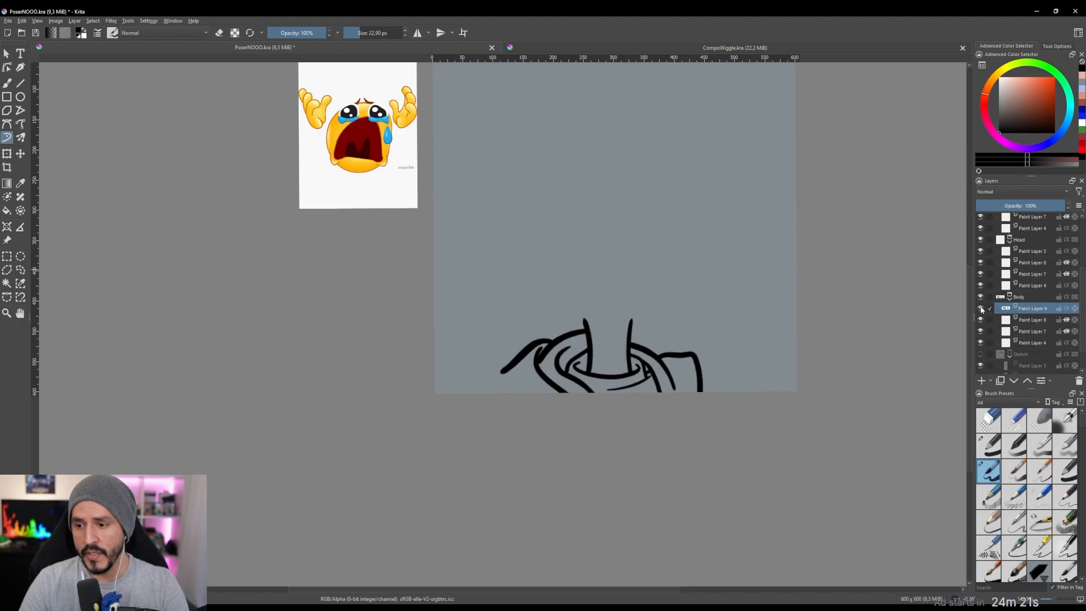
left_click(980, 308)
left_click(980, 309)
left_click(980, 309)
left_click(980, 309)
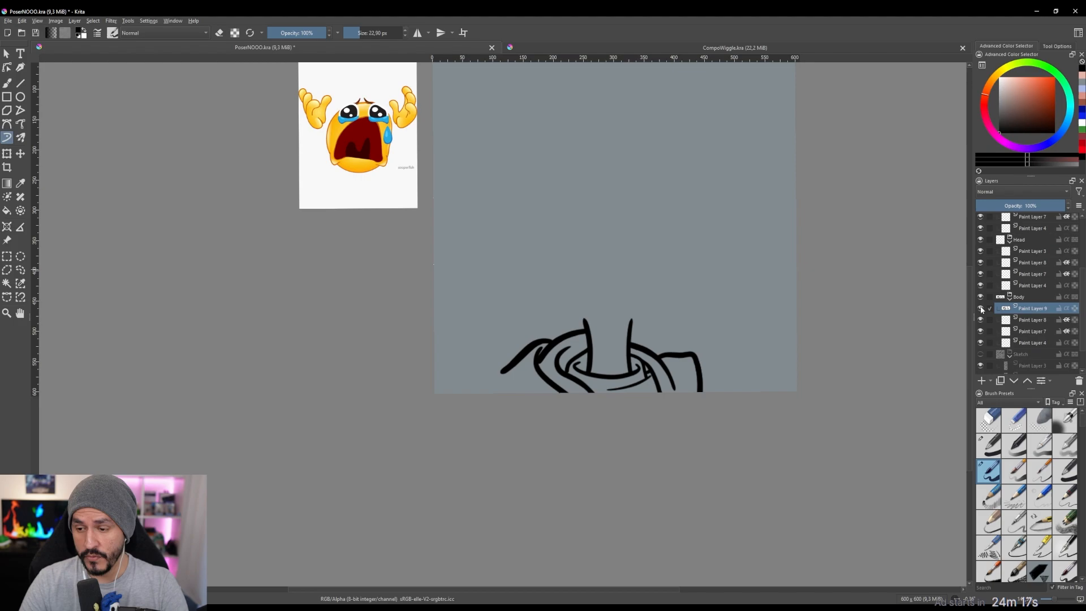
left_click(981, 309)
left_click(981, 309)
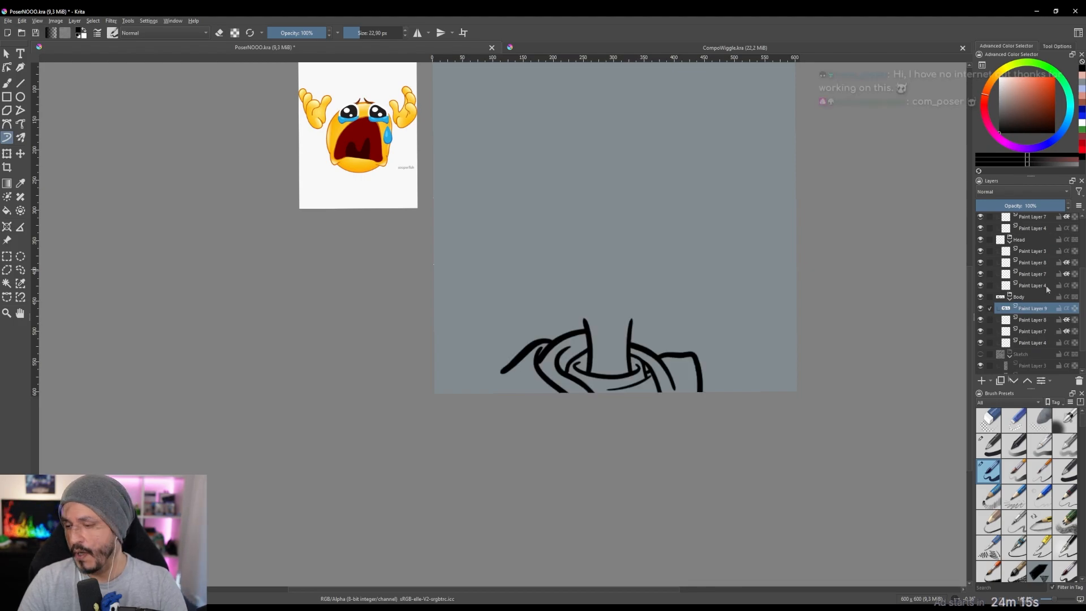
Select Paint Layer 4 at the bottom of the Body group for the base colours.
left_click(1036, 343)
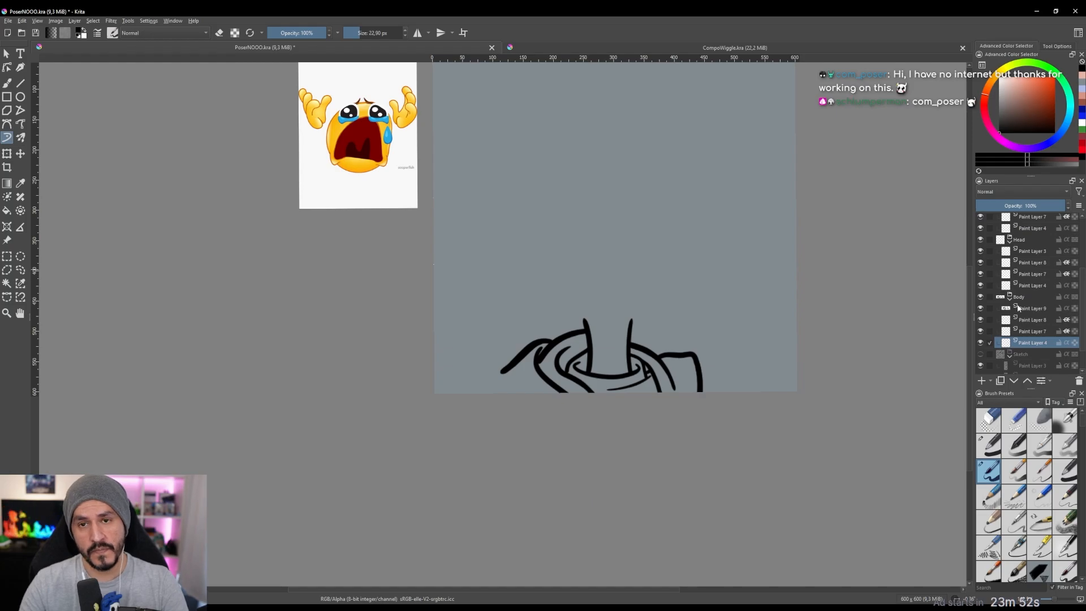
mouse_move(1017, 307)
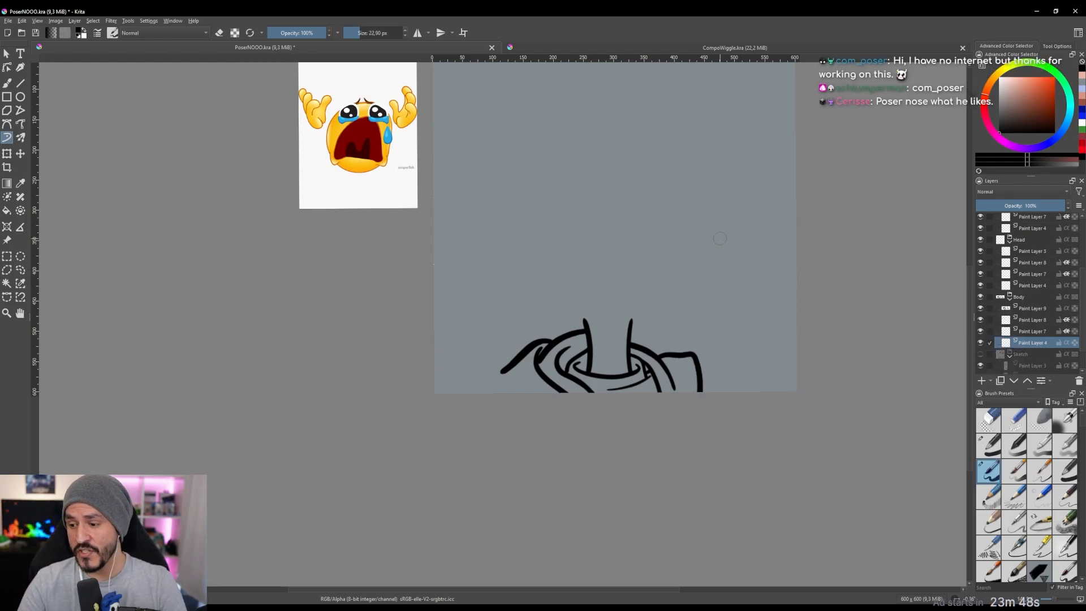
left_click_drag(755, 240, 714, 247)
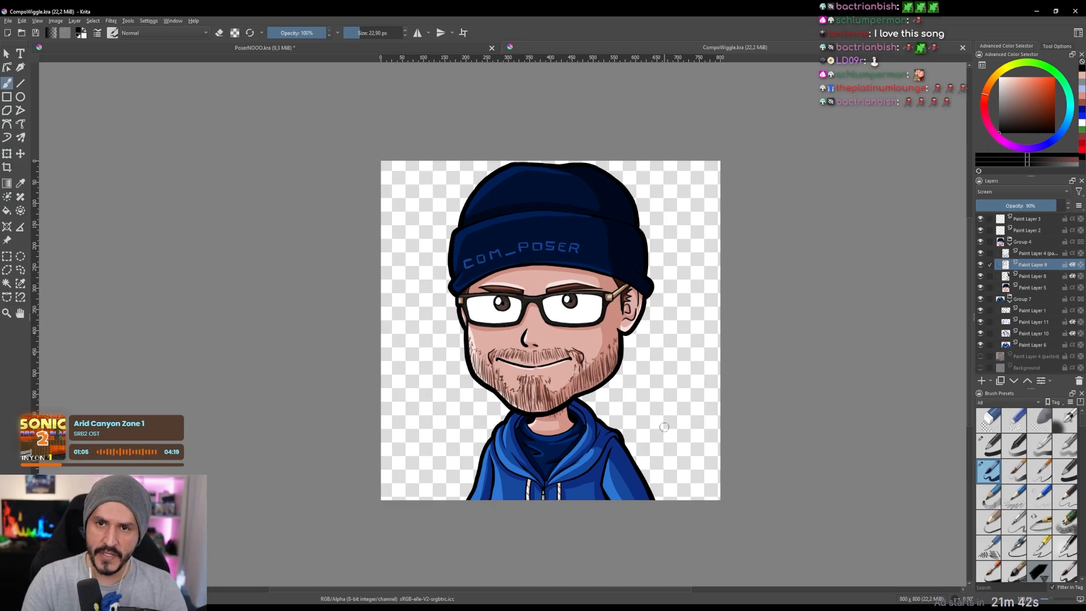
Sample the hoodie's mid blue from the CompoWiggle.kra drawing and return to PoserNOOO.kra.
left_click_drag(664, 427, 577, 323)
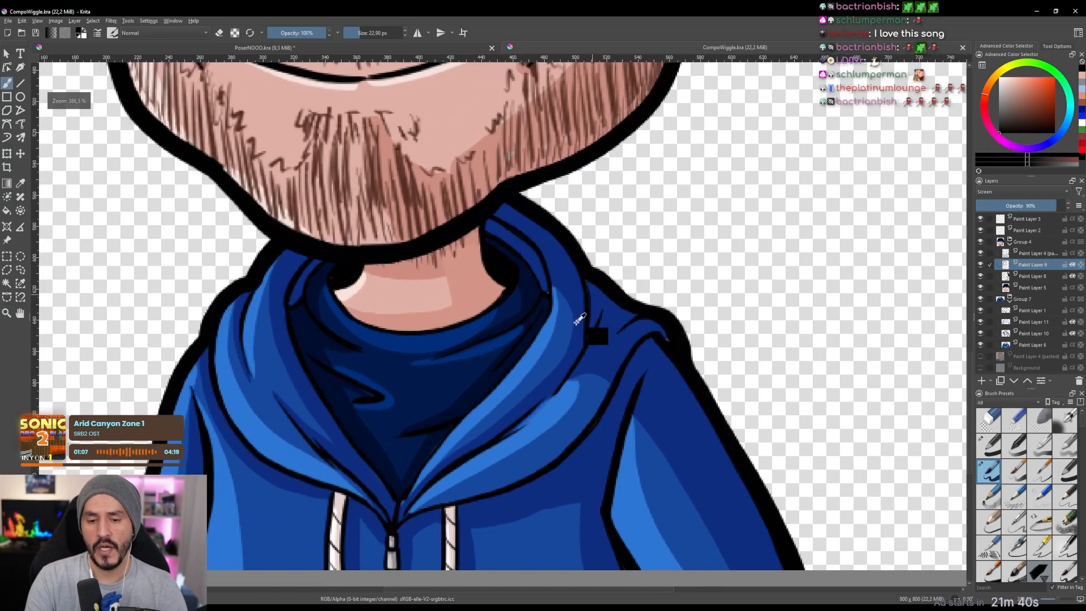
left_click(560, 362, "ctrl")
left_click_drag(561, 363, 606, 412)
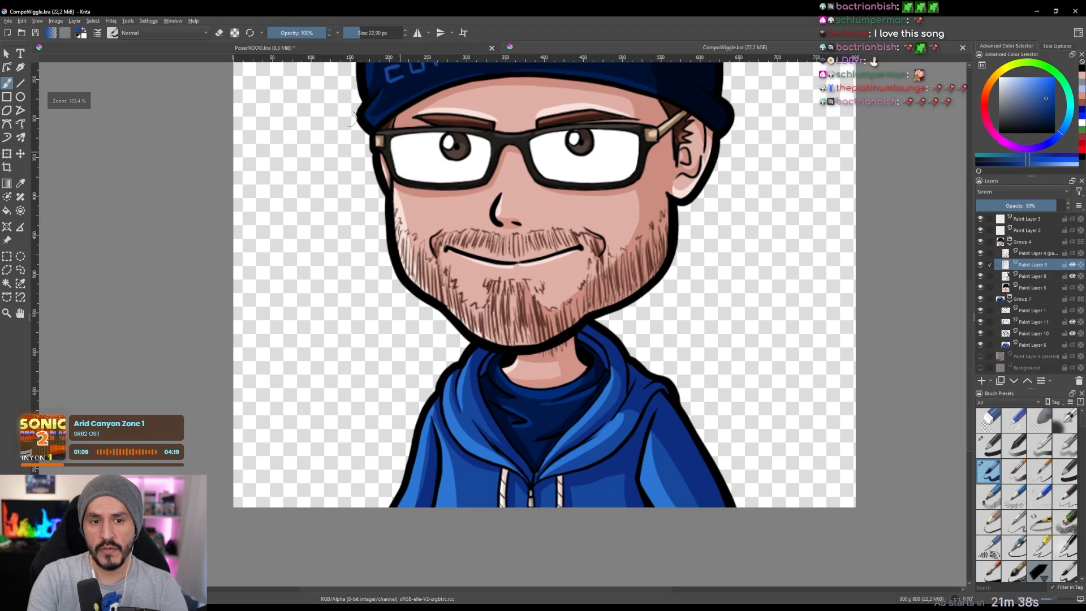
left_click(273, 48)
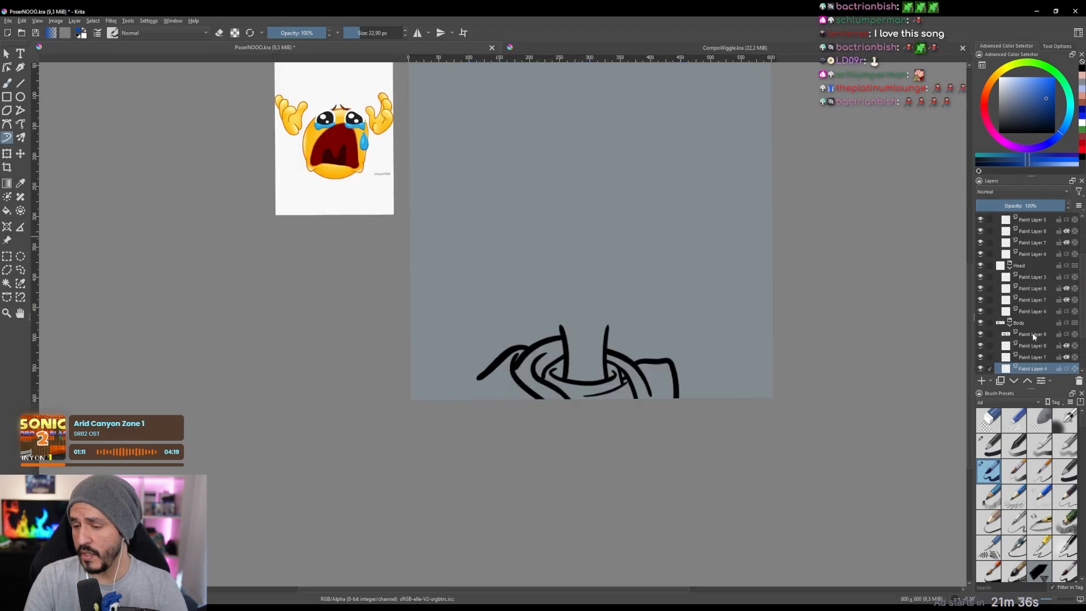
Paint the right band of the hood in the sampled blue with the Freehand Brush on Paint Layer 4.
scroll(521, 526, "up", 2)
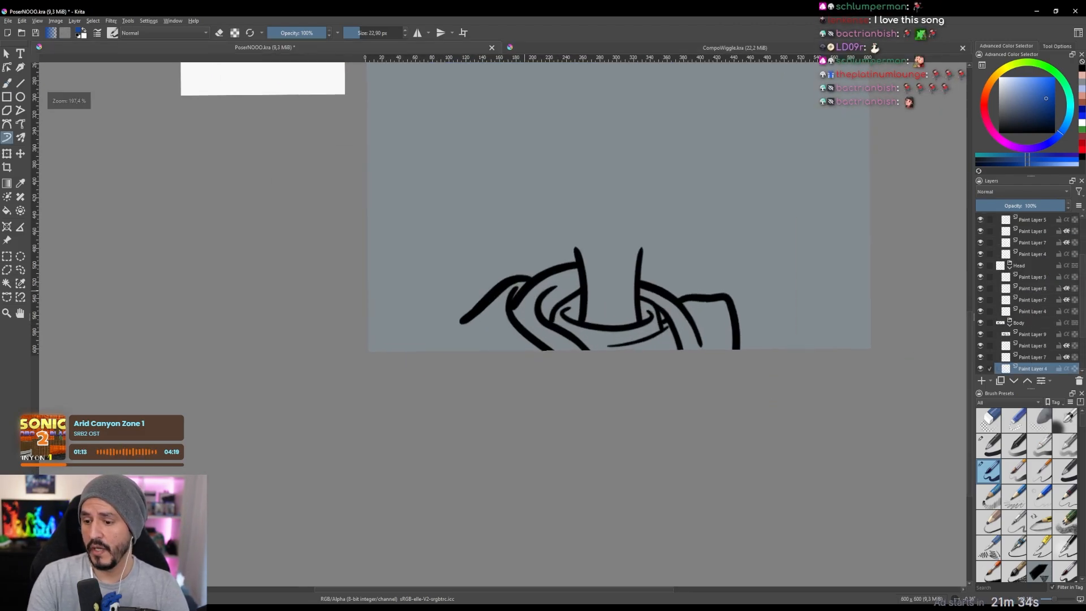
left_click_drag(524, 290, 560, 280)
left_click_drag(778, 327, 673, 330)
mouse_move(673, 330)
left_mouse_down()
mouse_move(642, 380)
mouse_move(631, 300)
mouse_move(689, 263)
mouse_move(623, 242)
mouse_move(670, 274)
mouse_move(714, 350)
left_mouse_up()
key("b")
left_click_drag(694, 315, 704, 349)
mouse_move(680, 271)
left_mouse_down()
mouse_move(714, 325)
mouse_move(720, 349)
left_mouse_up()
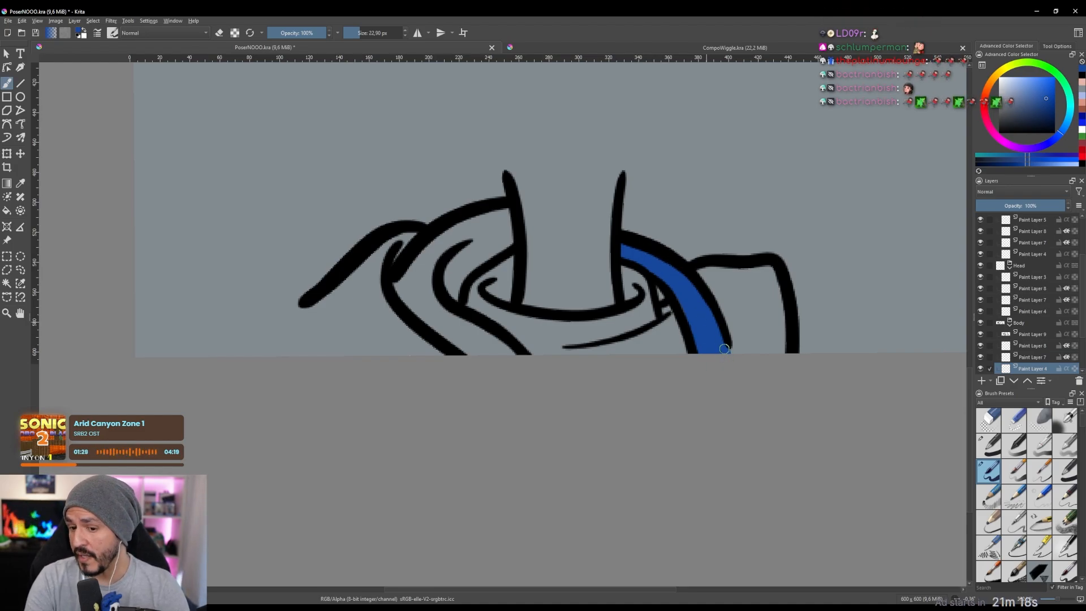
Paint the right shoulder area blue inside its outline.
mouse_move(703, 273)
left_mouse_down()
mouse_move(766, 277)
mouse_move(780, 352)
left_mouse_up()
mouse_move(780, 308)
left_mouse_down()
mouse_move(781, 366)
mouse_move(753, 286)
mouse_move(757, 340)
mouse_move(730, 350)
mouse_move(718, 334)
mouse_move(732, 303)
mouse_move(720, 282)
mouse_move(703, 291)
mouse_move(731, 295)
mouse_move(728, 323)
left_mouse_up()
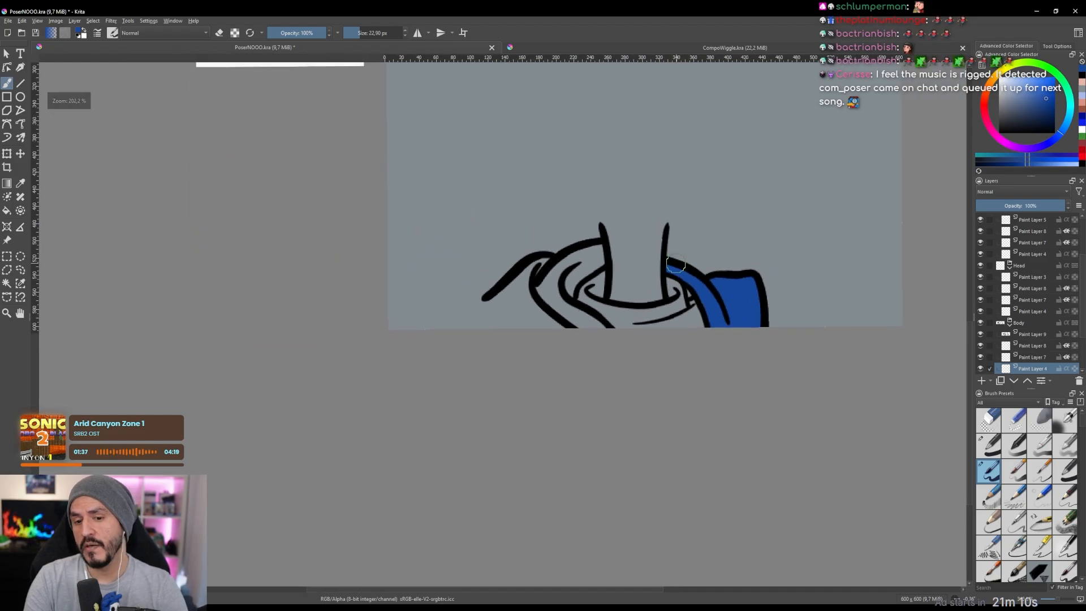
left_click_drag(669, 264, 715, 243)
left_click_drag(684, 205, 673, 258)
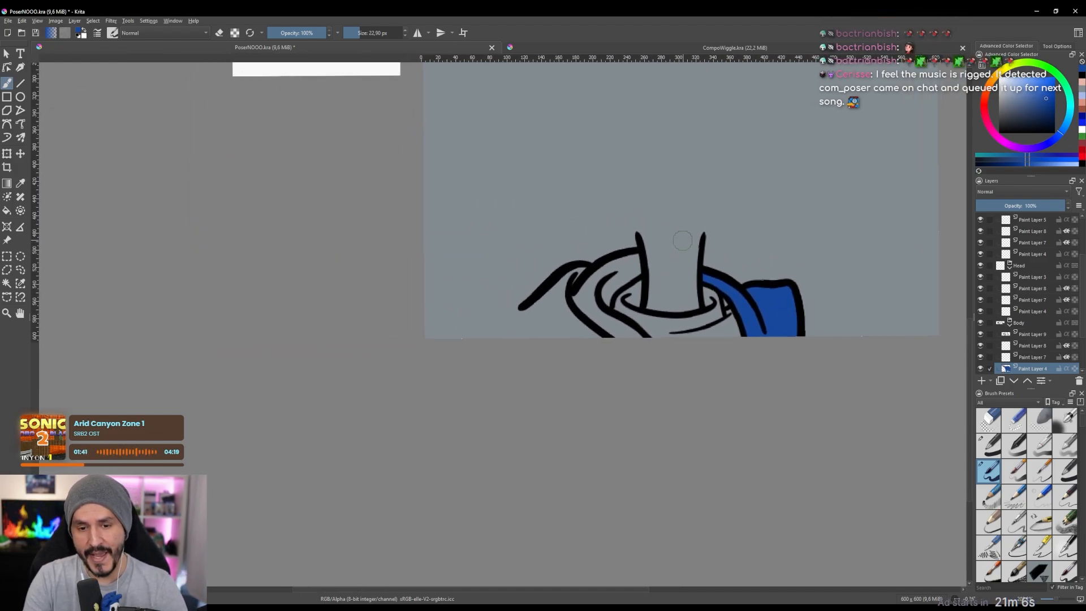
Fill the left side of the hood with the same blue using the Fill tool.
key("f")
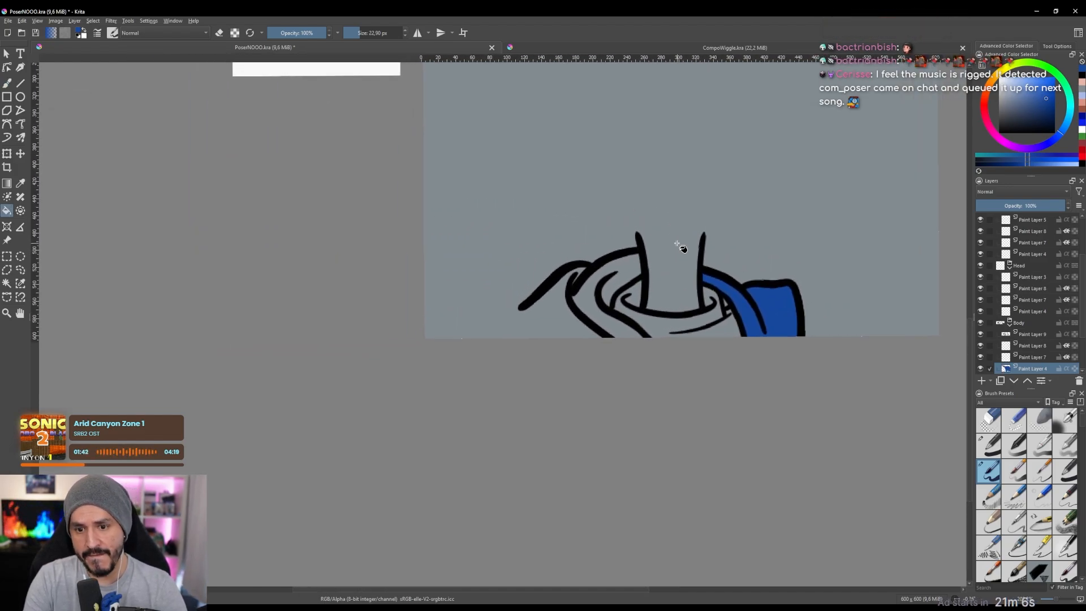
left_click(631, 265)
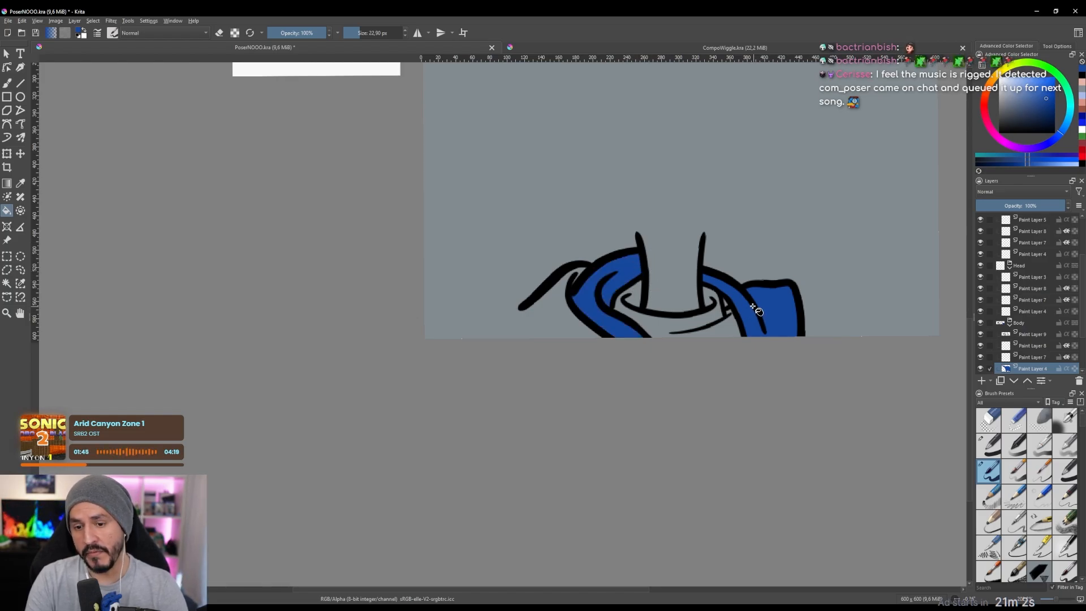
Touch up the unfilled corners of the left hood's blue with the brush, then return to the Fill tool.
key("b")
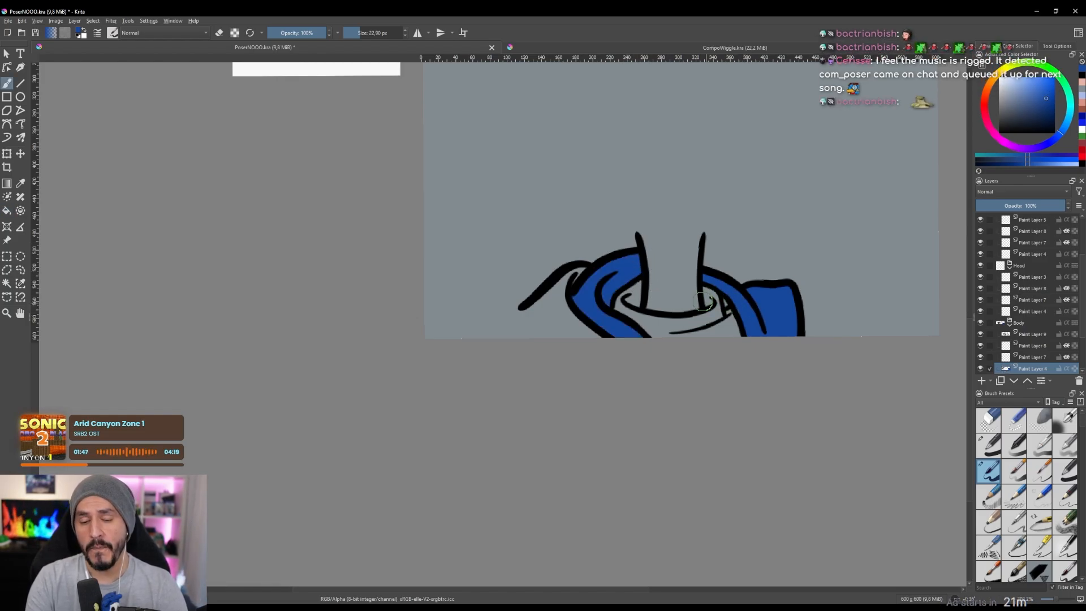
scroll(648, 254, "up", 1)
scroll(648, 255, "up", 3)
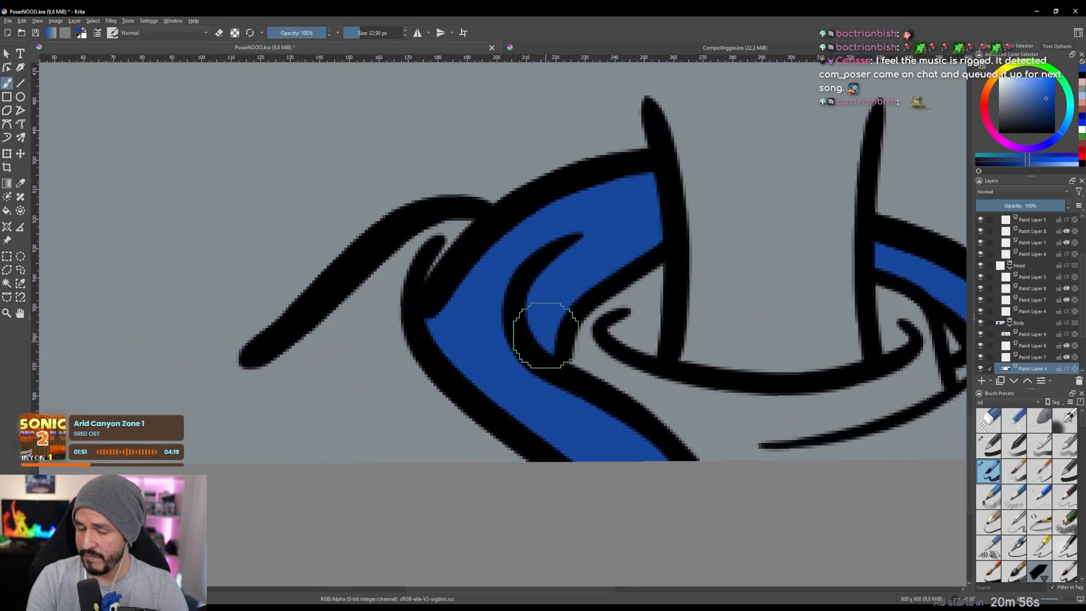
scroll(545, 326, "up", 3)
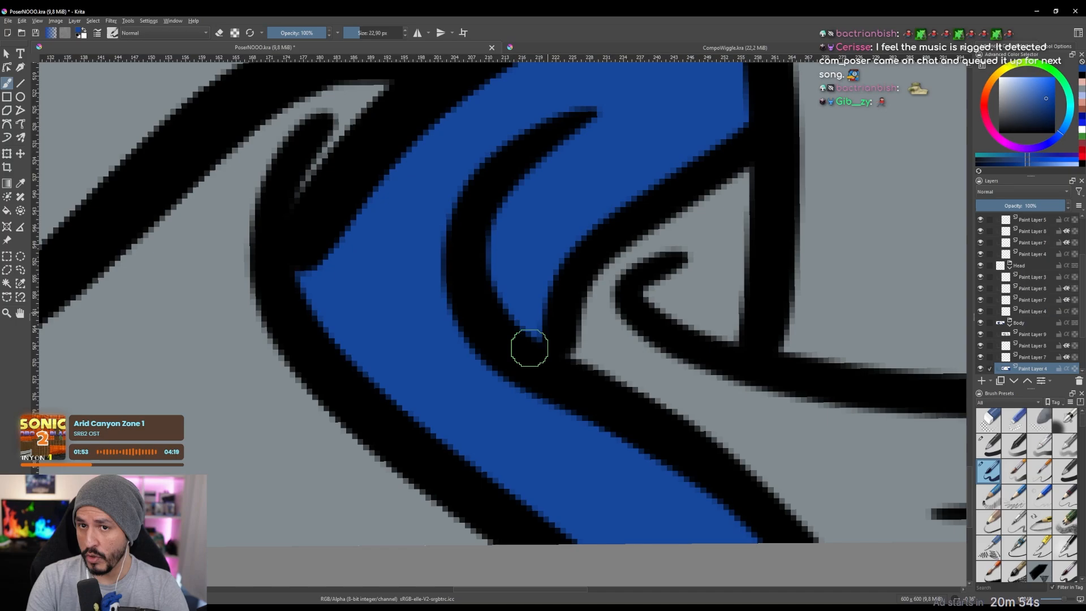
scroll(534, 308, "down", 3)
scroll(538, 279, "up", 1)
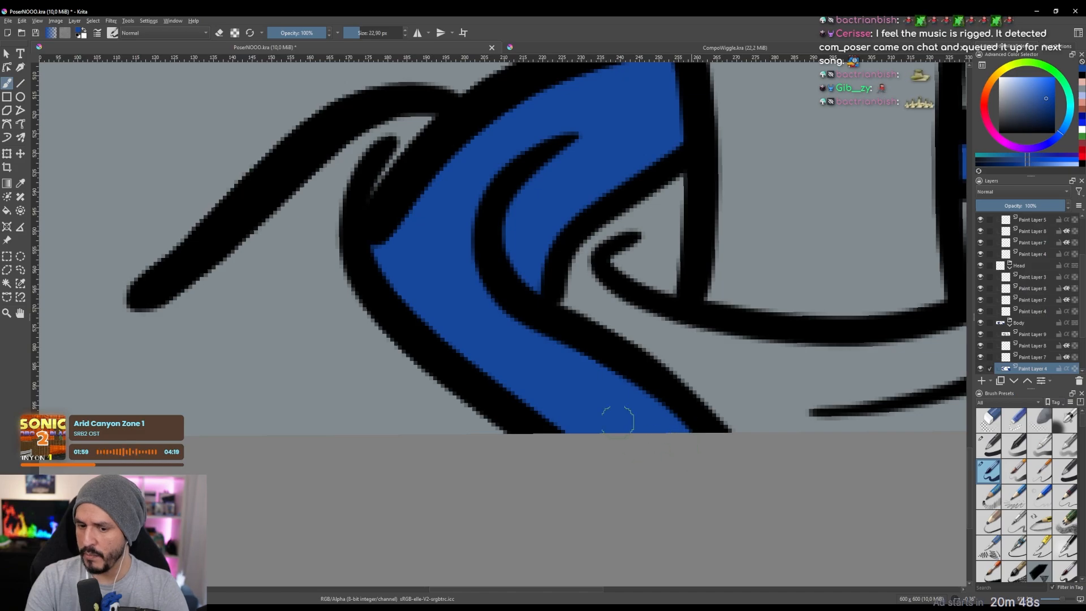
scroll(622, 378, "down", 1)
scroll(644, 372, "down", 2)
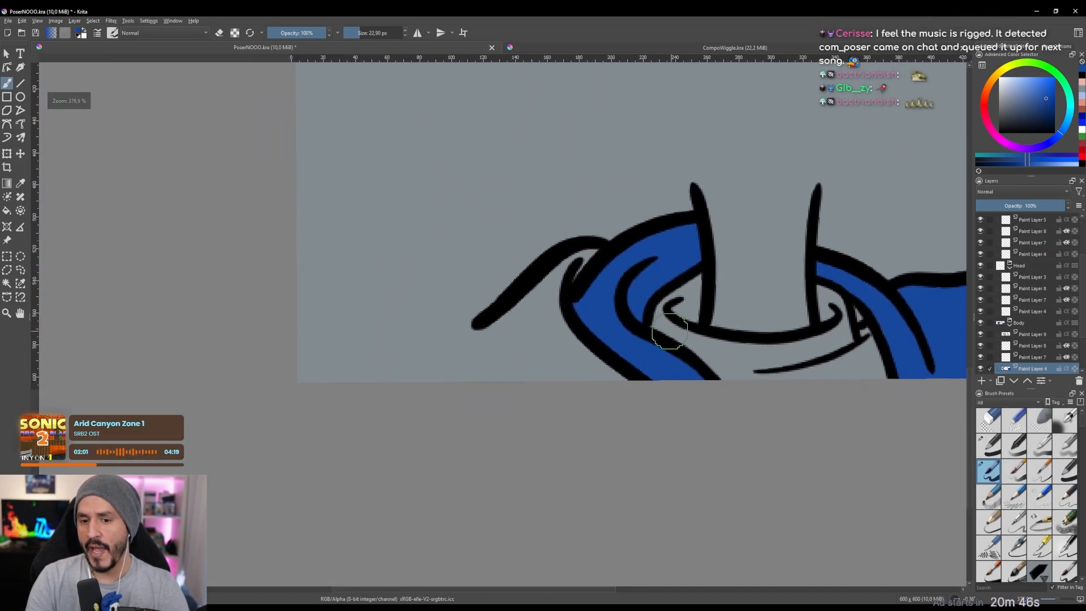
key("f")
scroll(633, 302, "down", 3)
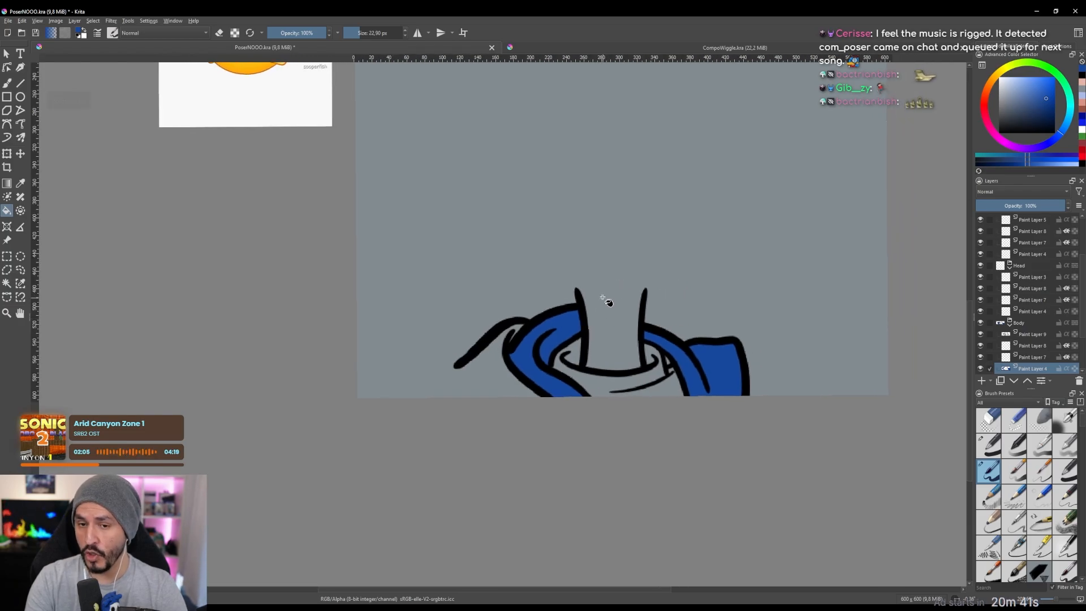
left_click(492, 373)
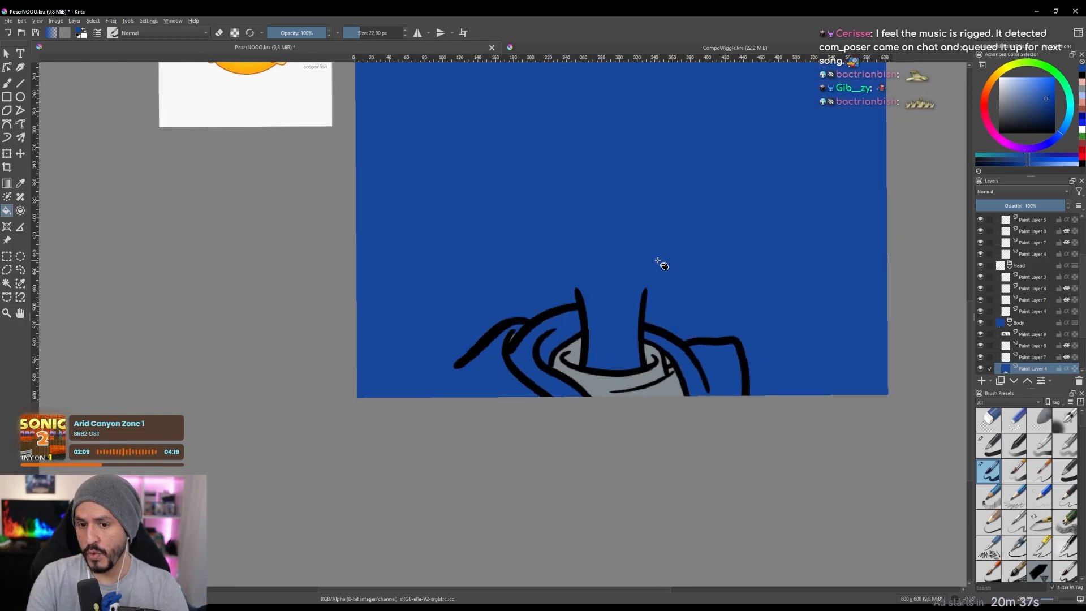
key("ctrl+z")
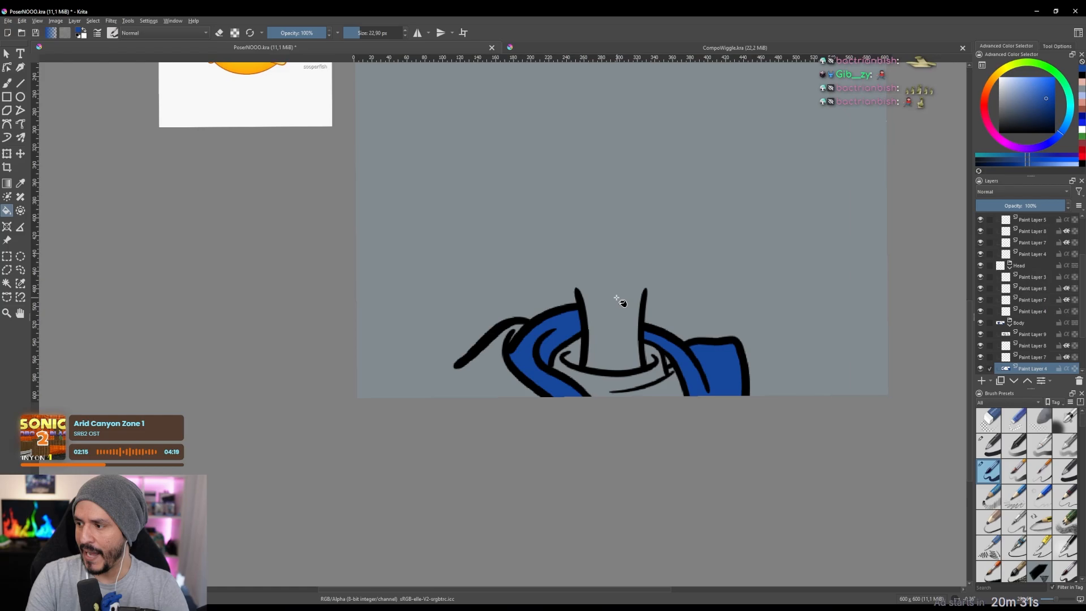
scroll(501, 364, "down", 1)
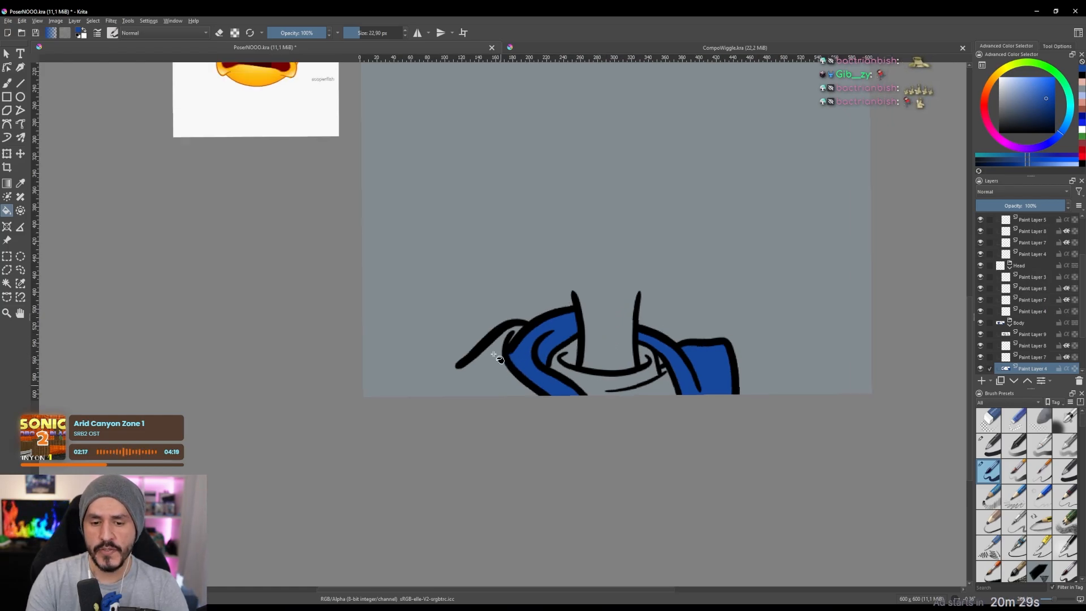
Paint a blue brush line from the end of the left shoulder outline to the canvas's bottom edge to close the sleeve.
key("b")
left_click_drag(501, 373, 537, 344)
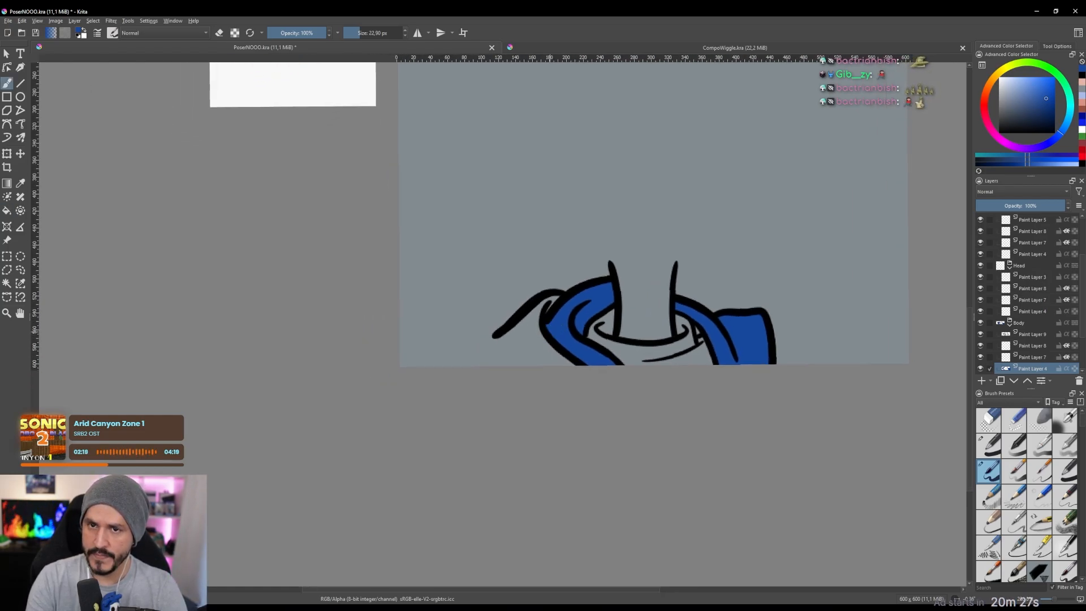
left_click_drag(473, 351, 502, 294, "ctrl")
mouse_move(718, 257)
left_mouse_down("shift")
mouse_move(623, 160)
mouse_move(564, 151)
left_mouse_up("shift")
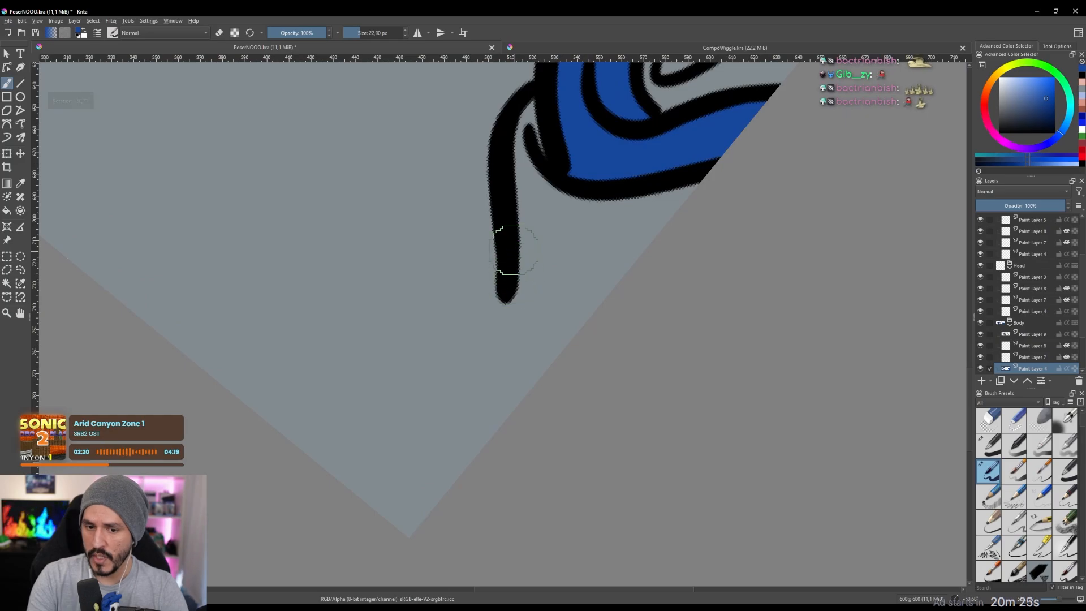
left_click_drag(511, 262, 526, 408)
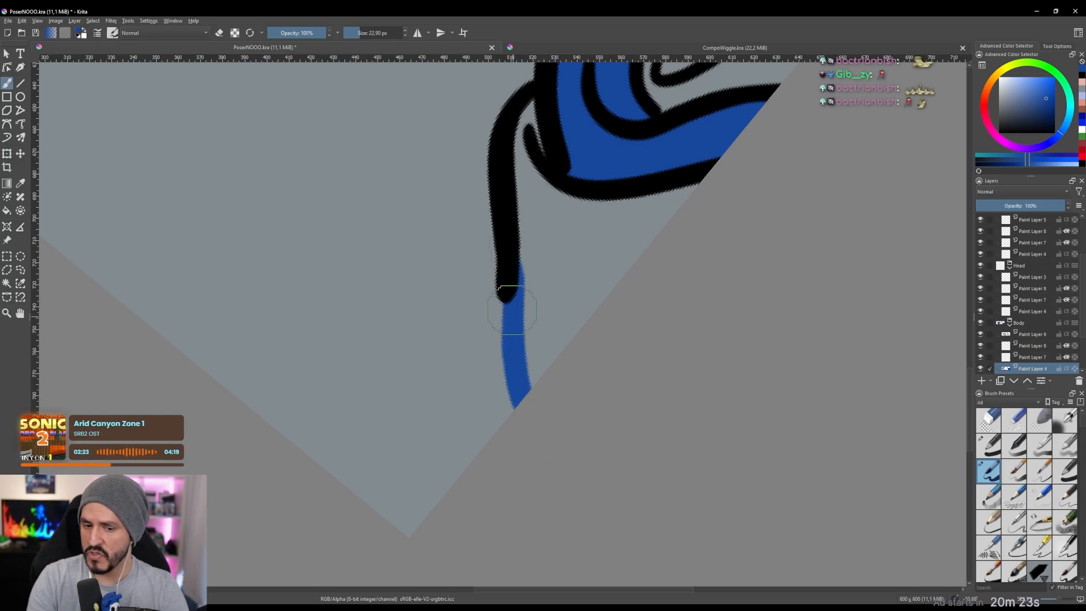
left_click_drag(540, 294, 542, 351, "ctrl")
mouse_move(557, 178)
left_mouse_down("shift")
mouse_move(720, 342)
mouse_move(704, 254)
left_mouse_up("shift")
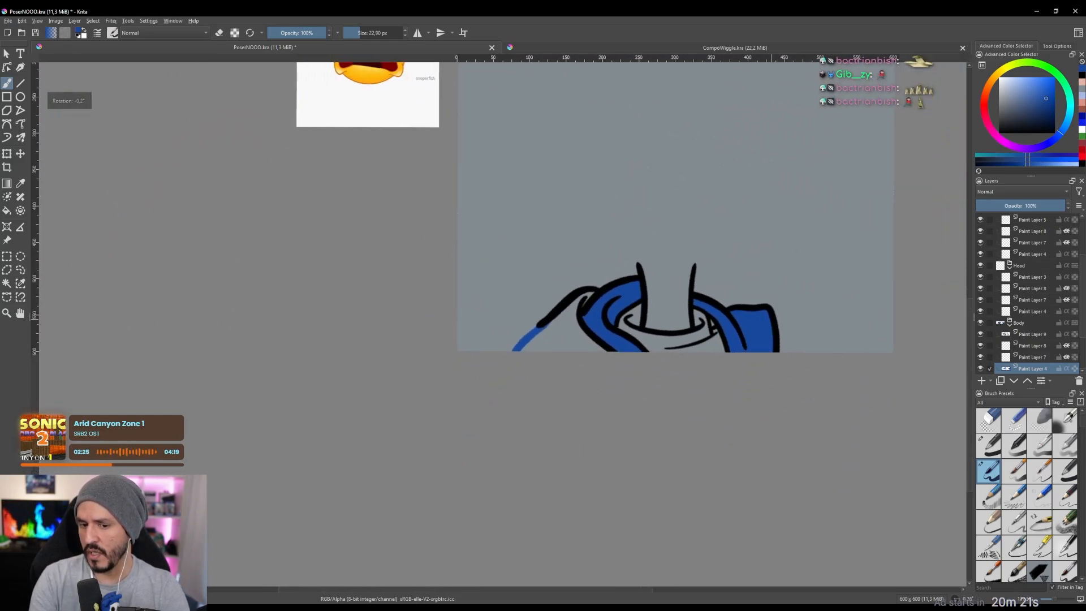
Fill the enclosed left shoulder area with the same blue using the Fill tool.
left_click_drag(633, 309, 509, 281)
key("f")
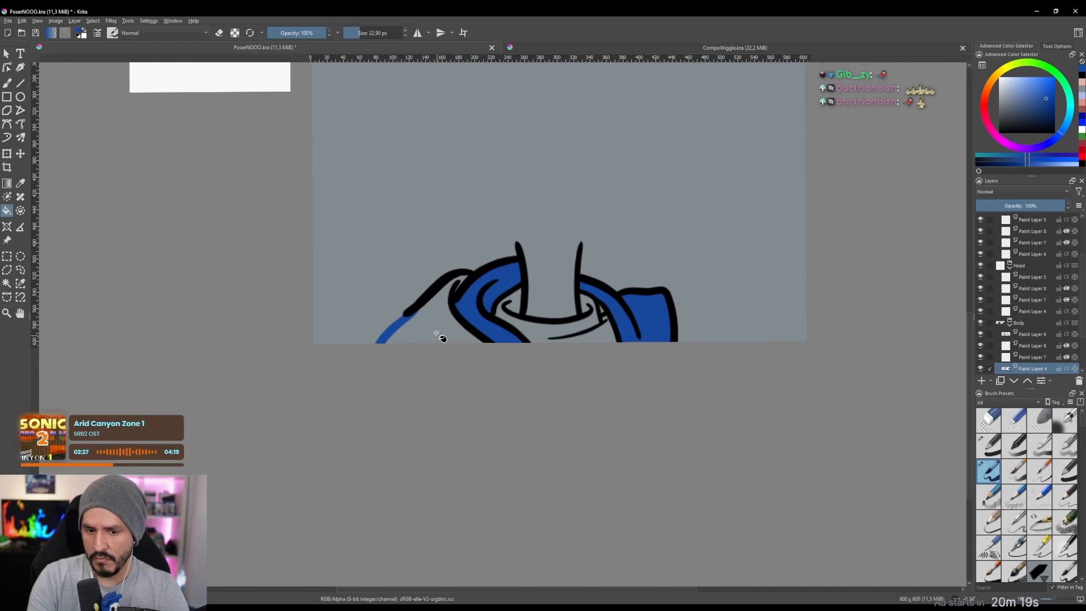
left_click(440, 332)
mouse_move(424, 336)
left_mouse_down("ctrl")
mouse_move(492, 188)
mouse_move(455, 291)
mouse_move(520, 307)
left_mouse_up("ctrl")
Sample the dark navy of the shirt from the CompoWiggle portrait with the brush active and return to PoserNOOO.kra.
key("b")
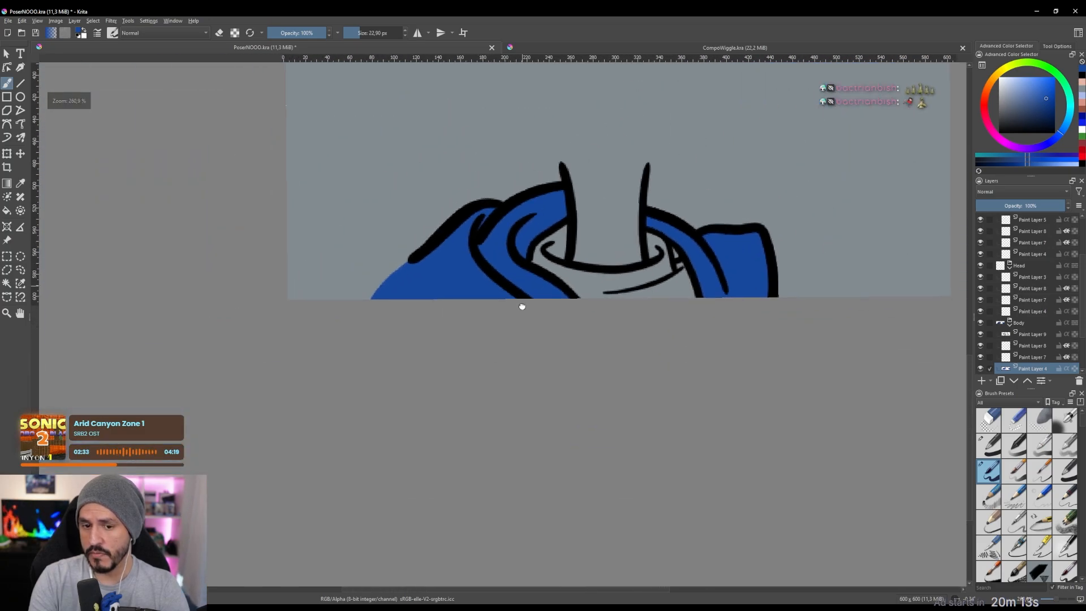
left_click_drag(667, 265, 646, 289, "ctrl")
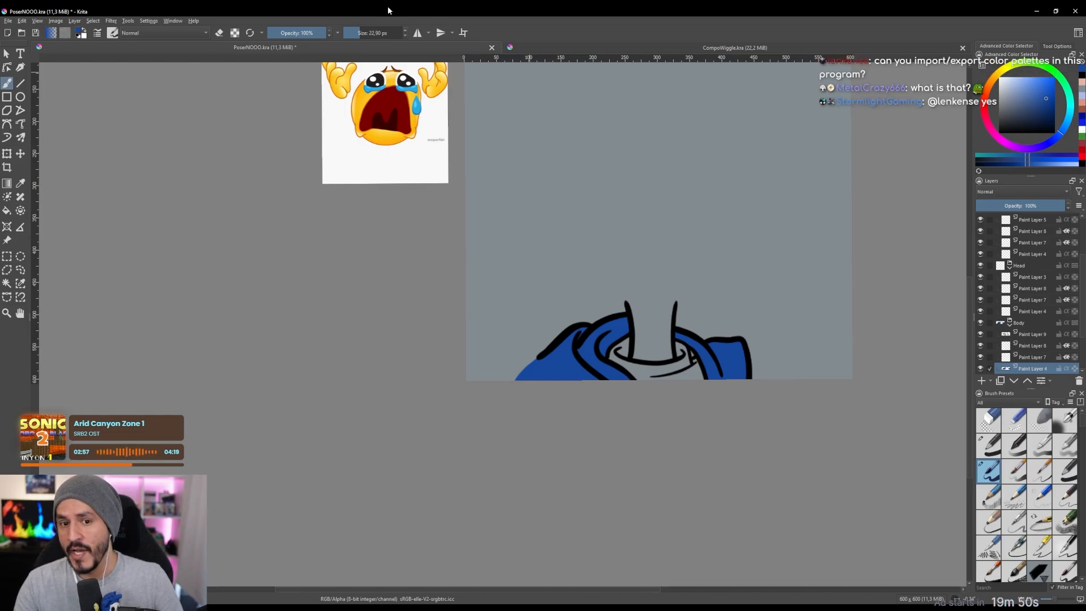
left_click(530, 45)
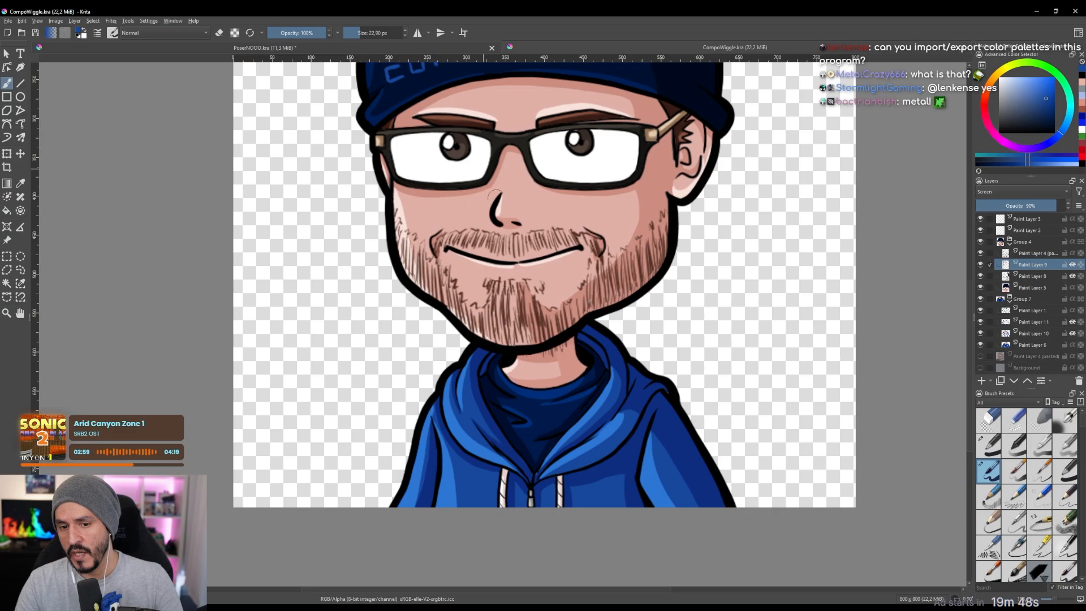
left_click(552, 417, "ctrl")
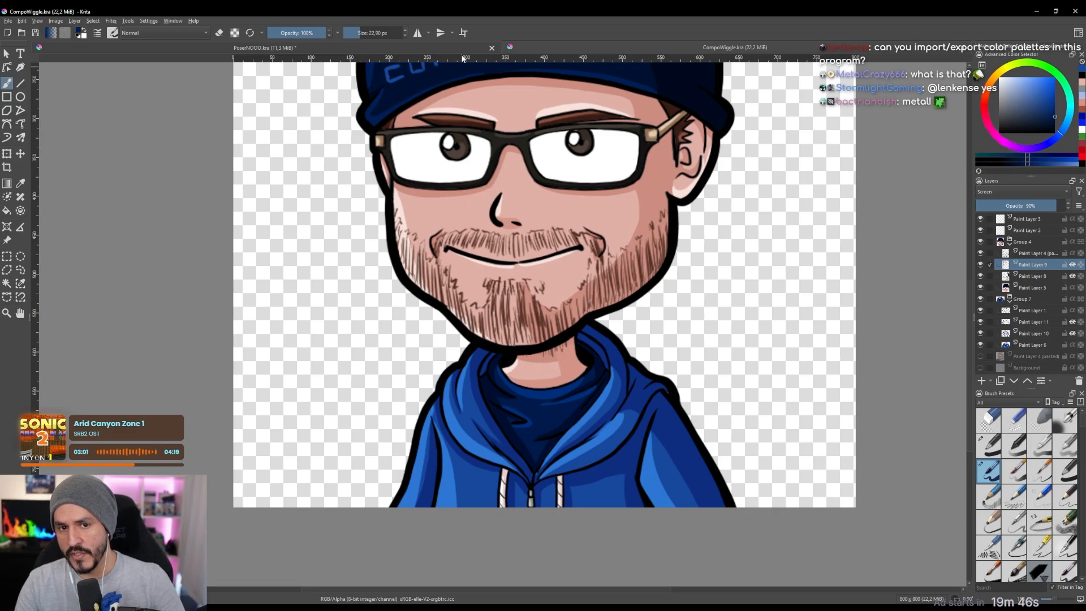
left_click(463, 46)
scroll(662, 362, "up", 3)
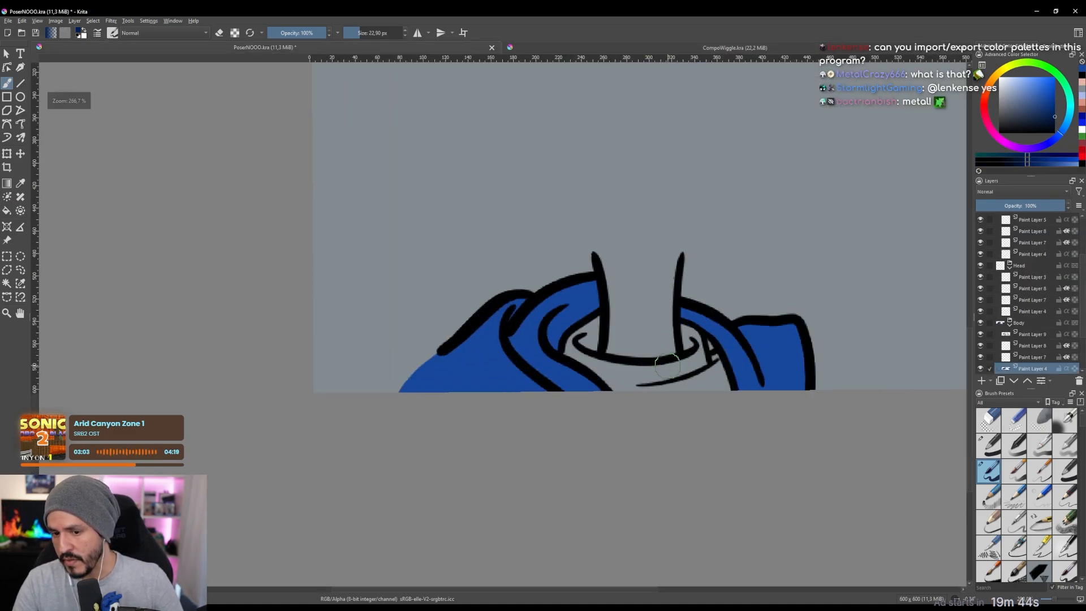
Fill the shirt and collar areas inside the hood with the sampled navy, then return to the brush.
scroll(664, 367, "down", 4)
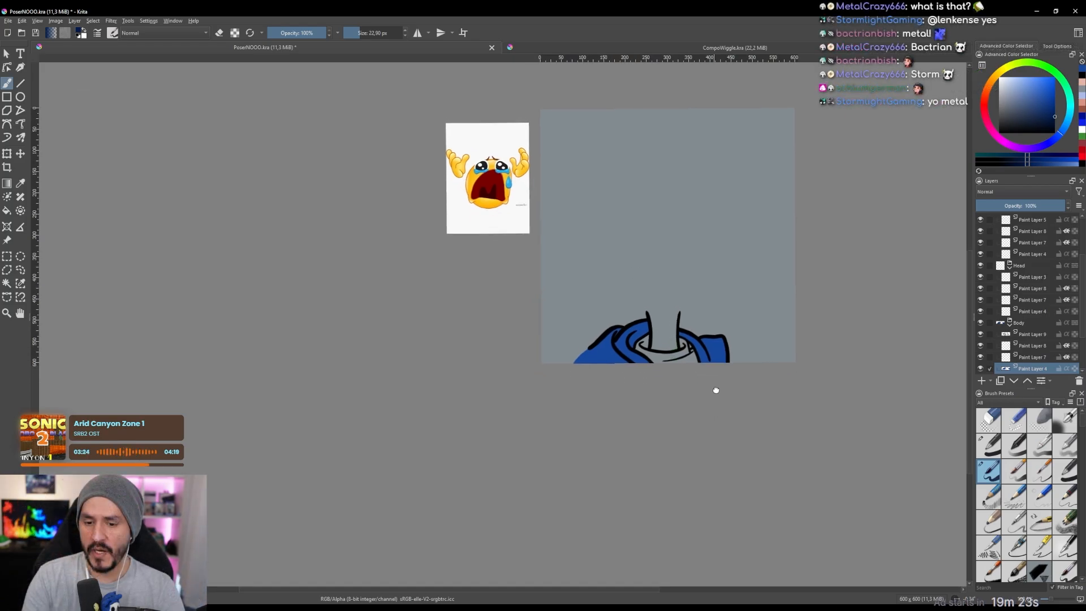
scroll(716, 389, "up", 5)
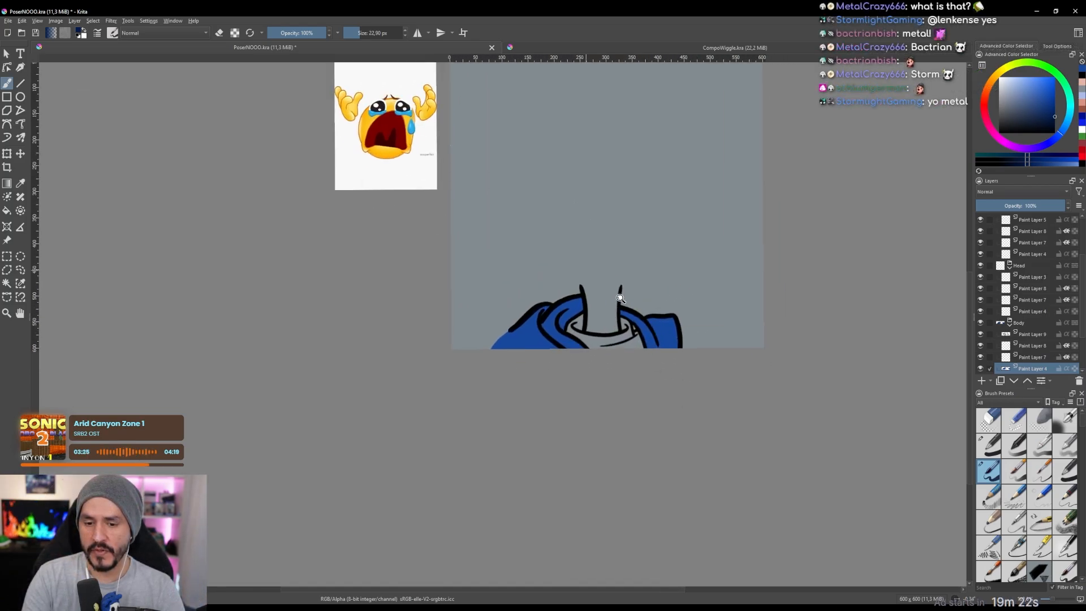
key("f")
left_click(576, 385)
scroll(576, 384, "down", 3)
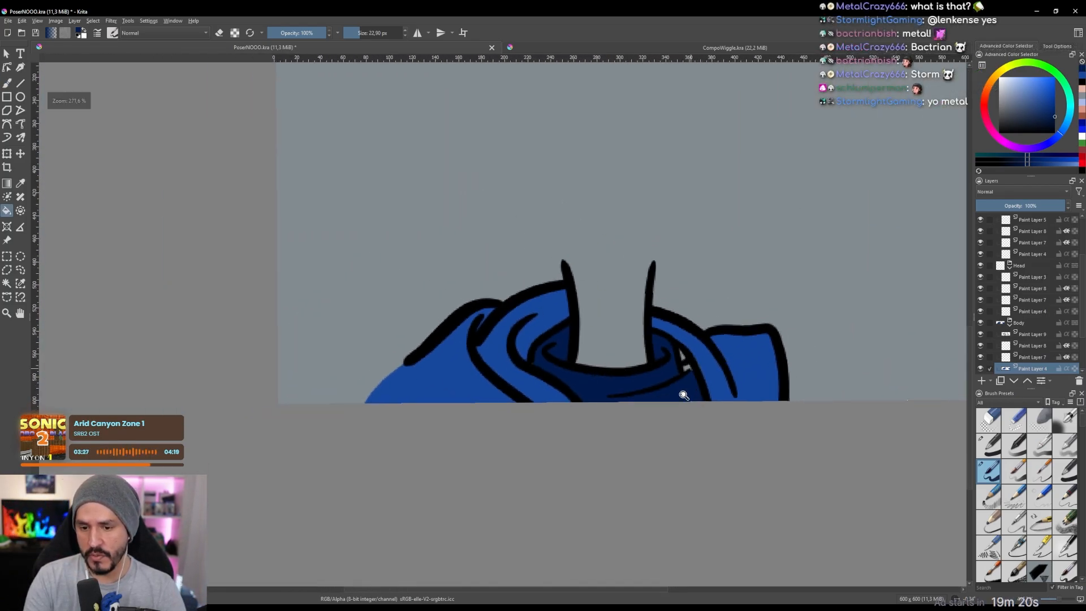
scroll(679, 346, "up", 4)
key("b")
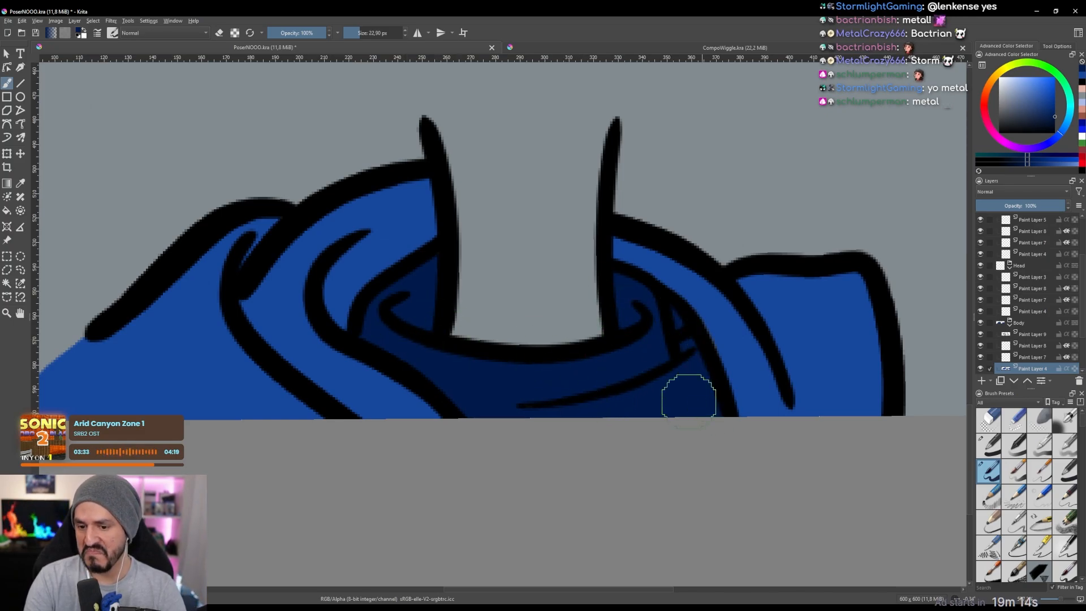
scroll(688, 388, "down", 3)
Sample the neck's skin tone from the CompoWiggle portrait and return to PoserNOOO.kra.
left_click(688, 50)
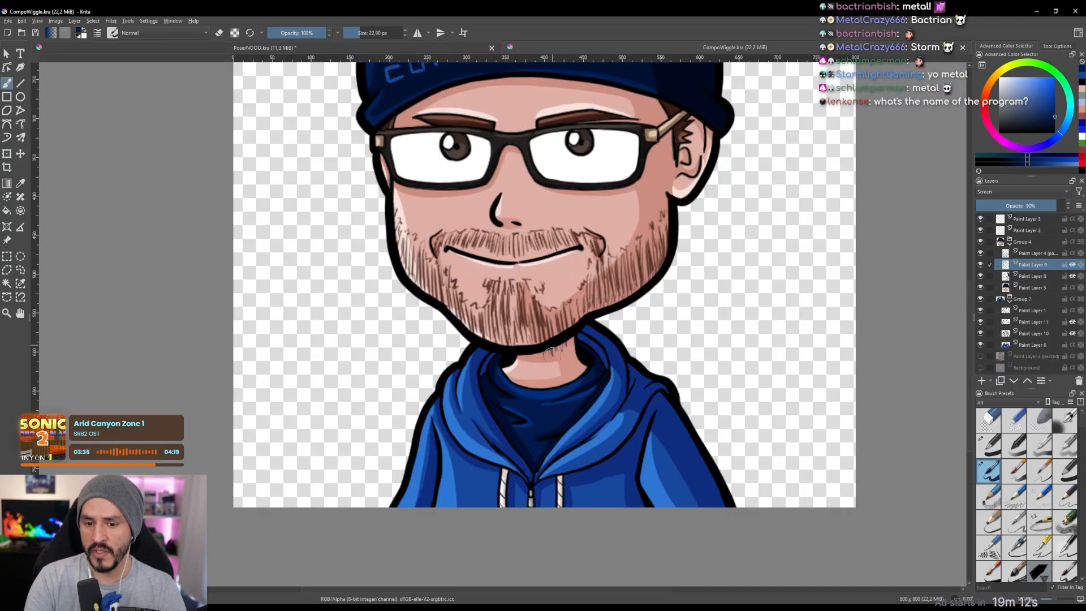
left_click(426, 50)
scroll(684, 285, "up", 2)
scroll(727, 278, "down", 4)
Brush a curved skin-tone edge between the upper ends of the two neck lines to close off the neck.
left_click_drag(728, 287, 552, 198)
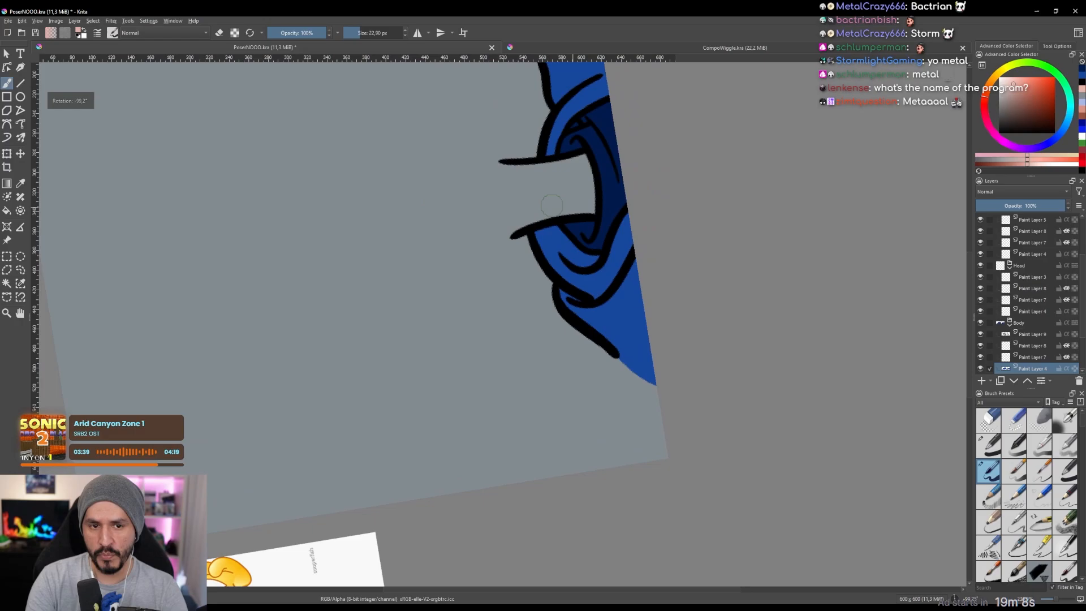
scroll(553, 196, "up", 3)
left_click_drag(566, 142, 581, 145)
mouse_move(514, 154)
left_mouse_down()
mouse_move(493, 219)
mouse_move(515, 280)
left_mouse_up()
scroll(549, 155, "down", 4)
mouse_move(551, 153)
left_mouse_down()
mouse_move(756, 303)
mouse_move(757, 323)
mouse_move(771, 251)
mouse_move(642, 327)
left_mouse_up()
Fill the enclosed neck with the sampled skin tone using the Fill tool, then return to the brush.
scroll(661, 308, "up", 4)
key("f")
left_click(738, 314)
key("b")
scroll(610, 344, "up", 2)
left_click_drag(570, 364, 715, 371)
scroll(701, 262, "down", 4)
mouse_move(734, 297)
left_mouse_down()
mouse_move(701, 331)
mouse_move(687, 329)
left_mouse_up()
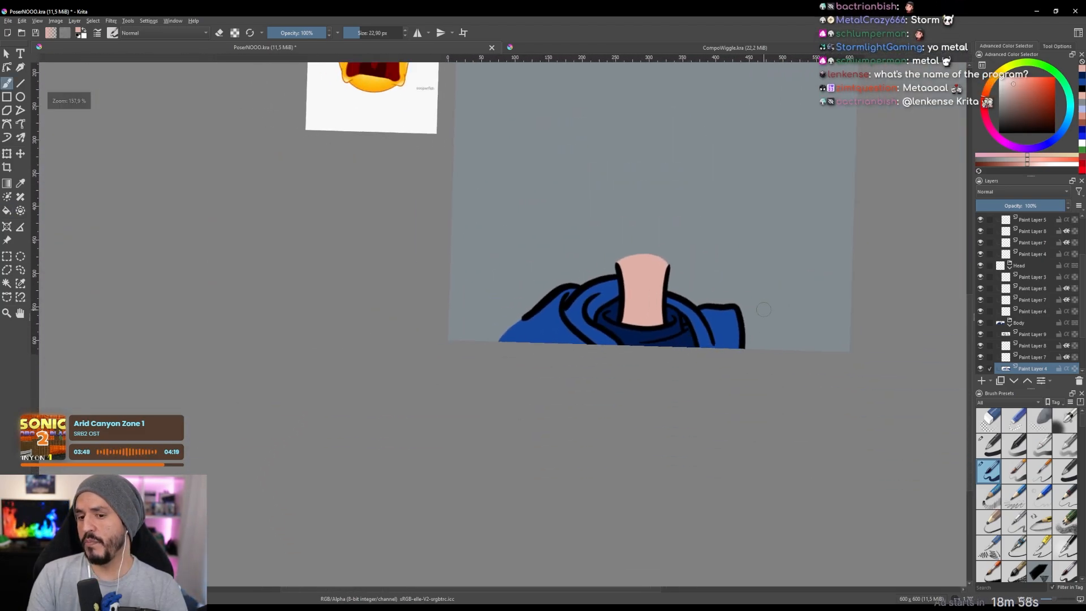
left_click_drag(752, 316, 777, 339)
scroll(763, 295, "down", 3)
left_click_drag(779, 340, 766, 257)
scroll(764, 338, "up", 3)
scroll(730, 255, "up", 1)
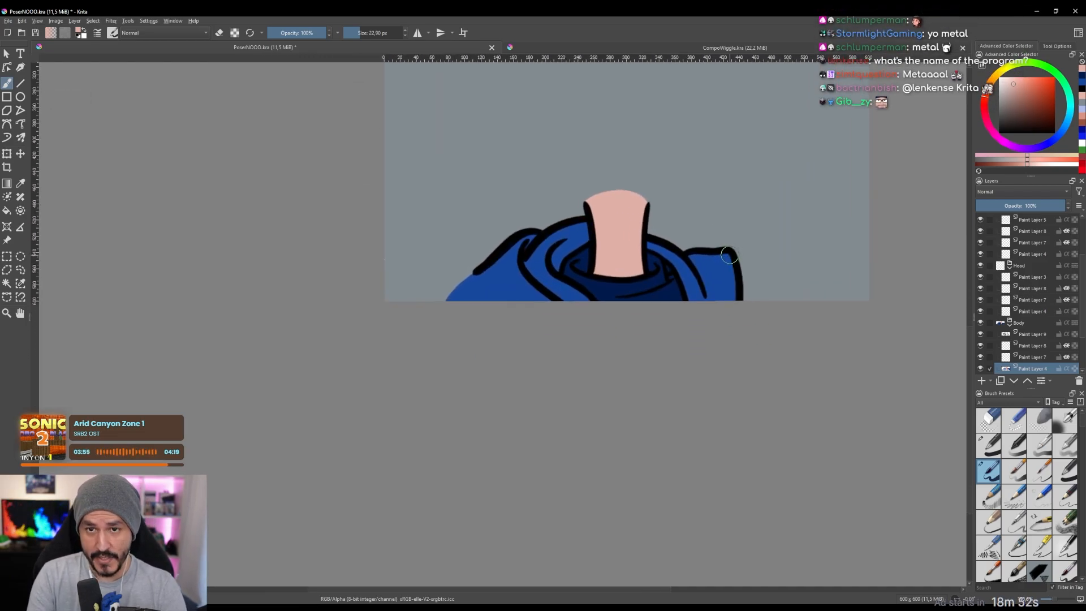
Select the Multiply layer Paint Layer 7 in the Body group and sample the neck's skin colour for shading.
scroll(726, 257, "down", 2)
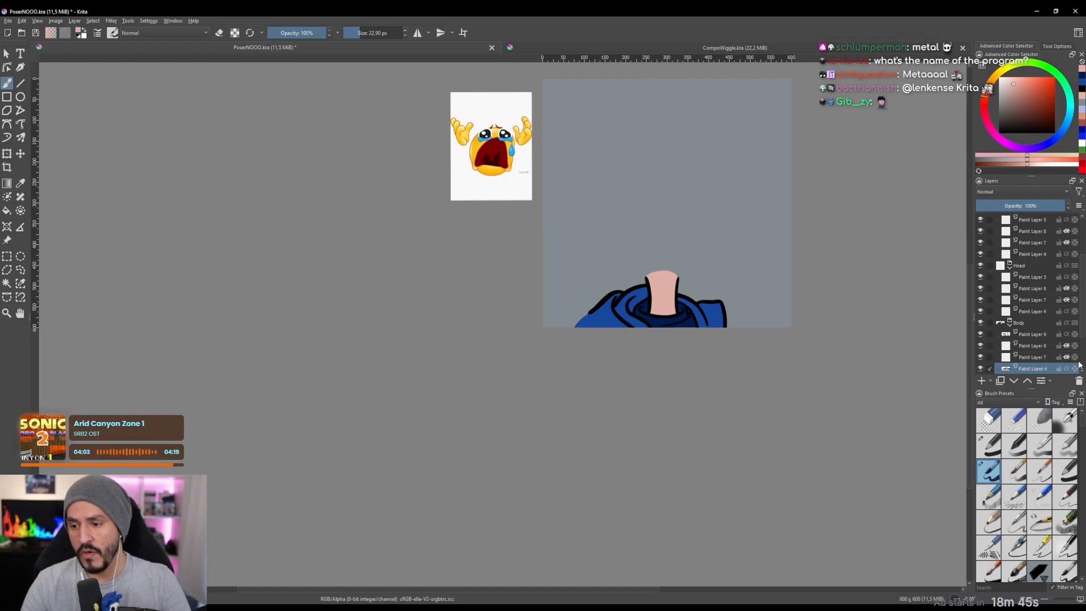
scroll(1016, 334, "down", 2)
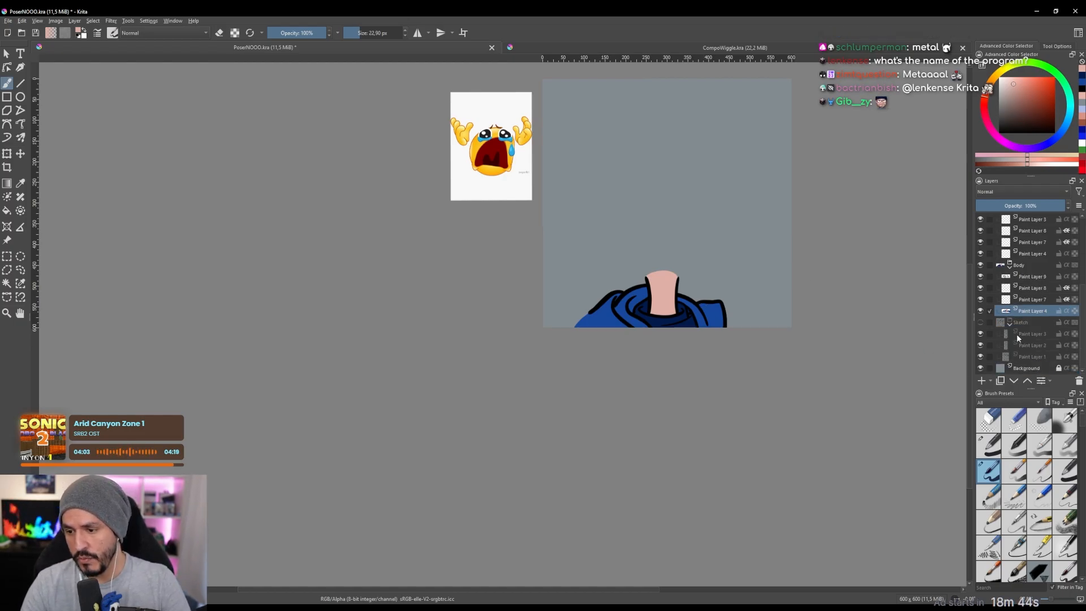
left_click(1038, 292)
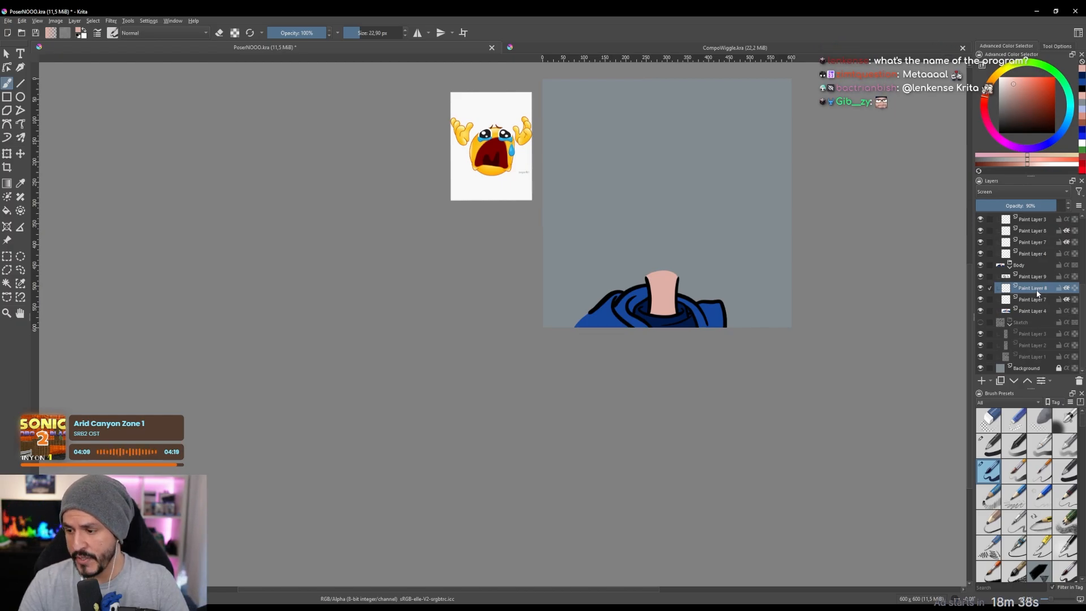
left_click(1032, 300)
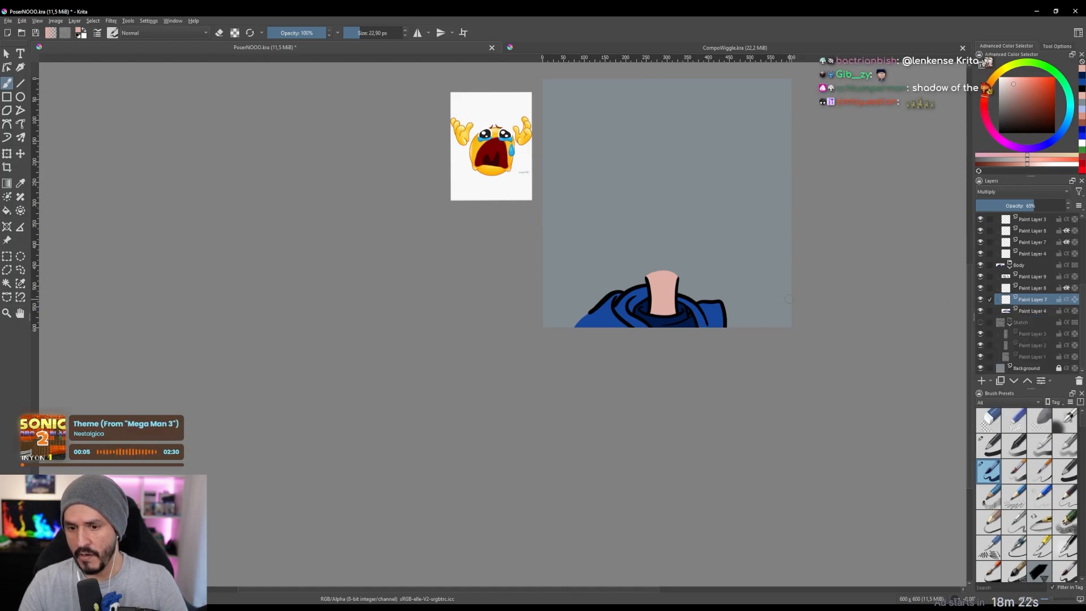
scroll(683, 276, "up", 3)
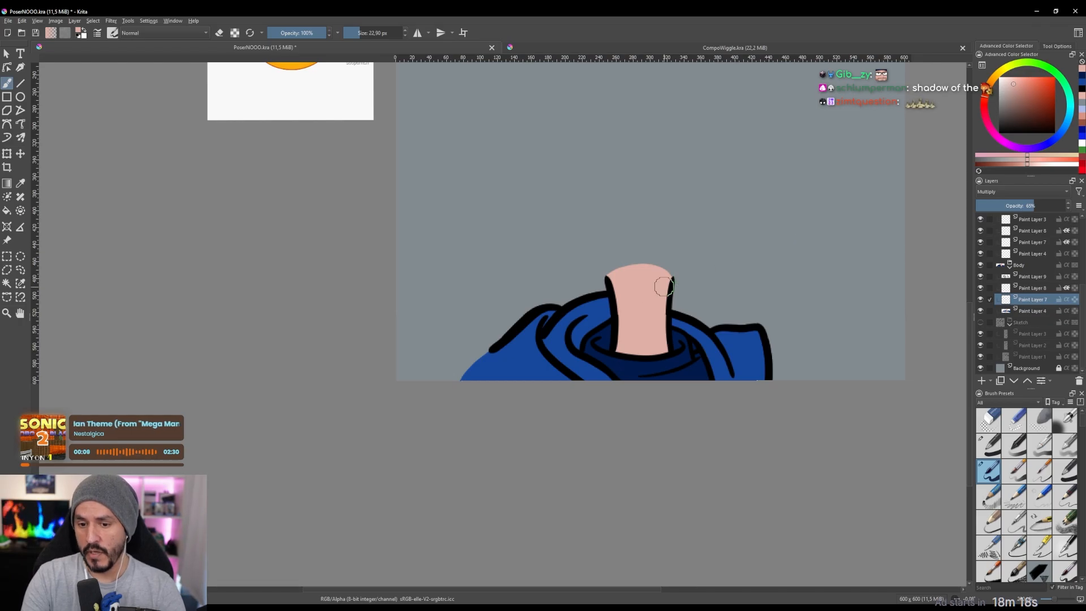
left_click(638, 303, "ctrl")
left_click(643, 305, "ctrl")
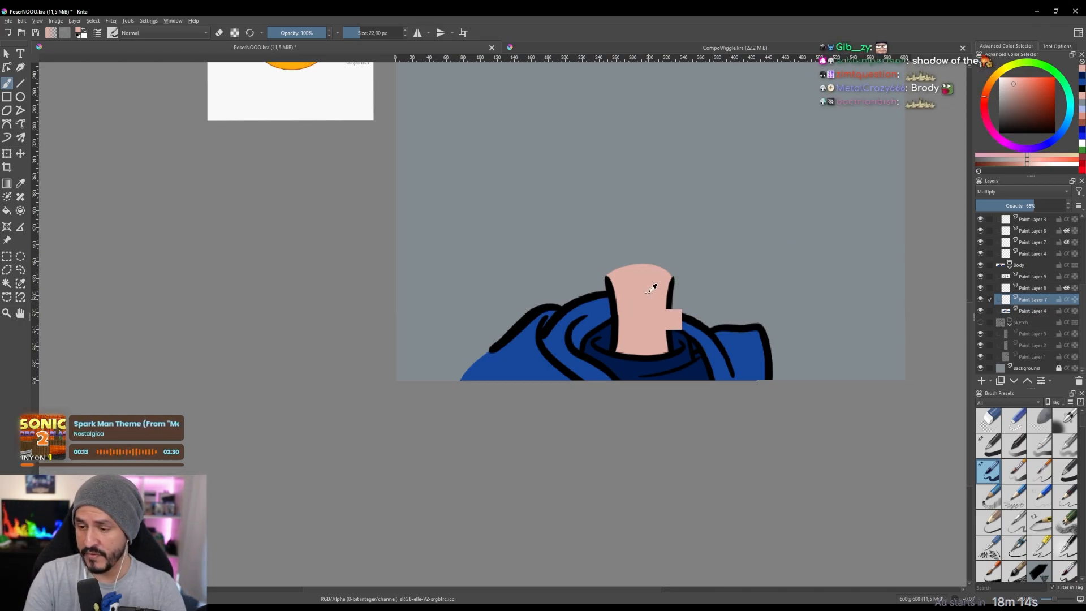
left_click_drag(655, 255, 630, 237)
scroll(627, 207, "up", 1)
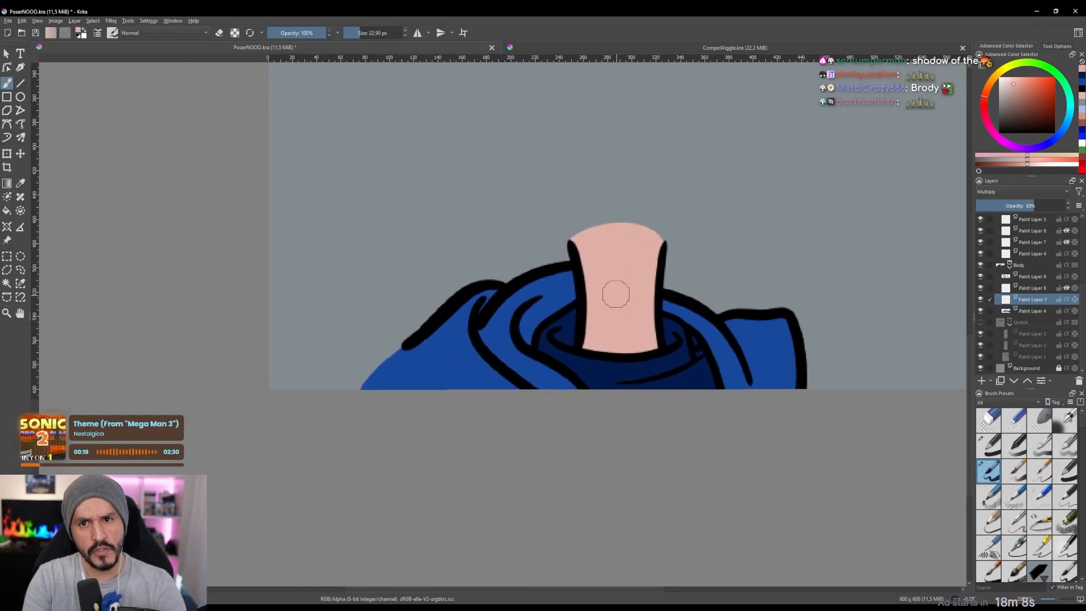
mouse_move(591, 257)
left_mouse_down()
mouse_move(597, 304)
mouse_move(610, 283)
mouse_move(626, 299)
left_mouse_up()
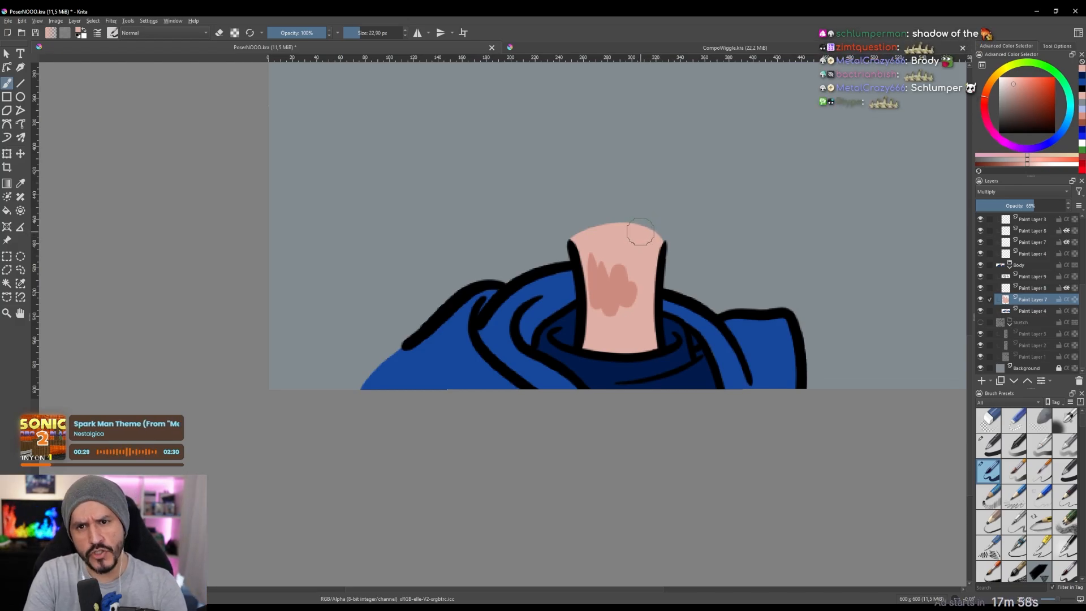
key("ctrl+z")
key("ctrl+z")
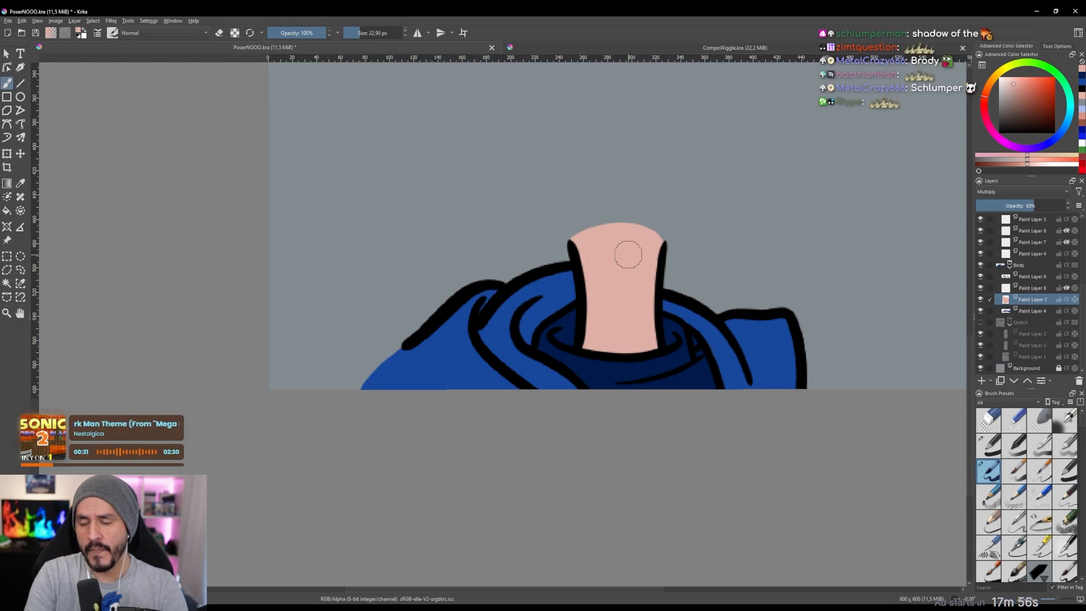
mouse_move(632, 246)
left_mouse_down()
mouse_move(686, 258)
mouse_move(655, 269)
mouse_move(653, 260)
left_mouse_up()
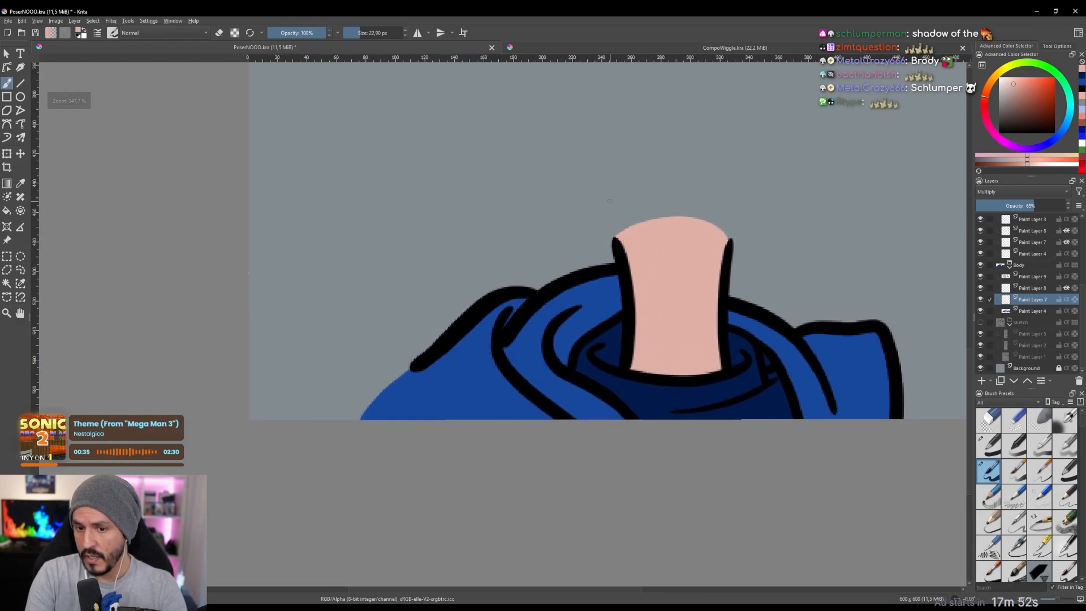
mouse_move(609, 201)
left_mouse_down()
mouse_move(635, 242)
mouse_move(626, 203)
mouse_move(648, 253)
mouse_move(639, 199)
mouse_move(654, 237)
mouse_move(675, 210)
mouse_move(682, 237)
mouse_move(683, 205)
mouse_move(690, 238)
mouse_move(669, 191)
mouse_move(719, 219)
left_mouse_up()
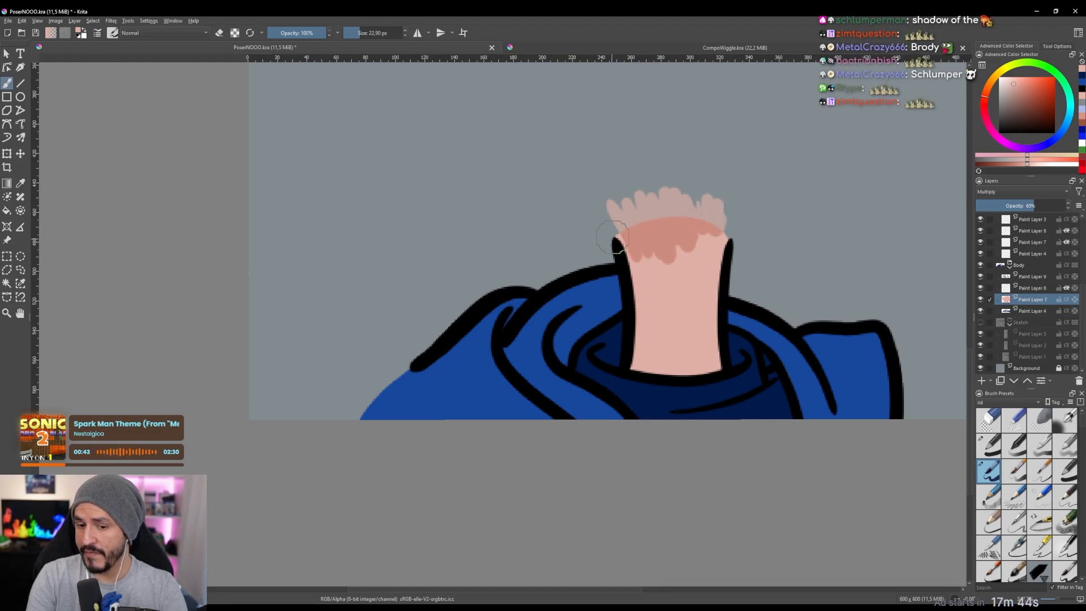
left_click_drag(609, 225, 614, 216)
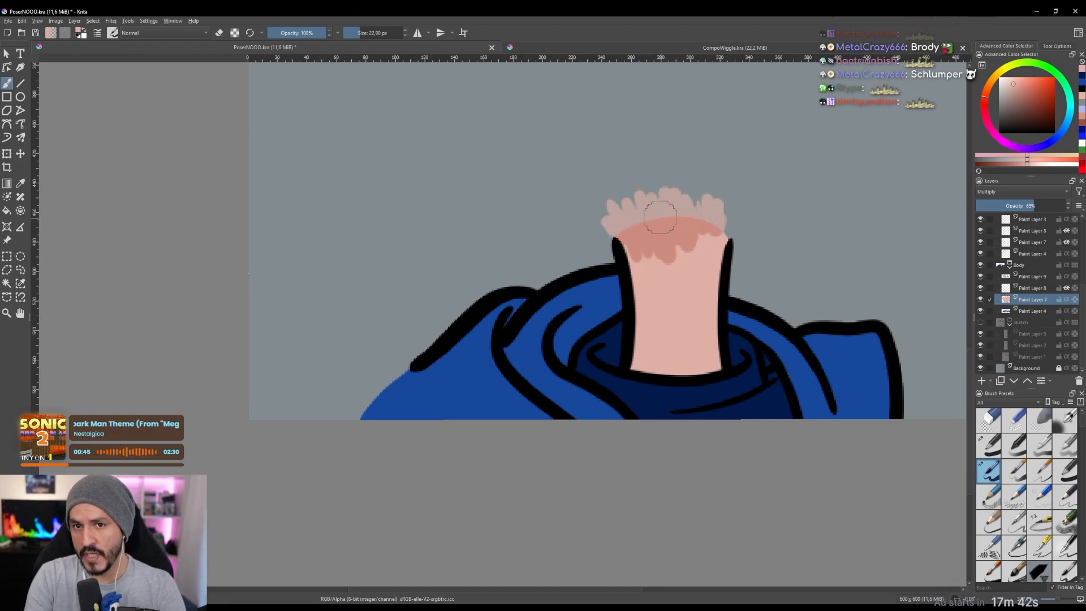
key("ctrl+z")
key("ctrl+z")
key("ctrl+z")
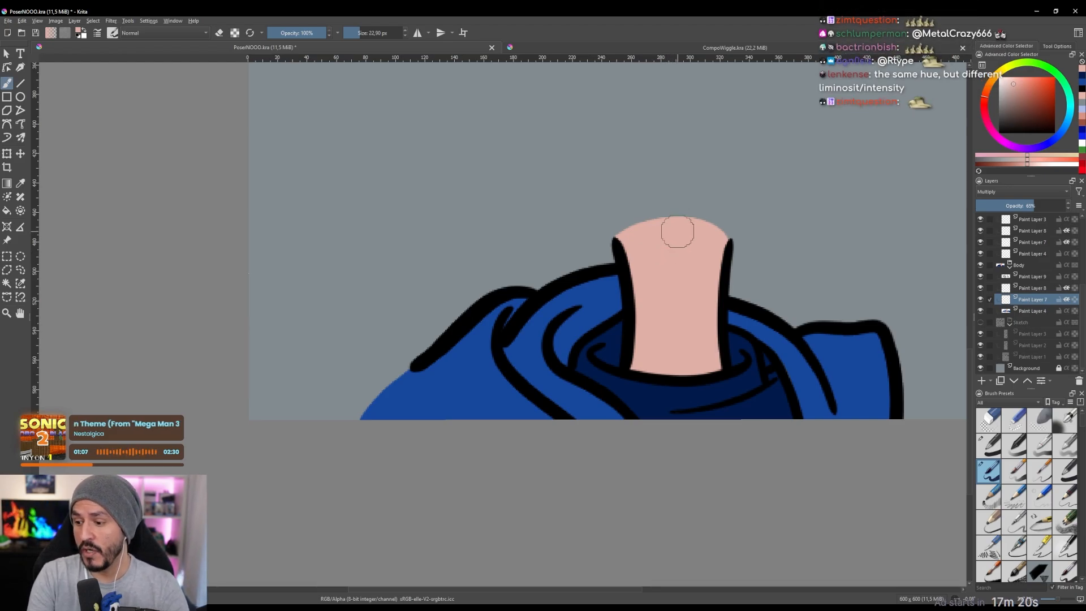
left_click_drag(629, 225, 648, 251)
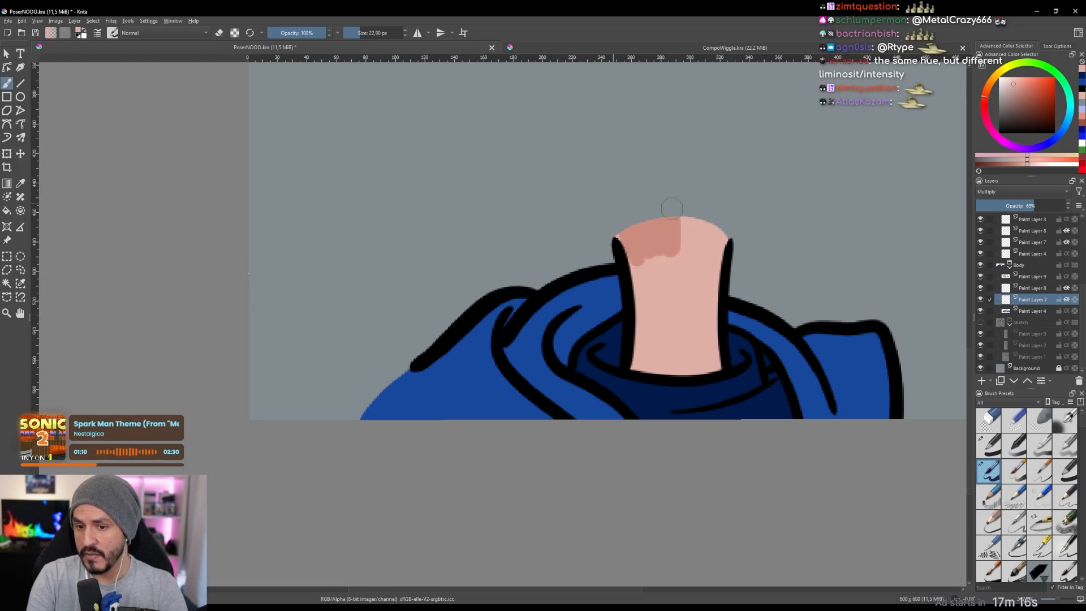
mouse_move(685, 210)
left_mouse_down()
mouse_move(691, 234)
mouse_move(693, 204)
mouse_move(698, 243)
mouse_move(704, 207)
mouse_move(696, 263)
mouse_move(698, 223)
mouse_move(678, 283)
mouse_move(671, 215)
left_mouse_up()
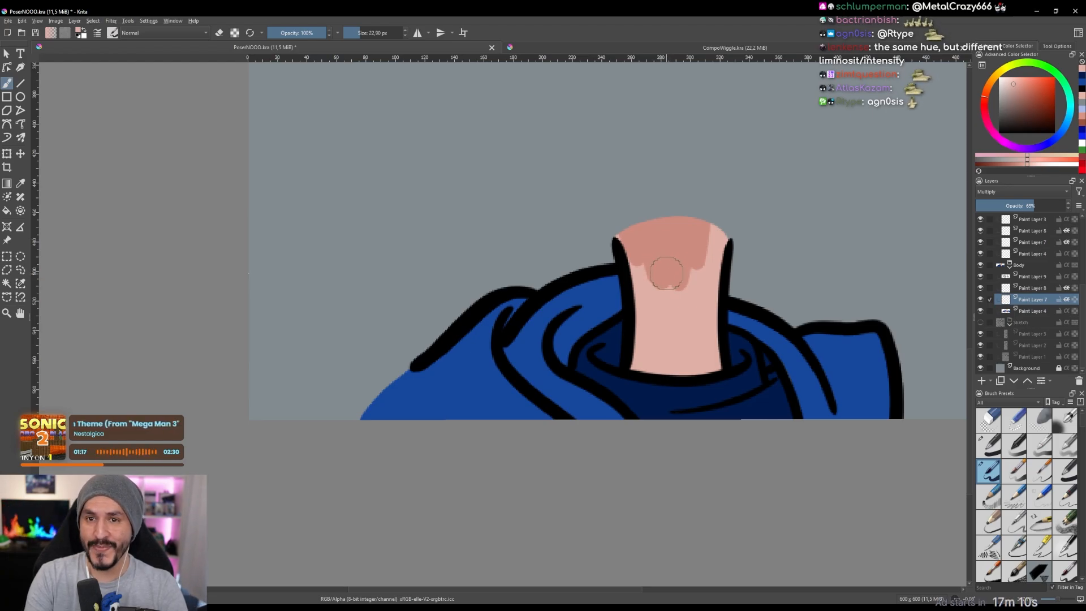
left_click_drag(664, 282, 684, 276)
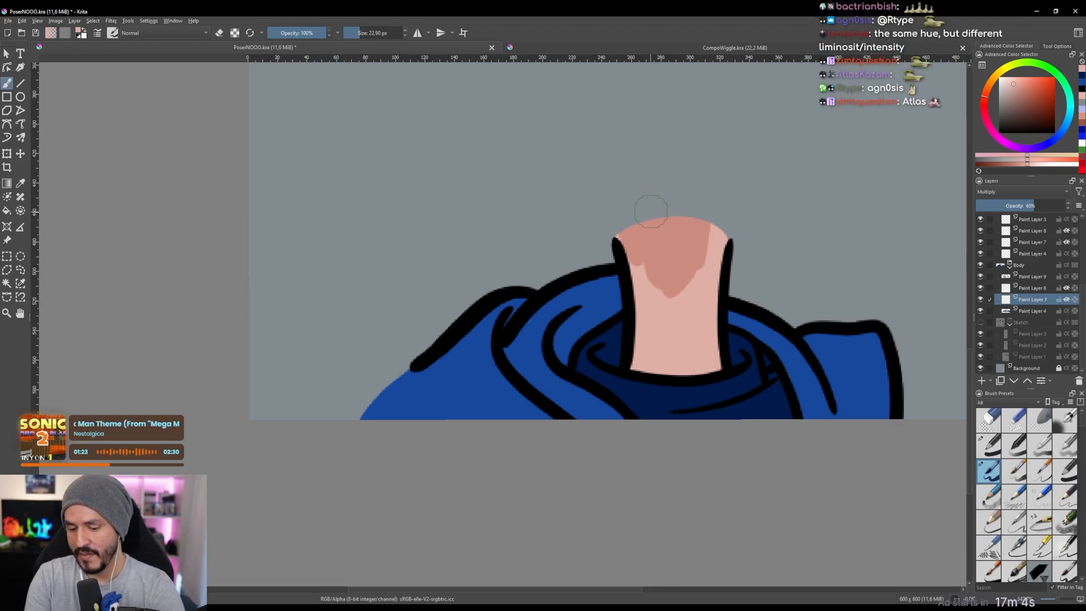
key("ctrl+z")
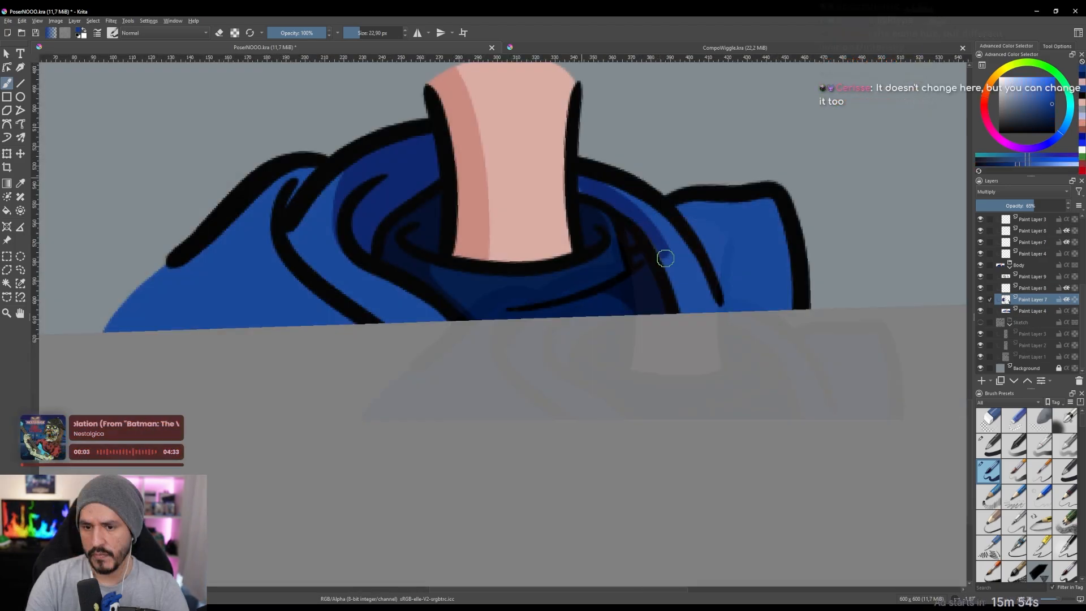
Brush Multiply shadows in the sampled blue along the folds on the right side of the hoodie.
mouse_move(666, 258)
left_mouse_down()
mouse_move(702, 345)
mouse_move(669, 258)
left_mouse_up()
left_click_drag(640, 219, 678, 281)
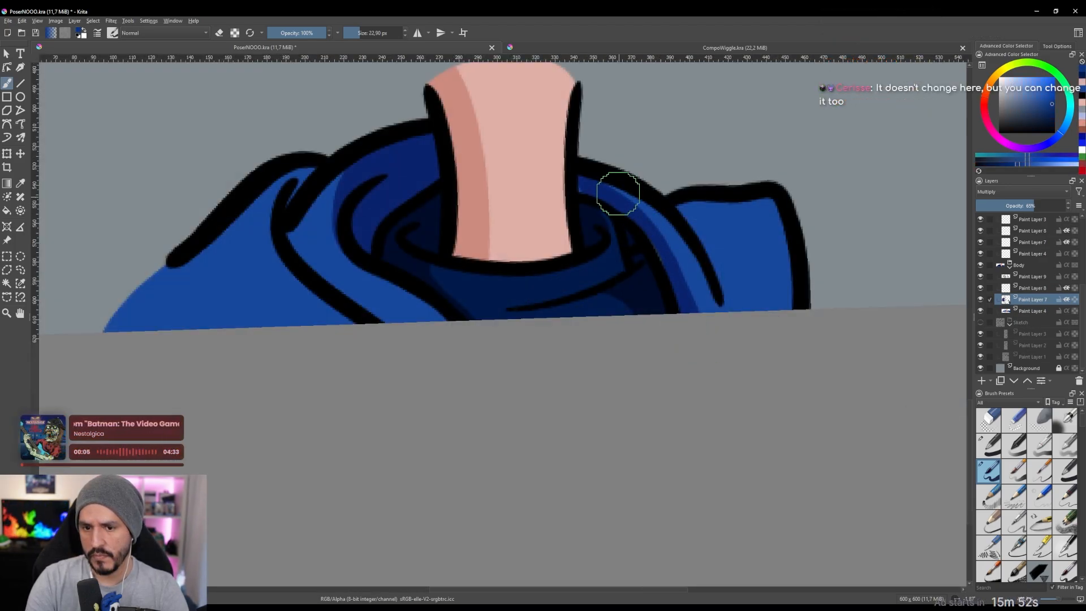
mouse_move(608, 201)
left_mouse_down()
mouse_move(669, 271)
mouse_move(674, 300)
left_mouse_up()
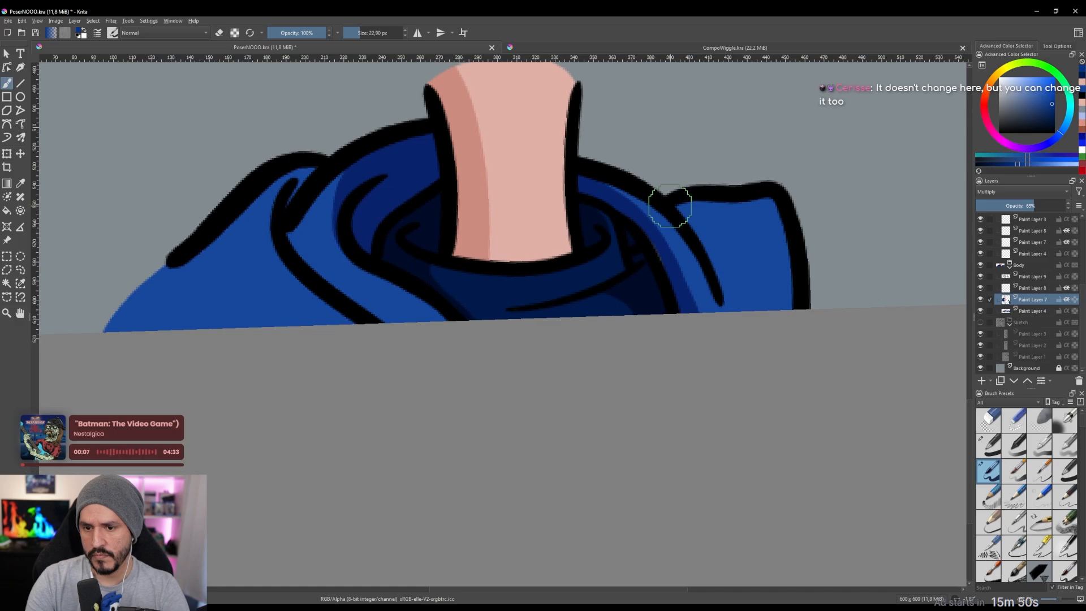
mouse_move(674, 209)
left_mouse_down()
mouse_move(721, 252)
mouse_move(731, 303)
left_mouse_up()
Shade the hoodie's left folds with blue Multiply strokes and erase the excess around the black fold lines.
scroll(696, 230, "down", 1)
left_click_drag(580, 225, 656, 218)
scroll(536, 217, "up", 2)
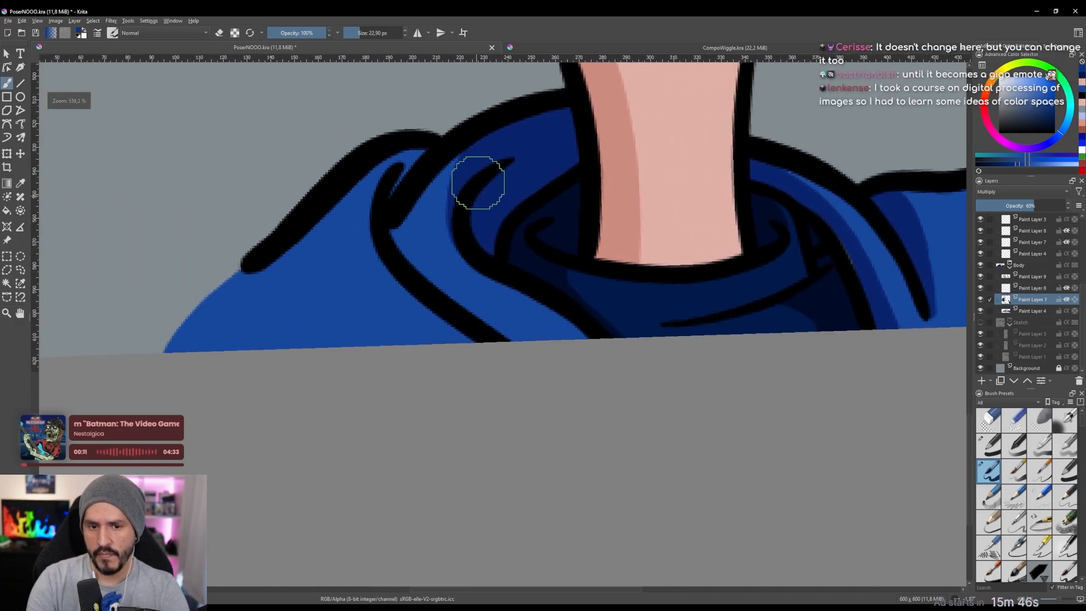
left_click_drag(503, 156, 547, 149)
mouse_move(461, 138)
left_mouse_down()
mouse_move(428, 182)
mouse_move(425, 223)
mouse_move(459, 279)
mouse_move(447, 211)
mouse_move(451, 247)
left_mouse_up()
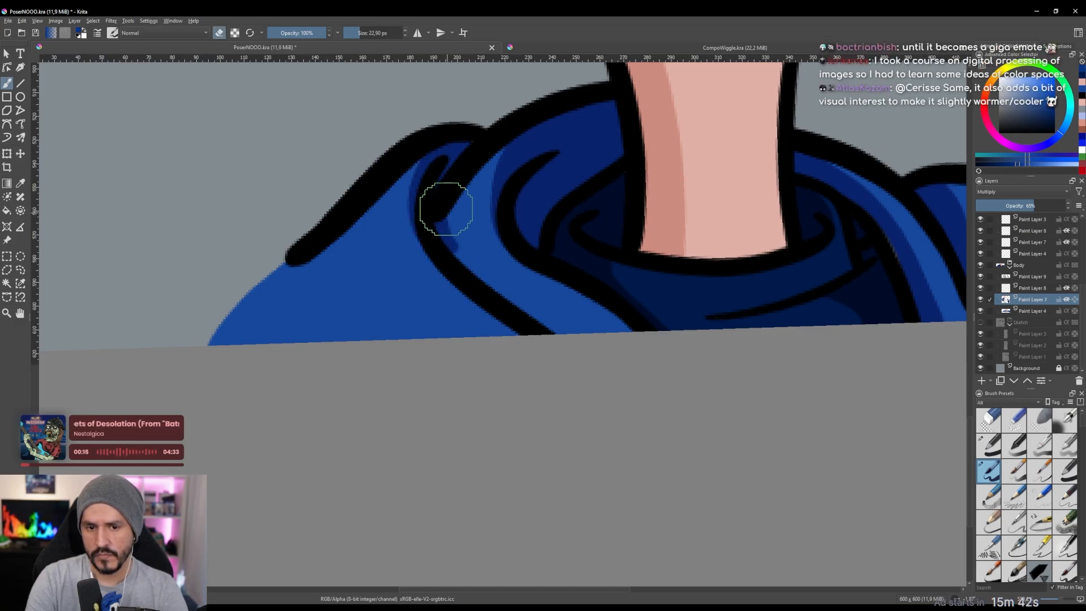
mouse_move(446, 208)
left_mouse_down()
mouse_move(460, 262)
mouse_move(442, 211)
mouse_move(446, 193)
mouse_move(458, 251)
mouse_move(439, 214)
left_mouse_up()
key("e")
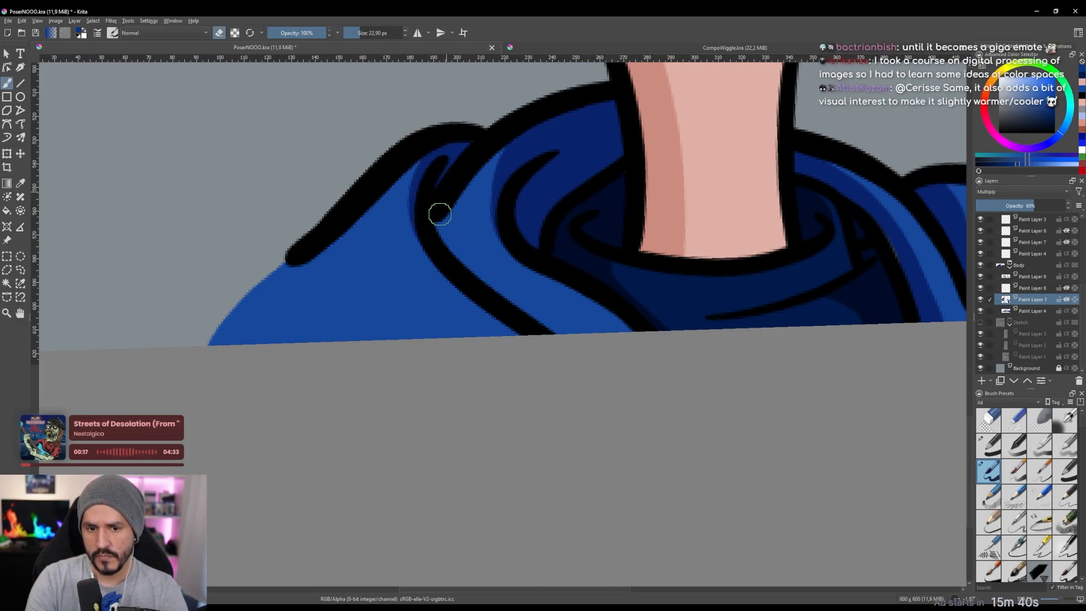
key("e")
Sample the neck's skin tone and brush a highlight down the neck's right edge on the Body group's Screen layer.
scroll(457, 226, "down", 2)
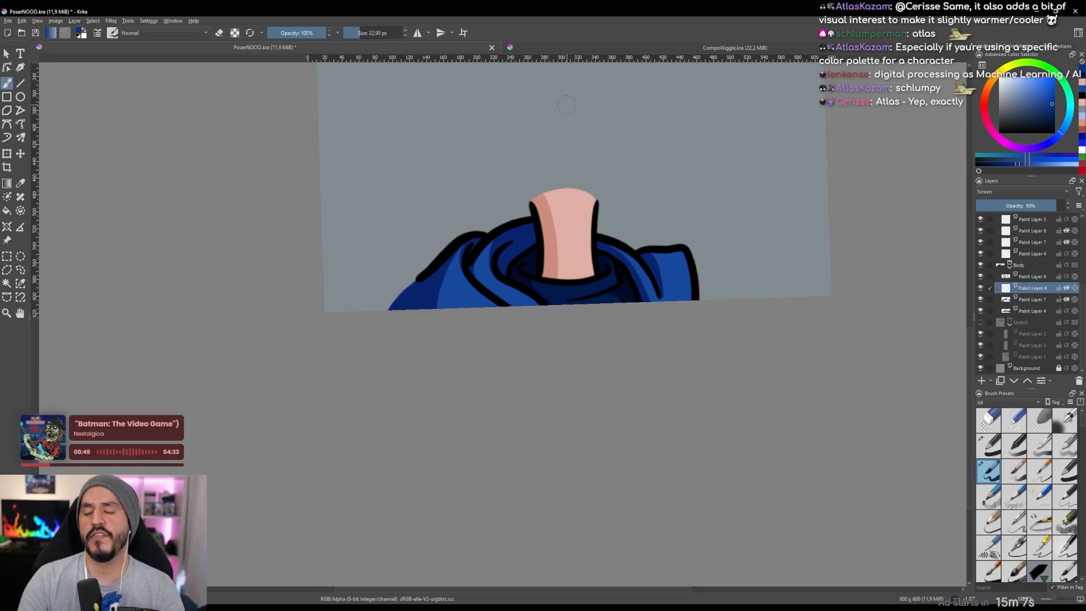
scroll(564, 221, "up", 3)
left_click(594, 259, "ctrl")
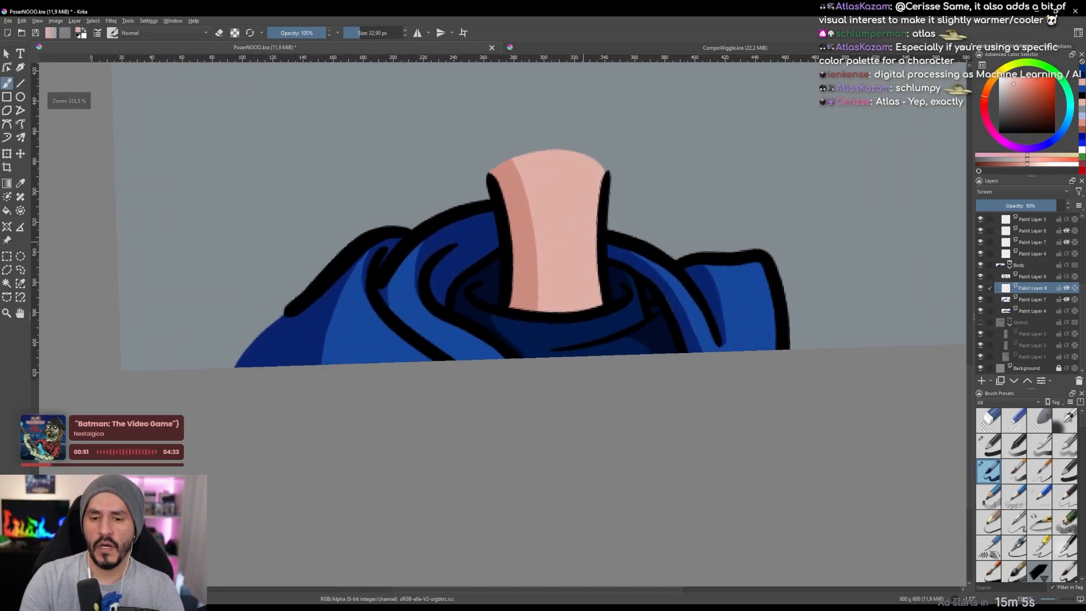
mouse_move(601, 152)
left_mouse_down()
mouse_move(589, 238)
mouse_move(596, 317)
left_mouse_up()
scroll(596, 317, "down", 4)
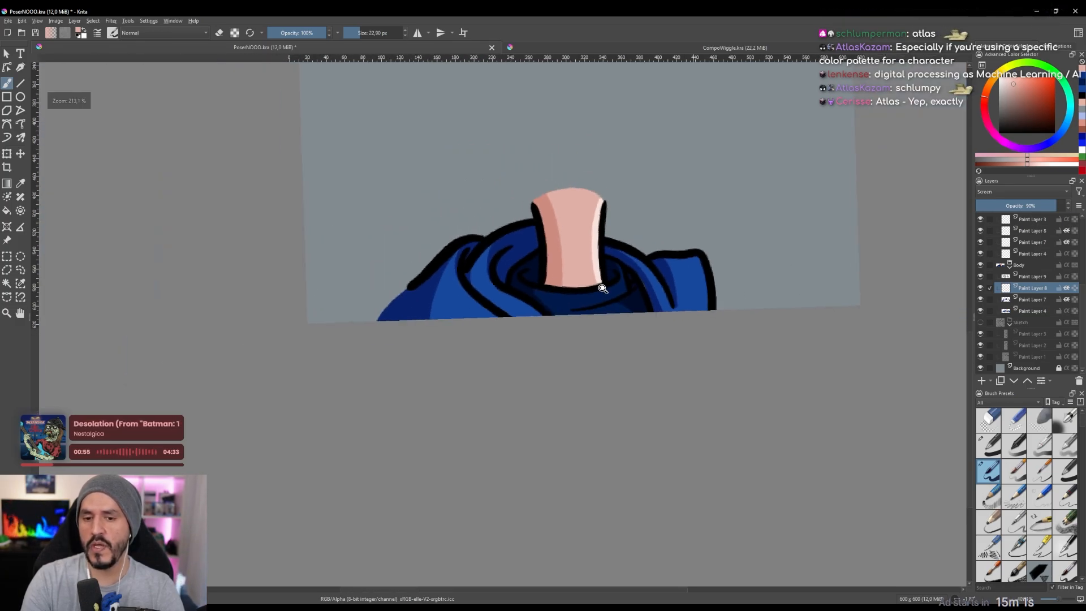
Sample the hoodie's blue and brush highlights on the right fold and the upper right shoulder.
scroll(612, 246, "up", 3)
left_click(608, 262, "ctrl")
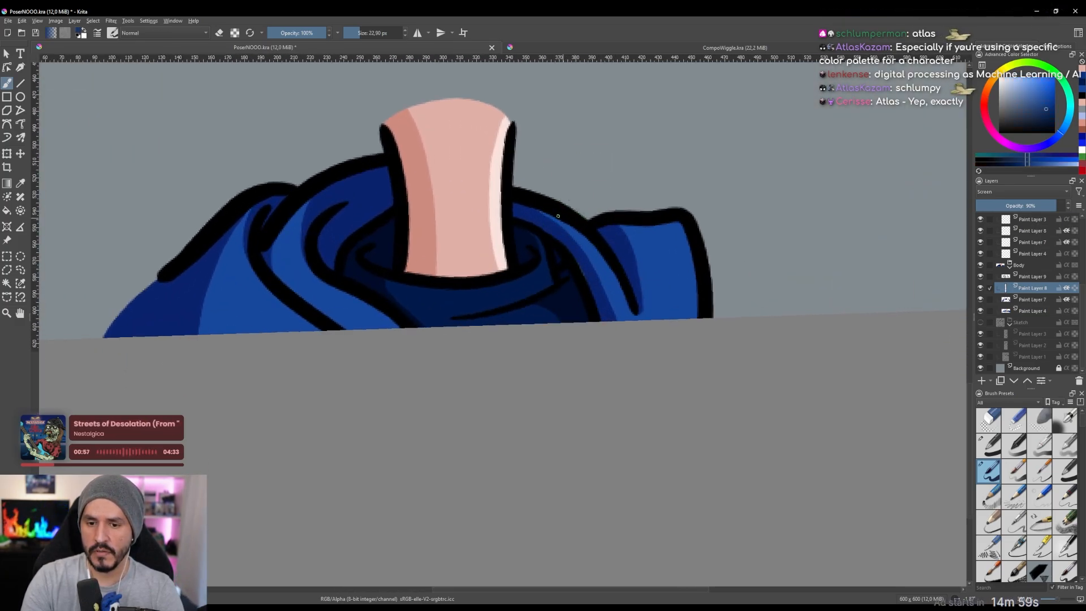
mouse_move(550, 215)
left_mouse_down()
mouse_move(630, 306)
mouse_move(556, 211)
mouse_move(588, 241)
mouse_move(627, 303)
left_mouse_up()
key("ctrl+z")
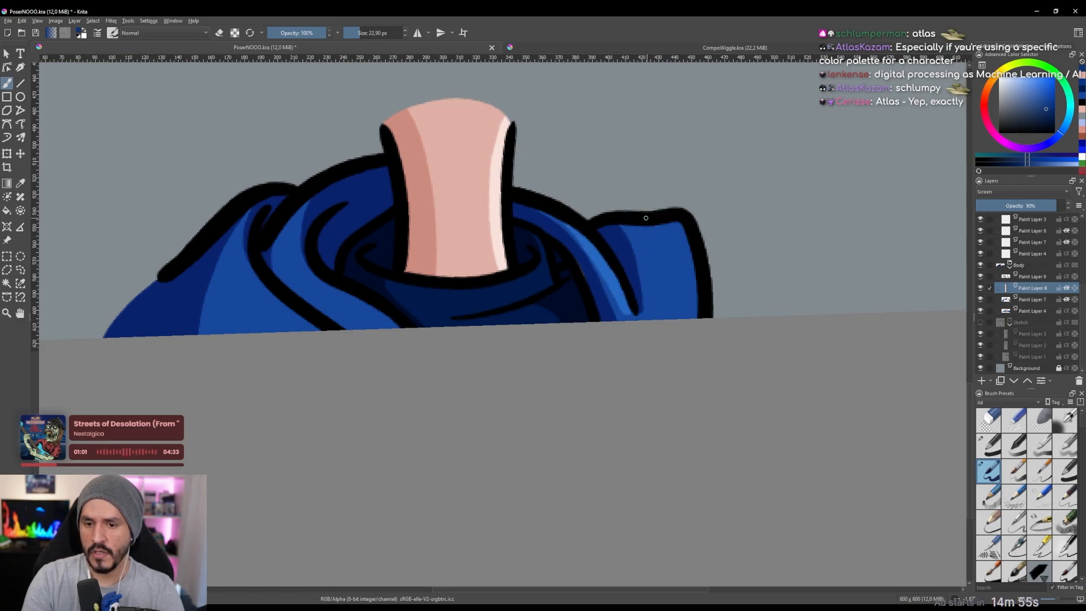
mouse_move(625, 216)
left_mouse_down()
mouse_move(668, 223)
mouse_move(690, 242)
left_mouse_up()
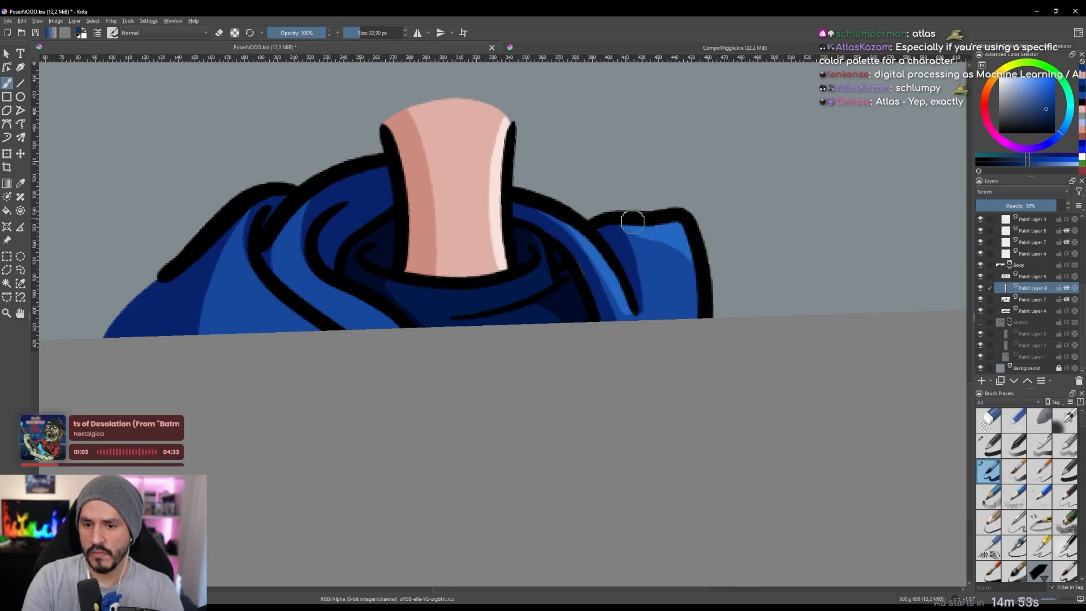
Brush Screen highlights along the hoodie's left folds, redoing the stroke beside the outer fold line.
scroll(656, 221, "down", 3)
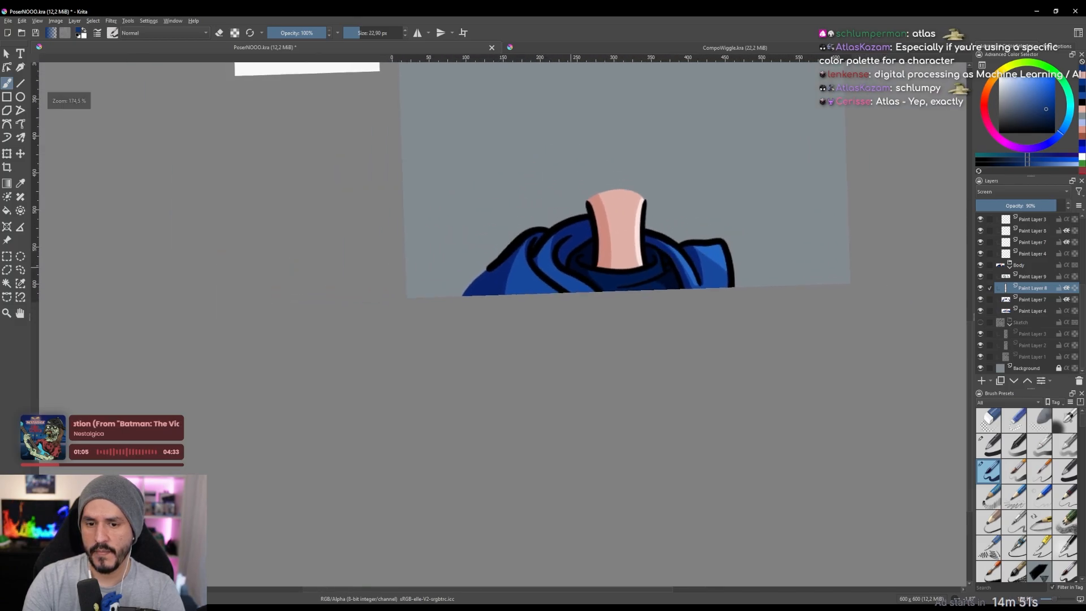
scroll(566, 269, "up", 4)
left_click_drag(532, 169, 594, 194)
mouse_move(542, 169)
left_mouse_down()
mouse_move(541, 230)
mouse_move(588, 294)
left_mouse_up()
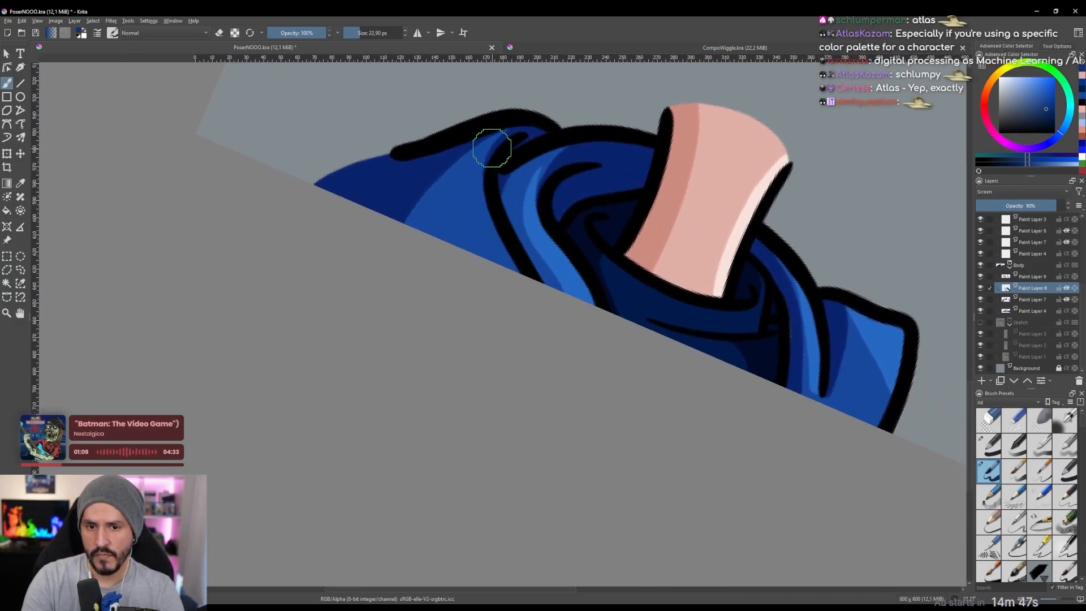
mouse_move(491, 149)
left_mouse_down()
mouse_move(482, 173)
mouse_move(512, 266)
left_mouse_up()
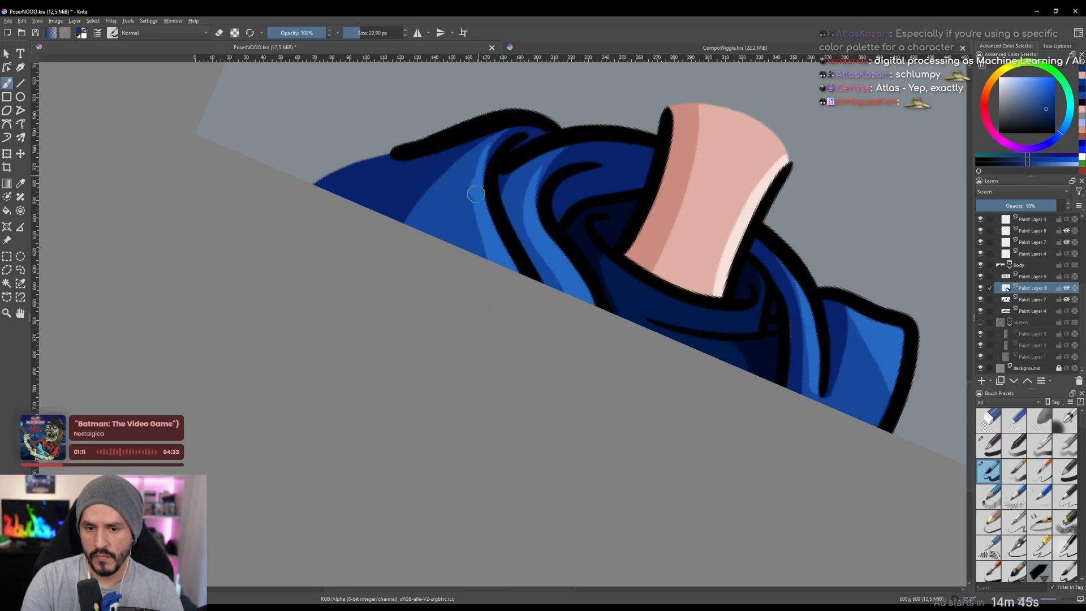
left_click_drag(475, 194, 481, 277)
key("ctrl+z")
left_click_drag(478, 189, 481, 268)
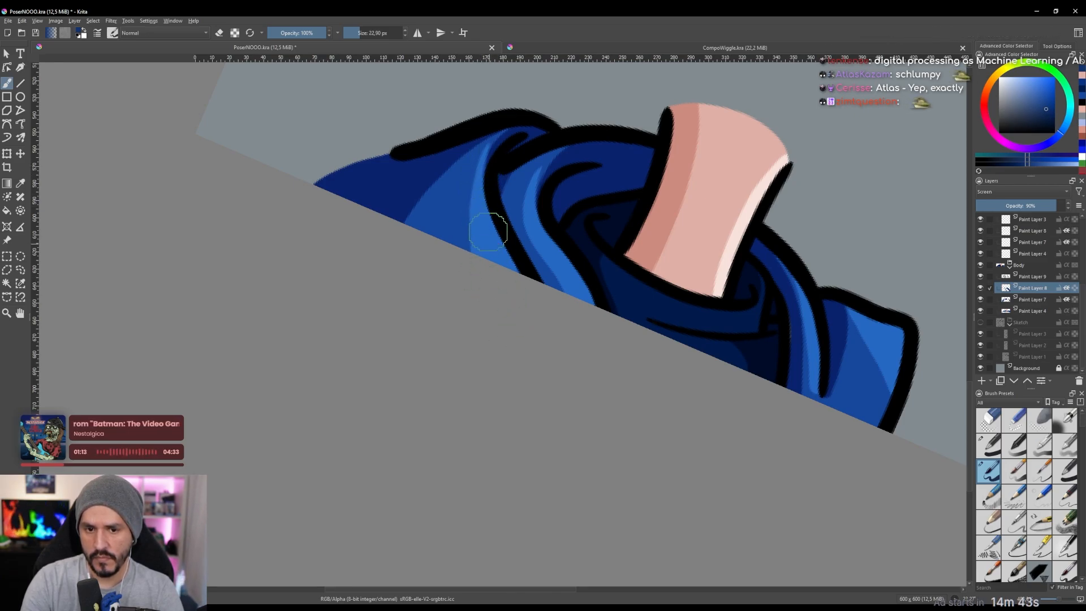
left_click_drag(488, 232, 491, 291)
Sample the collar's dark blue, pick a lighter shade of it, and brush a highlight along the inner collar beneath the neck.
left_click_drag(640, 237, 618, 179)
left_click_drag(553, 253, 509, 189)
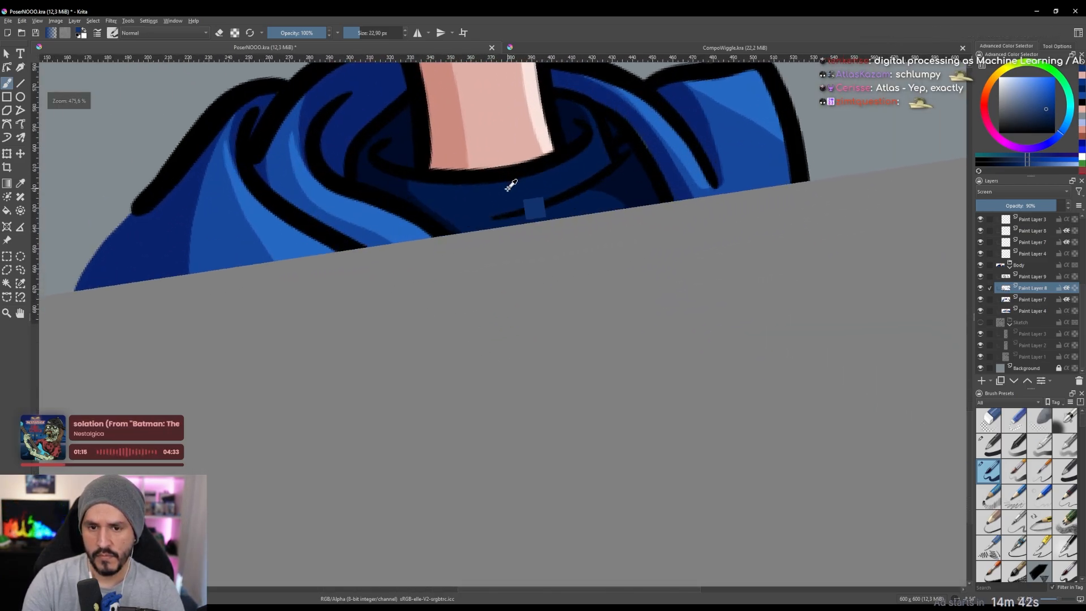
left_click(508, 189, "ctrl")
left_click_drag(725, 82, 693, 441)
left_click_drag(669, 333, 522, 244)
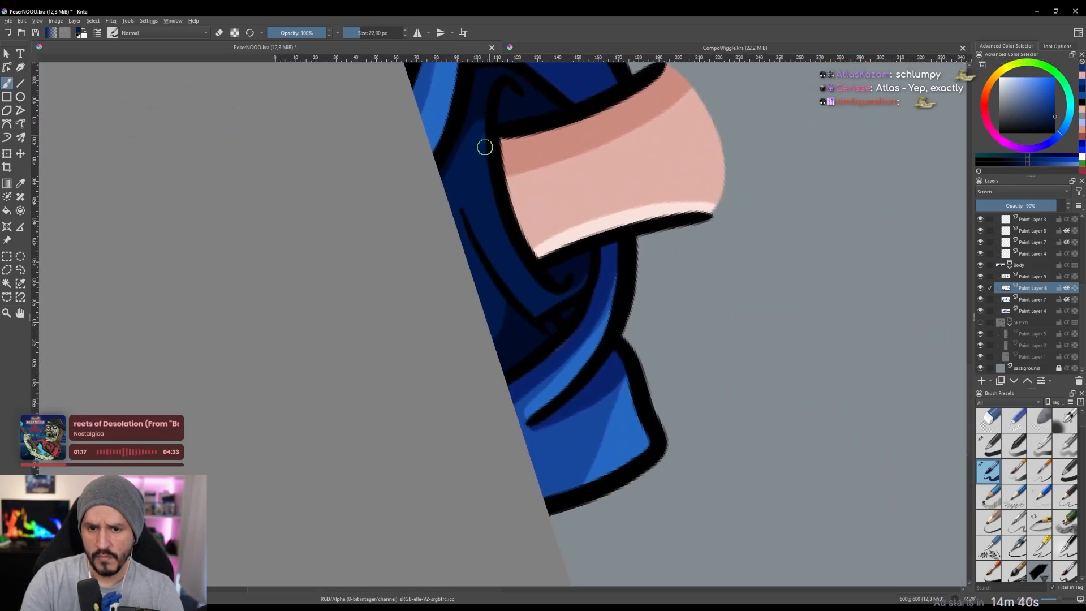
mouse_move(485, 147)
left_mouse_down()
mouse_move(492, 213)
mouse_move(527, 283)
left_mouse_up()
key("ctrl+z")
left_click(1051, 165)
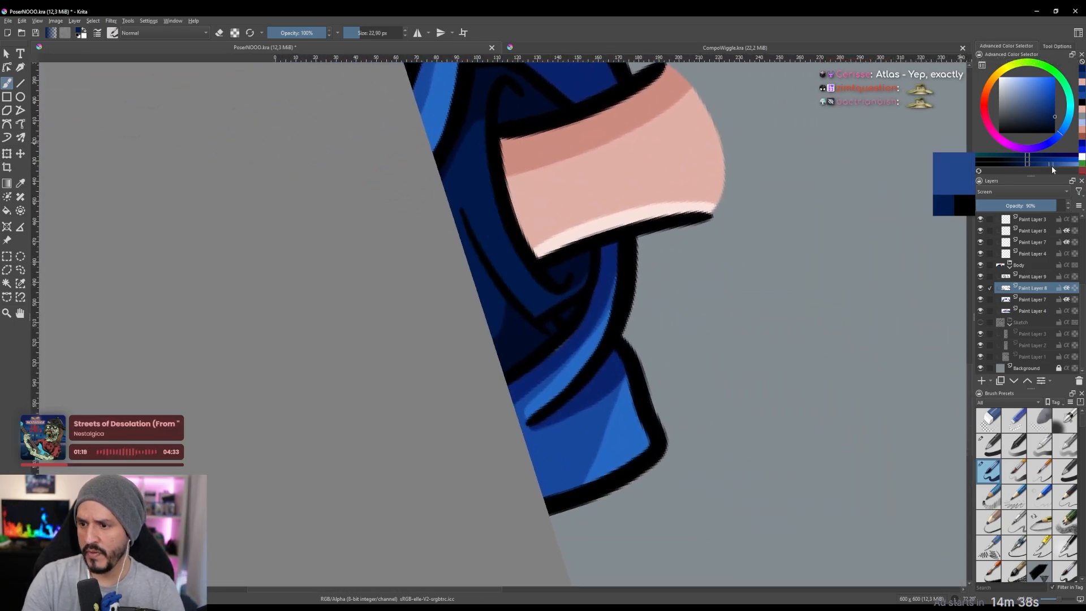
left_click_drag(1052, 168, 1055, 166)
mouse_move(483, 123)
left_mouse_down()
mouse_move(484, 173)
mouse_move(516, 259)
mouse_move(544, 291)
left_mouse_up()
left_click_drag(466, 250, 468, 211)
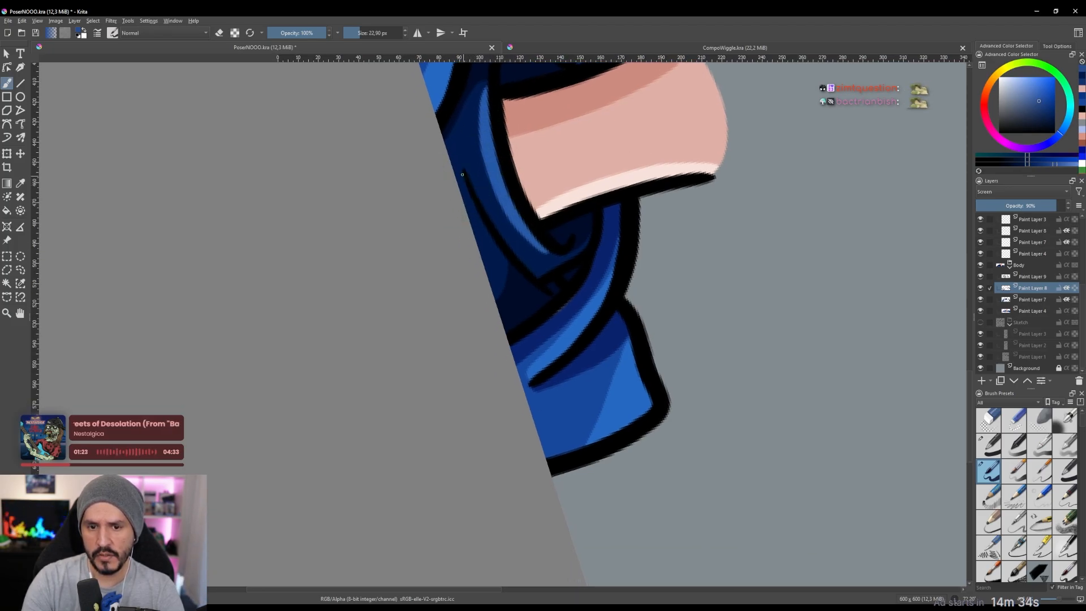
Brush a lighter blue highlight below the collar's lower fold line, undoing the strokes that miss the shape.
left_click_drag(462, 174, 499, 298)
key("ctrl+z")
left_click_drag(464, 174, 501, 300)
mouse_move(484, 206)
left_mouse_down()
mouse_move(483, 234)
mouse_move(481, 206)
left_mouse_up()
left_click_drag(457, 167, 470, 230)
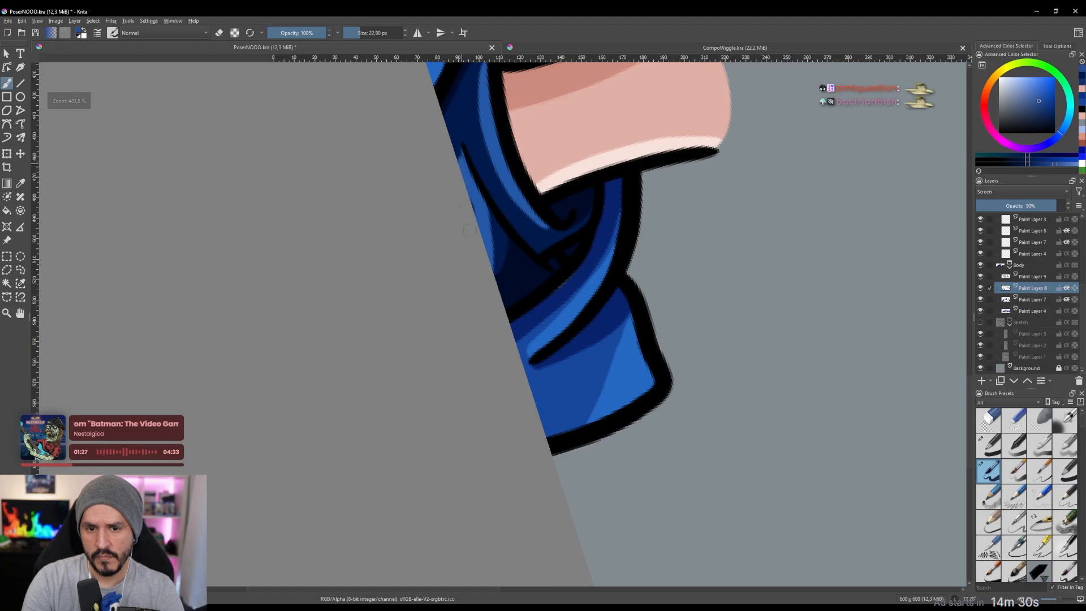
key("ctrl+z")
Select the Body group's base colour layer, sample the hoodie's blue, and paint over the grey gaps beside the right fold lines.
mouse_move(465, 151)
left_mouse_down()
mouse_move(466, 253)
mouse_move(349, 196)
mouse_move(337, 218)
left_mouse_up()
left_click_drag(396, 293, 679, 277)
left_click_drag(756, 225, 760, 259)
left_click_drag(760, 268, 746, 308)
mouse_move(758, 266)
left_mouse_down()
mouse_move(759, 254)
mouse_move(759, 274)
left_mouse_up()
left_click_drag(677, 299, 691, 206)
mouse_move(665, 245)
left_mouse_down()
mouse_move(700, 247)
mouse_move(721, 223)
left_mouse_up()
left_click(1036, 312)
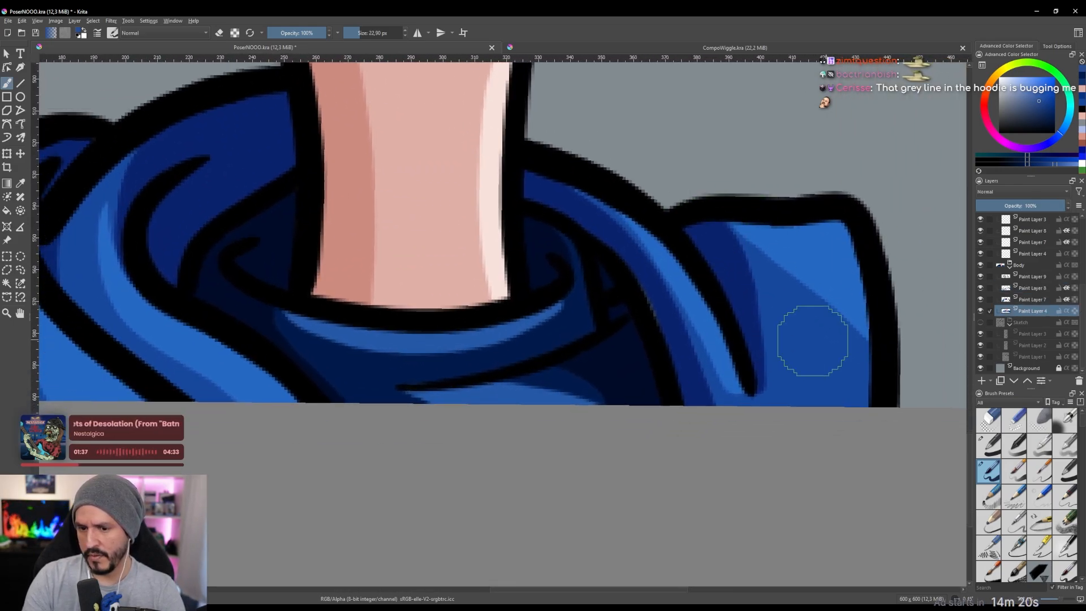
left_click(778, 389, "ctrl")
left_click_drag(644, 293, 670, 345)
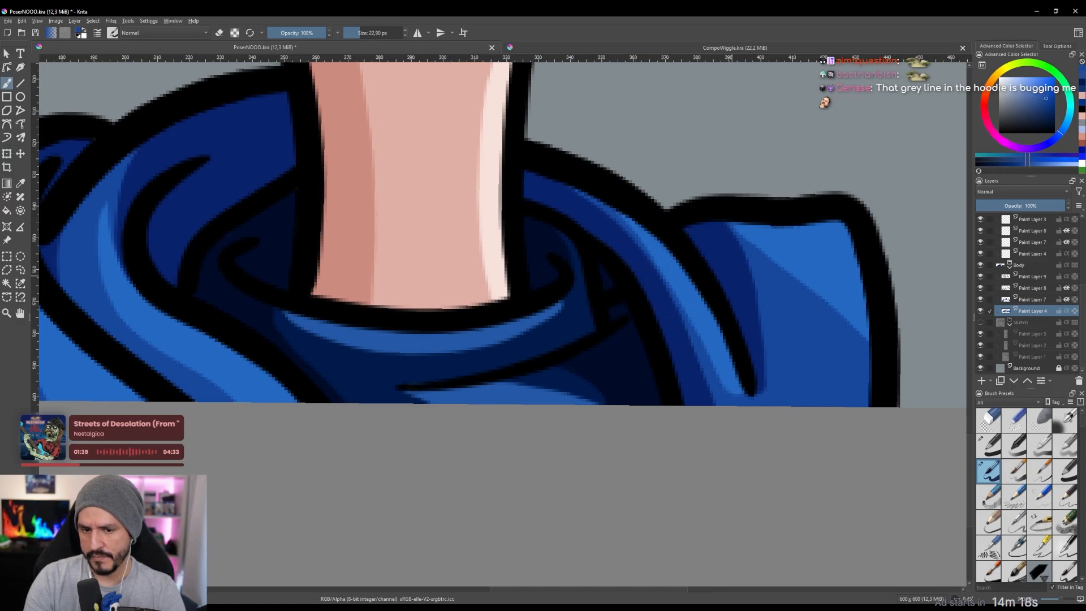
left_click_drag(753, 367, 753, 447)
left_click_drag(751, 334, 848, 333)
mouse_move(855, 315)
left_mouse_down()
mouse_move(857, 306)
mouse_move(847, 331)
mouse_move(799, 356)
mouse_move(824, 317)
mouse_move(811, 332)
left_mouse_up()
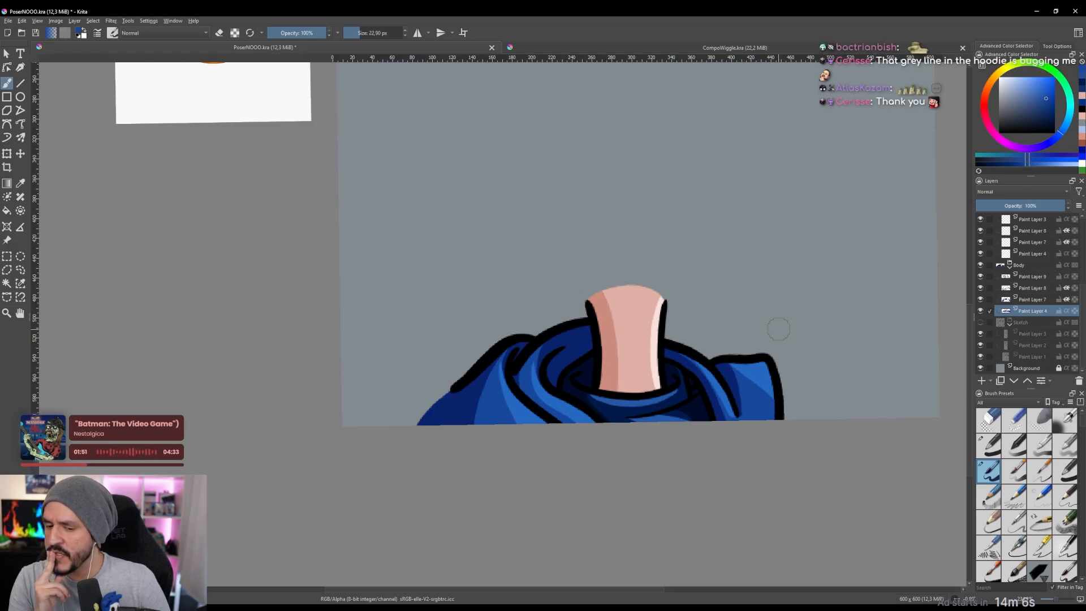
Hide the Body group and the two arm layers of the Sketch group so only the head sketch guides the inking.
left_click(980, 264)
left_click(980, 265)
left_click(980, 264)
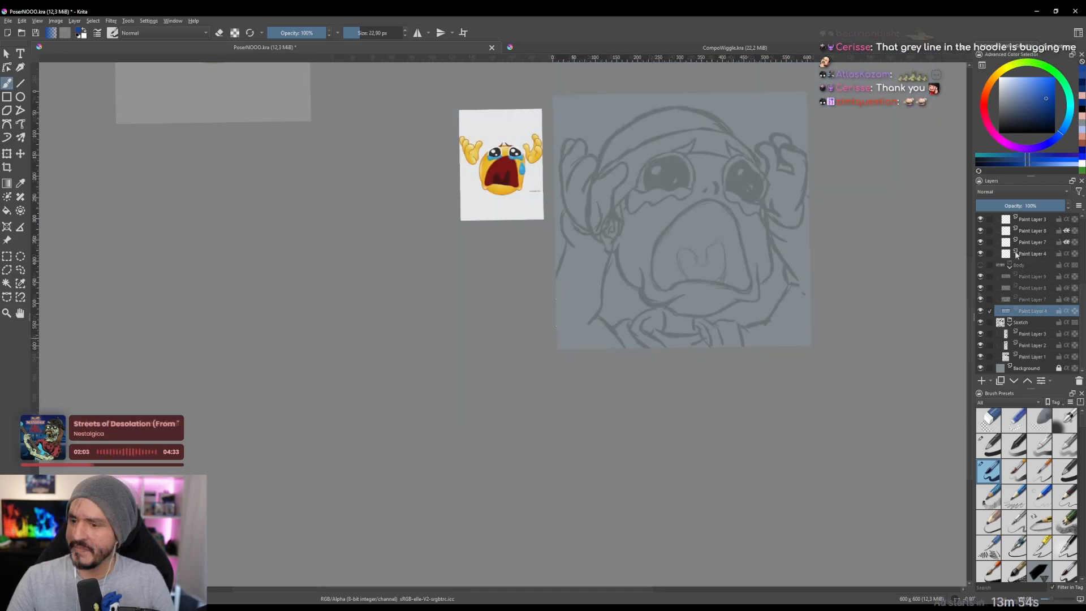
left_click(980, 334)
left_click(980, 345)
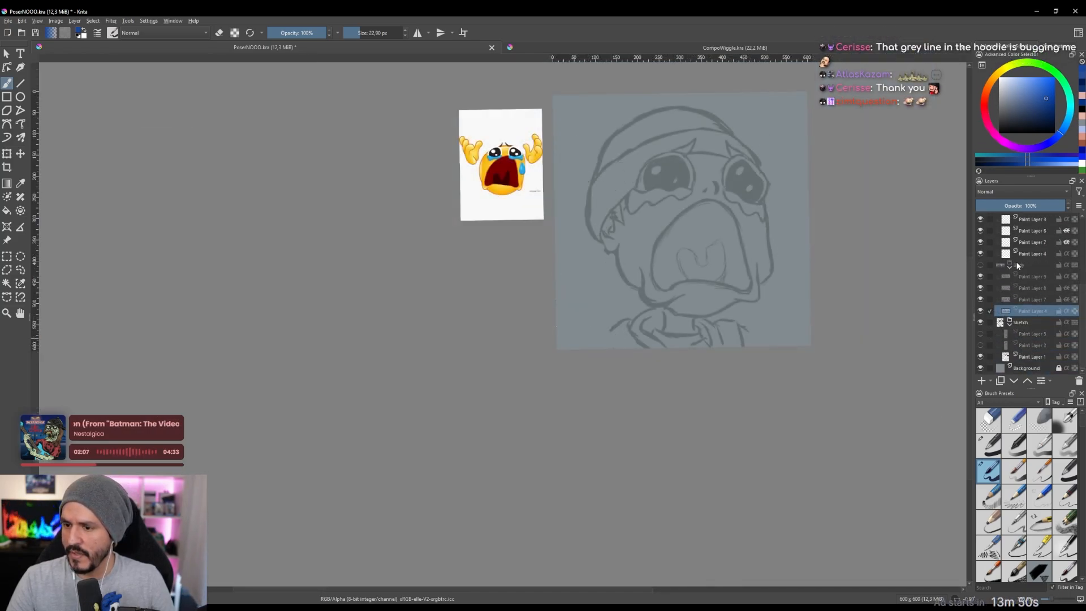
Select the Head group's line-art layer and ink the outer curve of the lower left cheek with the Dynamic Brush.
scroll(1023, 259, "up", 3)
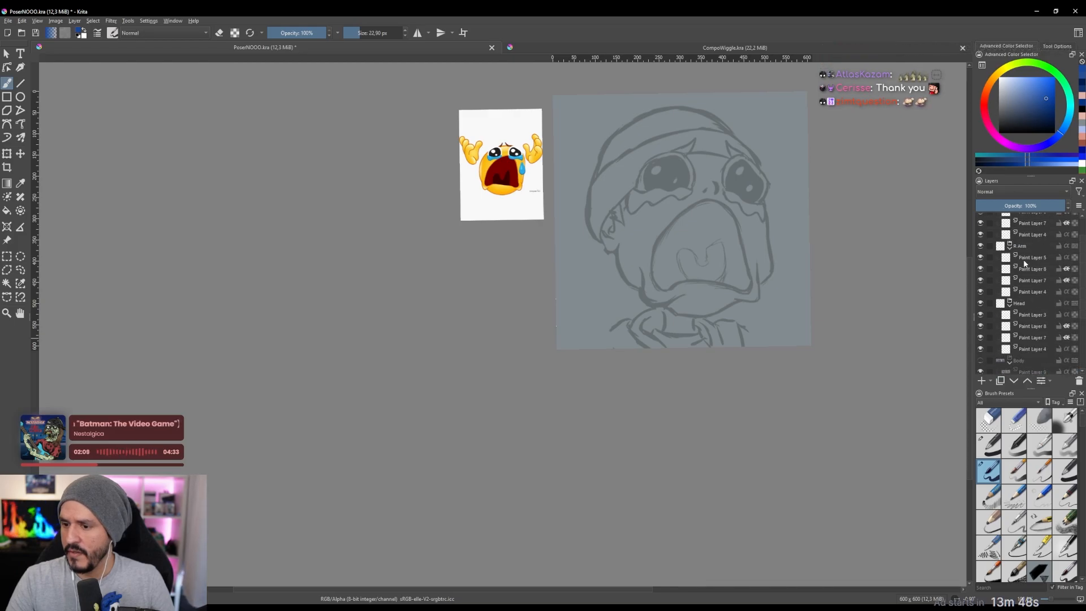
left_click(1032, 315)
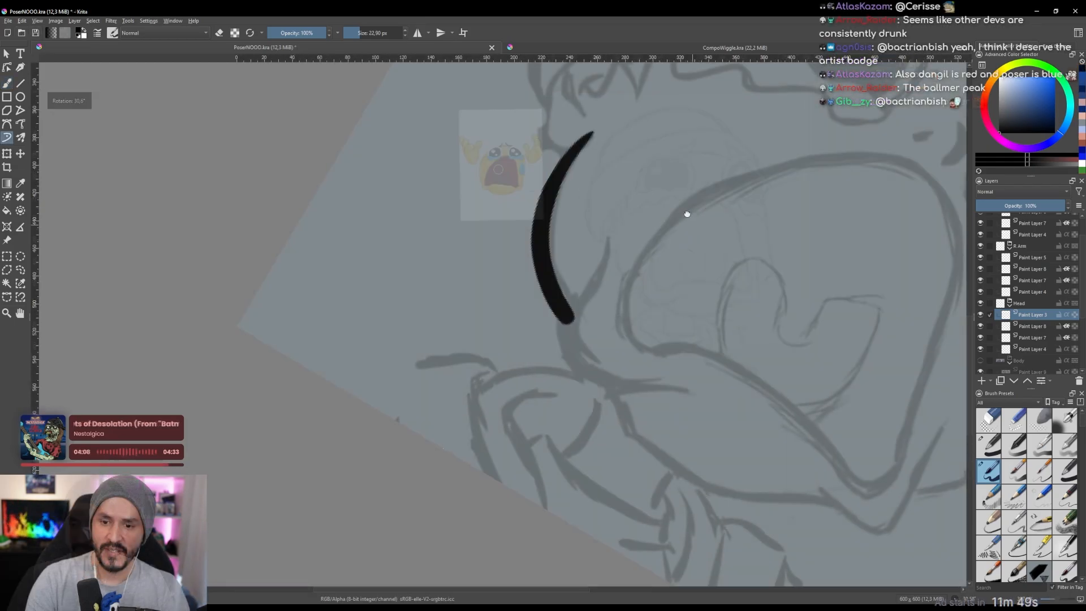
mouse_move(686, 213)
left_mouse_down()
mouse_move(539, 199)
mouse_move(551, 295)
mouse_move(578, 325)
left_mouse_up()
mouse_move(701, 177)
left_mouse_down("shift")
mouse_move(761, 276)
mouse_move(753, 390)
left_mouse_up("shift")
left_click_drag(752, 390, 694, 292)
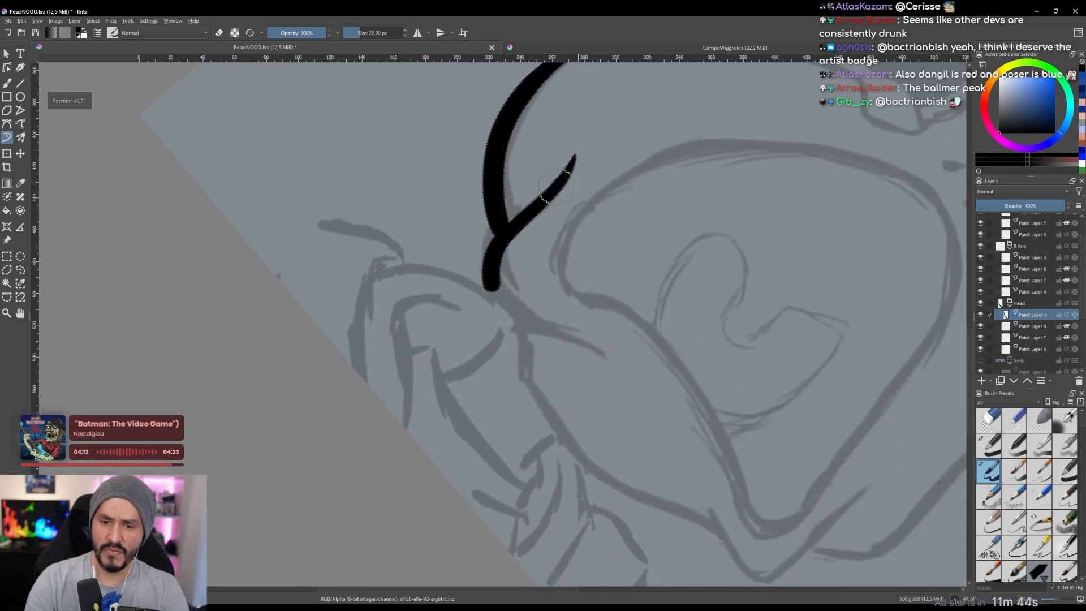
Undo the last crease stroke, then redraw the short cheek crease and ink the jowl curve below it.
key("ctrl+z")
left_click_drag(575, 155, 546, 192)
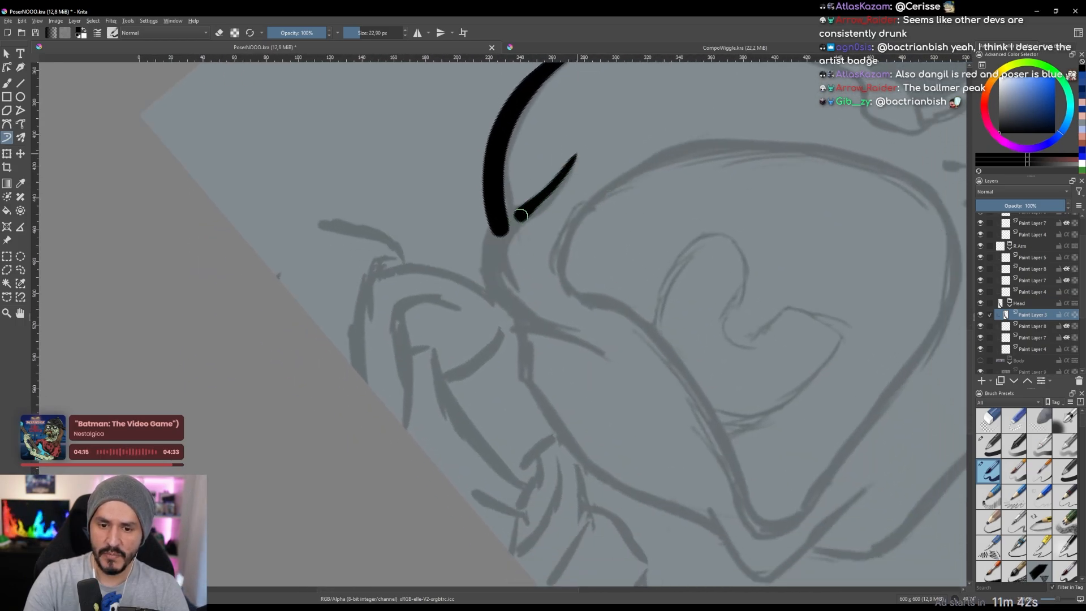
mouse_move(500, 239)
left_mouse_down()
mouse_move(497, 277)
mouse_move(517, 314)
mouse_move(597, 350)
left_mouse_up()
mouse_move(578, 301)
left_mouse_down("ctrl")
mouse_move(588, 390)
mouse_move(606, 235)
mouse_move(606, 296)
left_mouse_up("ctrl")
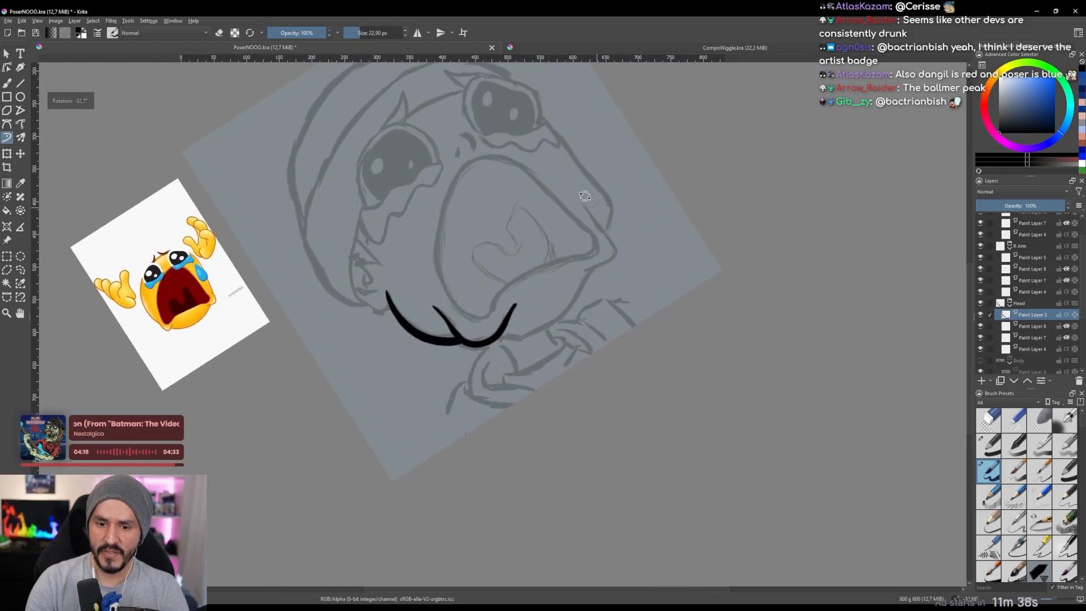
mouse_move(613, 207)
left_mouse_down("shift")
mouse_move(560, 174)
mouse_move(645, 373)
left_mouse_up("shift")
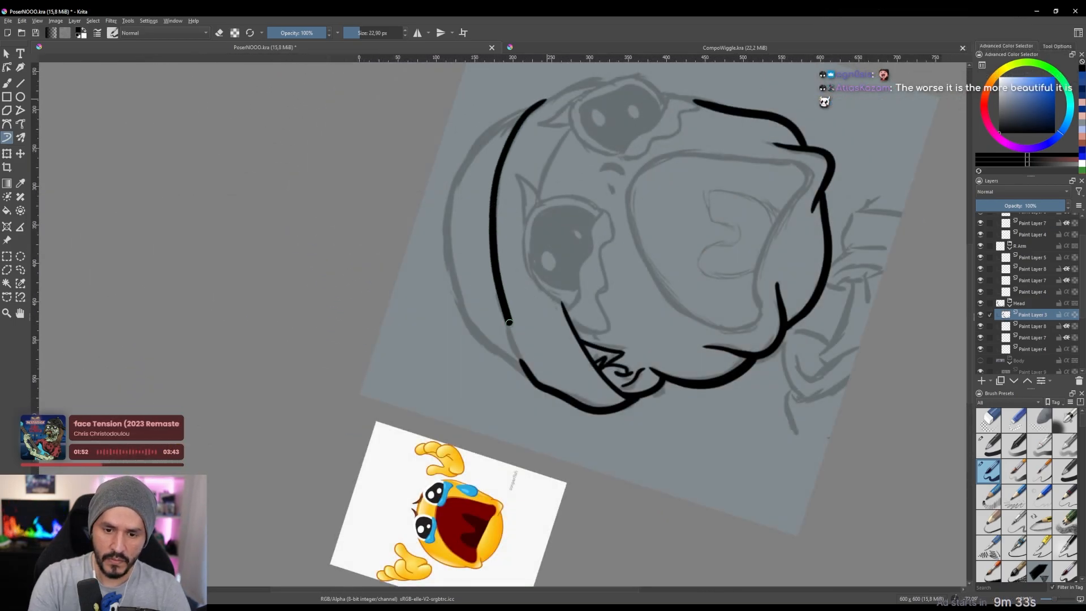
Undo the line along the upper edge of the beanie's brim and redraw it as one long curve over the sketch.
key("ctrl+z")
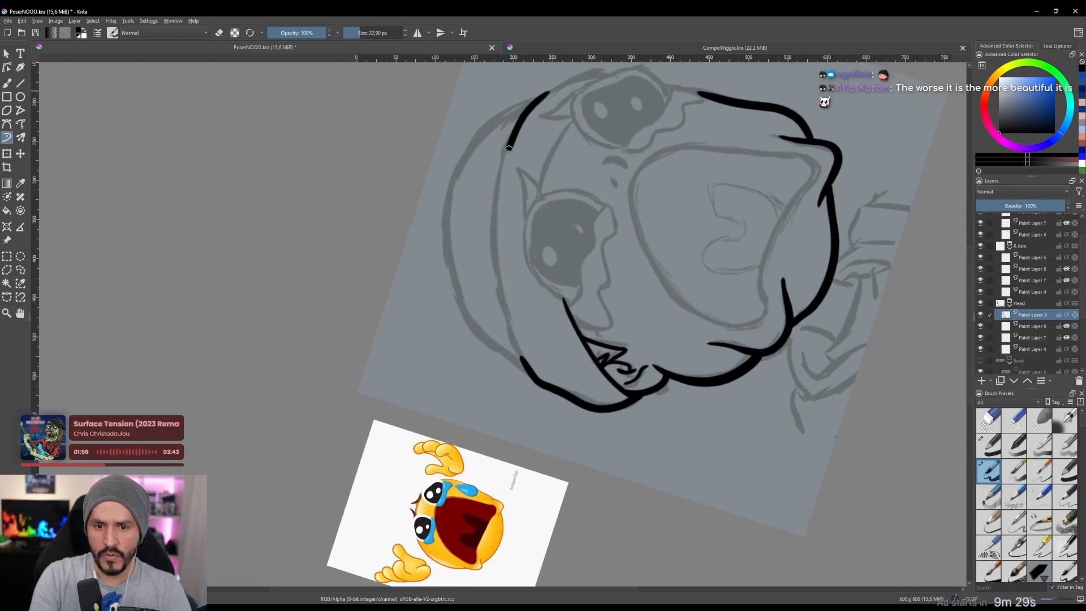
left_click_drag(498, 267, 528, 371)
scroll(489, 290, "down", 1)
left_click_drag(489, 290, 489, 326)
left_click_drag(663, 142, 399, 362)
left_click_drag(524, 300, 593, 157)
left_click_drag(616, 164, 594, 151)
mouse_move(496, 196)
left_mouse_down()
mouse_move(505, 139)
mouse_move(471, 173)
mouse_move(476, 283)
left_mouse_up()
left_click_drag(474, 232, 503, 196)
left_click_drag(500, 178, 497, 123)
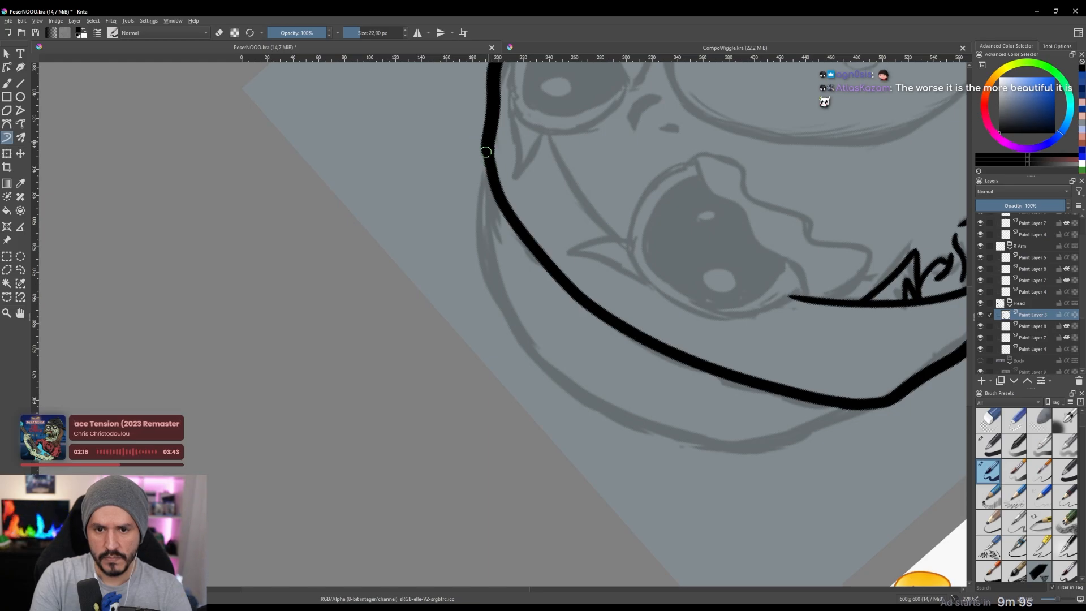
left_click_drag(493, 173, 493, 212)
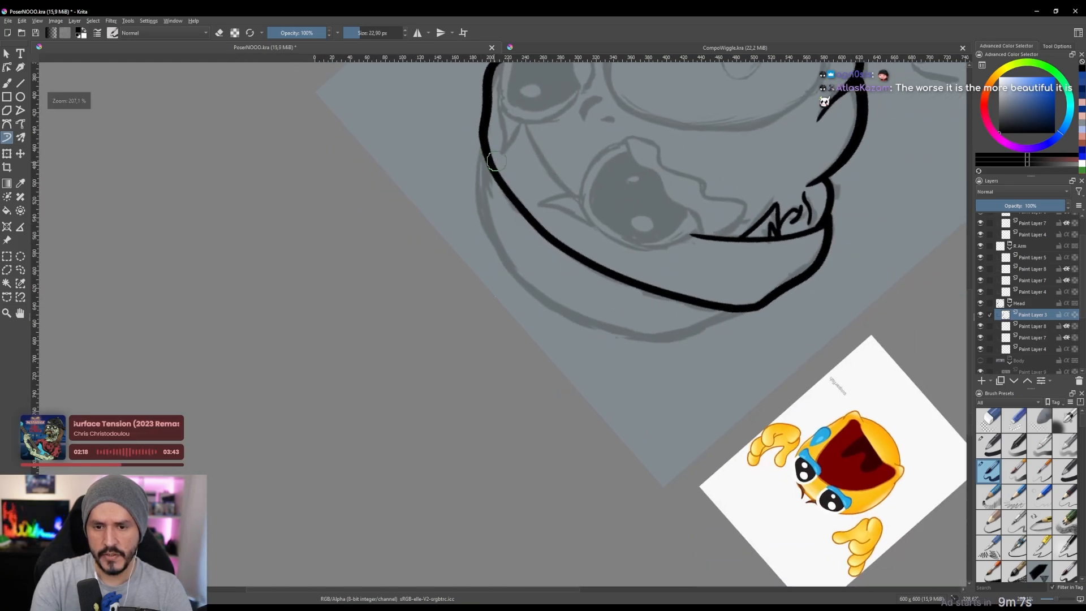
left_click_drag(634, 206, 633, 167)
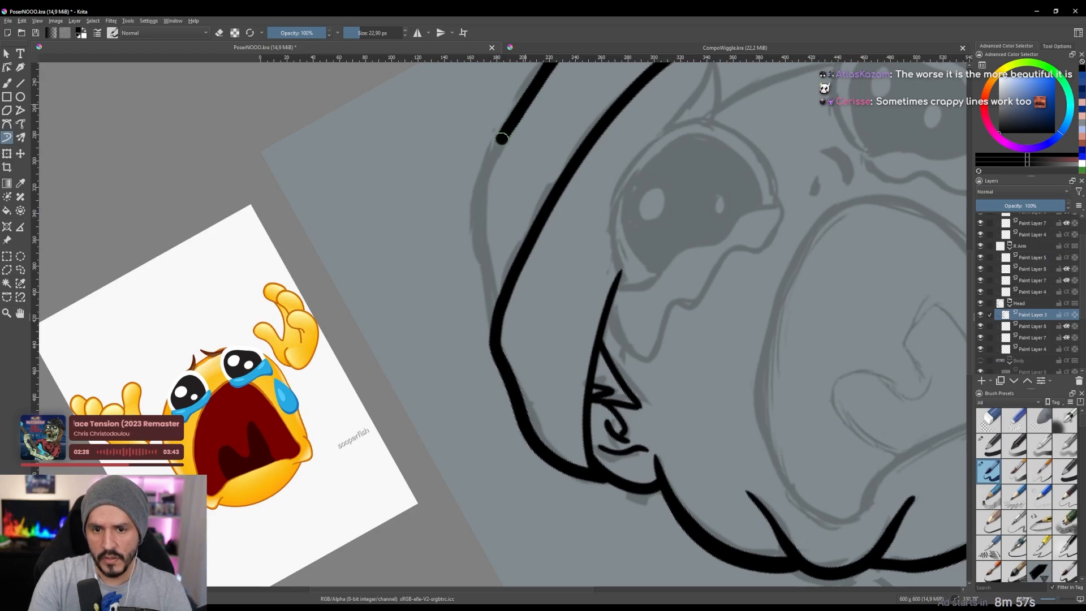
Ink the side of the beanie's crown down to where it joins the brim.
mouse_move(502, 138)
left_mouse_down()
mouse_move(477, 239)
mouse_move(493, 299)
left_mouse_up()
scroll(478, 249, "up", 3)
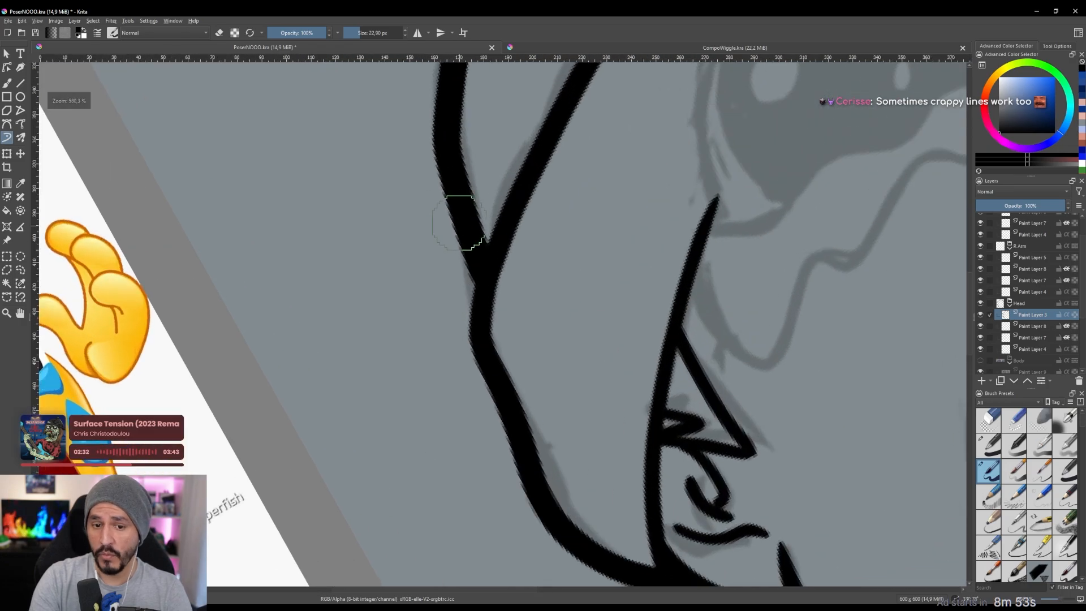
left_click_drag(467, 236, 479, 286)
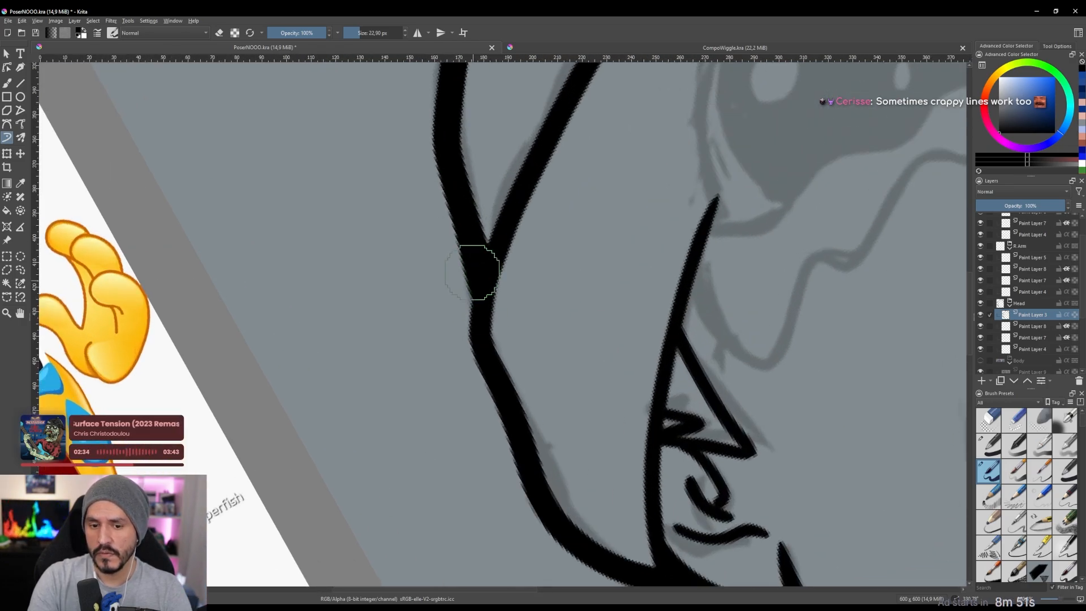
scroll(473, 272, "down", 4)
left_click_drag(565, 215, 684, 208)
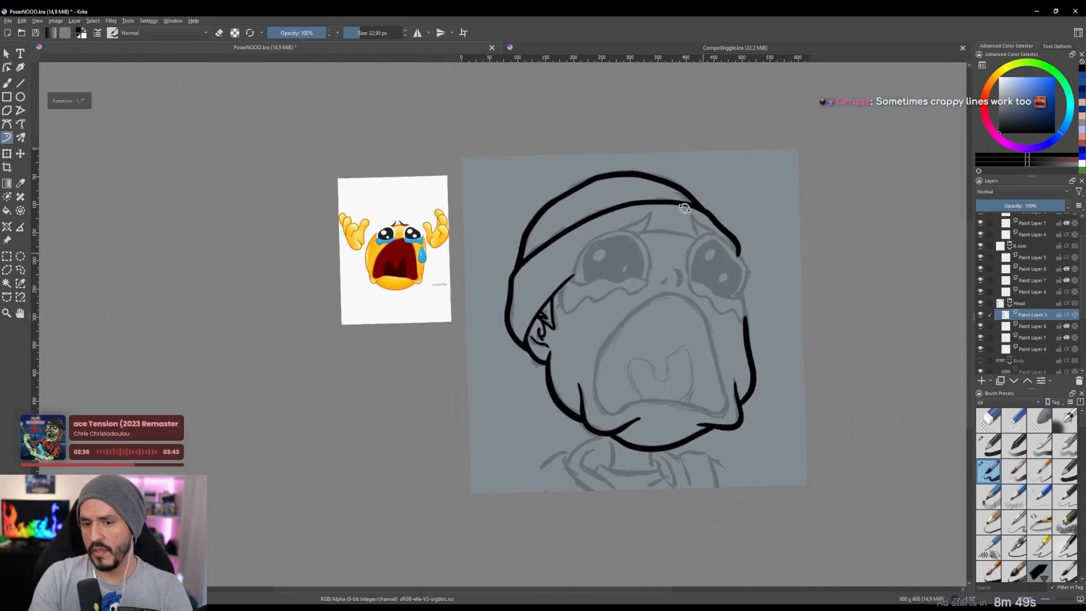
Ink the rounded outlines of both eyes beneath the beanie and the curved forehead line joining them.
scroll(659, 208, "up", 5)
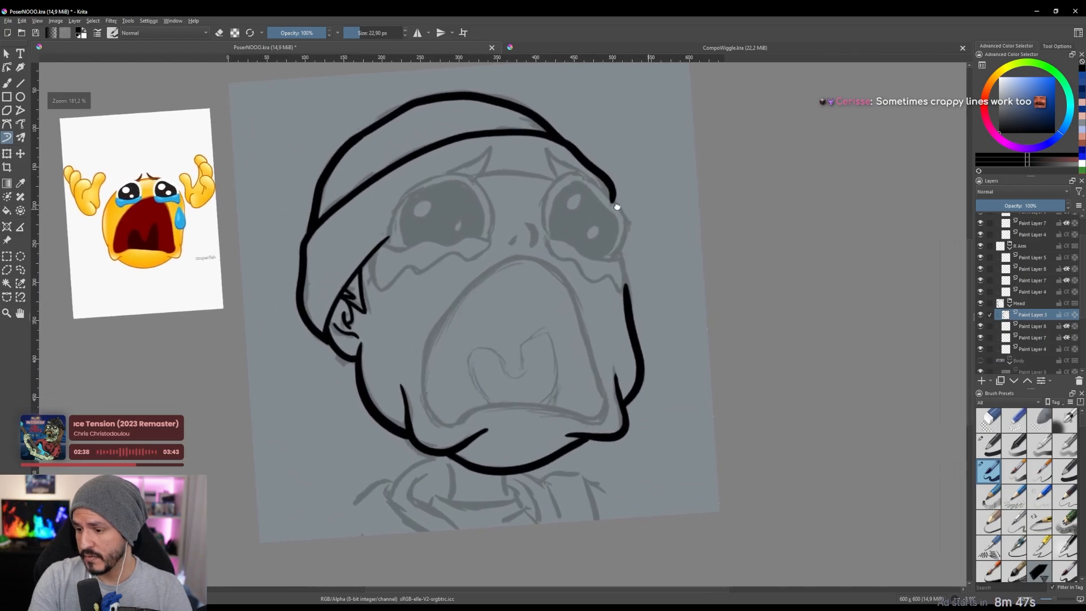
scroll(618, 199, "up", 2)
left_click_drag(622, 177, 675, 261)
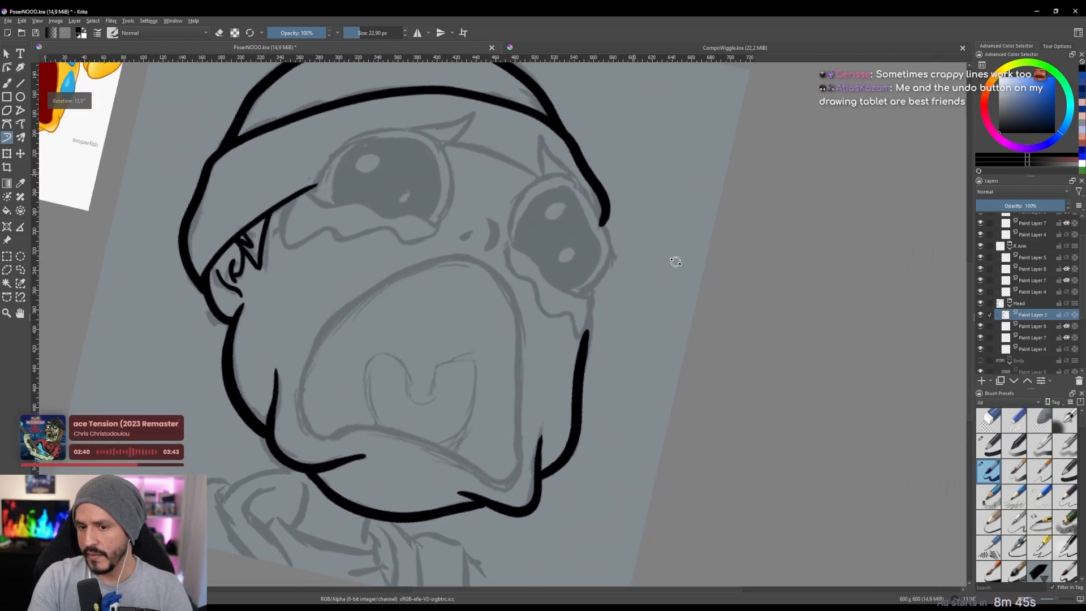
scroll(622, 233, "up", 3)
key("e")
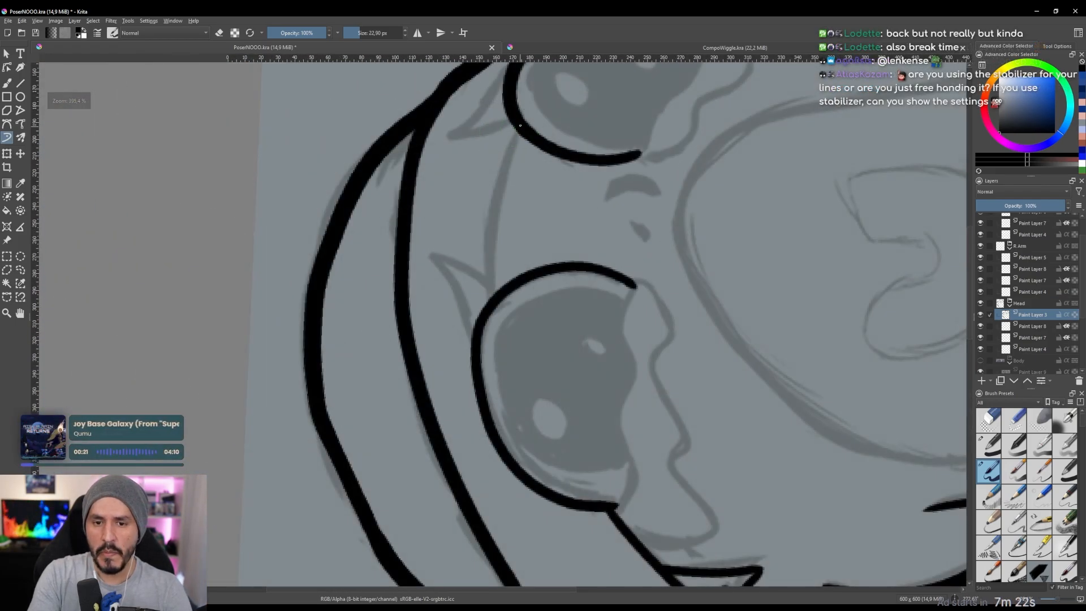
mouse_move(521, 123)
left_mouse_down()
mouse_move(497, 228)
mouse_move(501, 291)
left_mouse_up()
scroll(488, 220, "down", 4)
left_click_drag(488, 221, 672, 331)
left_click_drag(620, 269, 708, 192)
left_click_drag(708, 192, 557, 131)
right_click(563, 100)
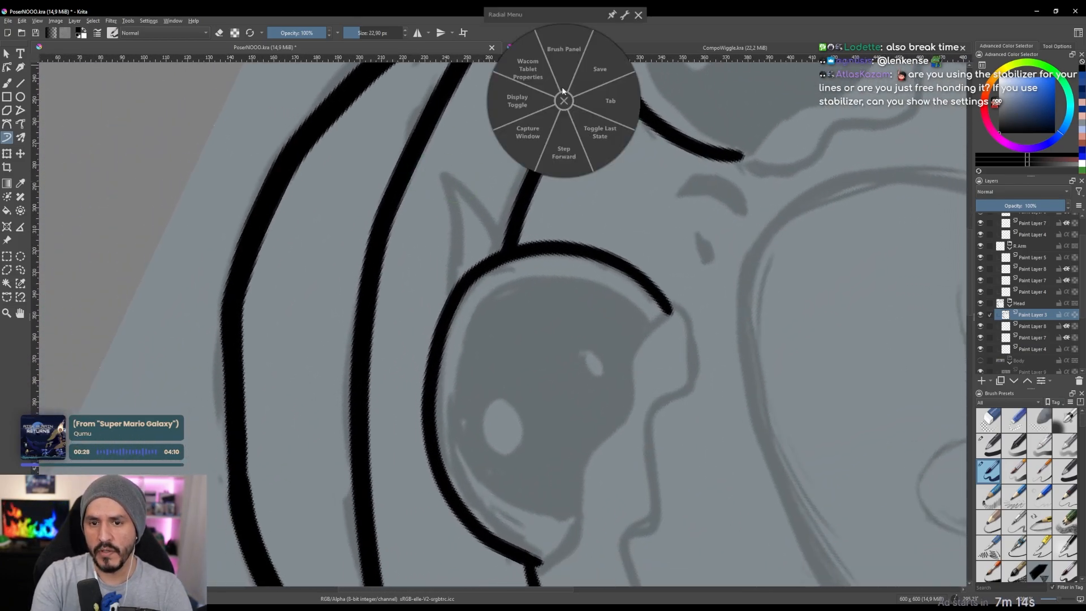
left_click(564, 100)
left_click(558, 45)
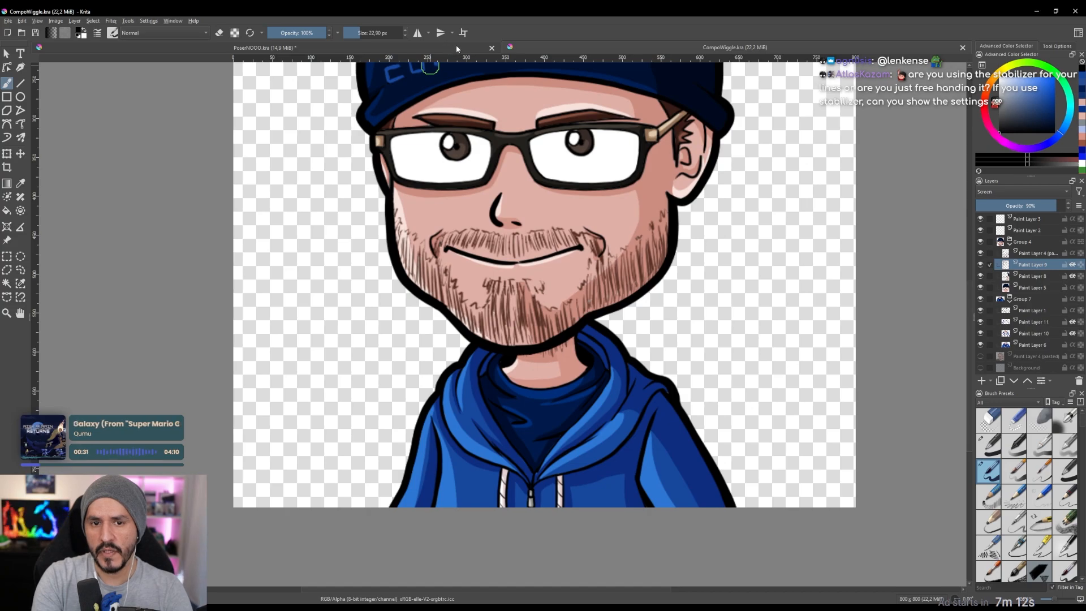
left_click(456, 47)
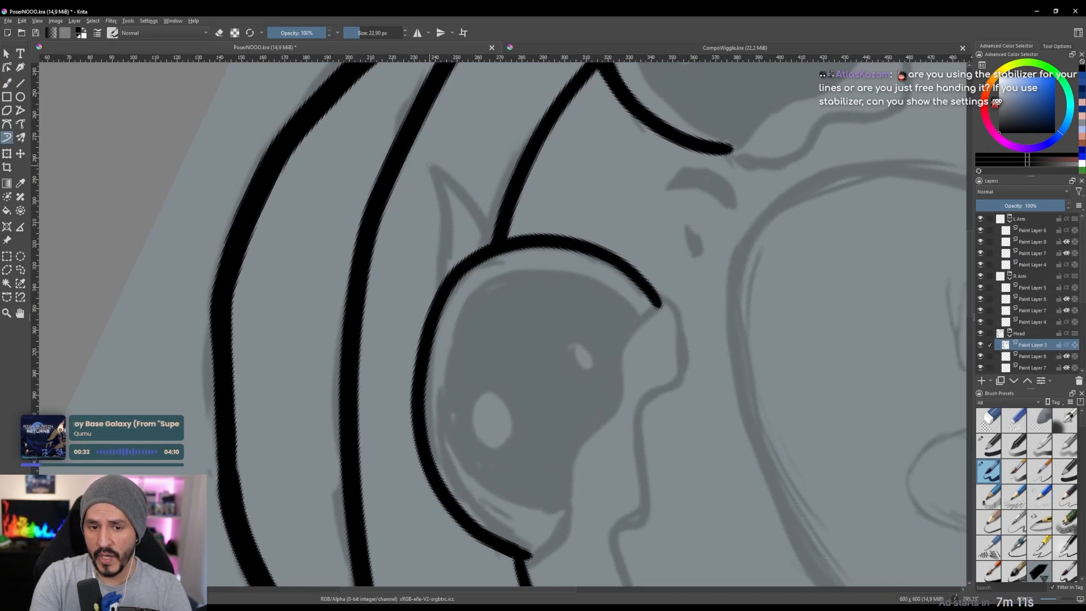
Ink the pointed eyebrows, wavy tear trails, nostrils and wide-open mouth outline over the head sketch.
left_click_drag(462, 188, 473, 208)
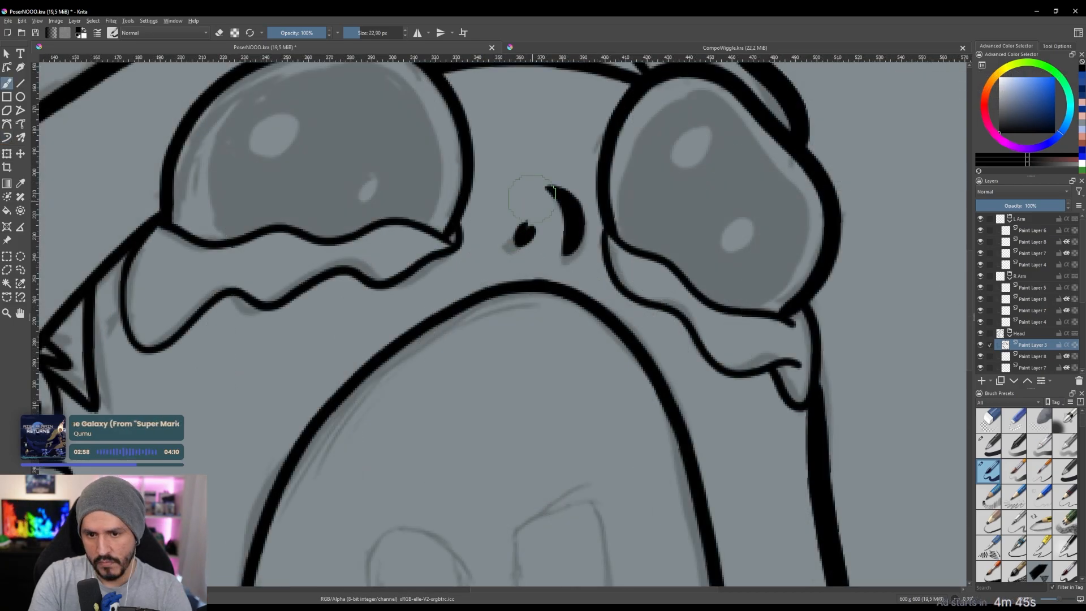
scroll(531, 199, "down", 8)
left_click_drag(554, 210, 680, 273)
scroll(611, 260, "up", 1)
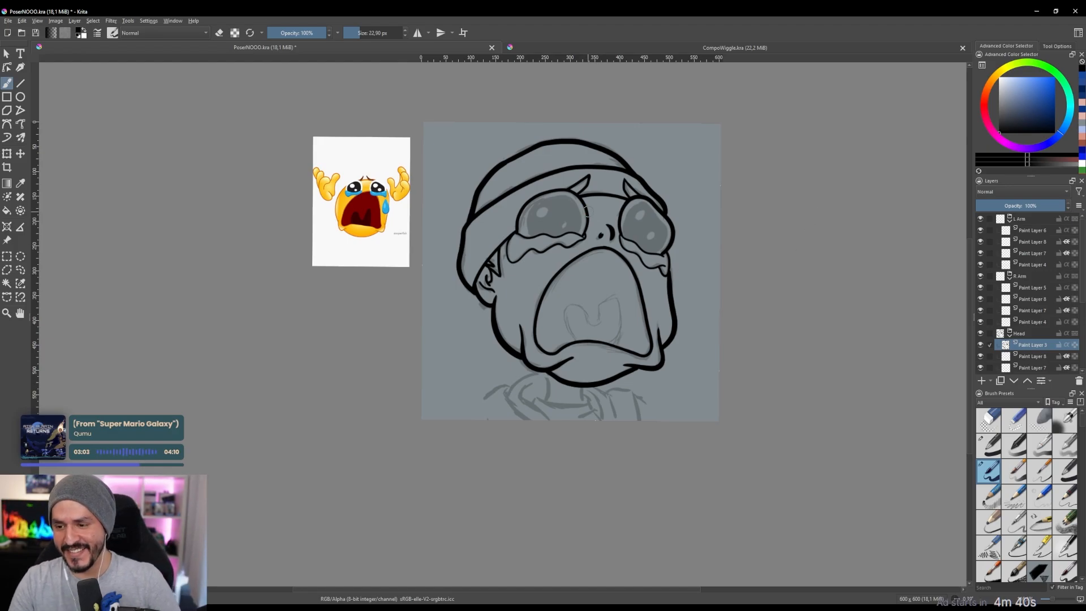
Hide the Sketch group and check the head's line art on its own against the reference emoji.
scroll(1044, 323, "down", 4)
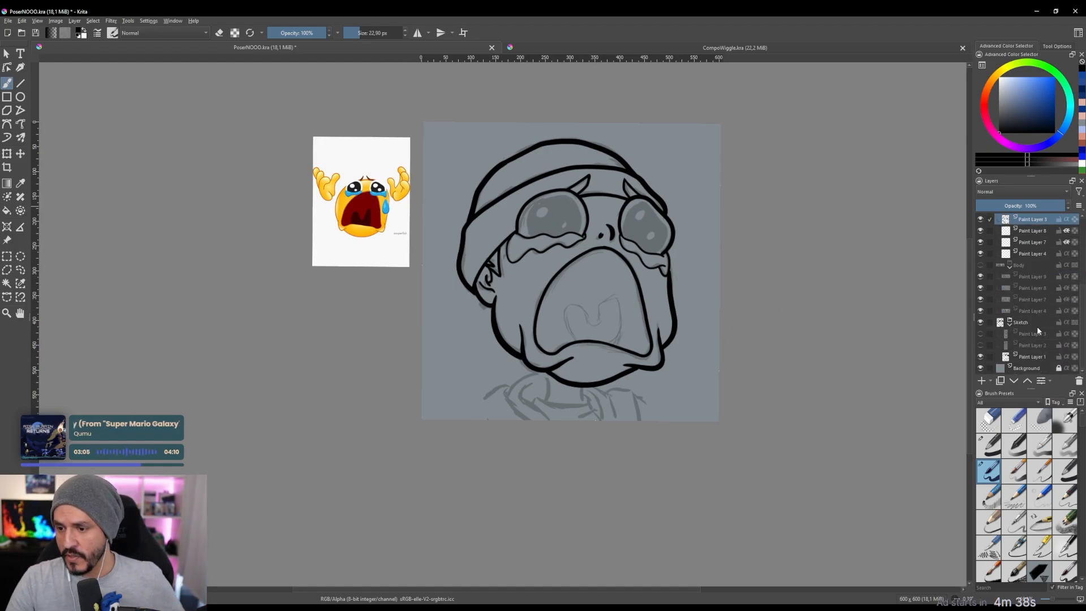
left_click(981, 325)
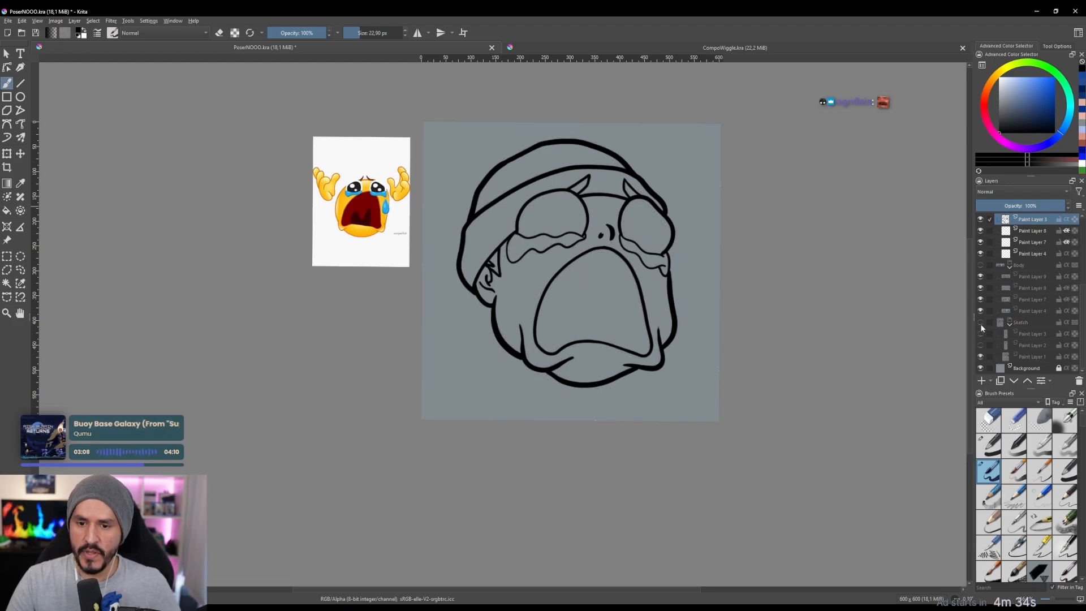
scroll(1030, 276, "up", 2)
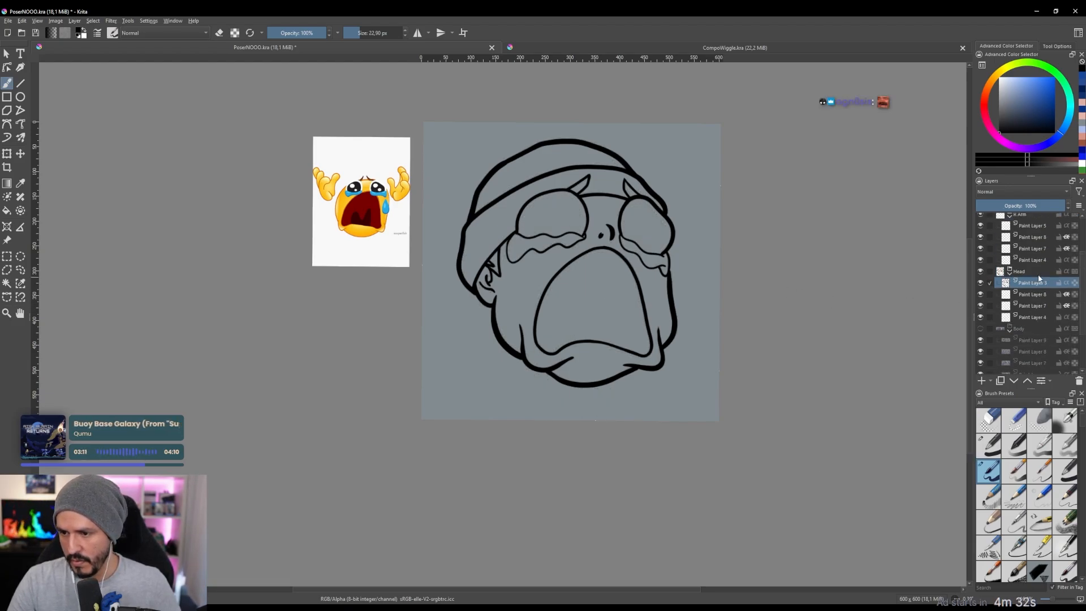
left_click_drag(648, 241, 634, 281)
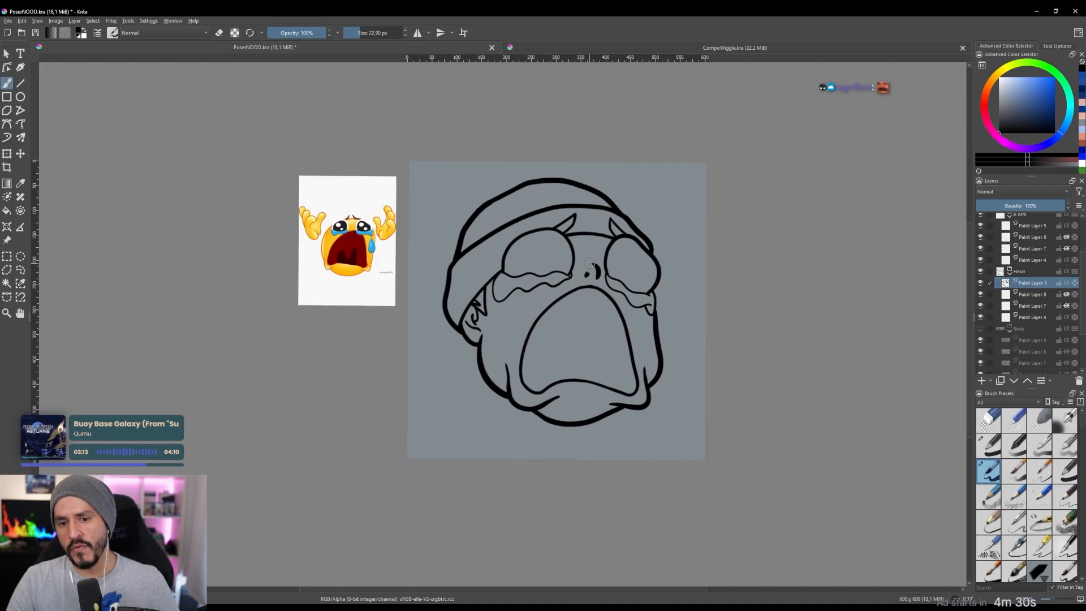
scroll(589, 263, "up", 1)
scroll(589, 263, "down", 1)
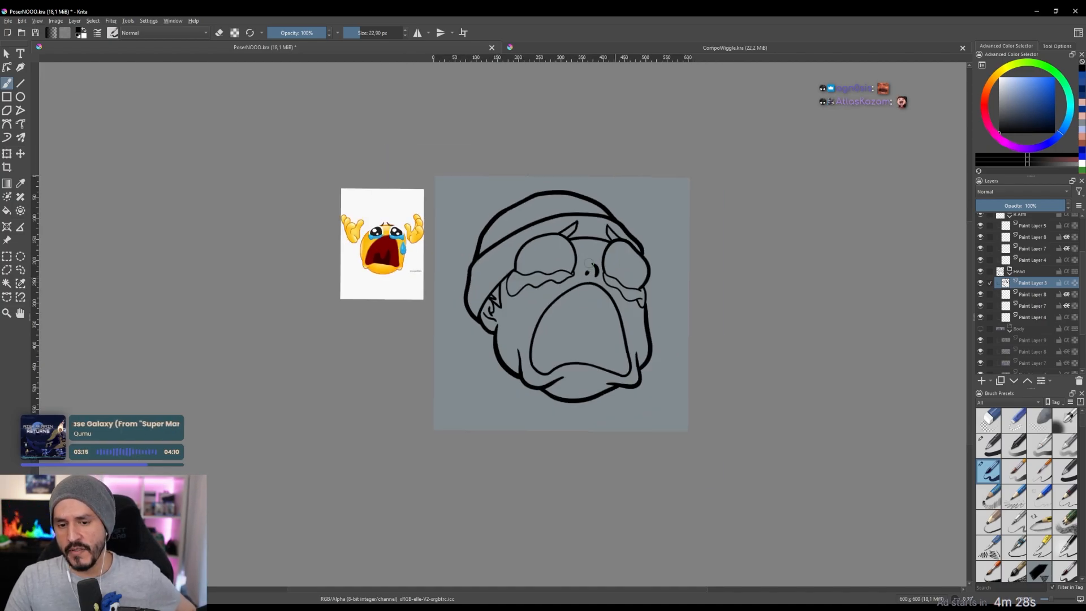
scroll(589, 263, "up", 1)
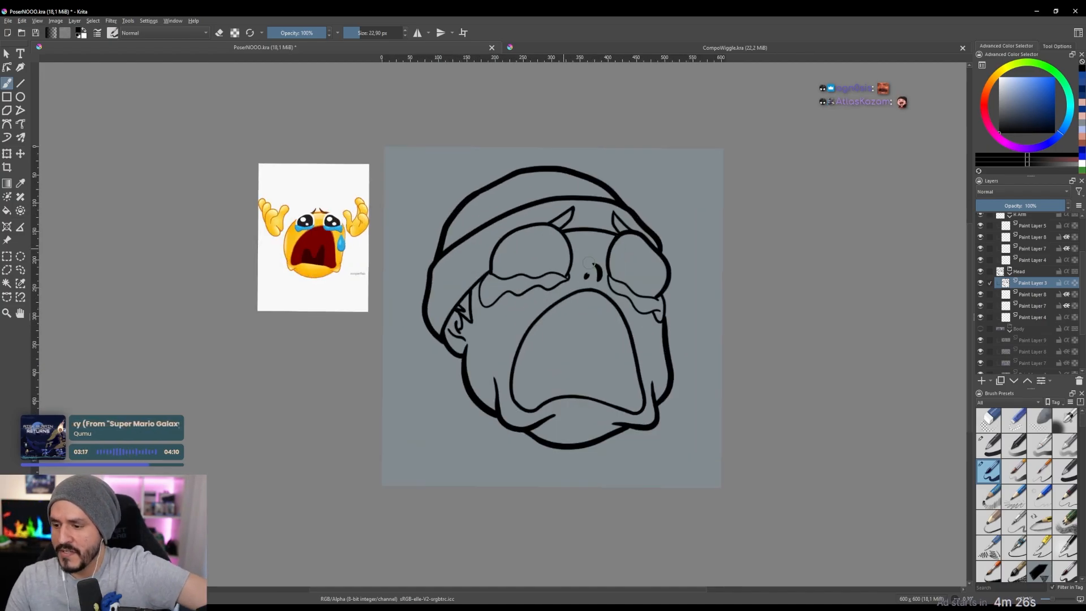
scroll(588, 263, "down", 2)
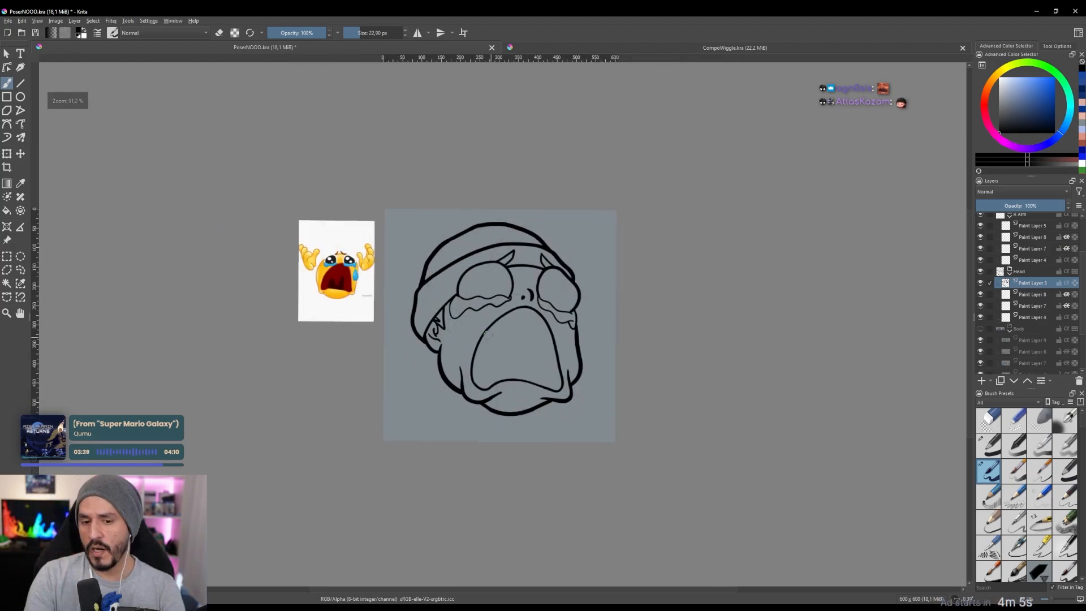
mouse_move(527, 307)
left_mouse_down()
mouse_move(580, 343)
mouse_move(607, 308)
left_mouse_up()
scroll(599, 304, "up", 2)
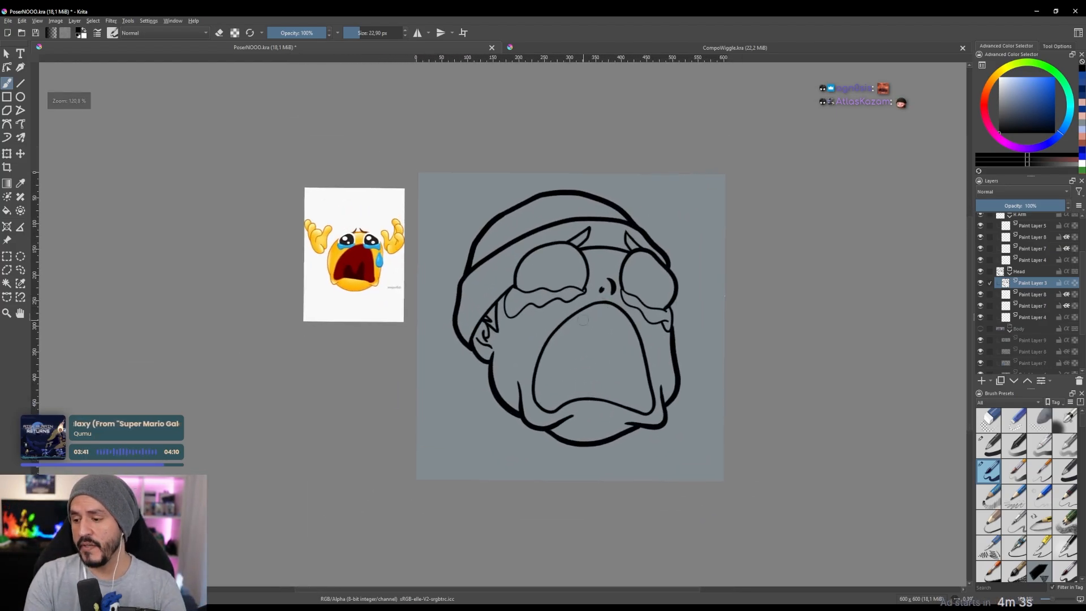
Switch to the Dynamic Brush and show its tool options.
left_click(8, 141)
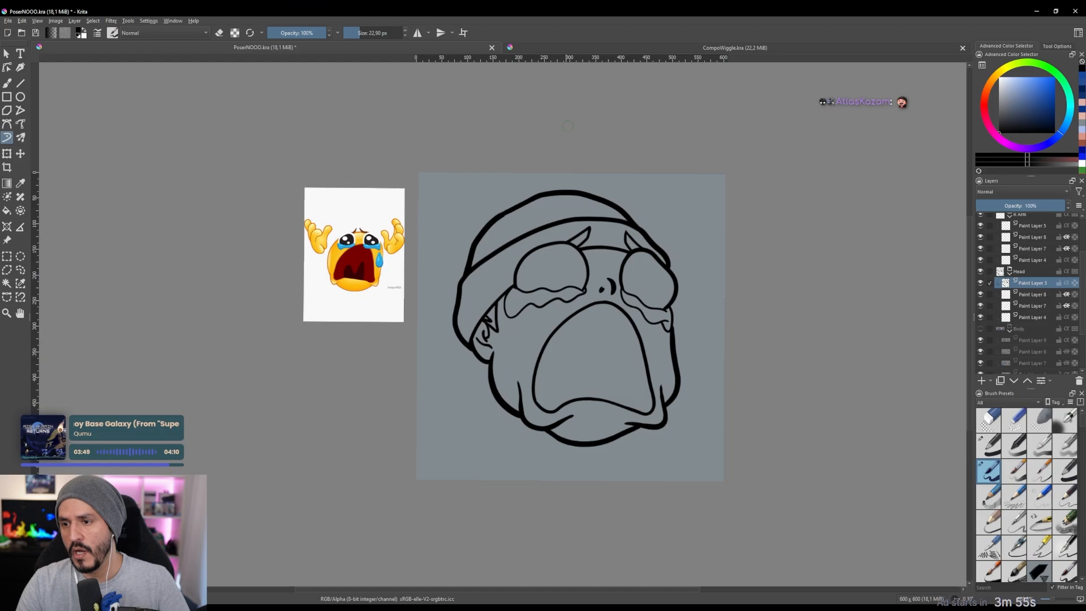
left_click(1071, 48)
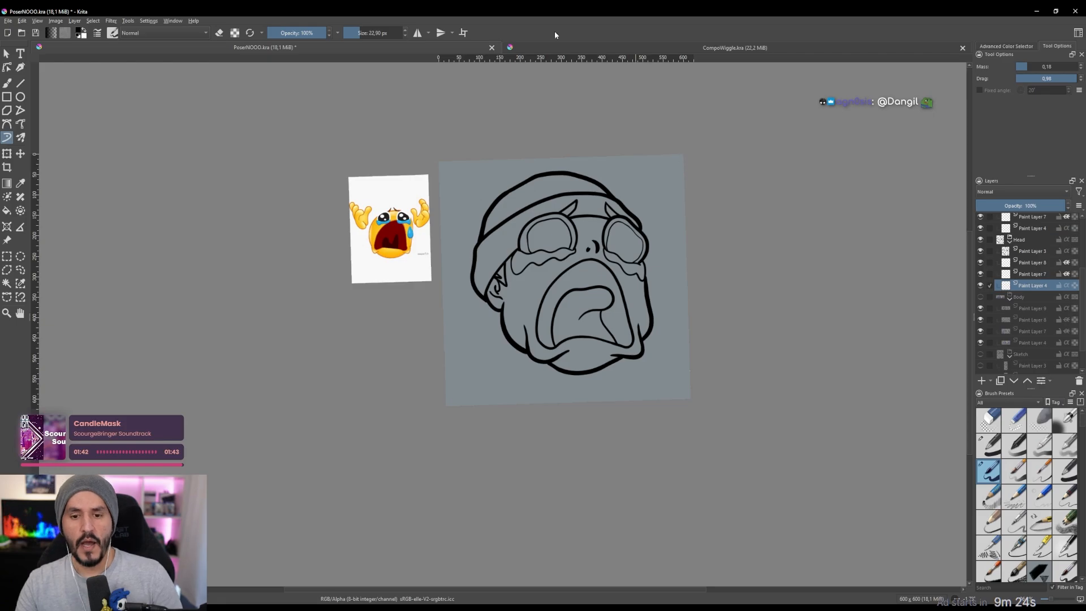
Sample the face's skin tone from CompoWiggle.kra and return to the head's base colour layer in PoserNOOO.kra.
left_click(570, 48)
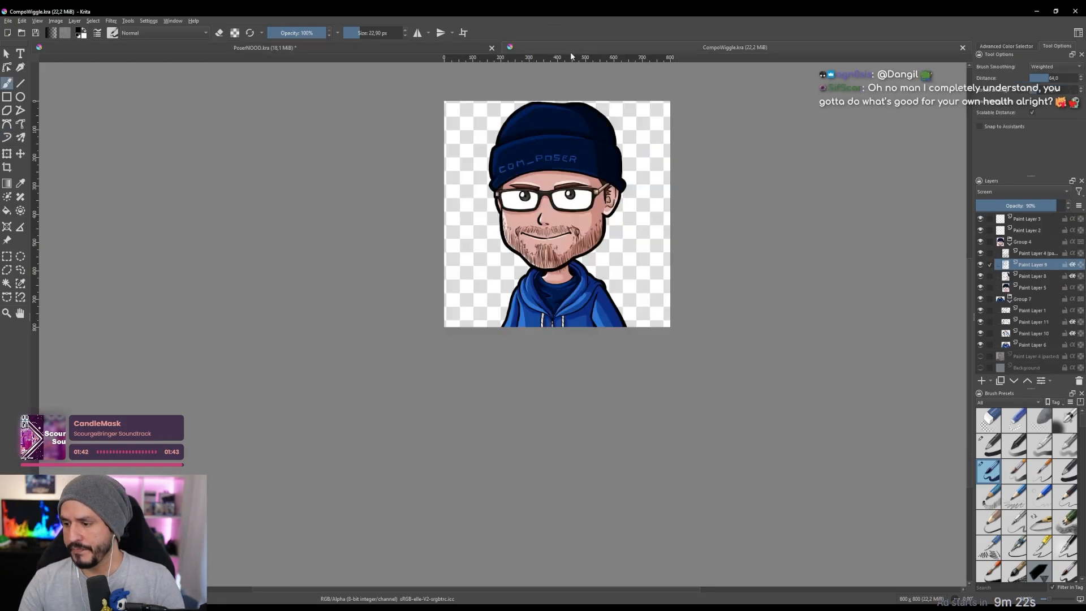
scroll(582, 201, "up", 2)
left_click(579, 207, "ctrl")
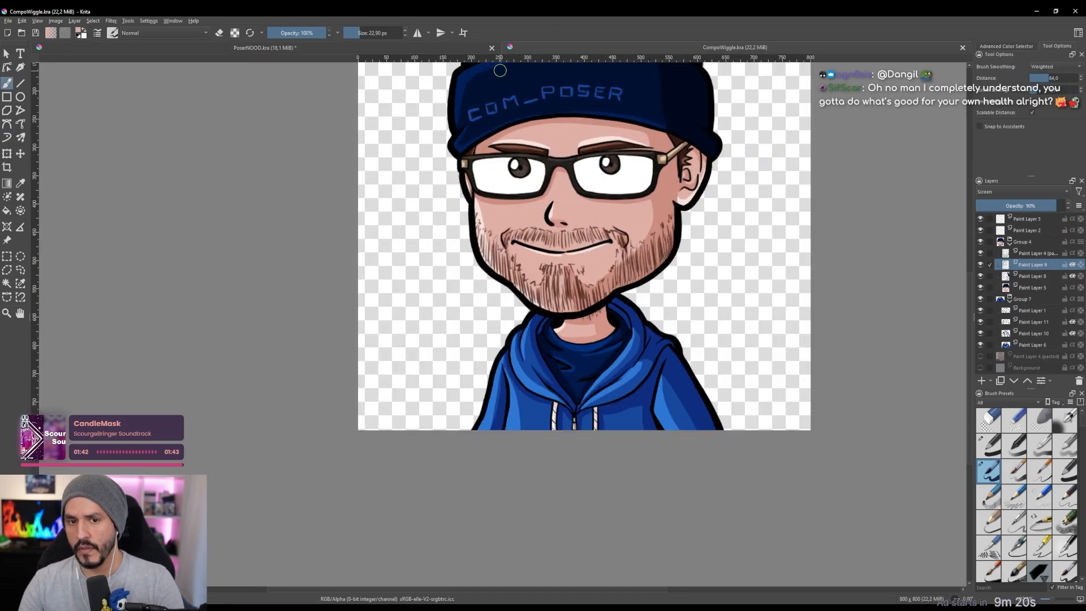
left_click(465, 49)
scroll(557, 272, "up", 3)
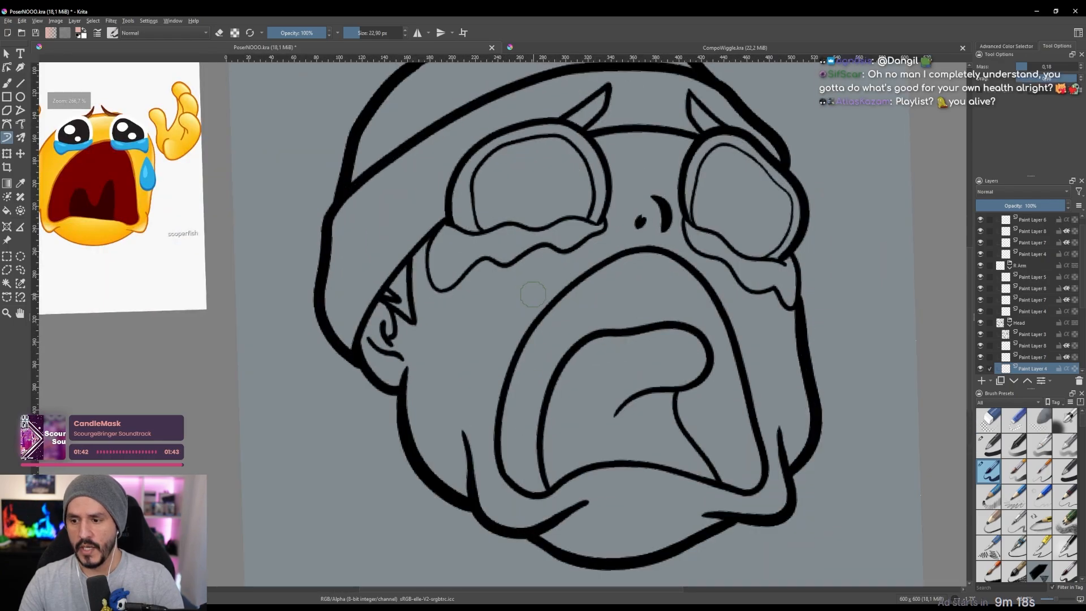
scroll(1028, 328, "down", 2)
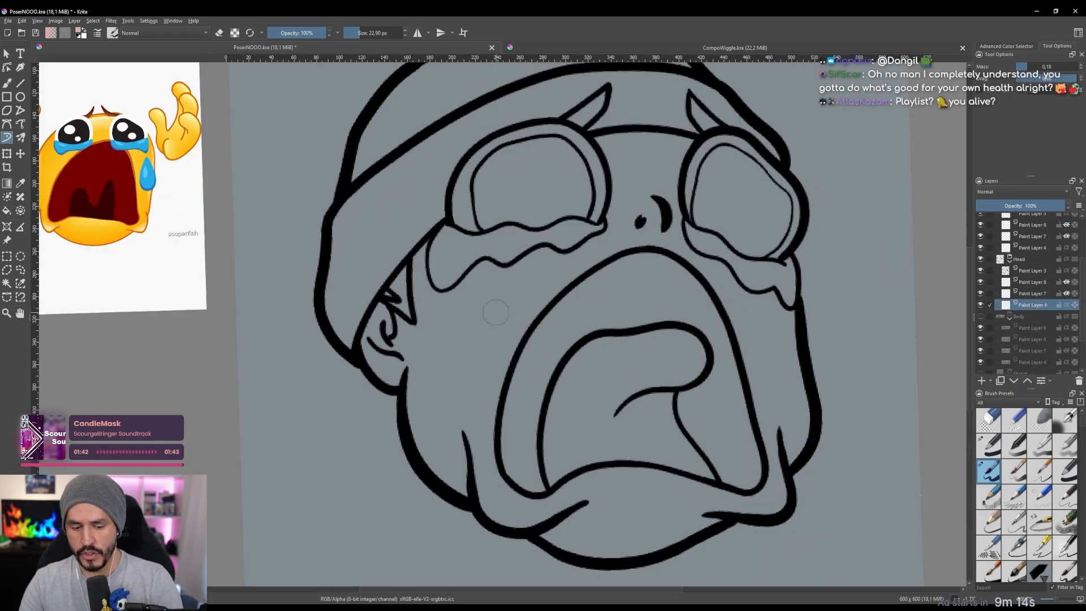
Fill the face, ear and chin with the sampled pink skin tone on the head's base colour layer.
key("f")
left_click(462, 315)
scroll(531, 321, "down", 2)
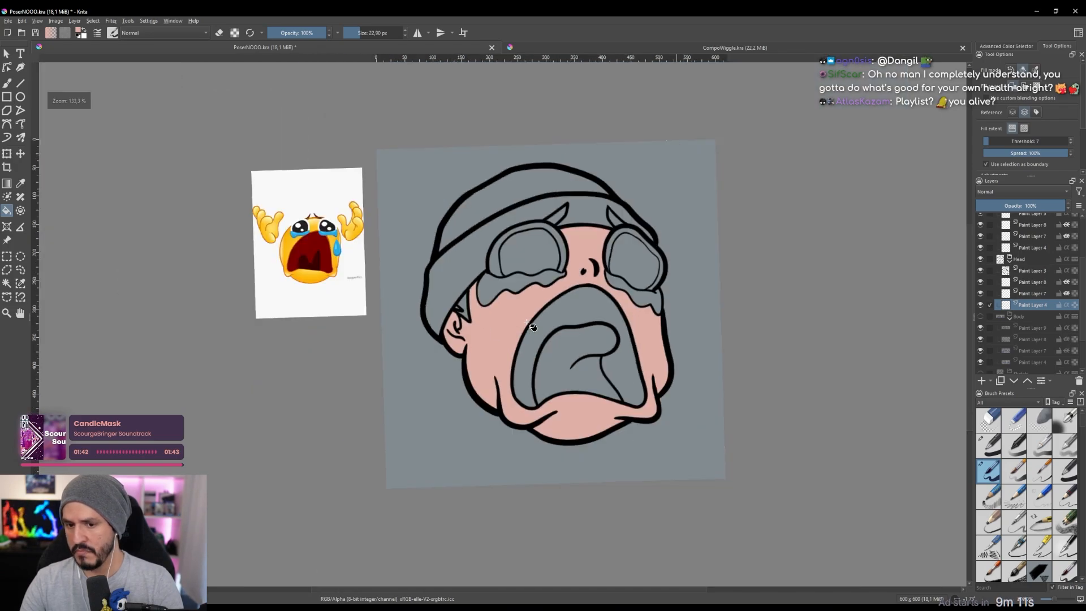
scroll(514, 323, "up", 3)
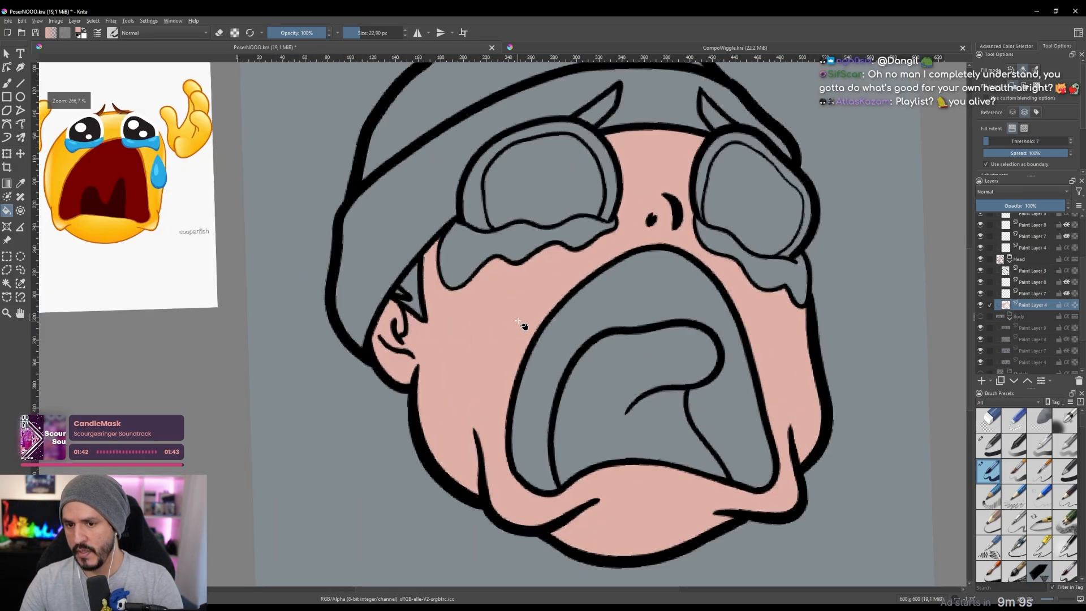
scroll(517, 322, "down", 2)
scroll(518, 322, "up", 1)
scroll(518, 322, "down", 3)
scroll(517, 320, "up", 3)
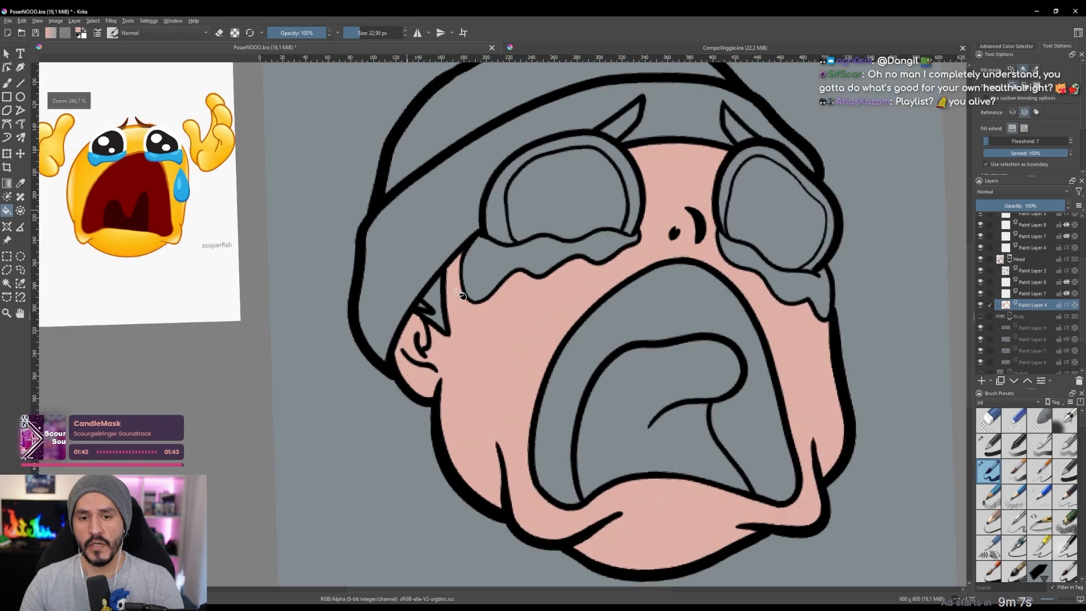
Sample the dark brown iris colour from CompoWiggle.kra and fill both irises with it in PoserNOOO.kra.
left_click(559, 45)
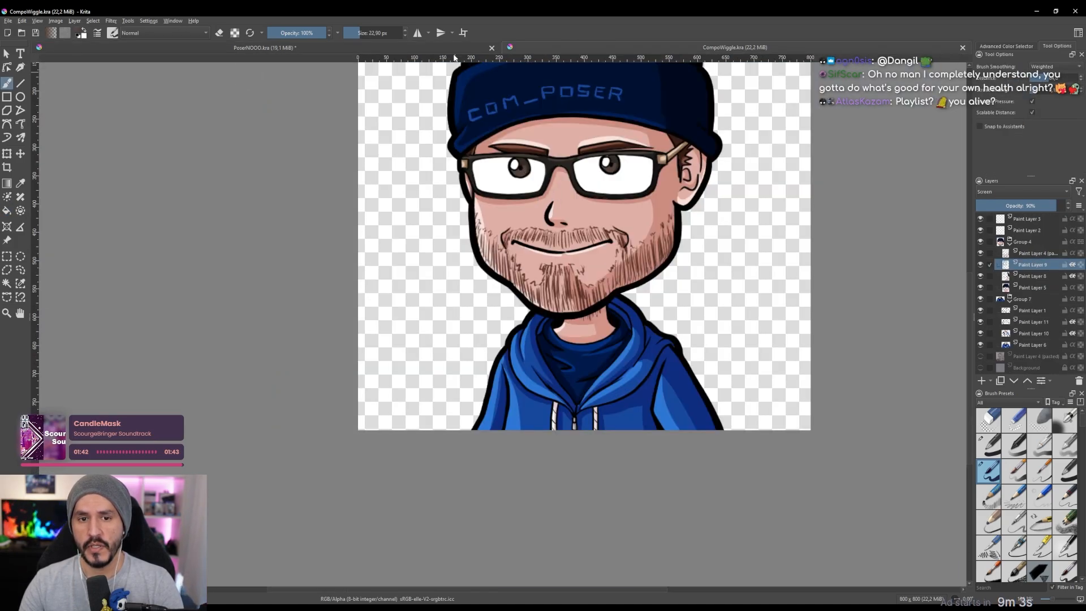
left_click(454, 49)
left_click(576, 183)
left_click(780, 214)
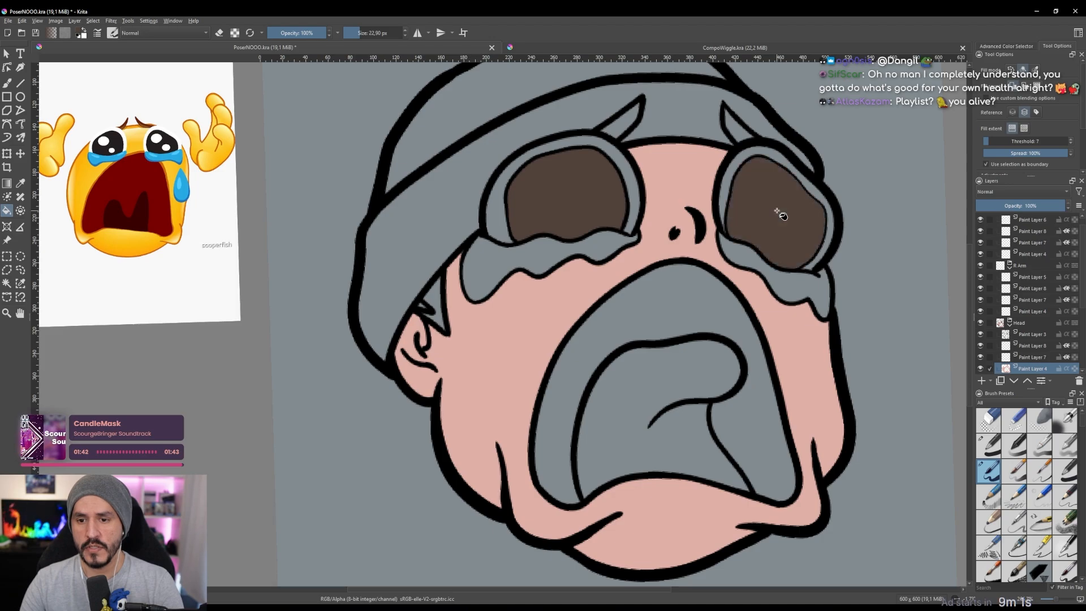
Show the Advanced Color Selector and fill the rims around both irises with white.
left_click(1013, 45)
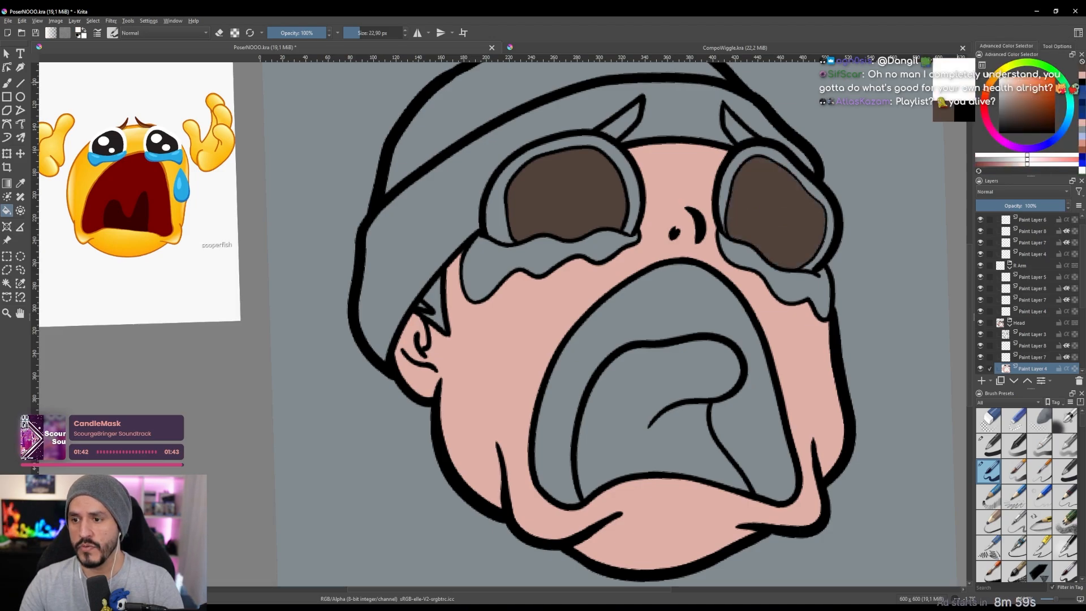
left_click(508, 181)
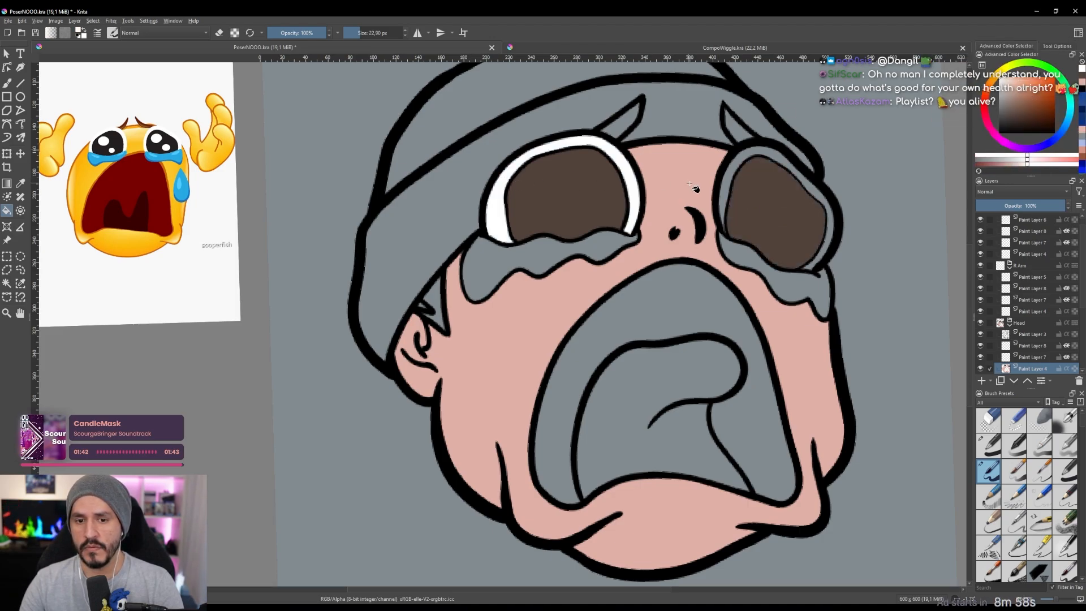
left_click(726, 176)
scroll(675, 152, "down", 1)
scroll(679, 154, "up", 1)
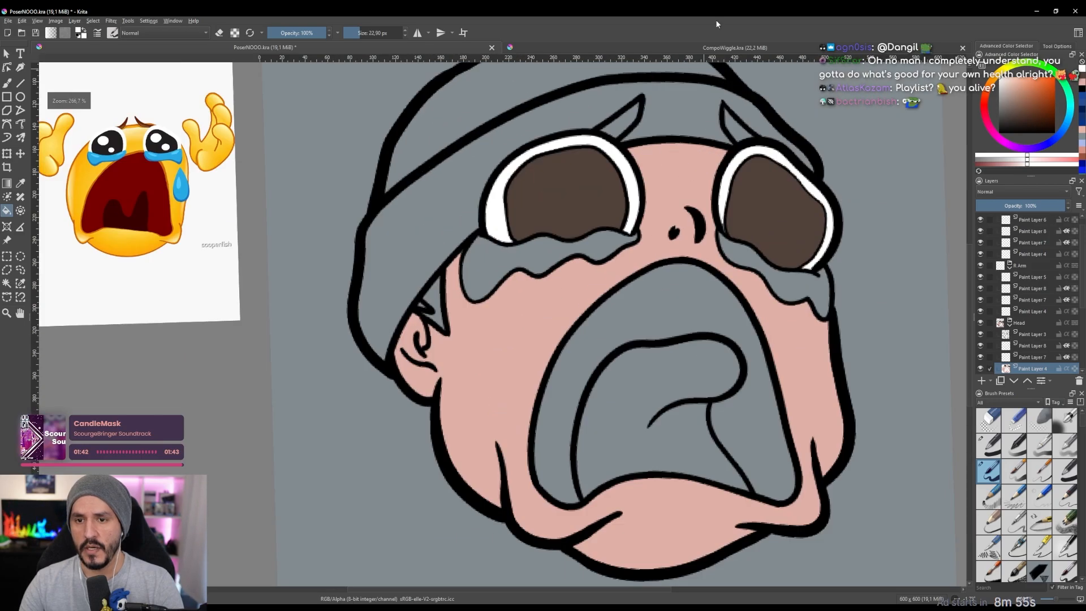
Sample the reddish-brown eyebrow colour from CompoWiggle.kra and fill both eyebrows and the sideburn with it in PoserNOOO.kra.
left_click(682, 46)
scroll(607, 144, "up", 5)
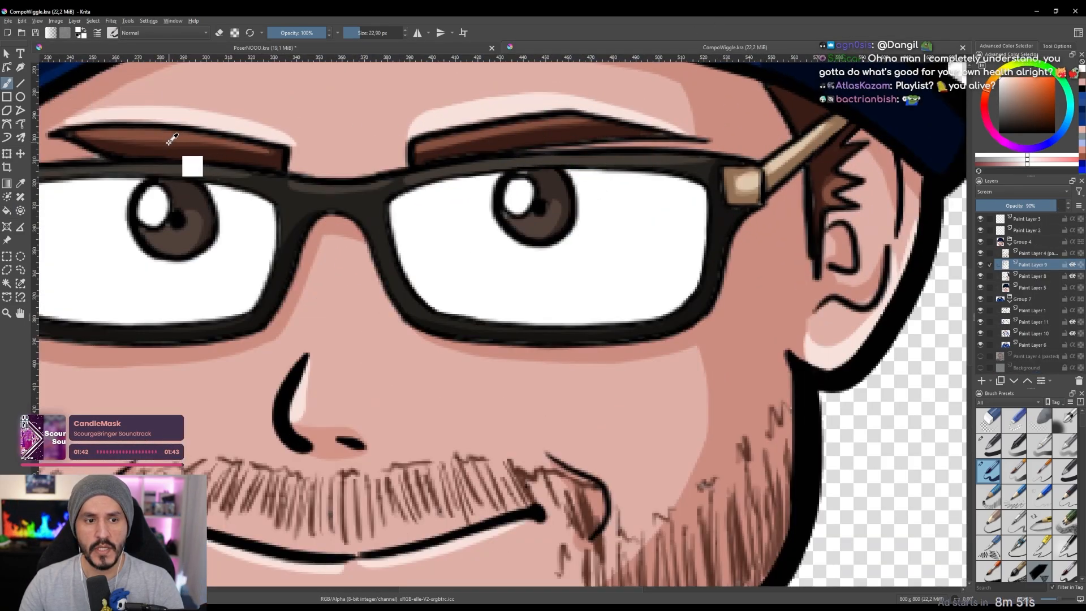
left_click(181, 142, "ctrl")
left_click(302, 48)
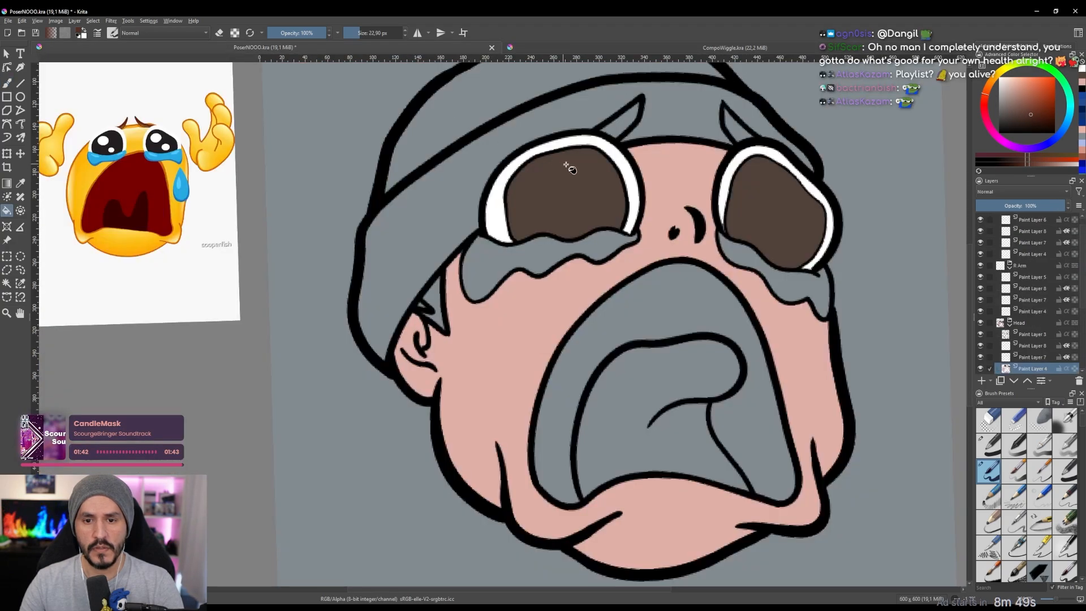
left_click(629, 124)
left_click(729, 129)
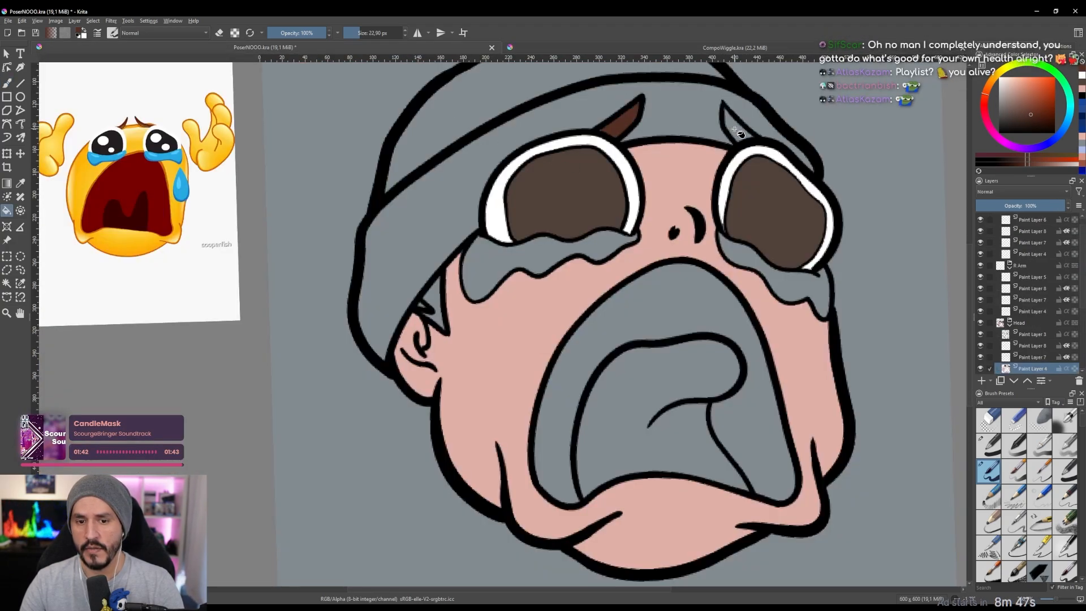
left_click(438, 310)
Sample the dark navy from the beanie in CompoWiggle.kra and fill the beanie's brim and crown in PoserNOOO.kra.
scroll(441, 310, "down", 3)
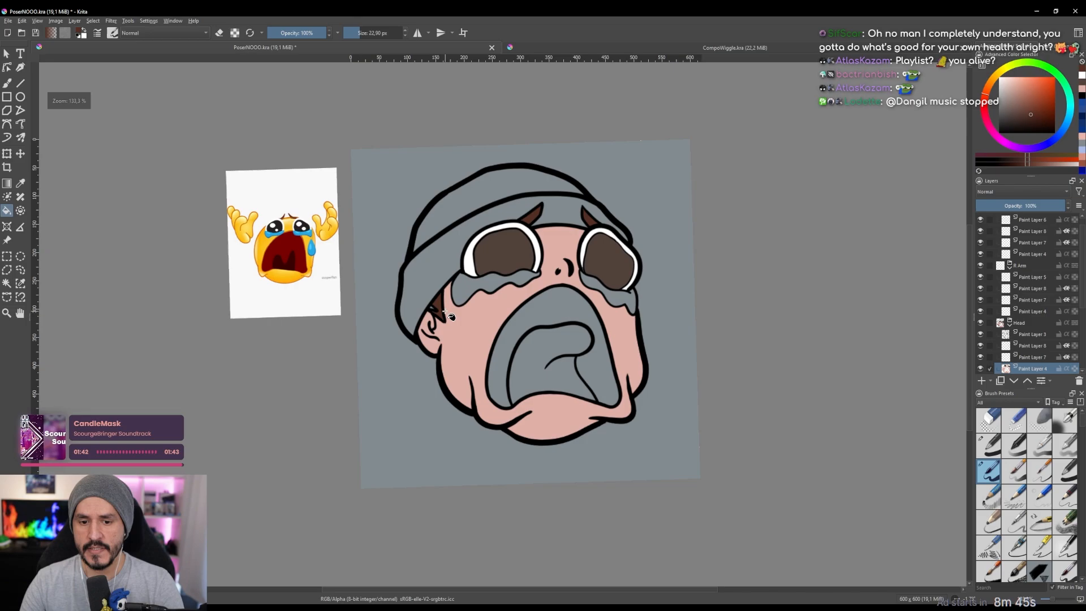
scroll(441, 310, "up", 3)
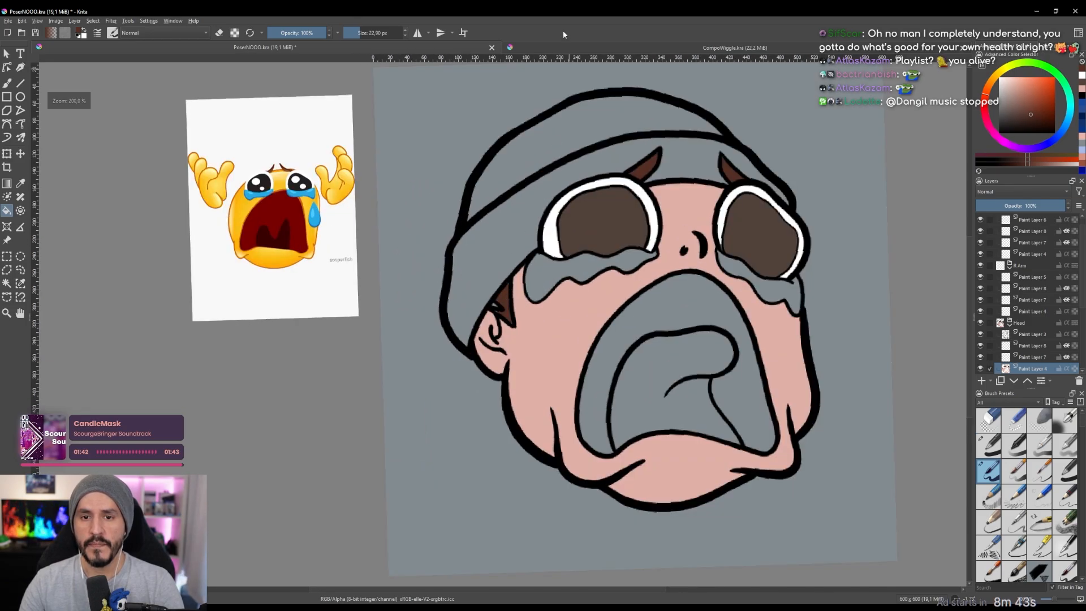
left_click(559, 49)
scroll(696, 138, "down", 5)
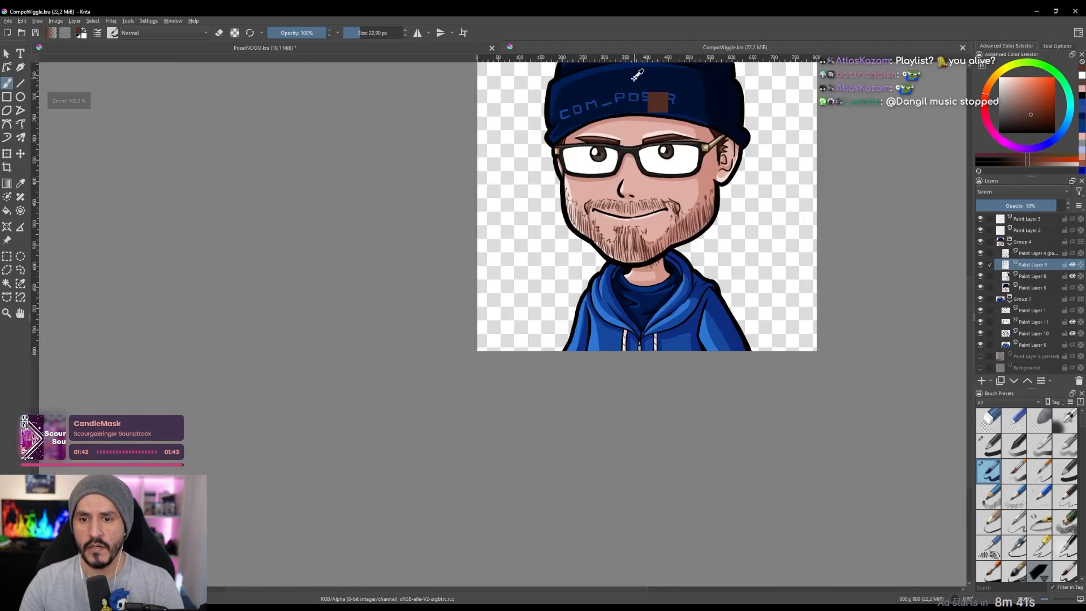
left_click(635, 80, "ctrl")
left_click(449, 48)
left_click(598, 162)
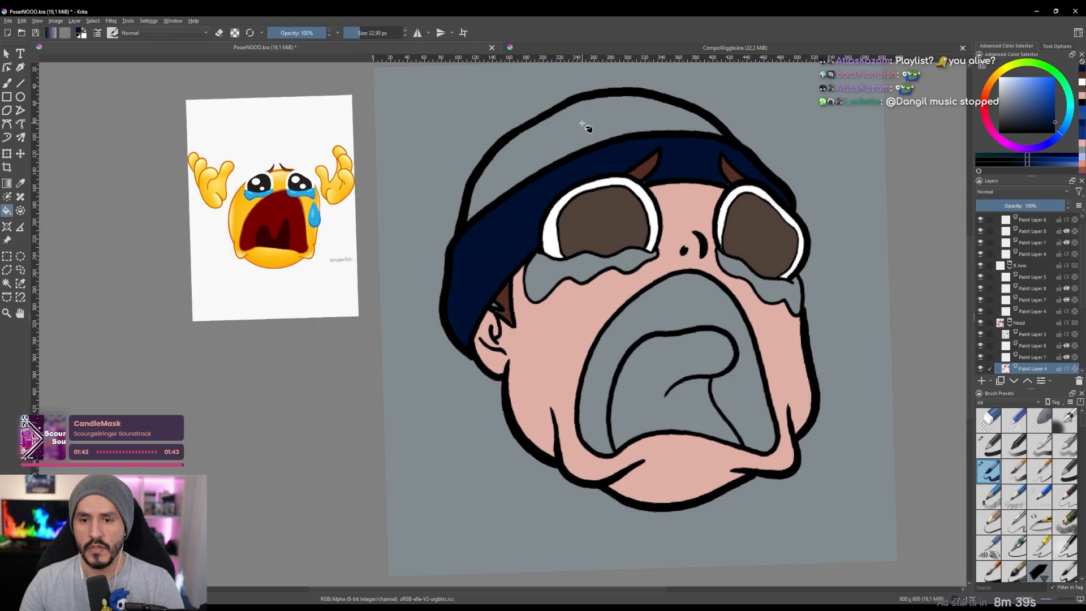
left_click(586, 128)
Sample the light blue of the reference emoji's tears and fill the tear trails under both eyes.
scroll(657, 271, "down", 1)
scroll(654, 310, "up", 3)
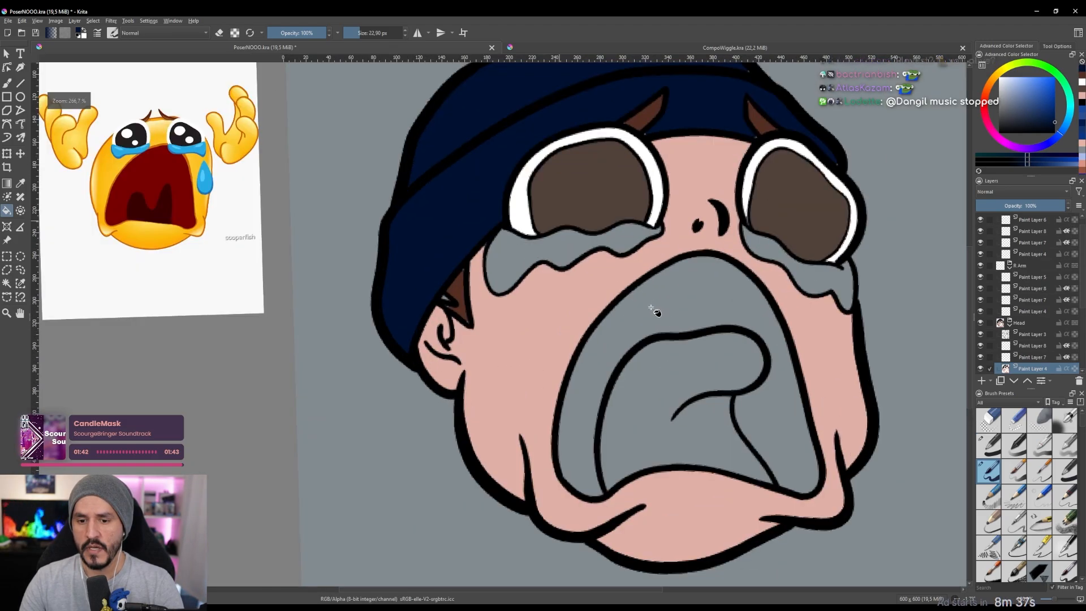
left_click(119, 149, "ctrl")
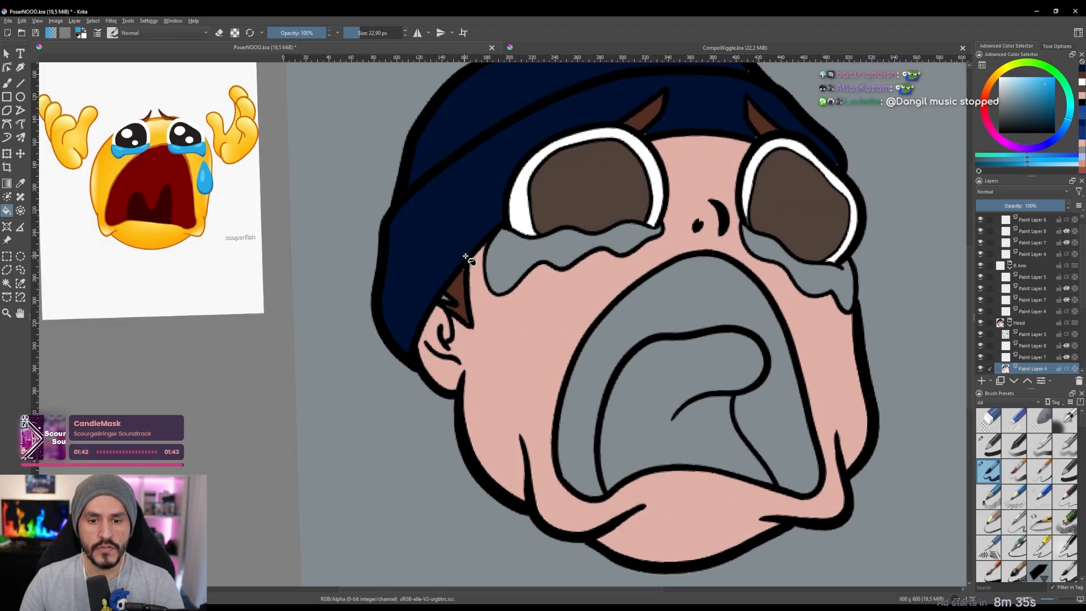
left_click(515, 260)
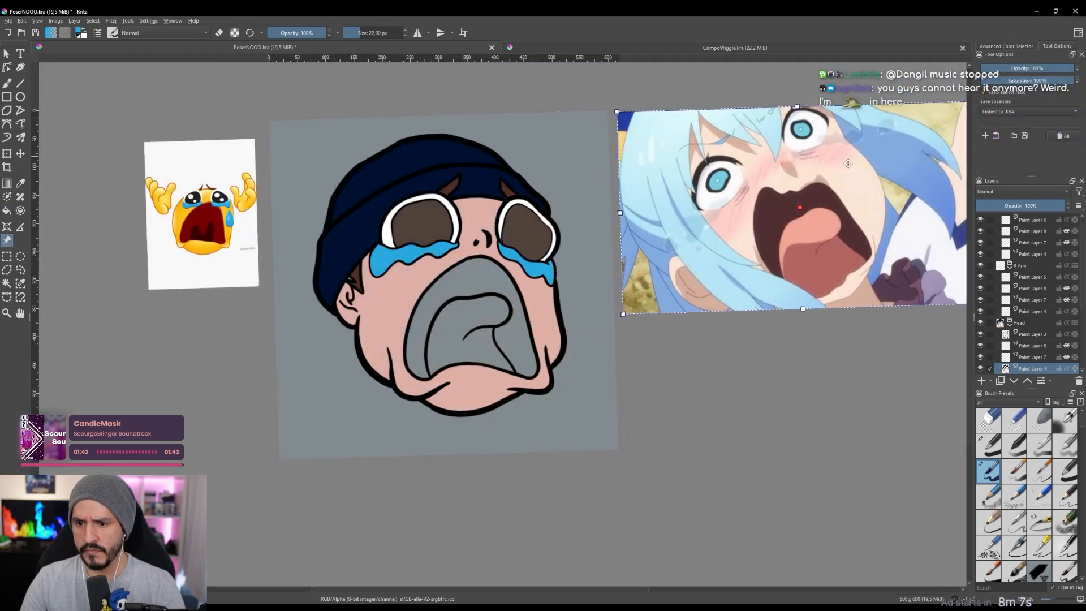
Sample the salmon tongue colour from the anime reference image and fill the tongue with it.
left_click(1013, 45)
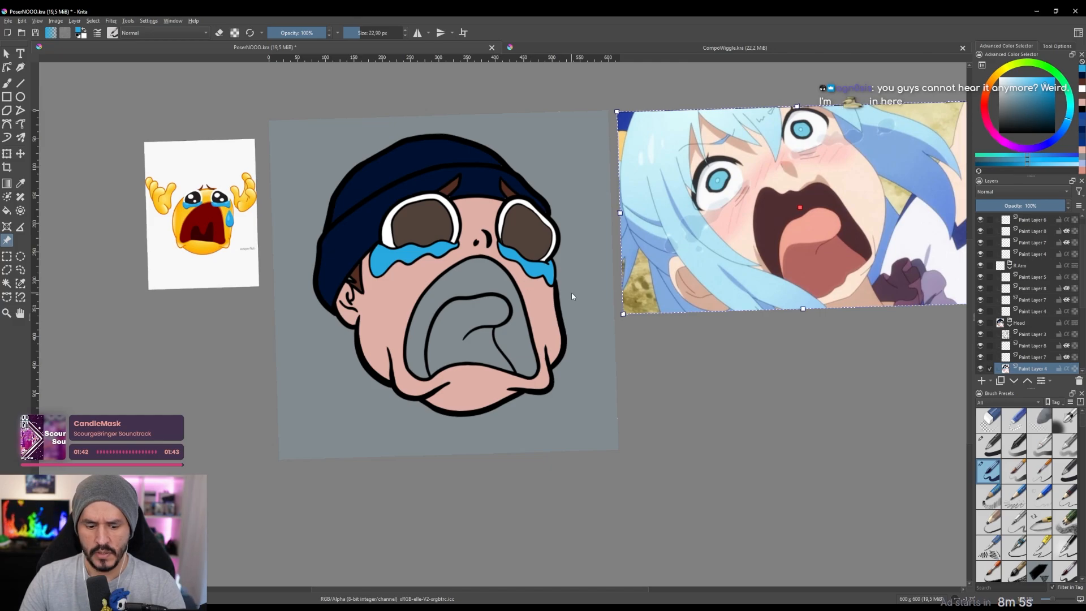
key("b")
scroll(834, 209, "up", 2)
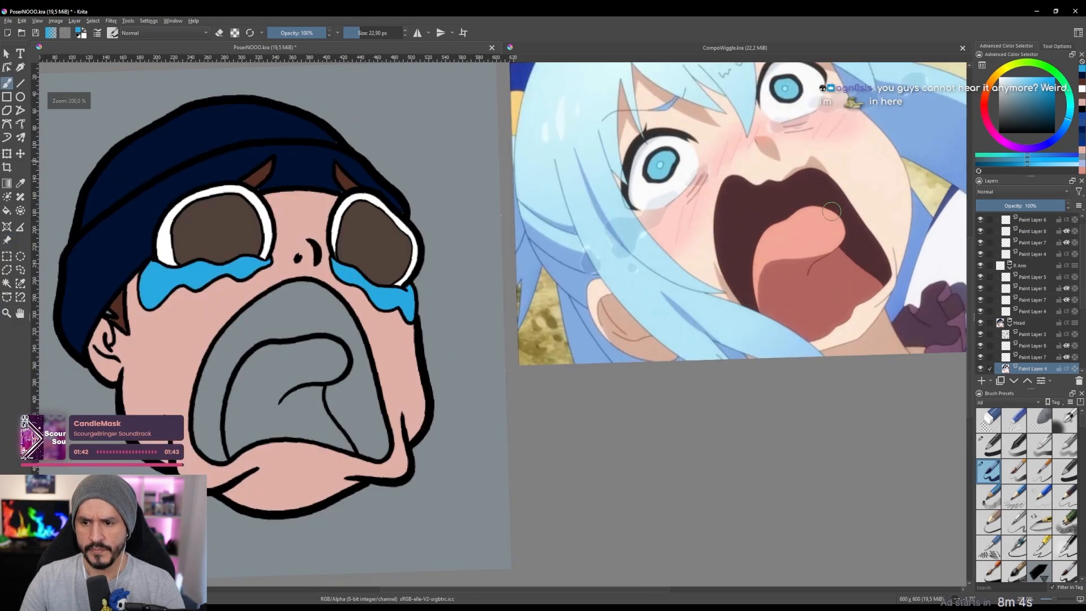
left_click(807, 230, "ctrl")
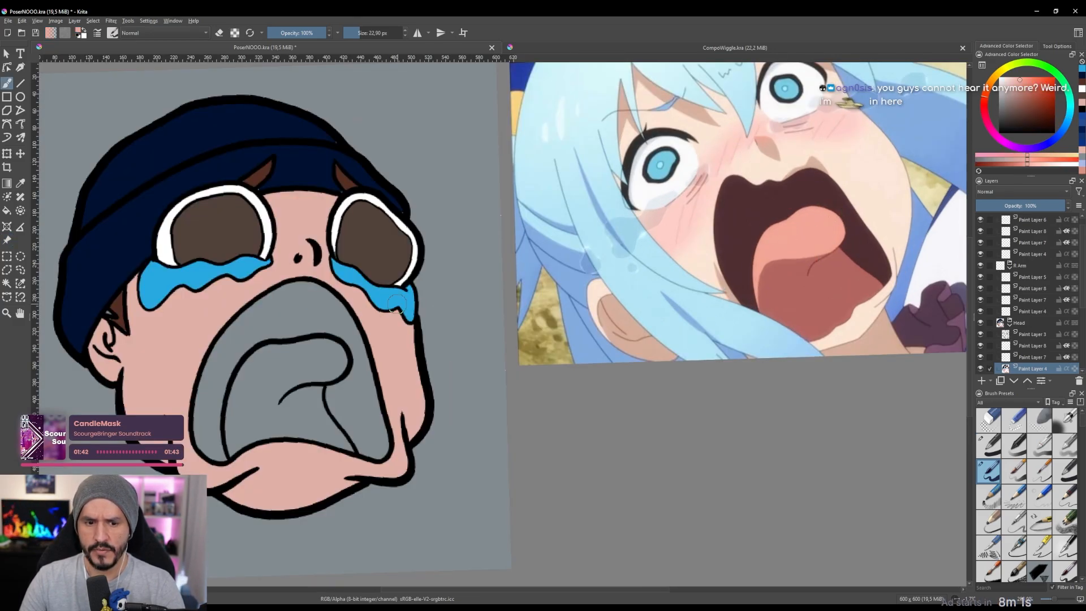
key("f")
left_click(274, 372)
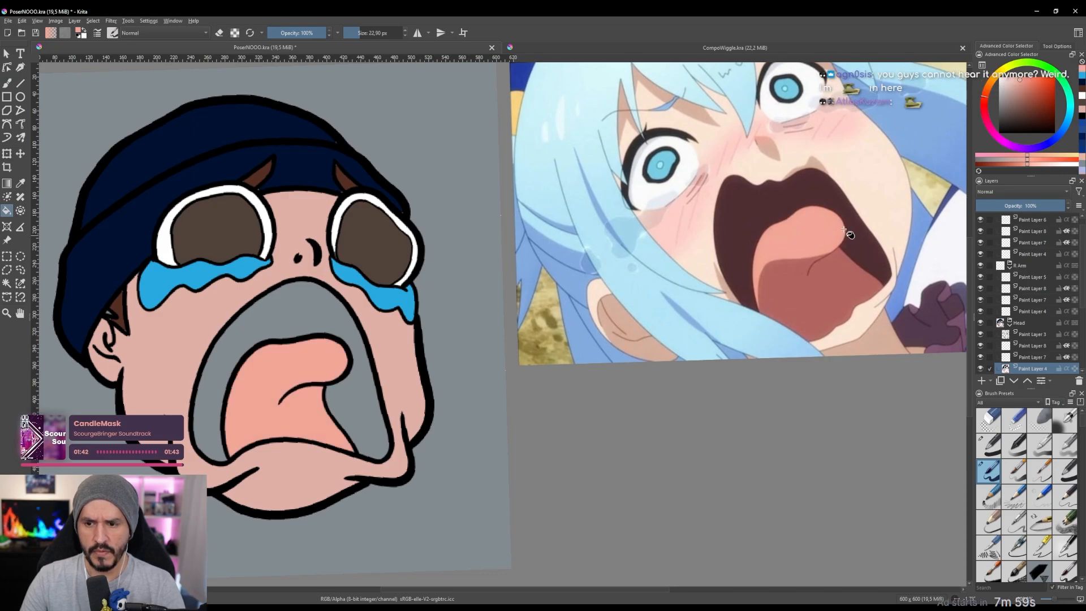
Sample the dark maroon inside the anime reference's mouth and fill the mouth interior around the tongue.
left_click(783, 215, "ctrl")
left_click(285, 312)
scroll(363, 312, "down", 5)
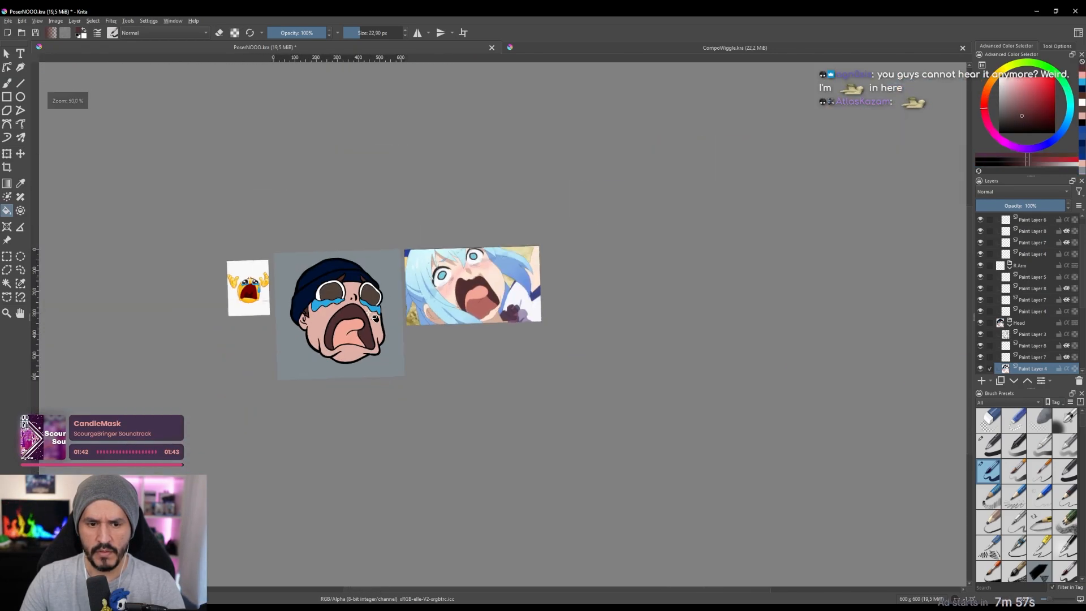
scroll(488, 300, "up", 4)
scroll(489, 300, "down", 1)
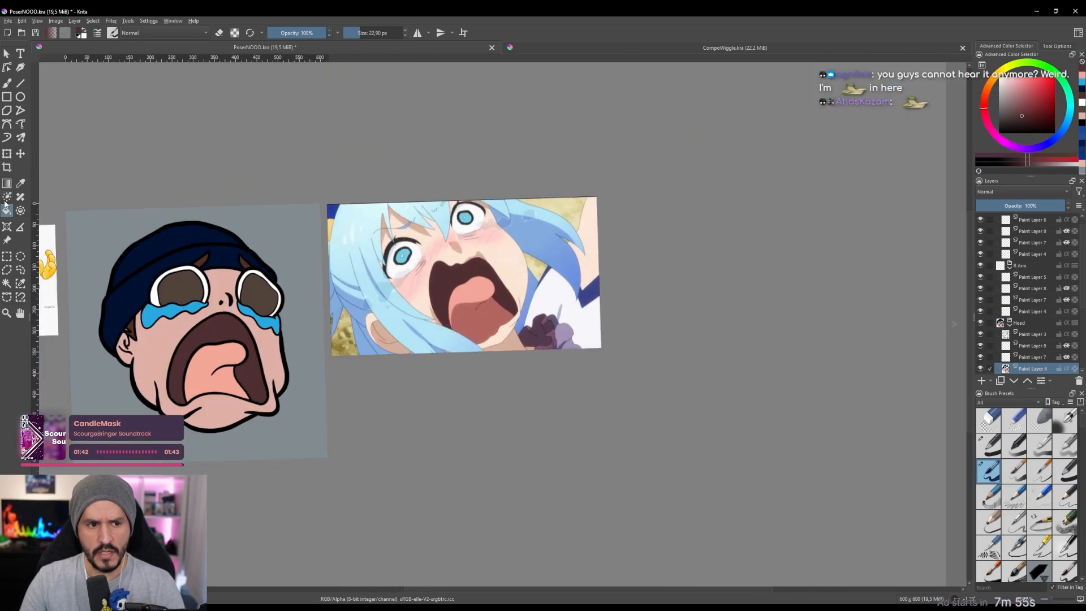
Delete the anime reference image and bring the head back into view.
left_click(6, 240)
key("Delete")
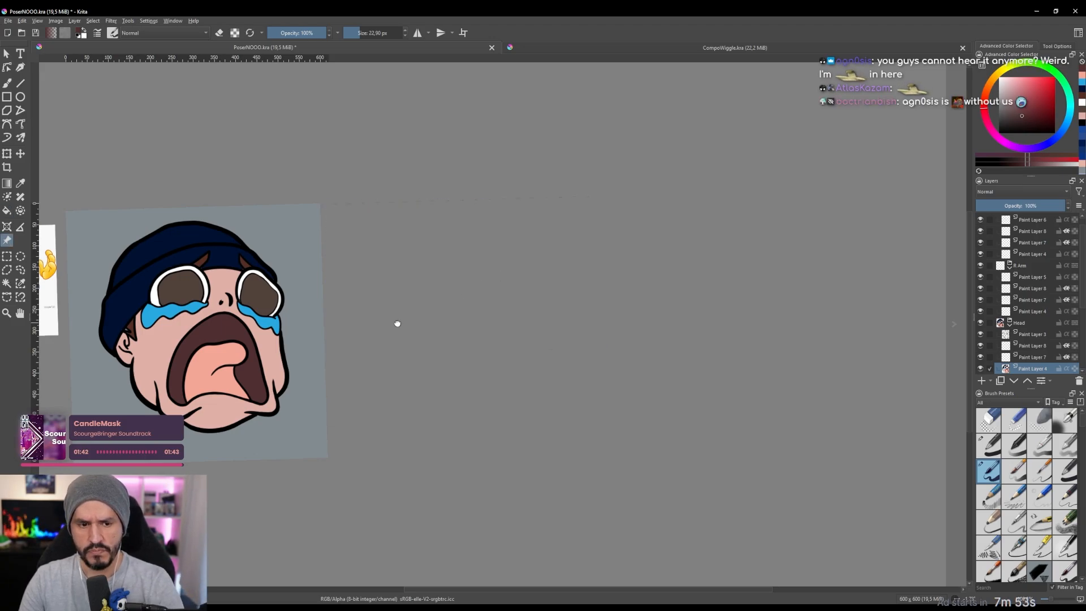
left_click_drag(395, 326, 751, 323)
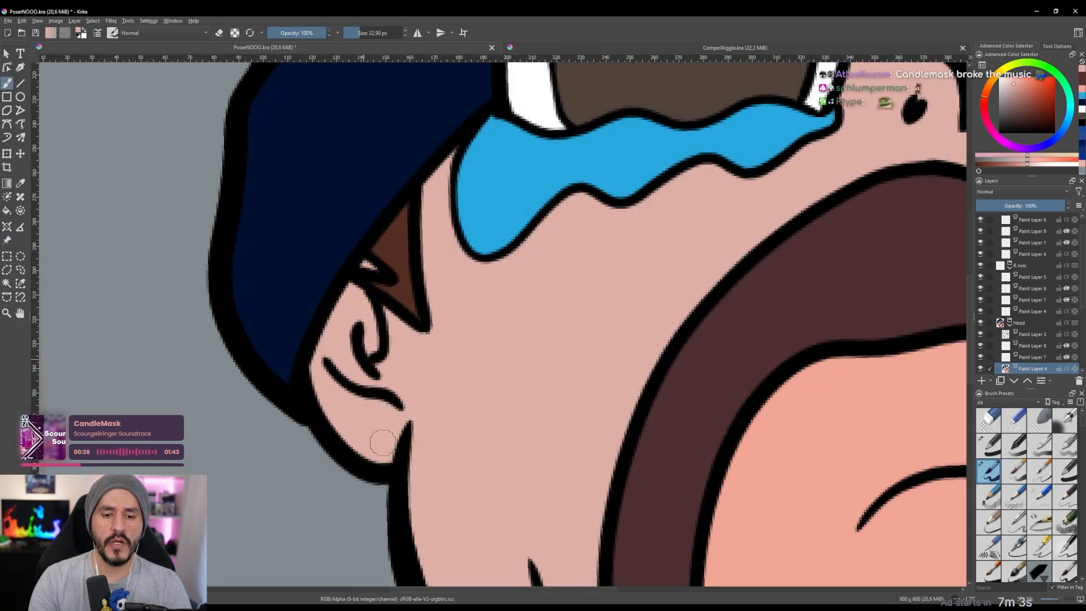
Paint skin tone into the unfilled gaps along the line art at the ear, cheek fold and both chin creases.
left_click_drag(482, 326, 478, 260)
left_click_drag(478, 265, 462, 290)
left_click_drag(476, 330, 470, 226)
left_click_drag(460, 363, 460, 413)
left_click_drag(645, 456, 552, 361)
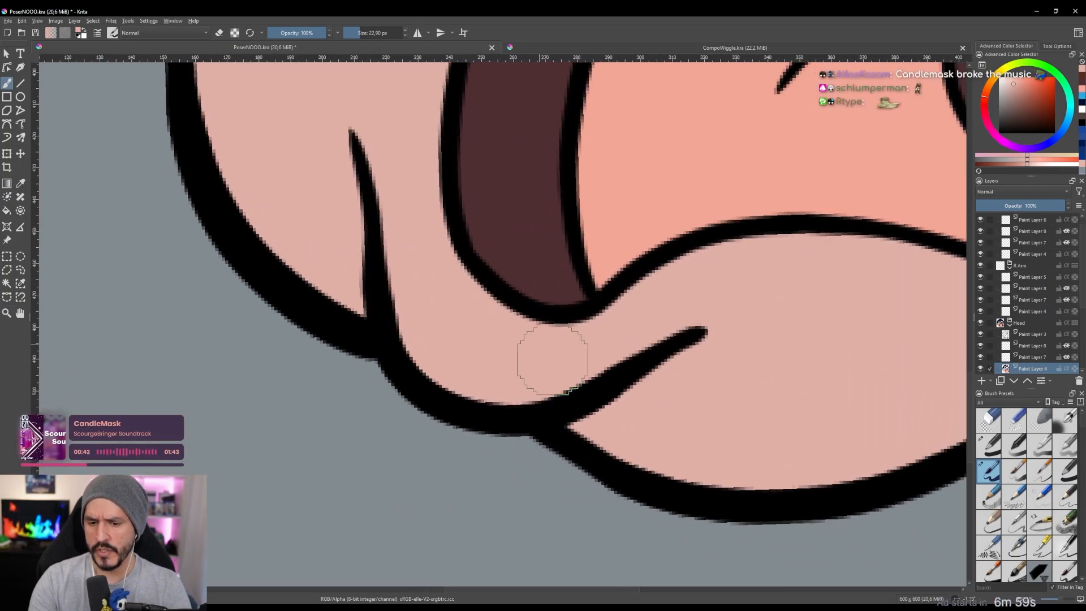
left_click_drag(588, 405, 564, 419)
left_click_drag(691, 358, 282, 291)
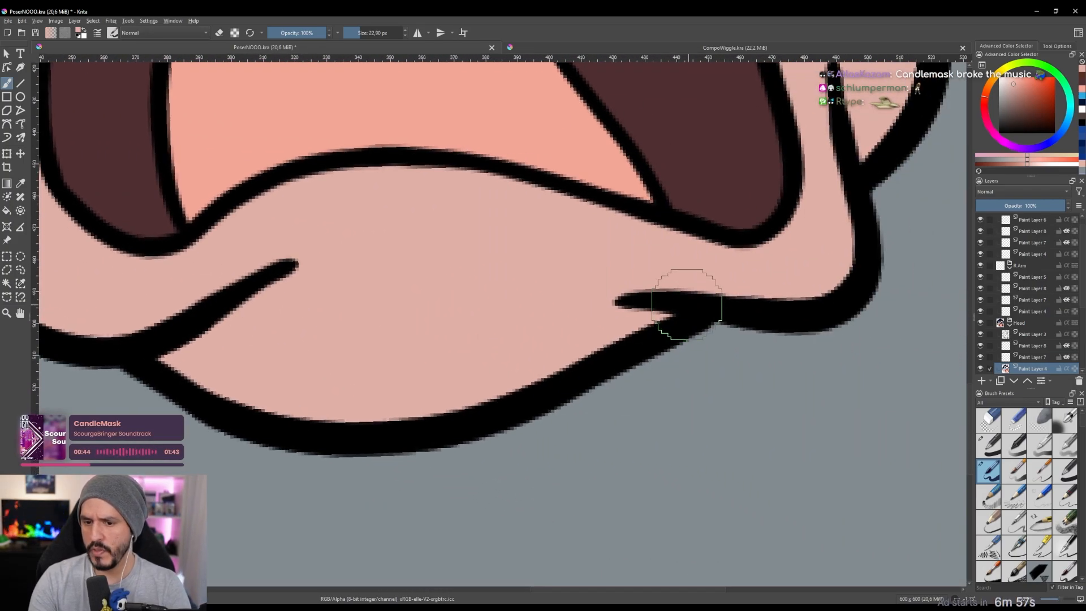
left_click_drag(675, 309, 667, 309)
Paint skin tone into the remaining gaps along the far jaw fold, below the tear drip and between the eyes.
mouse_move(734, 244)
left_mouse_down()
mouse_move(639, 463)
mouse_move(566, 500)
left_mouse_up()
left_click_drag(686, 389, 682, 424)
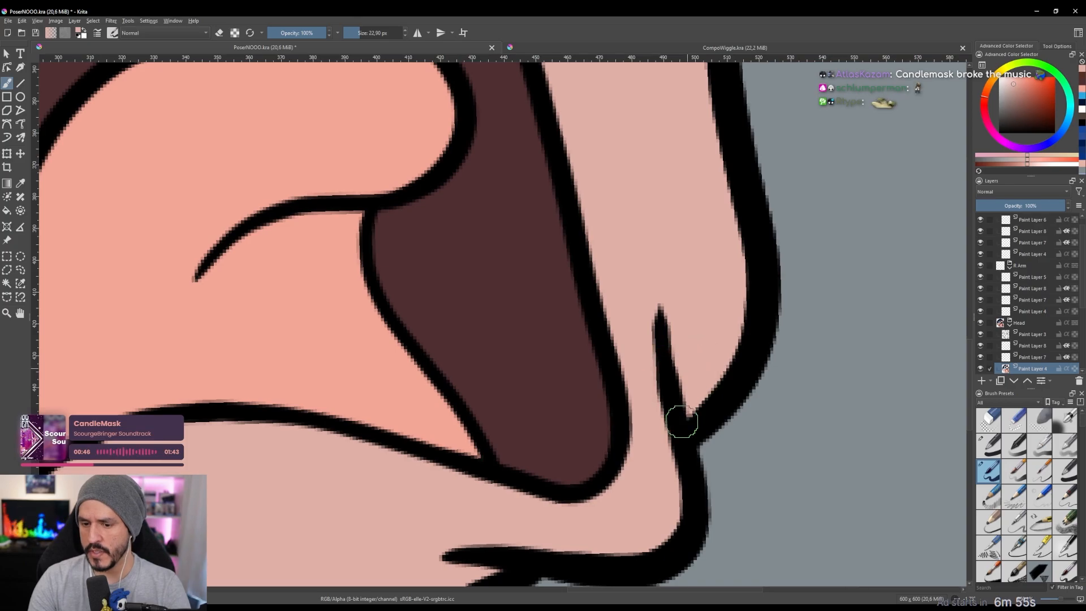
left_click_drag(682, 328, 767, 506)
left_click_drag(713, 336, 713, 277)
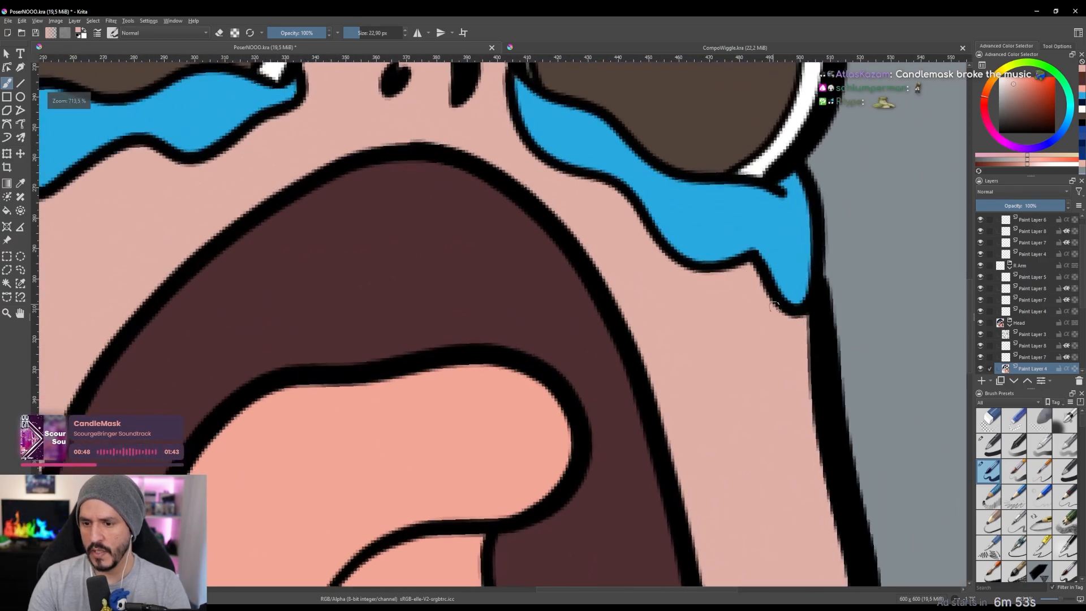
left_click_drag(801, 321, 813, 314)
mouse_move(624, 135)
left_mouse_down()
mouse_move(715, 261)
mouse_move(771, 312)
left_mouse_up()
left_click_drag(748, 249, 749, 286)
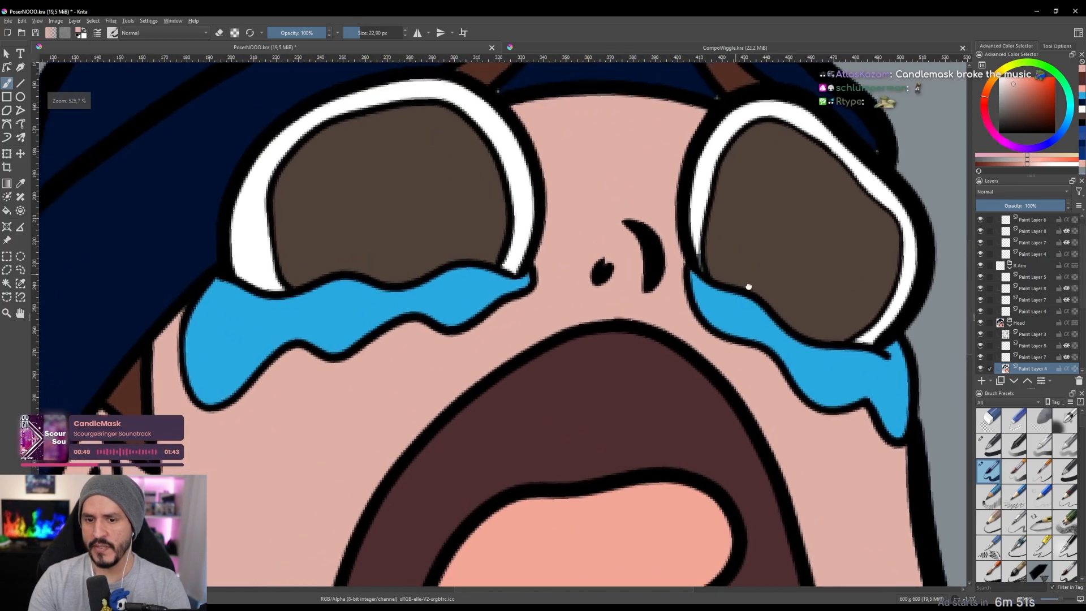
left_click_drag(683, 237, 678, 192)
mouse_move(598, 221)
left_mouse_down()
mouse_move(635, 303)
mouse_move(634, 339)
left_mouse_up()
left_click_drag(634, 300, 658, 281)
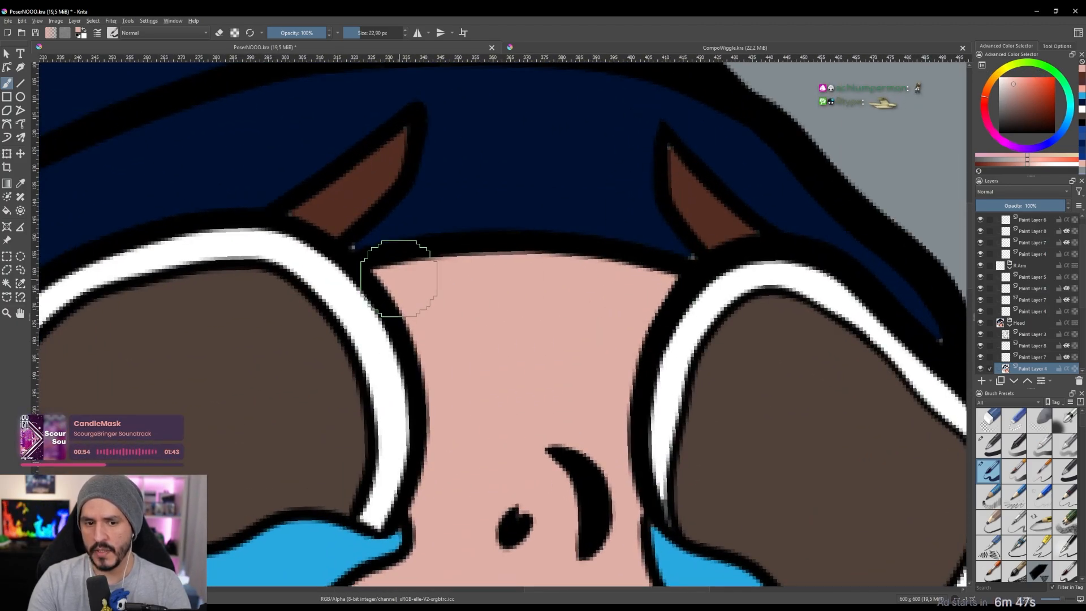
Sample the beanie's navy and paint it into the unfilled gaps beside the eyebrows, along the brim's far corner and above the ear.
left_click(487, 217, "ctrl")
left_click_drag(357, 246, 348, 251)
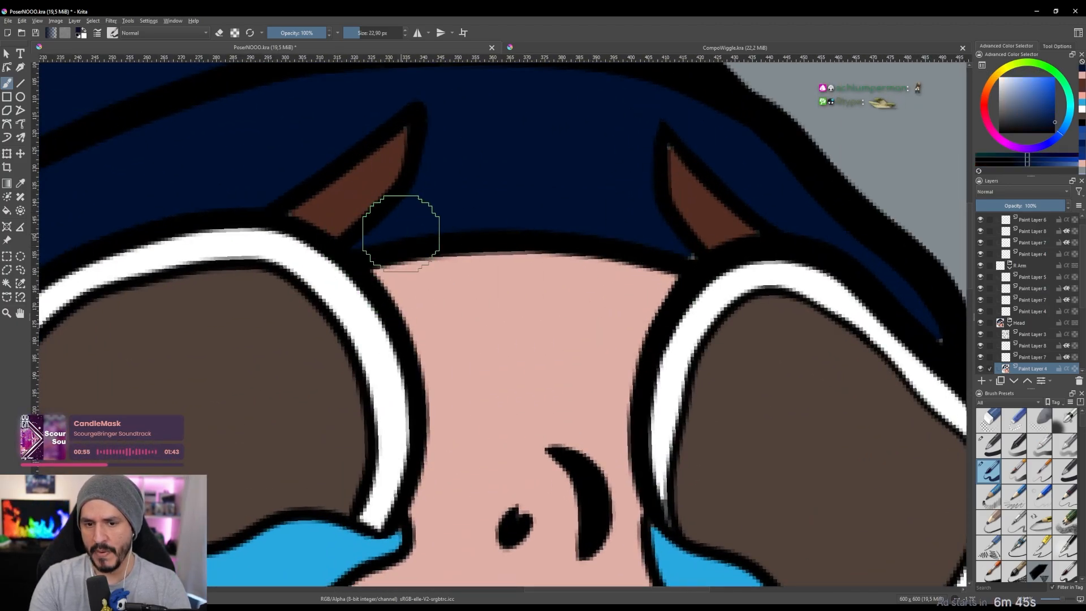
left_click_drag(694, 256, 689, 259)
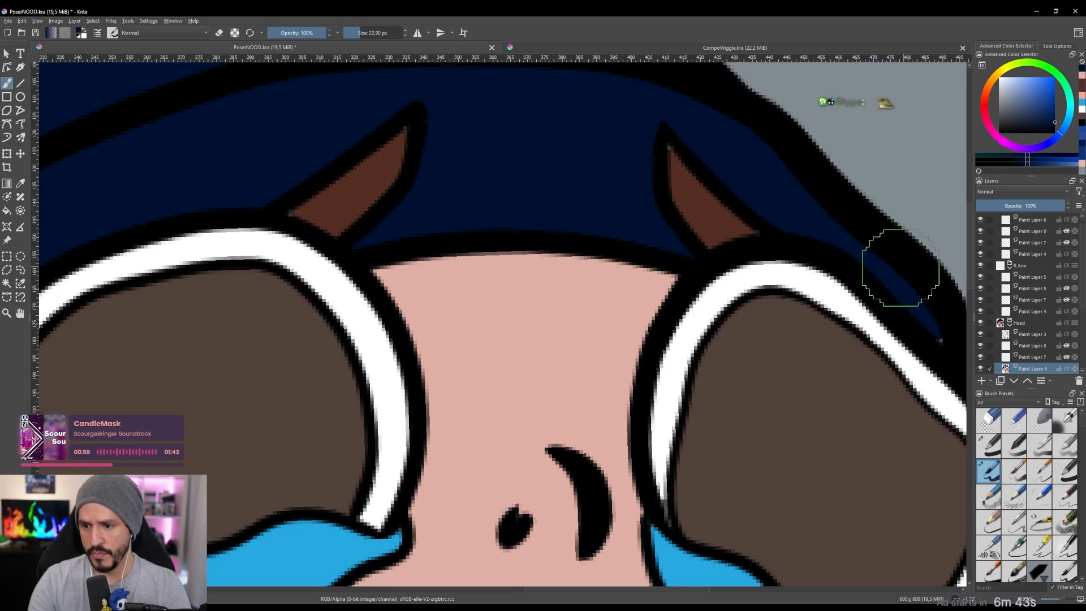
mouse_move(859, 265)
left_mouse_down()
mouse_move(756, 196)
mouse_move(838, 270)
left_mouse_up()
scroll(838, 270, "down", 3)
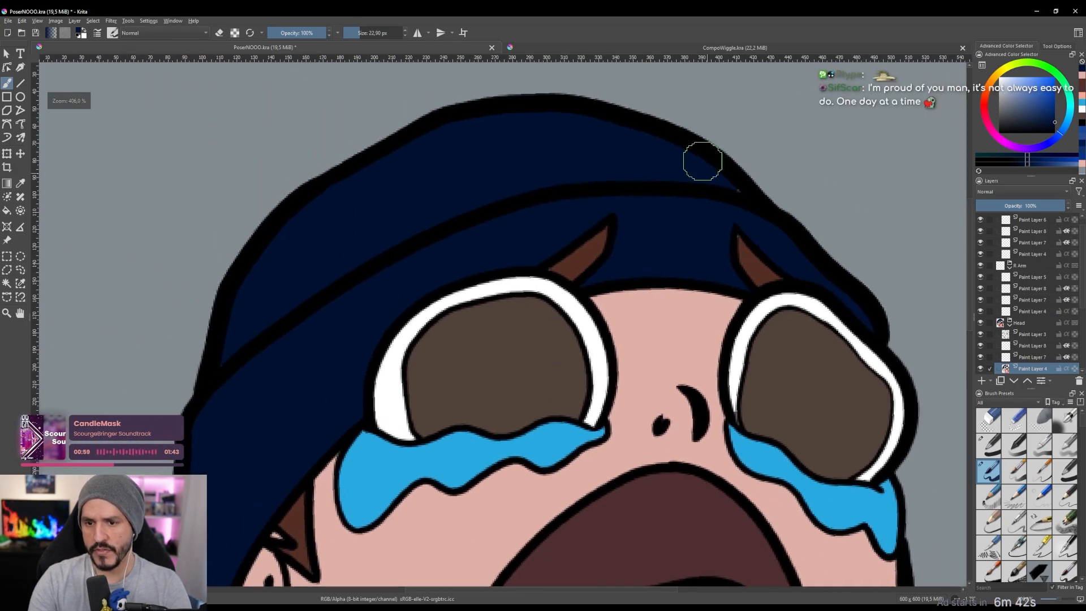
left_click_drag(314, 393, 482, 221)
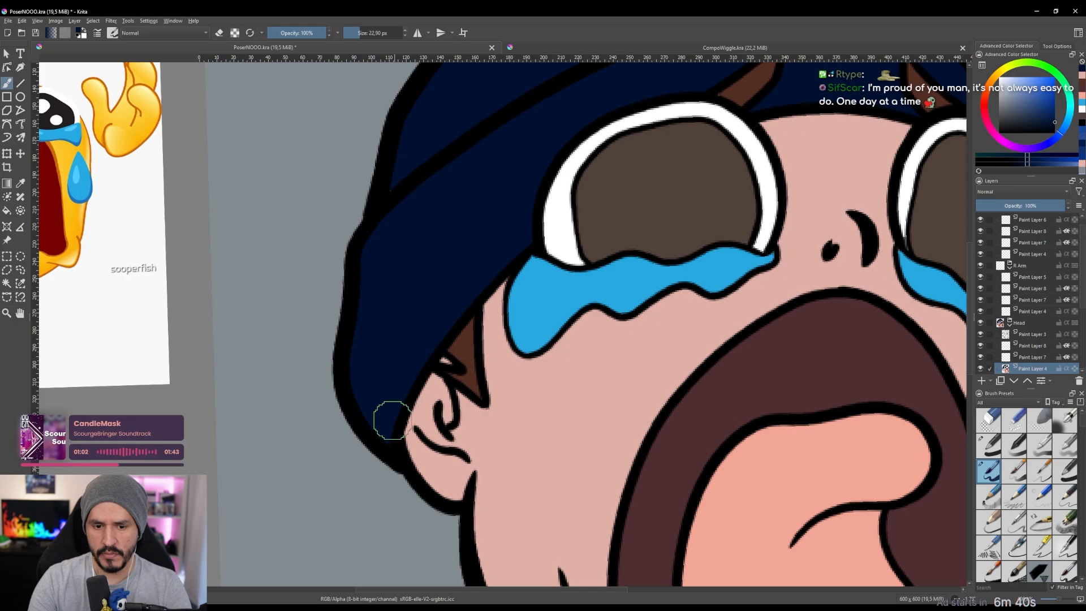
left_click_drag(392, 422, 394, 395)
Sample the eyebrow brown and paint it into the unfilled gaps at the ends of both eyebrows.
left_click_drag(560, 278, 462, 328)
mouse_move(662, 186)
left_mouse_down()
mouse_move(626, 236)
mouse_move(550, 401)
left_mouse_up()
left_click_drag(549, 401, 531, 201)
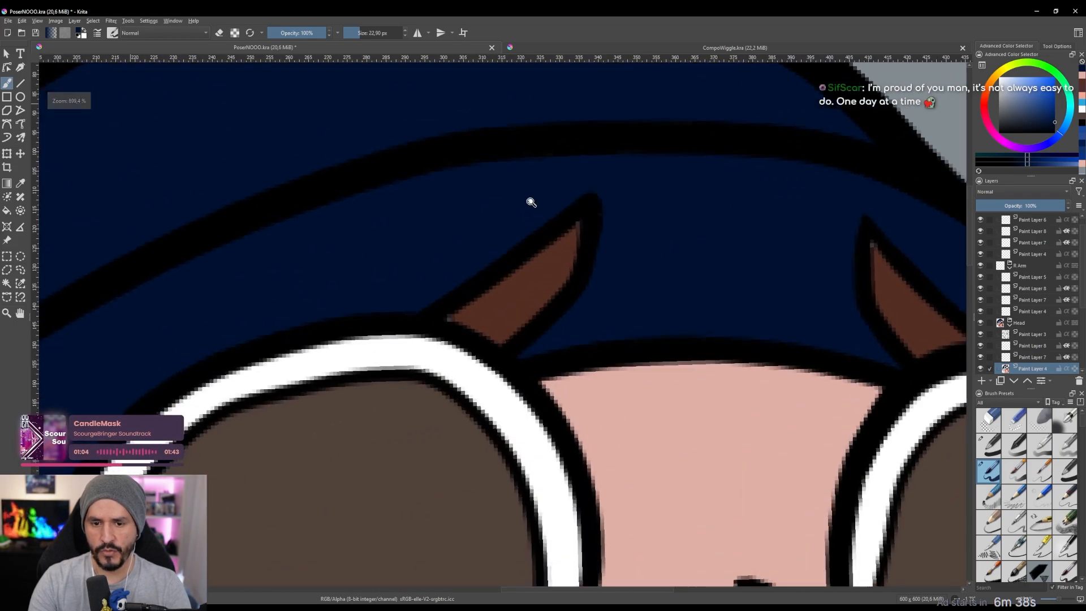
left_click(504, 303, "ctrl")
left_click_drag(464, 315, 448, 323)
left_click_drag(707, 237, 563, 253)
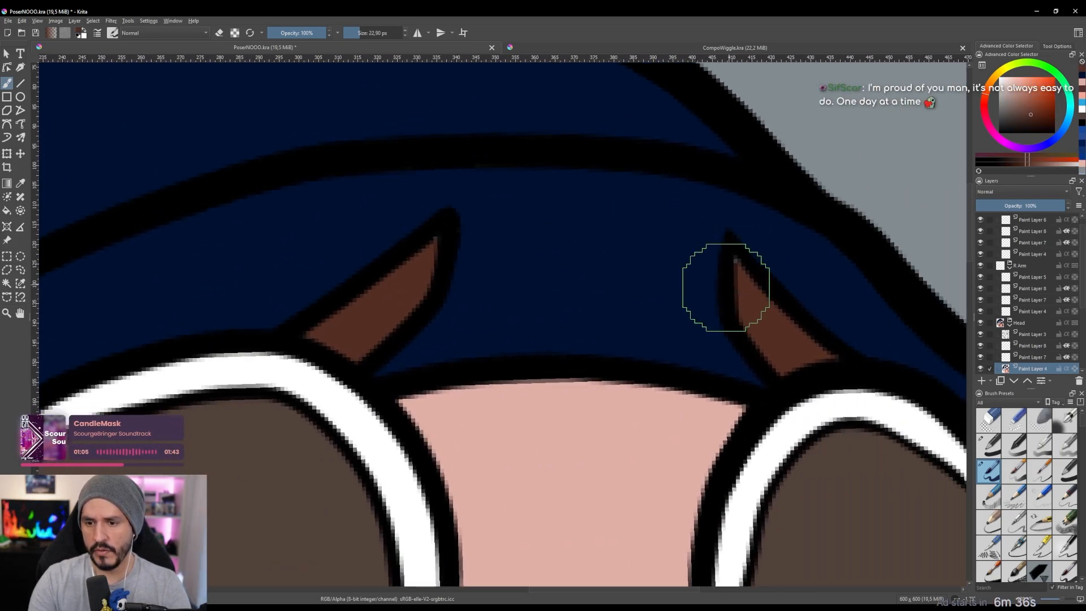
left_click_drag(738, 263, 740, 261)
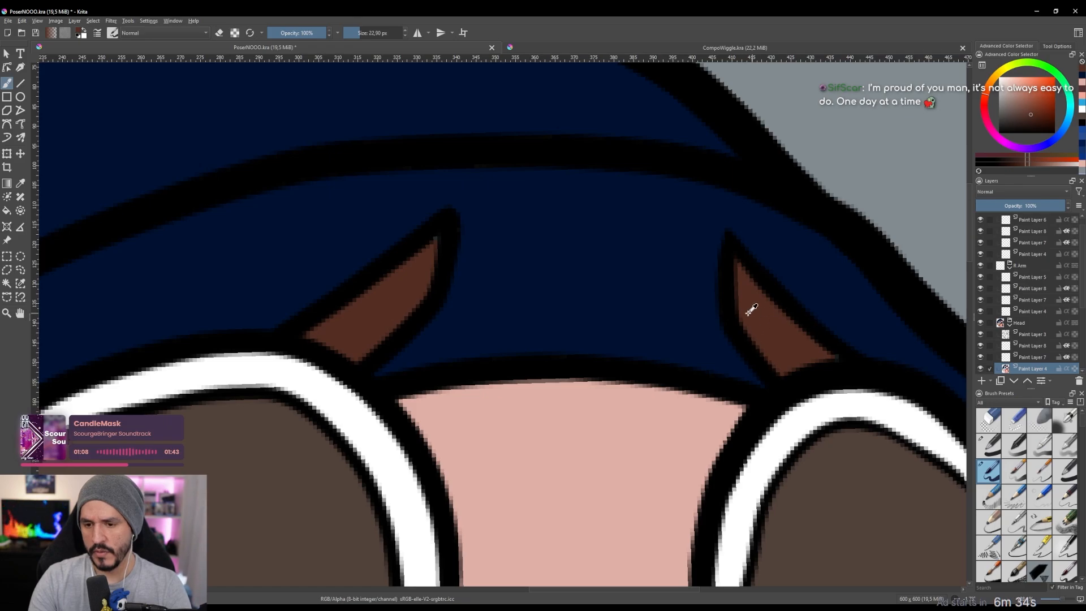
left_click(819, 306, "ctrl")
left_click(790, 349, "ctrl")
Sample the tear blue and paint it into the gap at the inner corner of the near eye's tear.
left_click_drag(730, 344, 703, 218)
left_click_drag(684, 302, 618, 189)
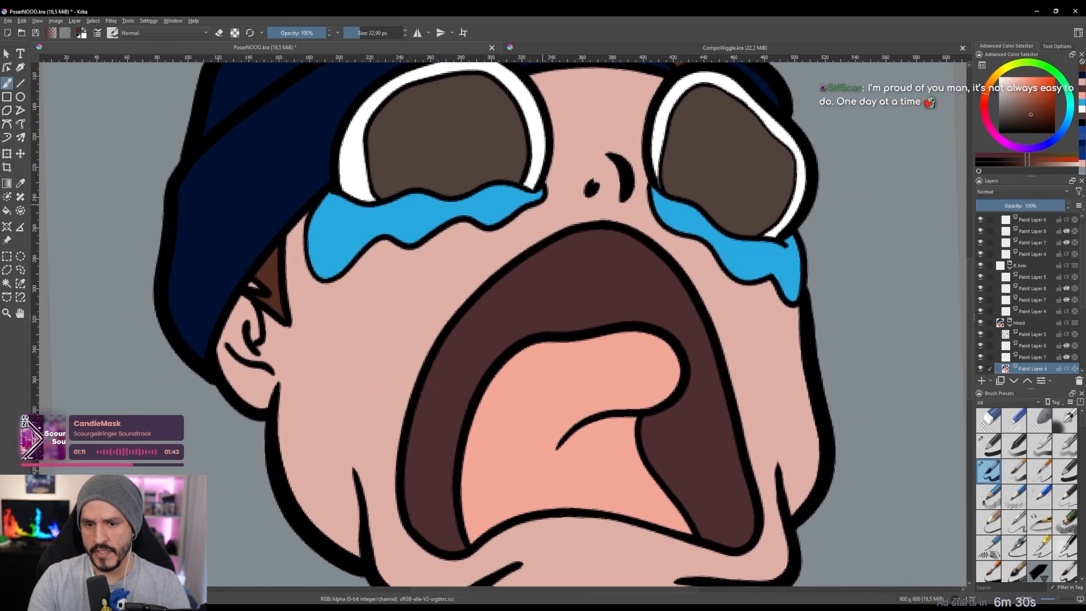
mouse_move(534, 194)
left_mouse_down()
mouse_move(534, 152)
mouse_move(558, 195)
left_mouse_up()
left_click(506, 206, "ctrl")
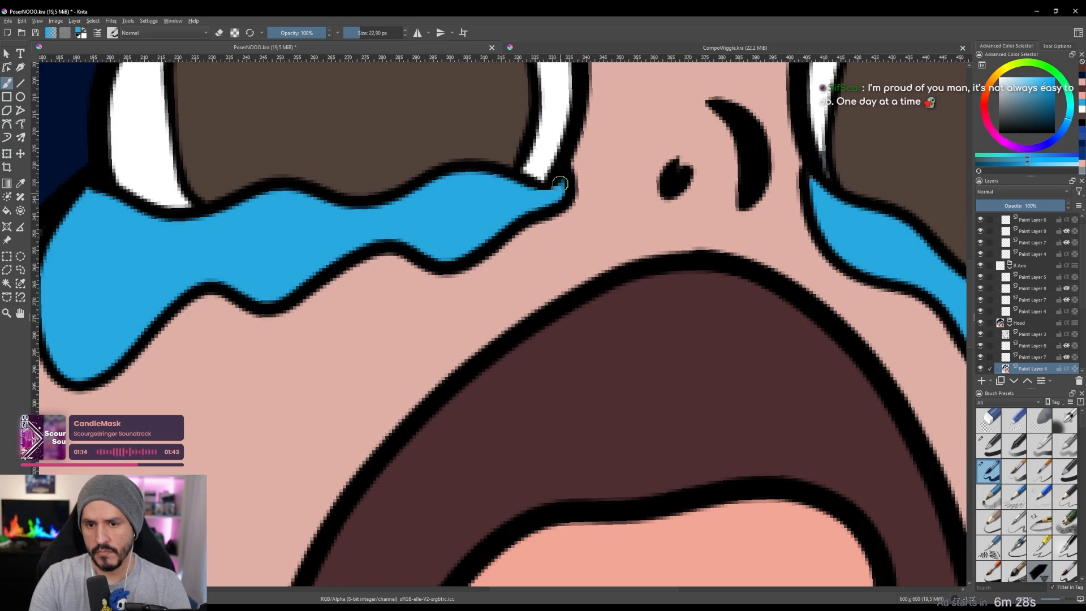
Sample the eye white and paint it into the thin gaps where both eye whites meet the tears.
mouse_move(810, 178)
left_mouse_down()
mouse_move(813, 191)
mouse_move(575, 288)
left_mouse_up()
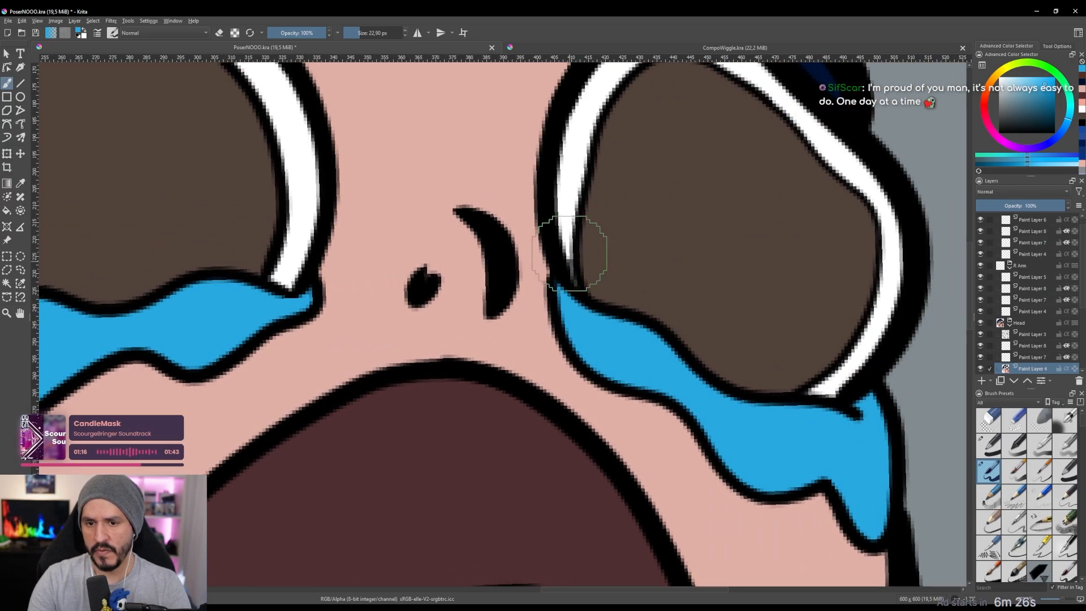
left_click(569, 179, "ctrl")
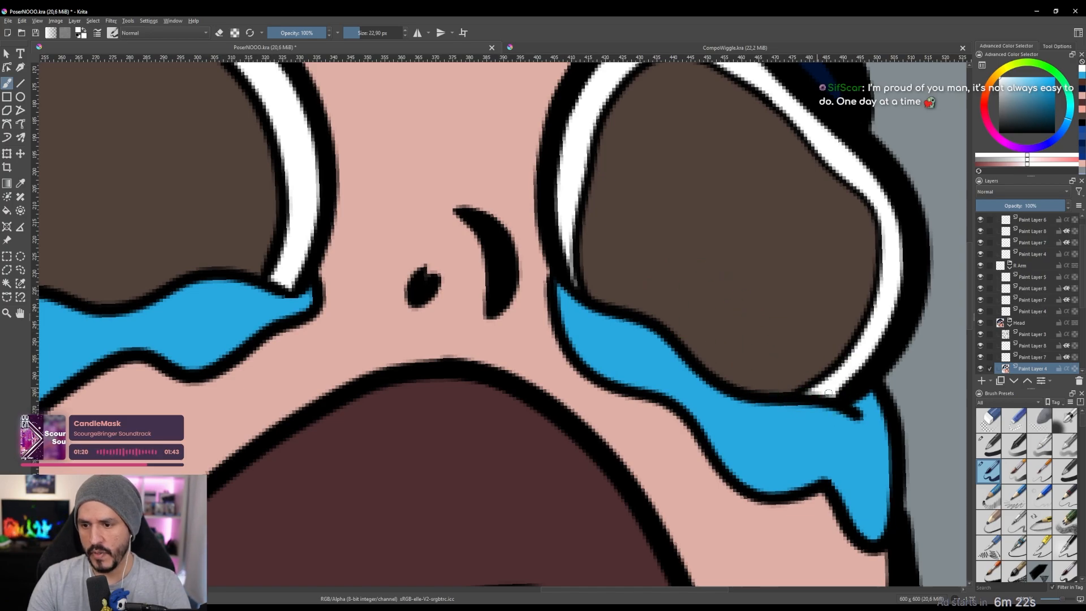
mouse_move(362, 273)
left_mouse_down()
mouse_move(390, 283)
mouse_move(616, 275)
left_mouse_up()
left_click_drag(531, 280, 548, 290)
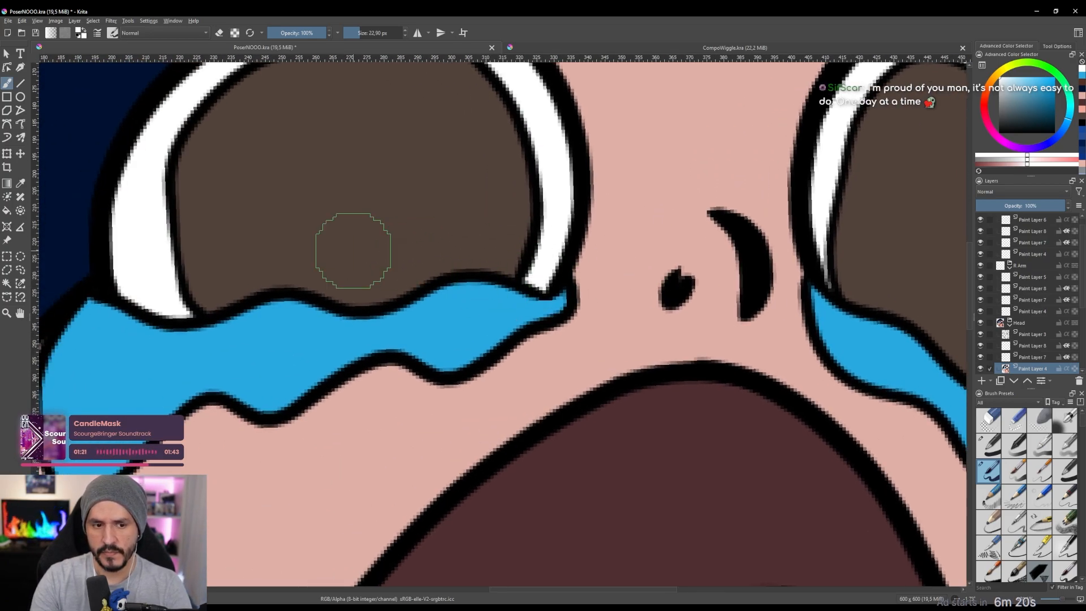
scroll(353, 250, "down", 3)
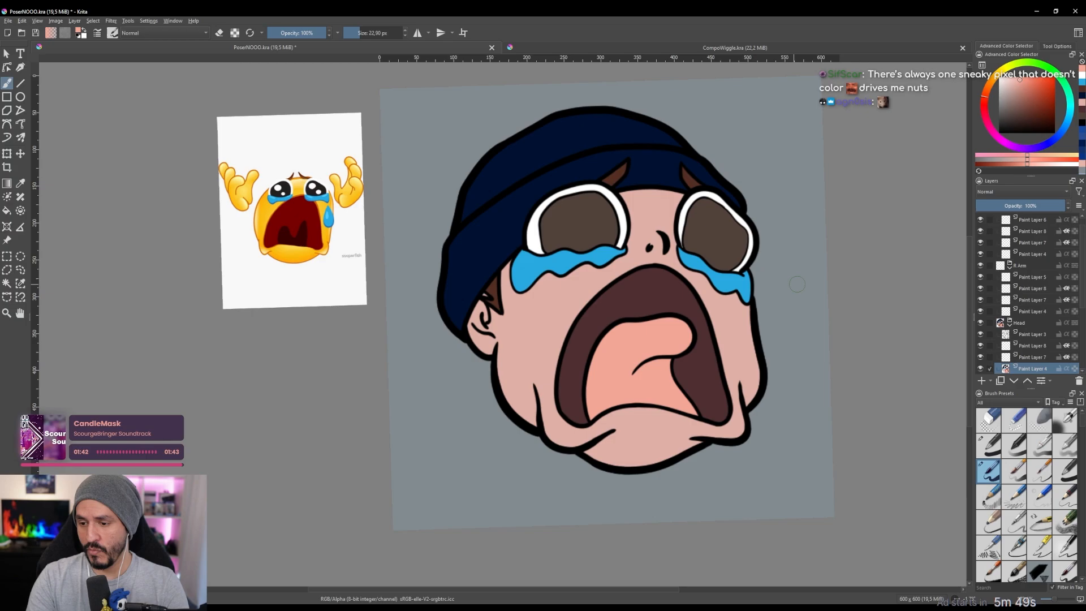
On the Head group's Multiply shading layer, paint a curved shadow edge down the cheek from the near tear to the jaw crease.
left_click(1028, 359)
mouse_move(597, 311)
left_mouse_down()
mouse_move(553, 278)
mouse_move(580, 310)
mouse_move(561, 290)
left_mouse_up()
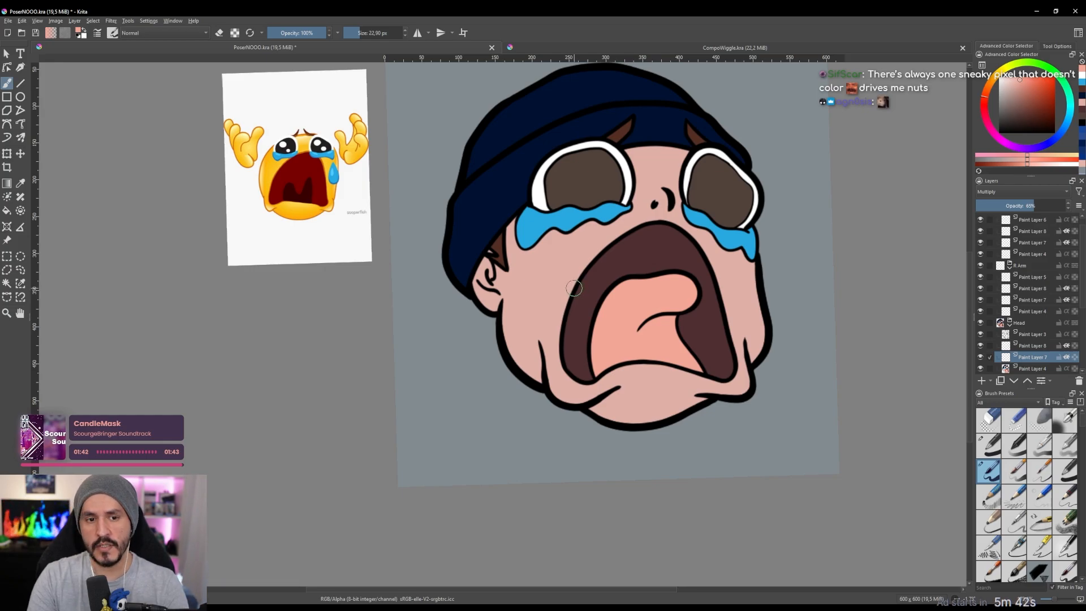
scroll(578, 288, "up", 4)
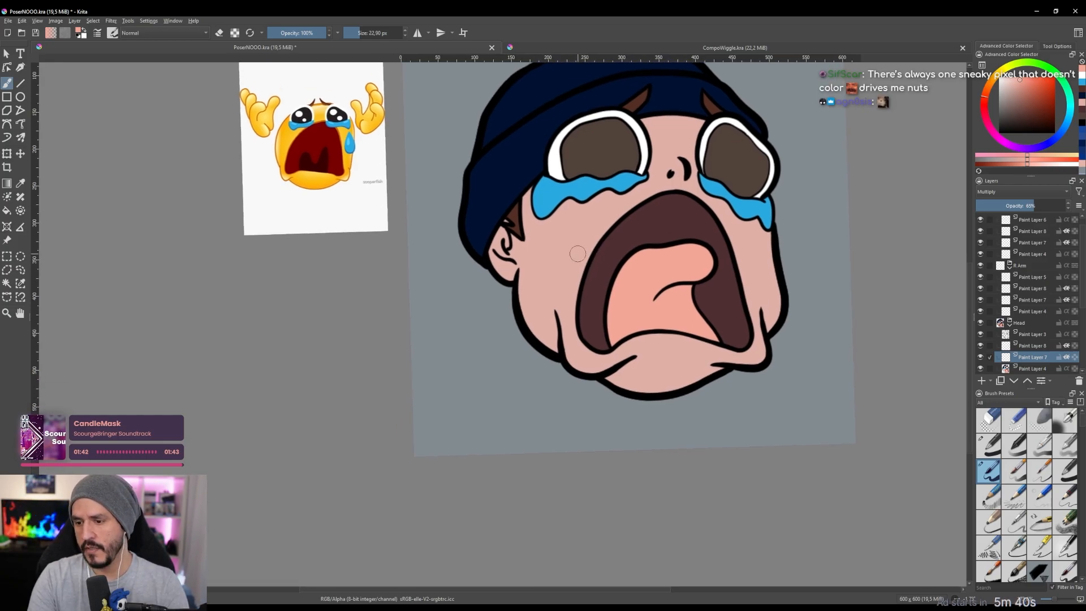
scroll(560, 243, "down", 2)
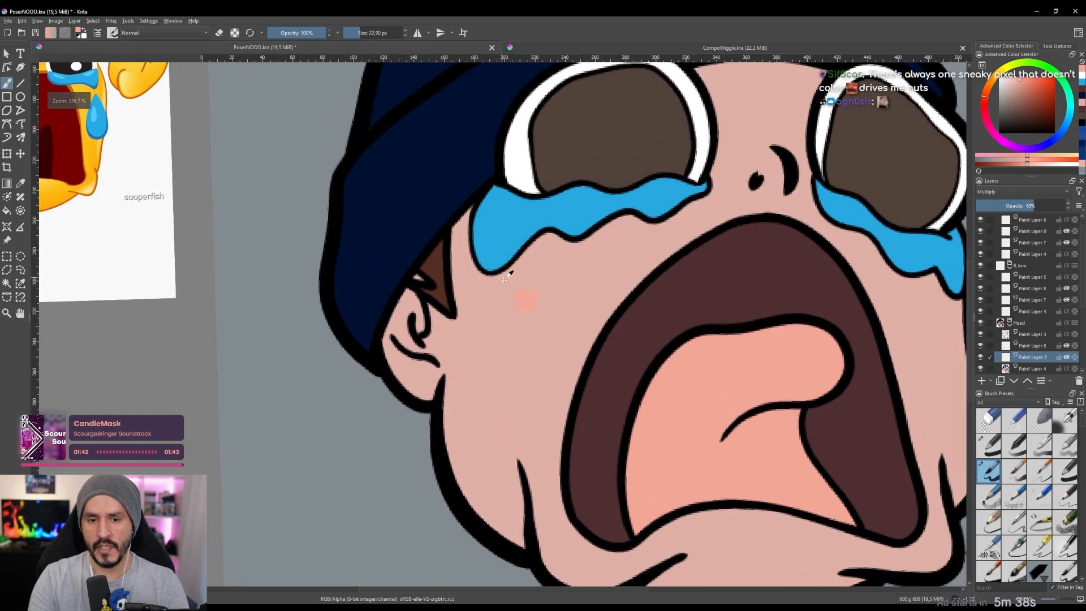
scroll(538, 283, "down", 1)
scroll(521, 282, "up", 3)
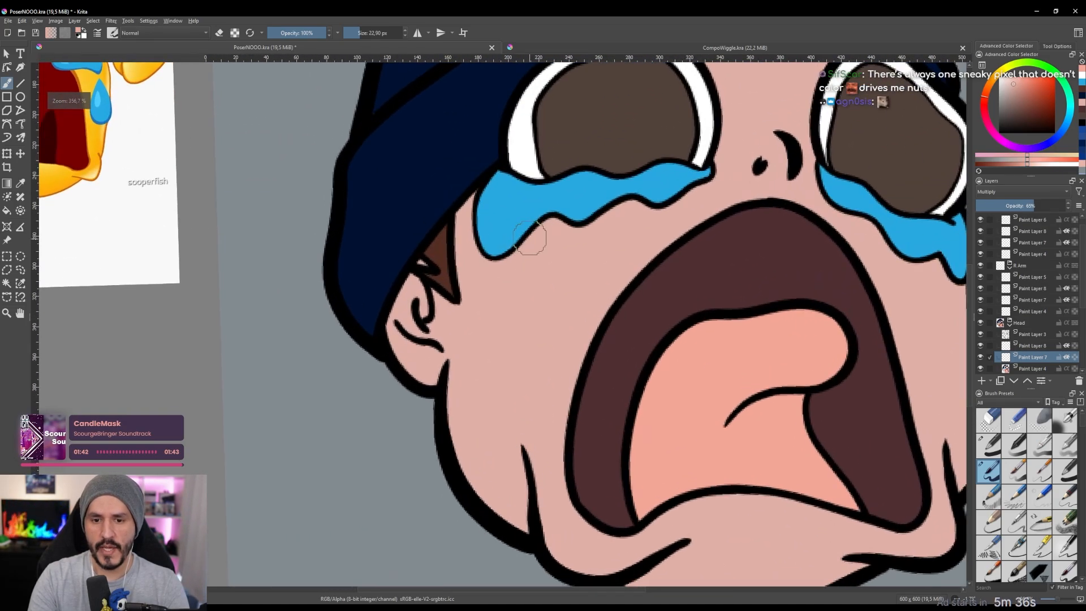
mouse_move(538, 225)
left_mouse_down()
mouse_move(518, 263)
mouse_move(509, 339)
mouse_move(529, 533)
left_mouse_up()
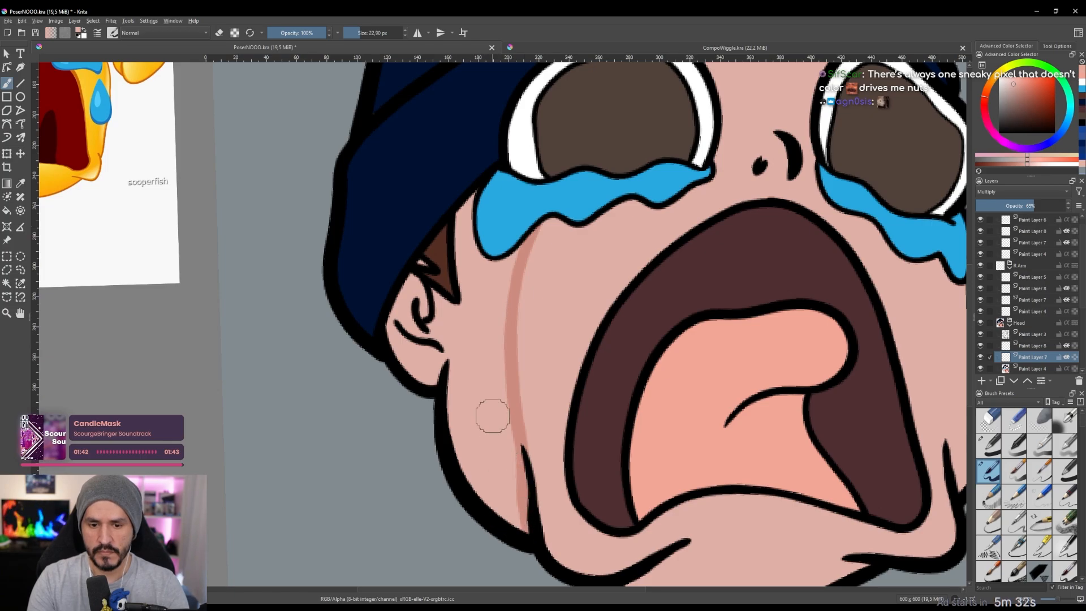
Fill the side of the face and the ear behind the cheek's shadow edge with the shading colour.
key("f")
left_click(489, 371)
scroll(492, 384, "down", 5)
scroll(492, 340, "up", 6)
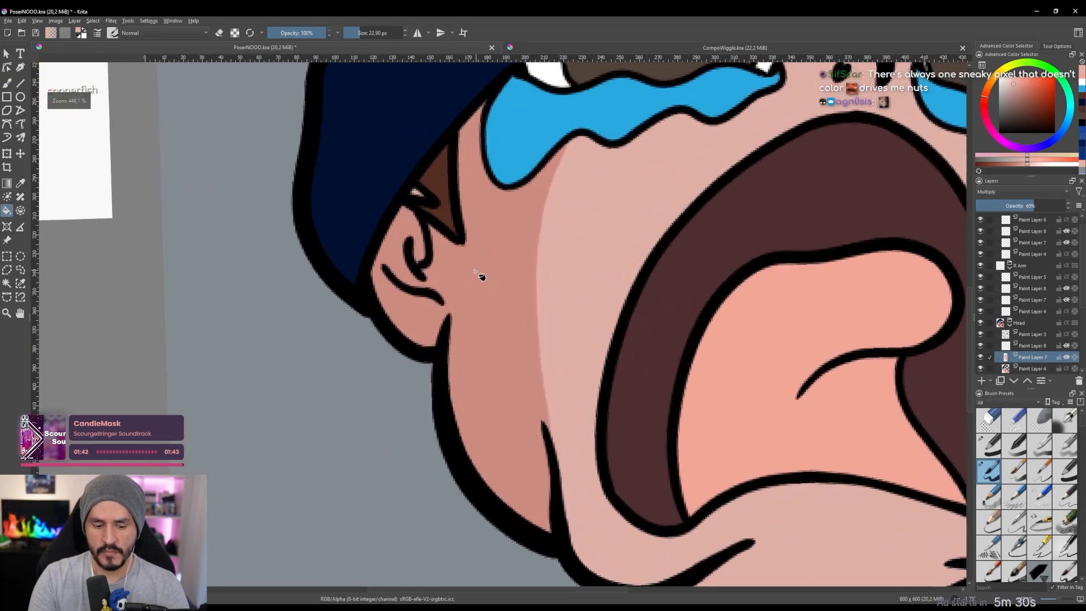
Brush a curved shadow edge across the chin between the two chin creases, undoing the first stroke and redrawing it longer.
key("b")
scroll(480, 276, "down", 2)
scroll(419, 307, "down", 3)
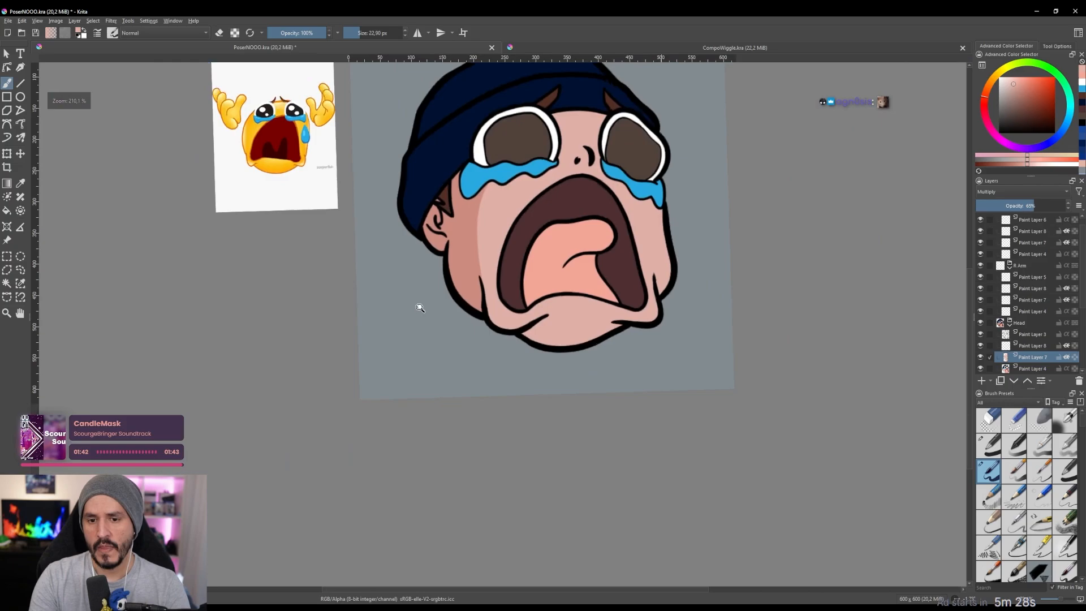
left_click_drag(420, 307, 417, 370)
left_click_drag(539, 252, 537, 281)
mouse_move(521, 252)
left_mouse_down()
mouse_move(616, 257)
mouse_move(539, 232)
mouse_move(539, 195)
left_mouse_up()
left_click_drag(456, 416, 512, 344)
mouse_move(640, 303)
left_mouse_down()
mouse_move(541, 226)
mouse_move(549, 202)
mouse_move(569, 213)
left_mouse_up()
mouse_move(570, 213)
left_mouse_down()
mouse_move(567, 190)
mouse_move(618, 189)
mouse_move(574, 263)
mouse_move(560, 324)
left_mouse_up()
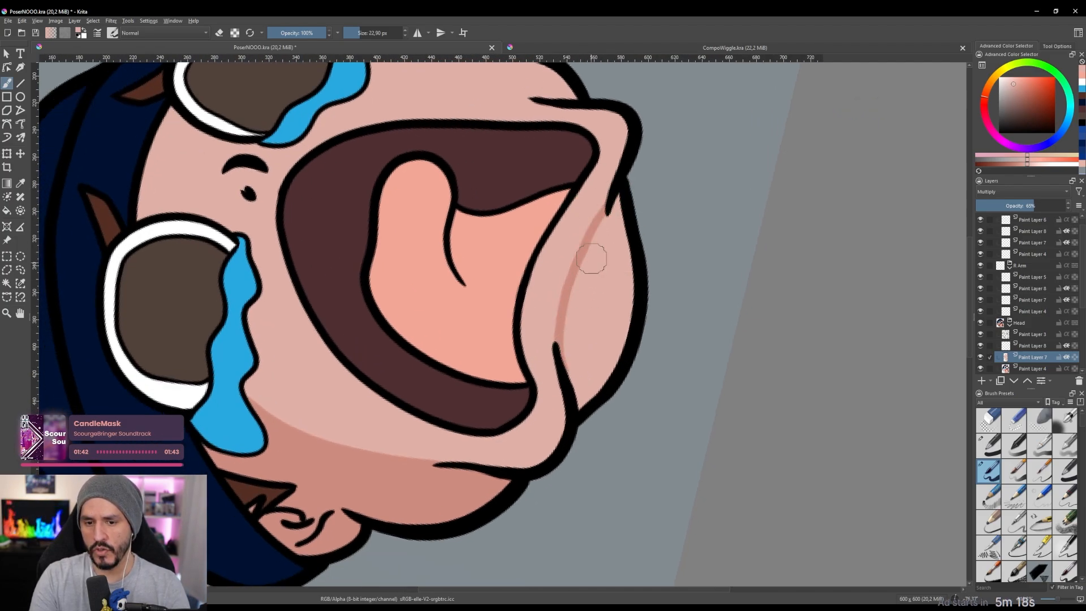
key("ctrl+z")
mouse_move(622, 182)
left_mouse_down()
mouse_move(574, 280)
mouse_move(561, 362)
left_mouse_up()
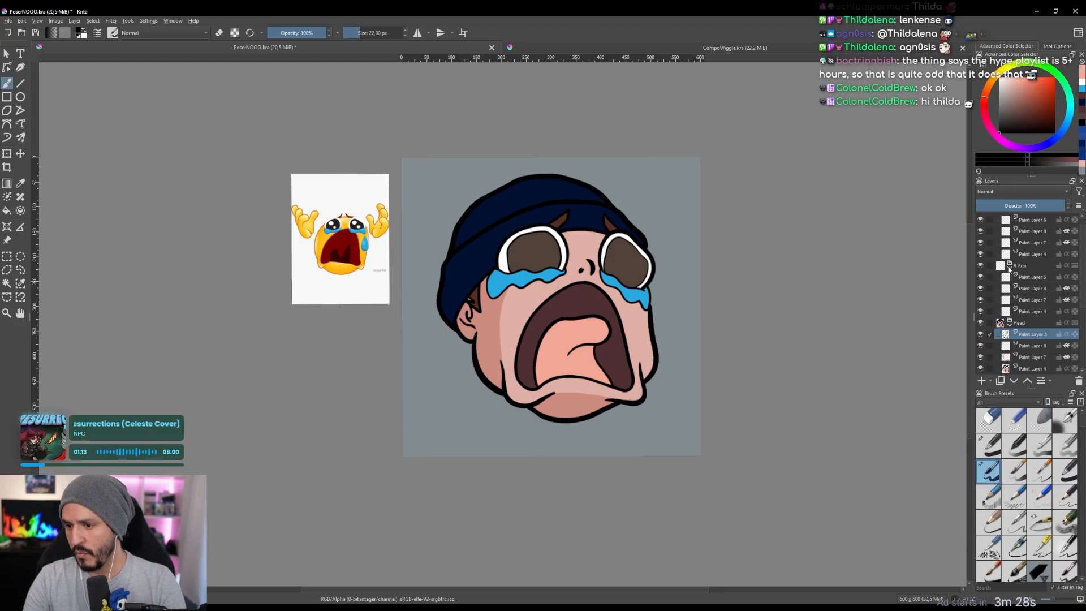
Select the top paint layer in the L Arm group and hide the Head group.
scroll(1083, 254, "up", 1)
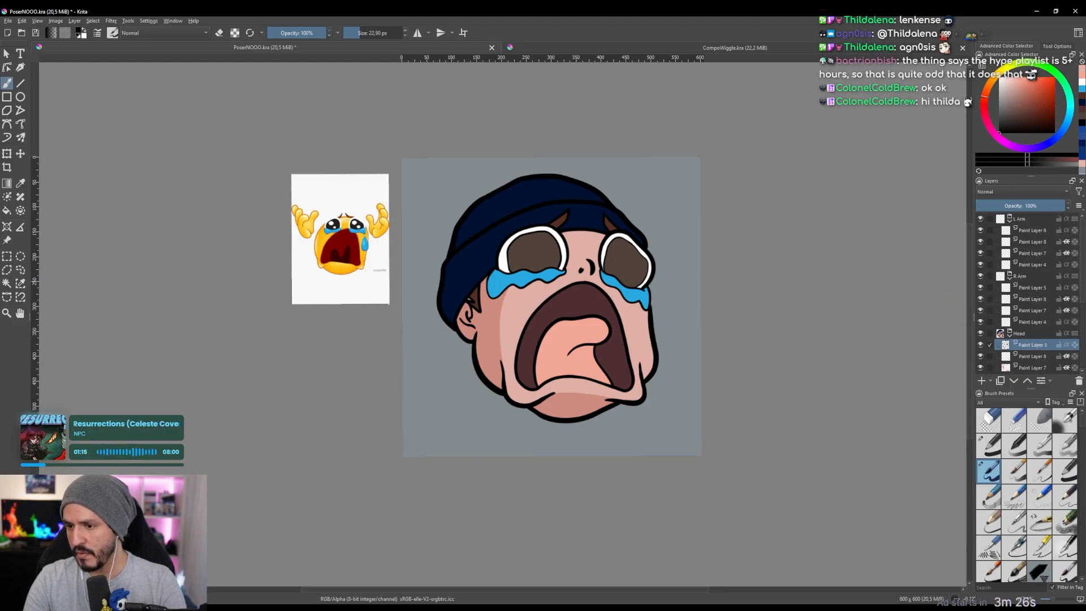
left_click(1012, 233)
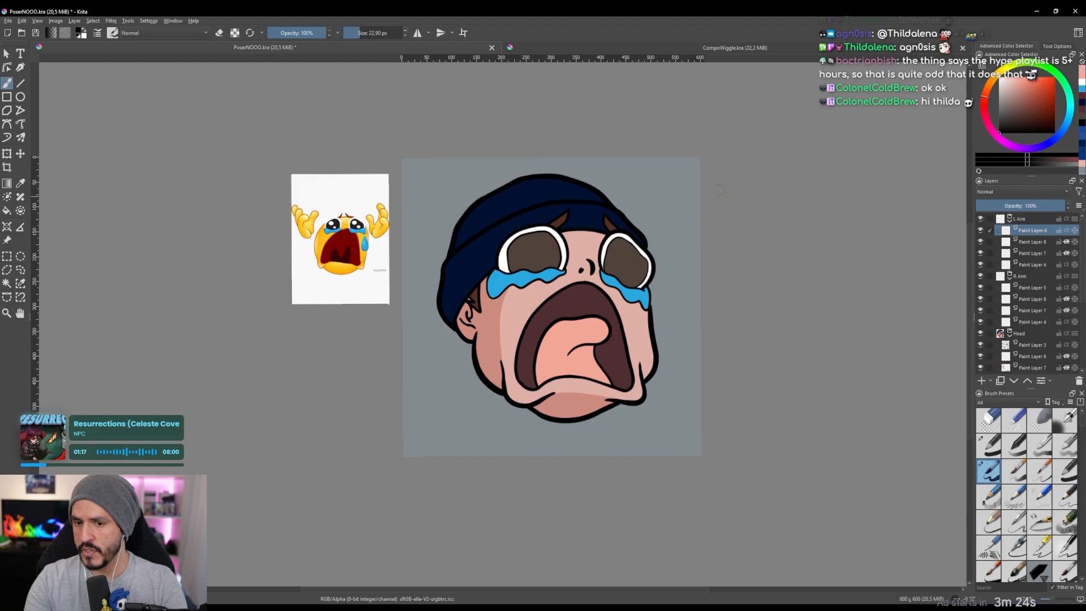
left_click(980, 333)
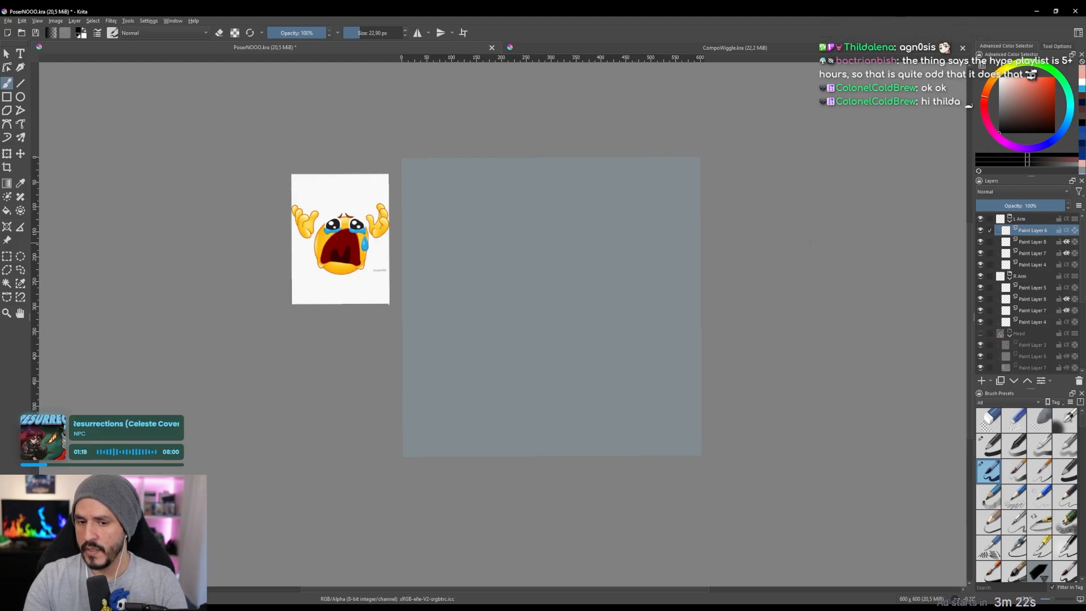
Sketch a small black-outlined figure on the near side of the canvas with an oval head, two arms and two legs.
mouse_move(490, 296)
left_mouse_down()
mouse_move(511, 264)
mouse_move(502, 279)
left_mouse_up()
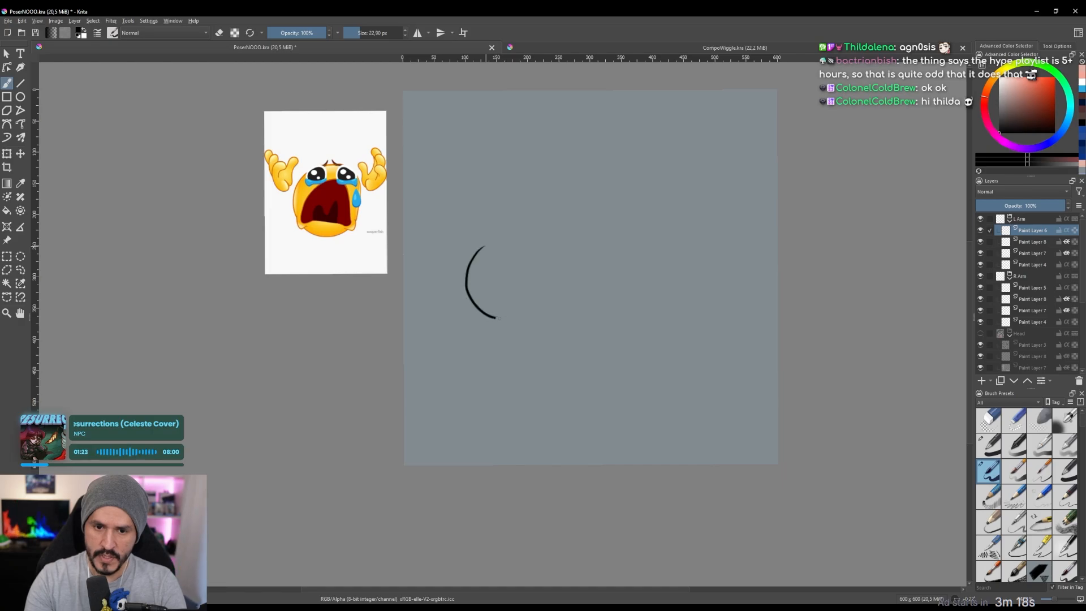
mouse_move(498, 318)
left_mouse_down()
mouse_move(529, 280)
mouse_move(493, 242)
left_mouse_up()
mouse_move(526, 314)
left_mouse_down()
mouse_move(519, 249)
mouse_move(471, 256)
mouse_move(493, 315)
mouse_move(532, 283)
mouse_move(486, 243)
left_mouse_up()
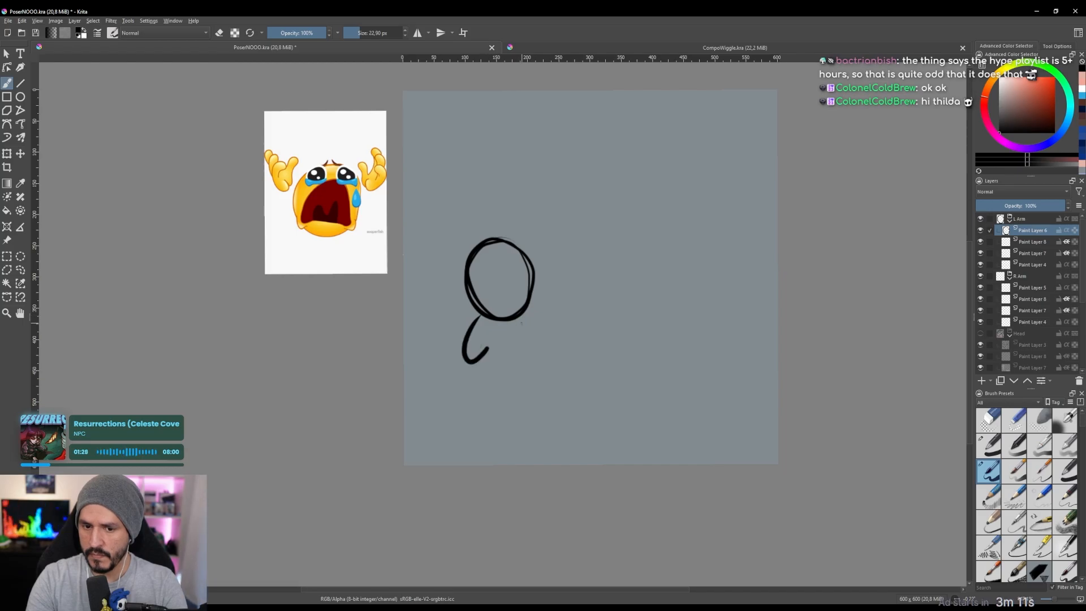
mouse_move(522, 371)
left_mouse_down()
mouse_move(522, 390)
mouse_move(489, 394)
left_mouse_up()
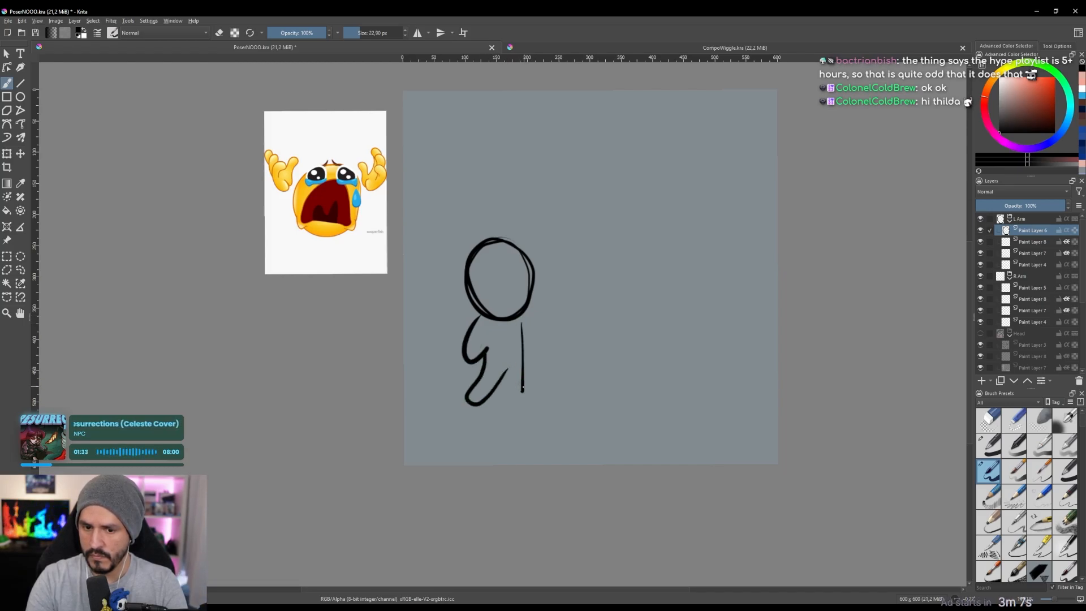
left_click_drag(527, 317, 531, 344)
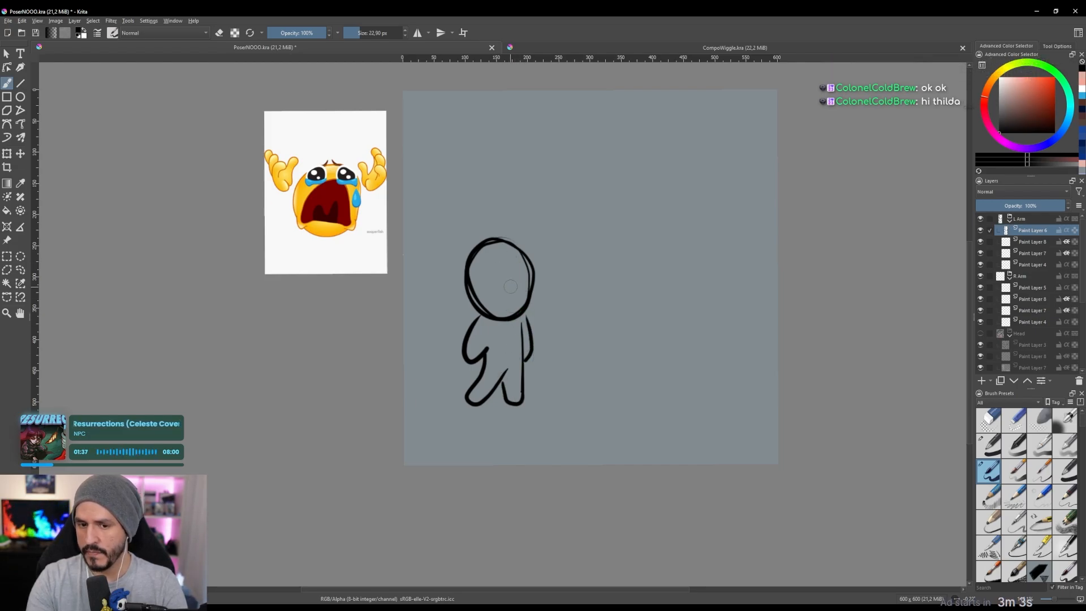
Add two eyes, a small mouth, a curl of hair and a short ground line to the doodled figure.
left_click_drag(516, 272, 516, 278)
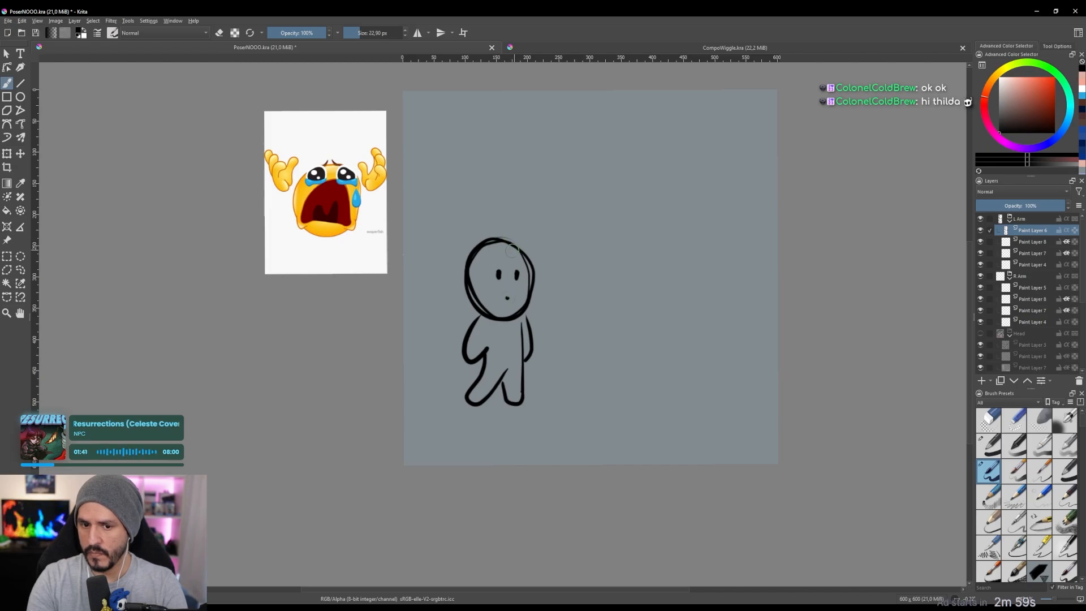
mouse_move(582, 251)
left_mouse_down()
mouse_move(583, 303)
mouse_move(574, 228)
mouse_move(584, 205)
mouse_move(576, 273)
mouse_move(533, 301)
left_mouse_up()
left_click_drag(460, 396, 432, 395)
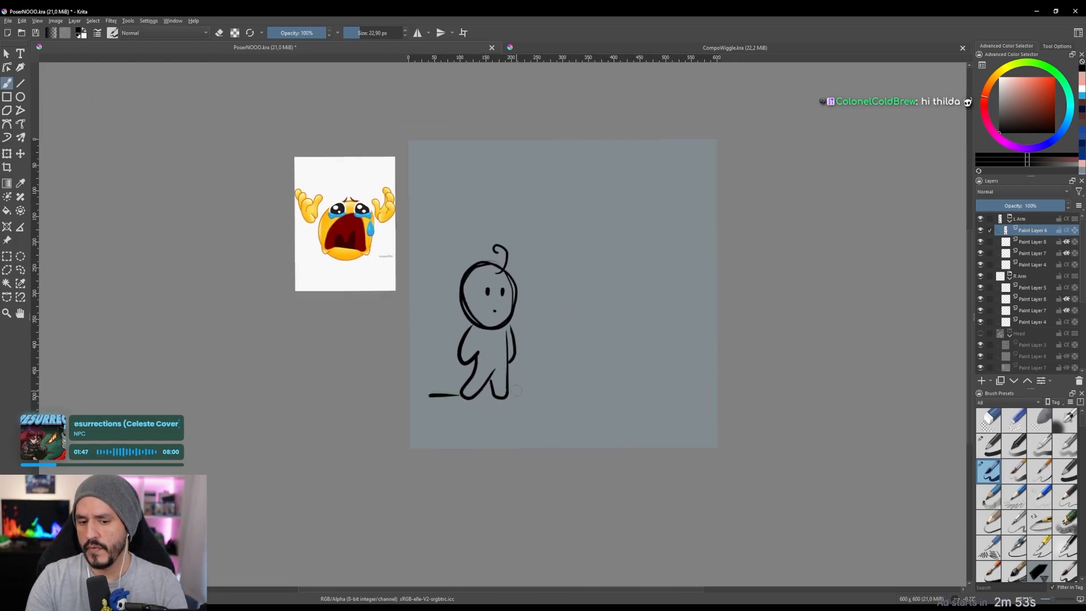
Sketch a light bulb with short rays in the canvas's upper right area, aimed at the stick figure.
left_click_drag(677, 295, 735, 306)
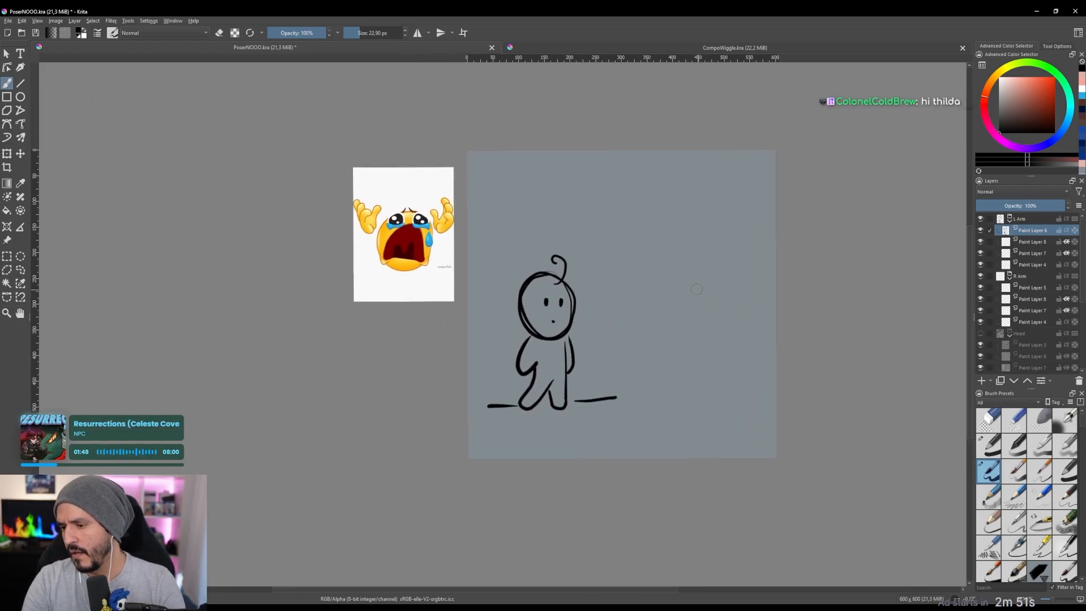
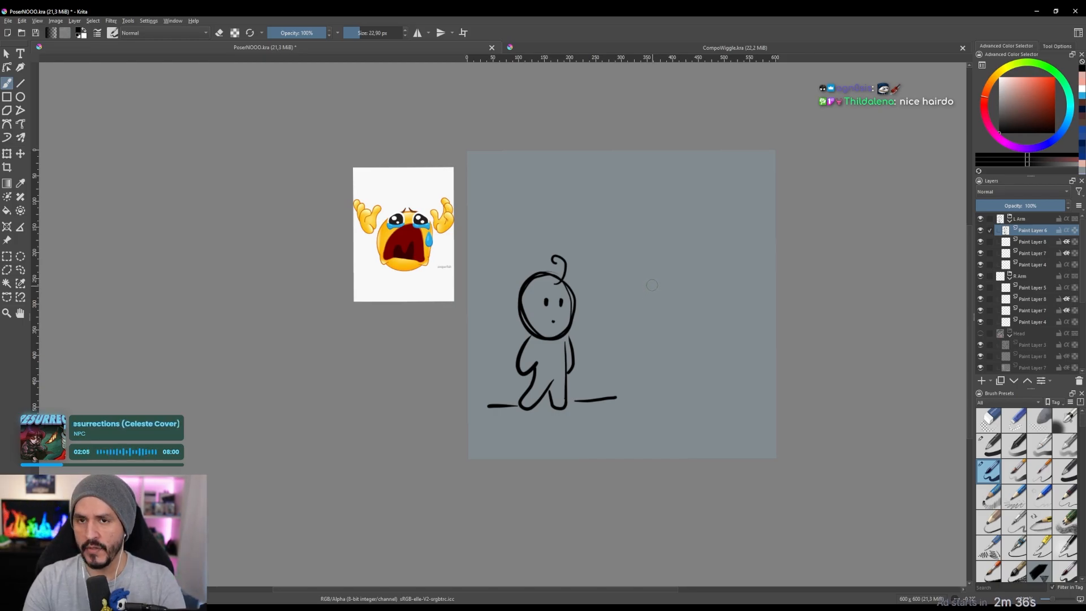
scroll(683, 245, "up", 4)
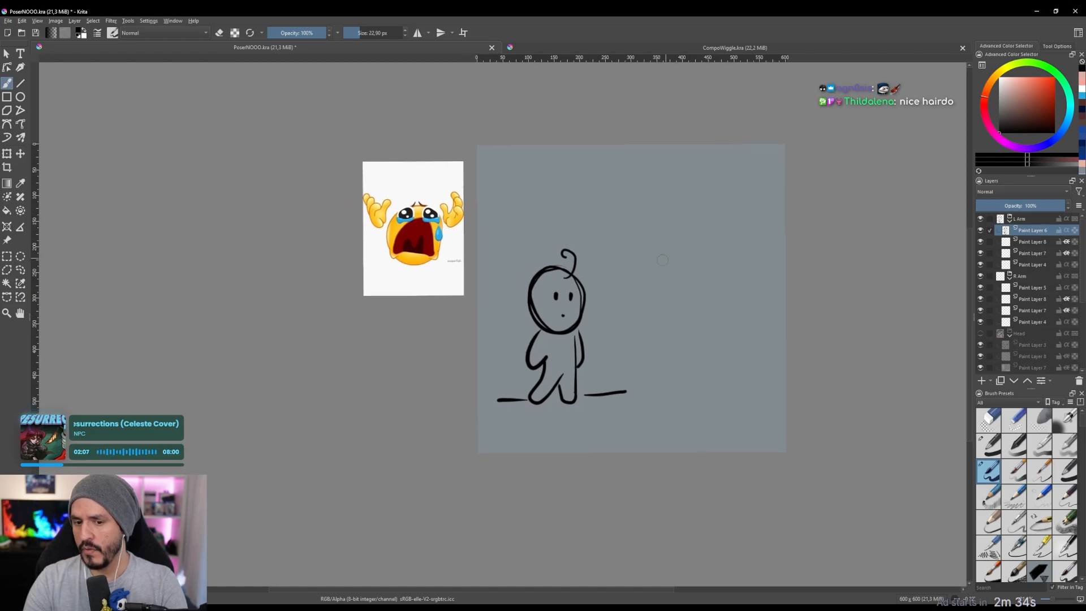
scroll(659, 243, "down", 5)
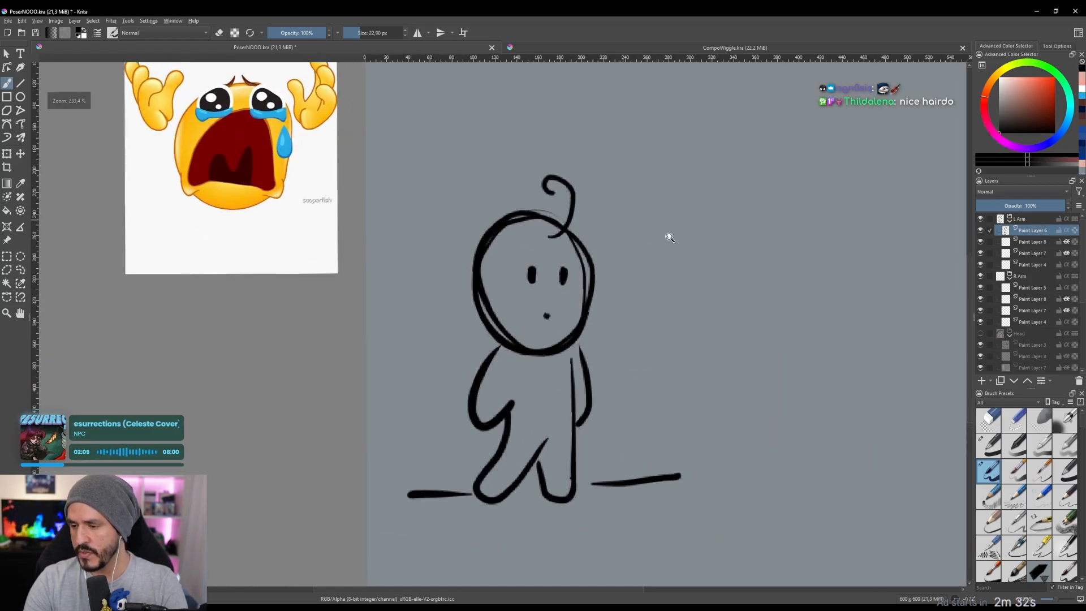
scroll(642, 259, "up", 3)
scroll(652, 259, "down", 2)
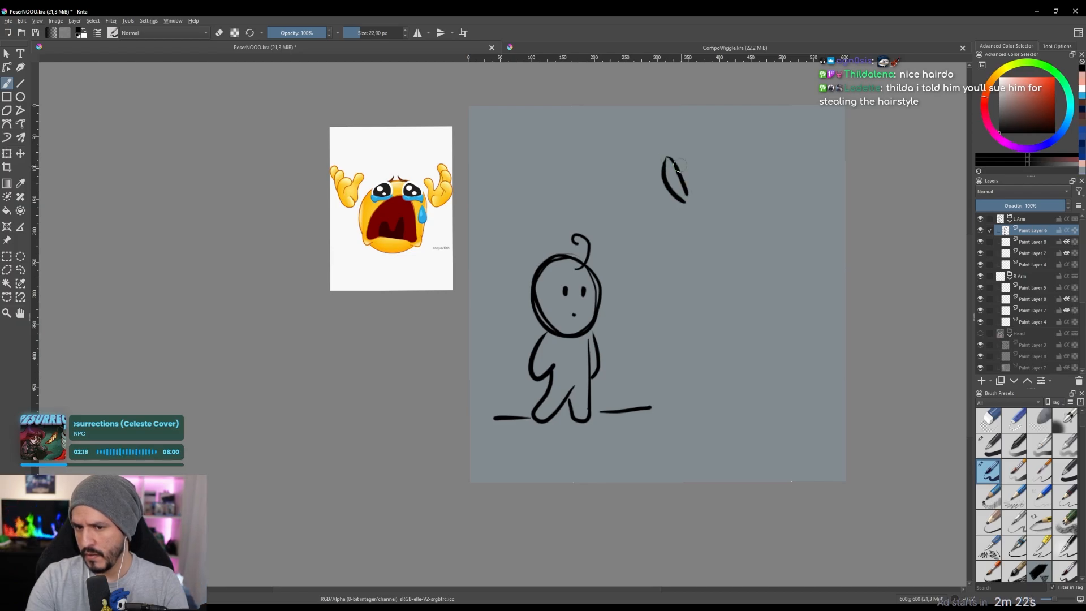
left_click_drag(666, 155, 720, 169)
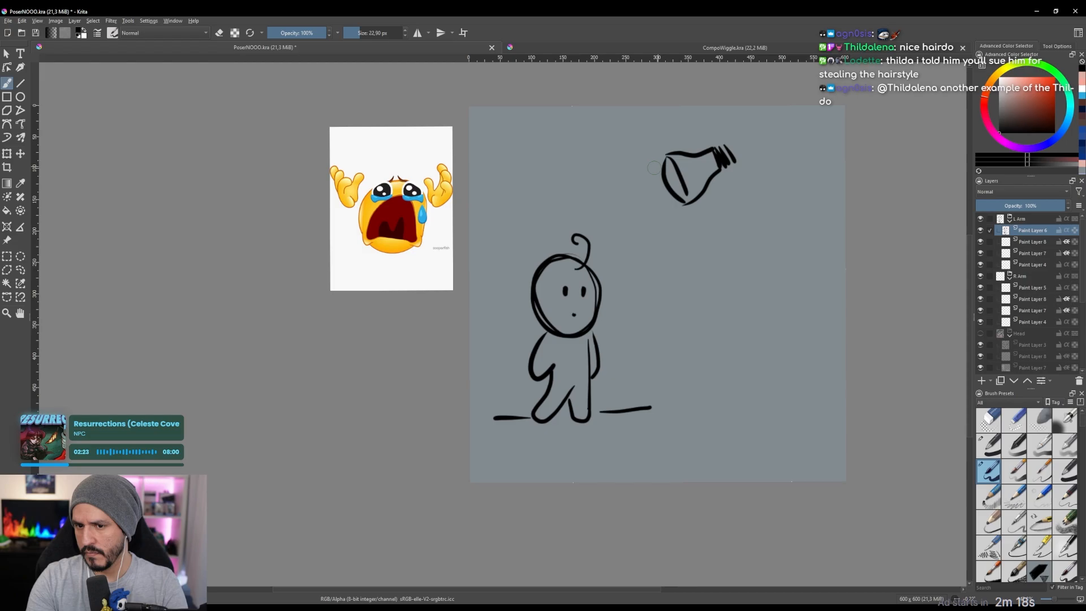
left_click_drag(653, 168, 629, 161)
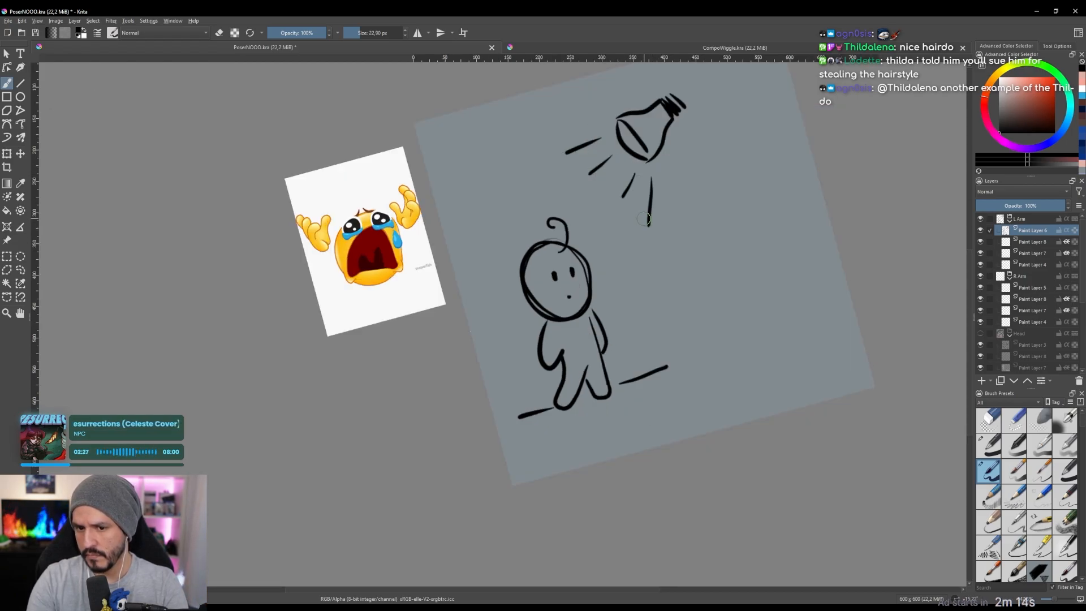
Draw a black arrow beside the light bulb pointing down toward the stick figure.
mouse_move(645, 219)
left_mouse_down()
mouse_move(722, 226)
mouse_move(803, 259)
mouse_move(719, 135)
mouse_move(739, 212)
left_mouse_up()
mouse_move(740, 212)
left_mouse_down()
mouse_move(730, 187)
mouse_move(673, 193)
mouse_move(661, 261)
left_mouse_up()
mouse_move(650, 244)
left_mouse_down()
mouse_move(664, 251)
mouse_move(662, 239)
mouse_move(684, 322)
mouse_move(665, 259)
mouse_move(695, 199)
mouse_move(661, 186)
left_mouse_up()
left_click_drag(608, 232, 632, 196)
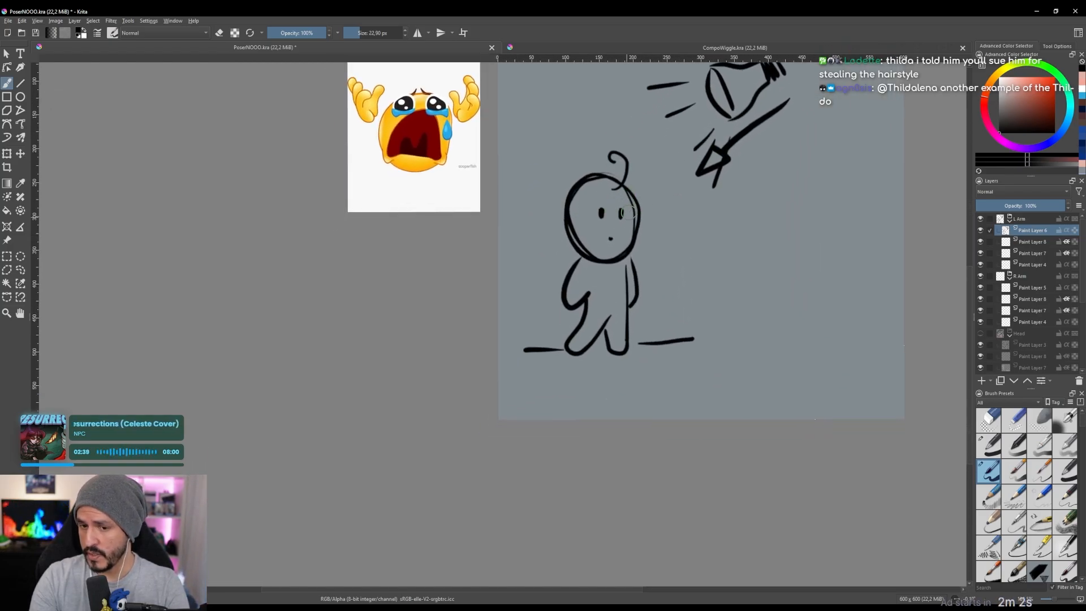
Mark a thin shadow boundary down the figure's head and body, and hatch the areas turned away from the light, including the arms and legs.
left_click_drag(604, 168, 589, 243)
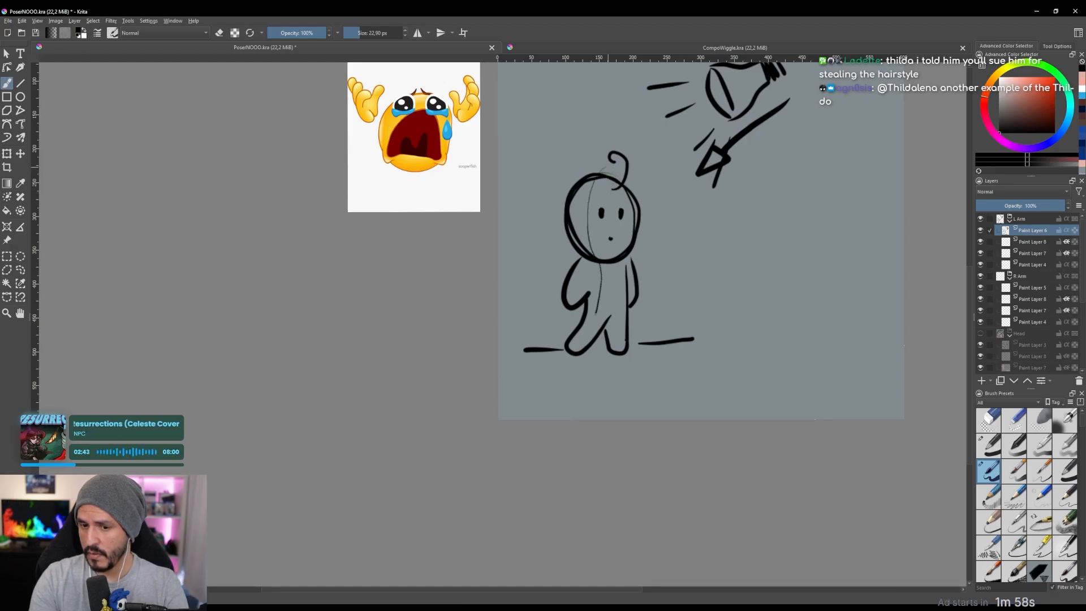
left_click_drag(597, 312, 586, 343)
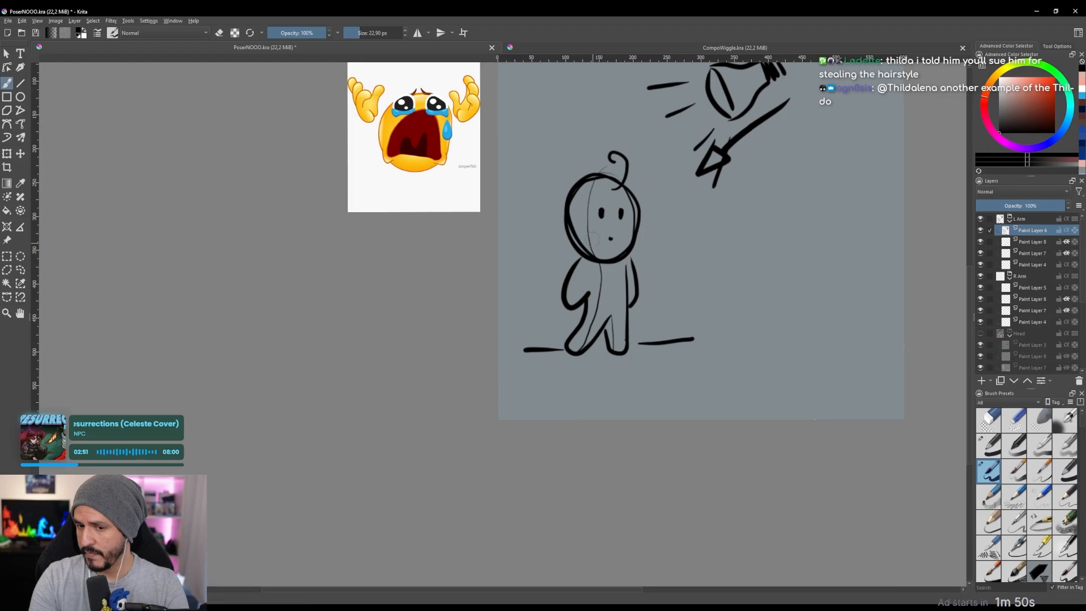
mouse_move(635, 203)
left_mouse_down()
mouse_move(643, 198)
mouse_move(650, 215)
left_mouse_up()
mouse_move(652, 238)
left_mouse_down()
mouse_move(653, 316)
mouse_move(654, 204)
mouse_move(623, 207)
mouse_move(622, 189)
left_mouse_up()
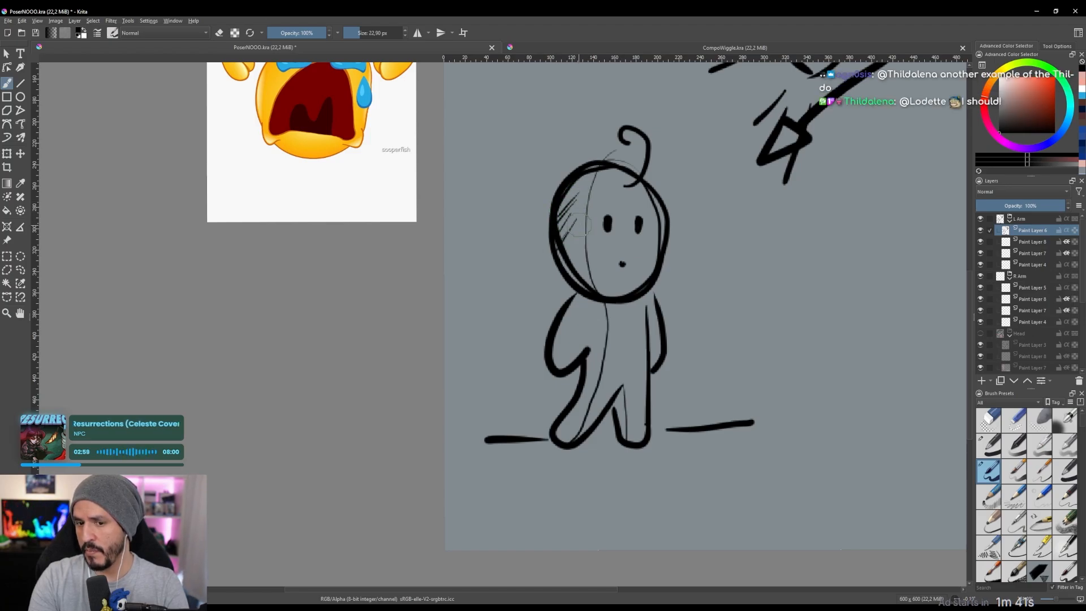
mouse_move(577, 227)
left_mouse_down()
mouse_move(564, 249)
mouse_move(576, 289)
left_mouse_up()
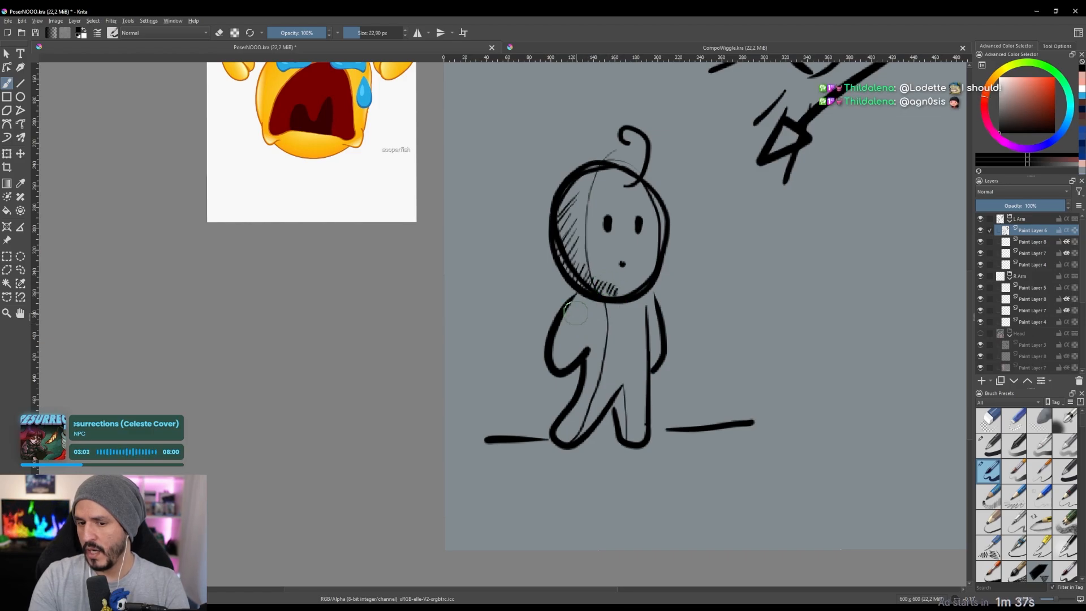
left_click_drag(582, 310, 555, 350)
left_click_drag(593, 318, 560, 362)
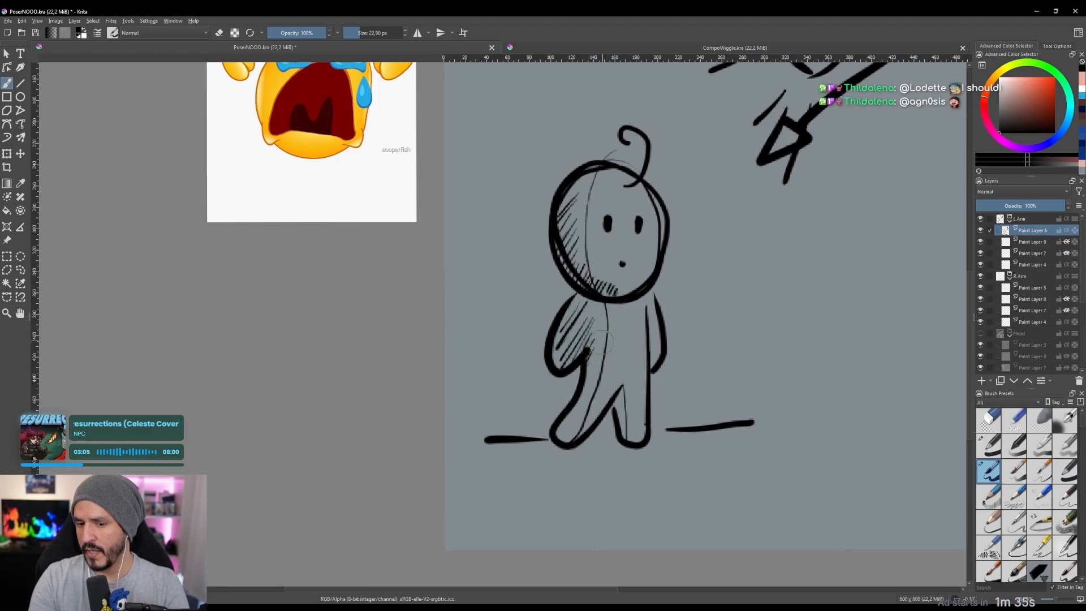
left_click_drag(601, 341, 557, 436)
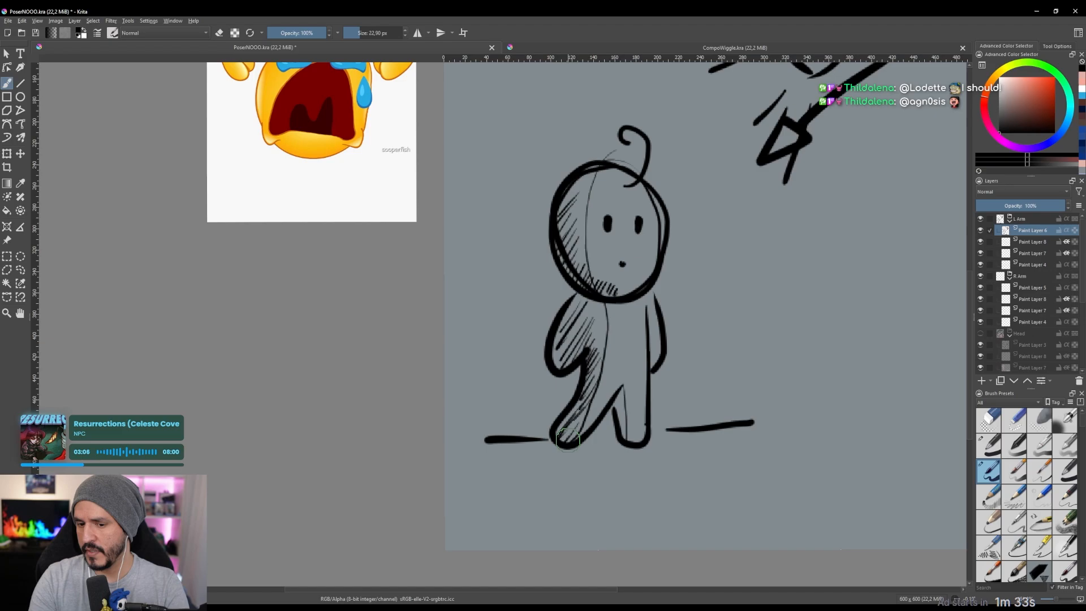
left_click_drag(618, 419, 626, 439)
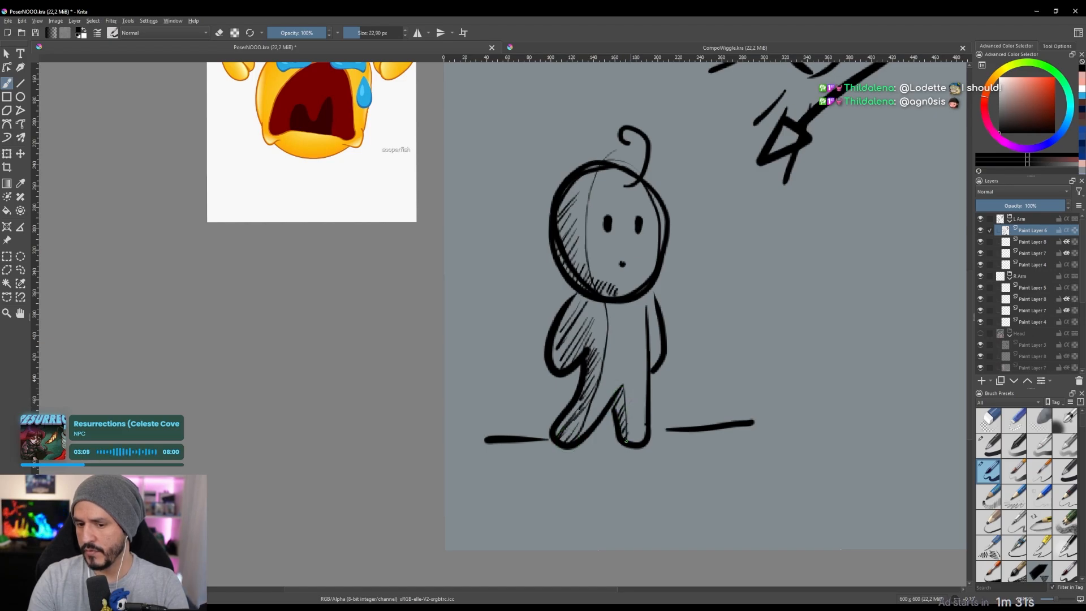
mouse_move(650, 317)
left_mouse_down()
mouse_move(651, 335)
mouse_move(637, 340)
mouse_move(633, 311)
mouse_move(636, 340)
left_mouse_up()
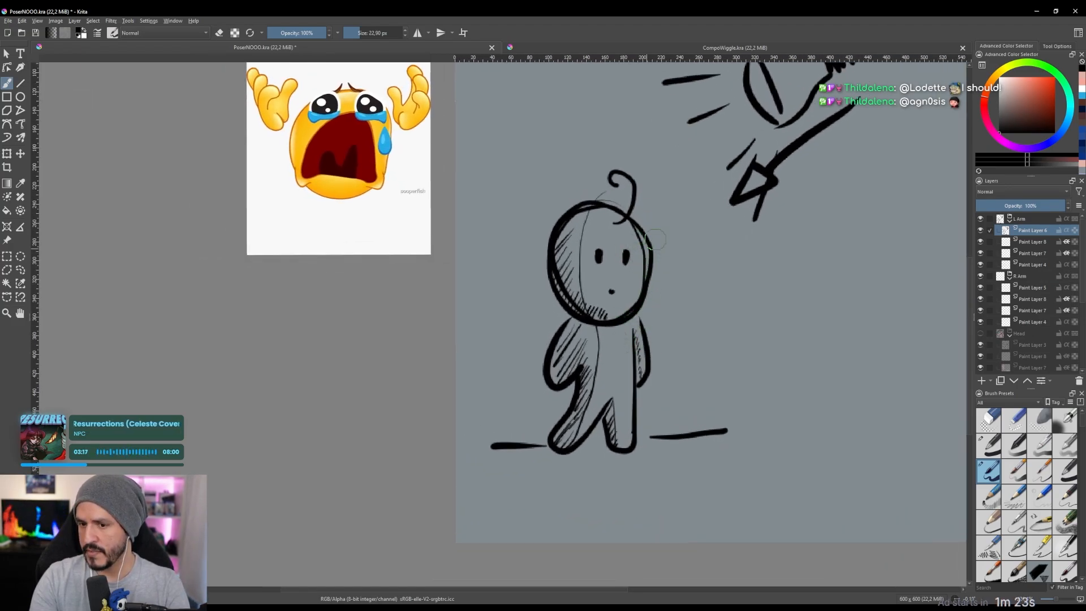
Set the brush colour to white and paint highlights on the figure's head, arms, torso and leg.
left_click(1007, 92)
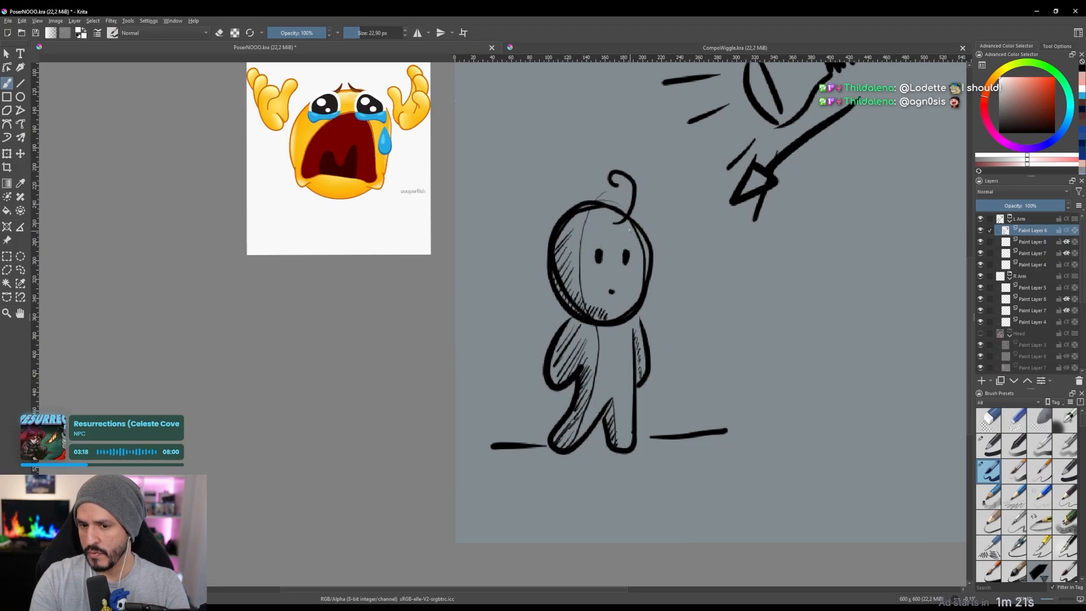
left_click_drag(630, 229, 644, 255)
left_click_drag(626, 336, 628, 348)
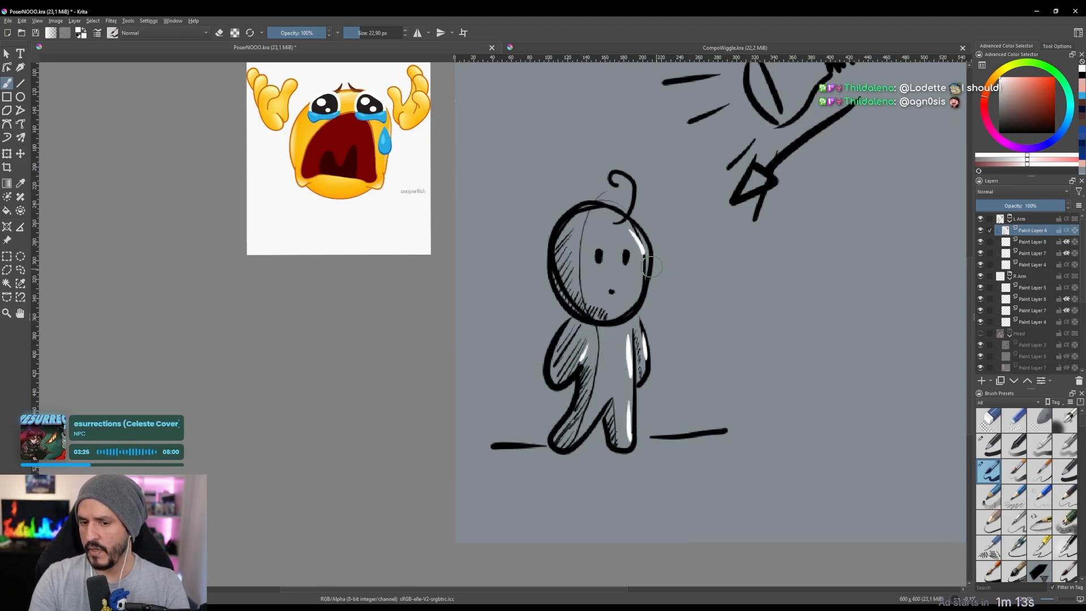
Draw white light rays running from around the bulb down toward the figure.
left_click_drag(648, 282, 616, 290)
left_click_drag(656, 212, 622, 316)
left_click_drag(665, 213, 625, 241)
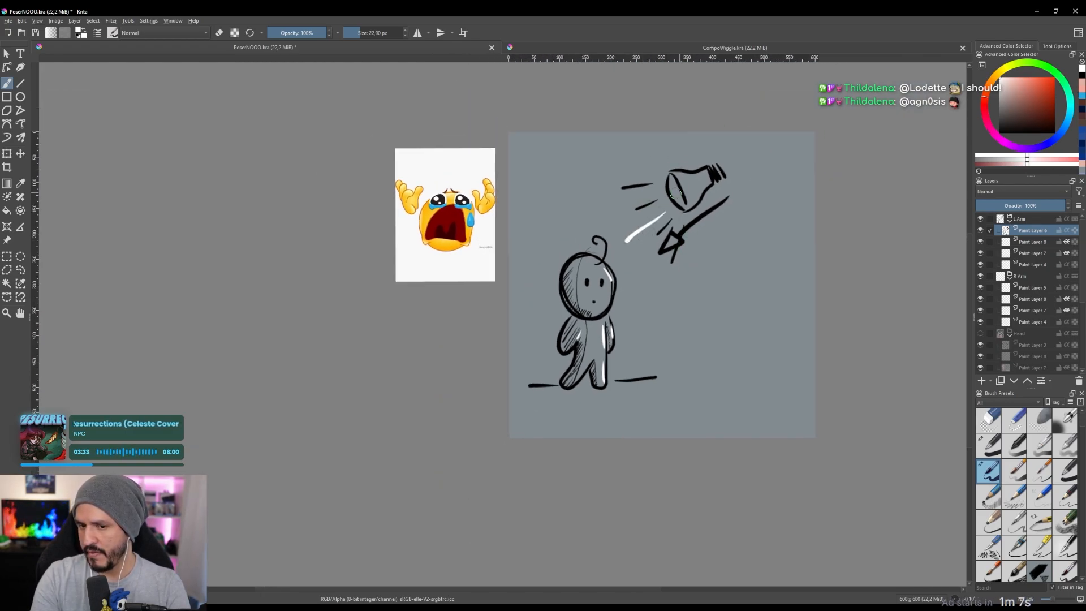
left_click_drag(689, 139, 620, 239)
left_click_drag(711, 165, 615, 371)
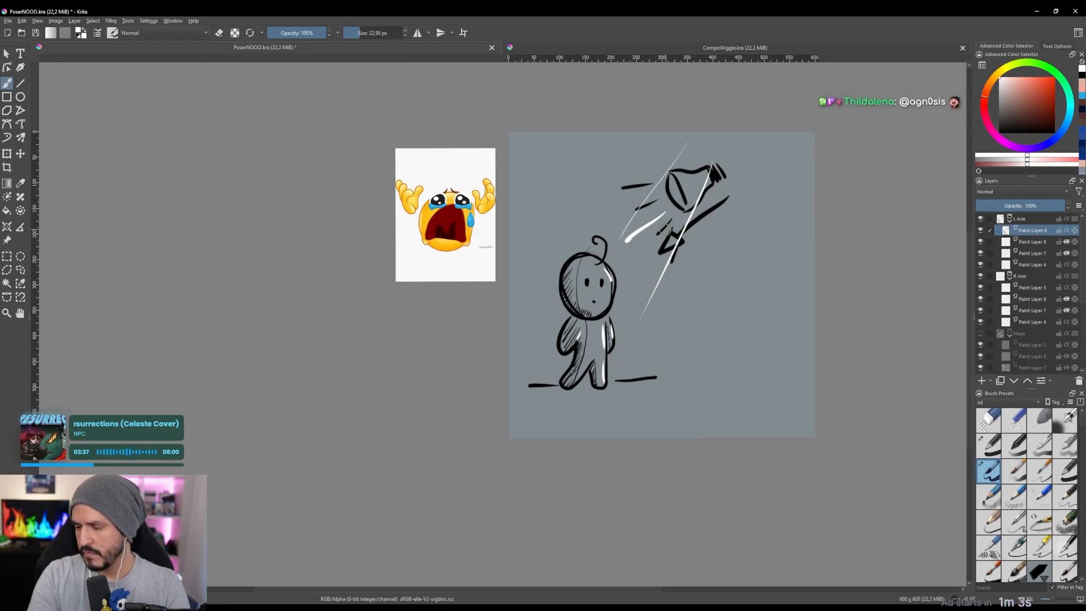
Draw white arrows aimed at the figure from the lower right and upper left, and hatch the lower right of its face in black.
mouse_move(701, 293)
left_mouse_down()
mouse_move(628, 256)
mouse_move(699, 293)
mouse_move(691, 328)
mouse_move(701, 300)
mouse_move(662, 251)
left_mouse_up()
left_click_drag(662, 251, 660, 273)
left_click_drag(661, 274, 677, 299)
scroll(676, 299, "up", 2)
left_click_drag(643, 333, 680, 356)
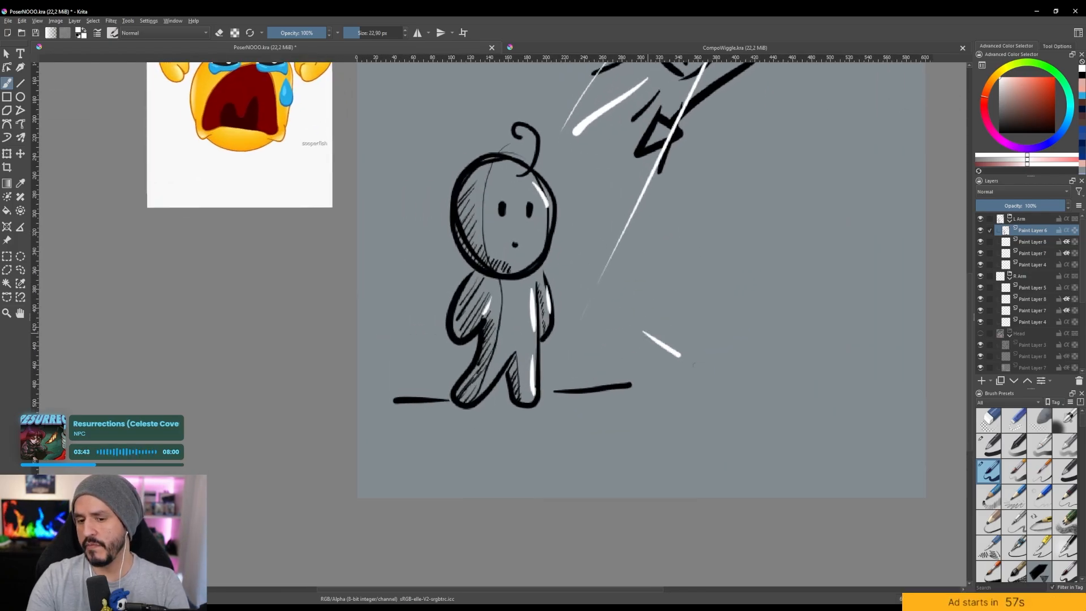
left_click_drag(629, 320, 636, 346)
left_click_drag(679, 303, 782, 430)
left_click_drag(493, 204, 524, 234)
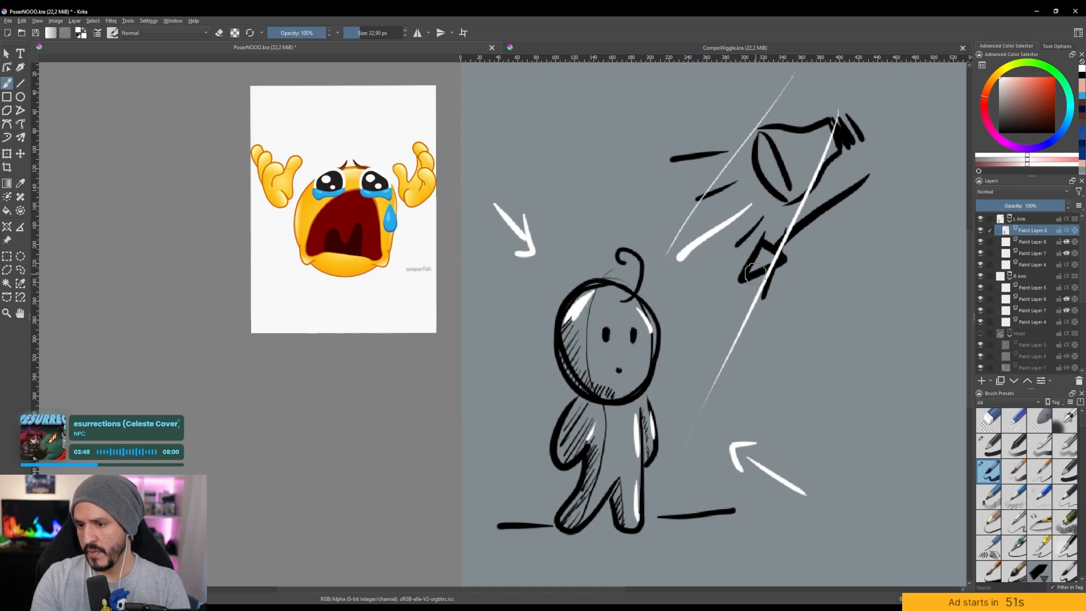
key("x")
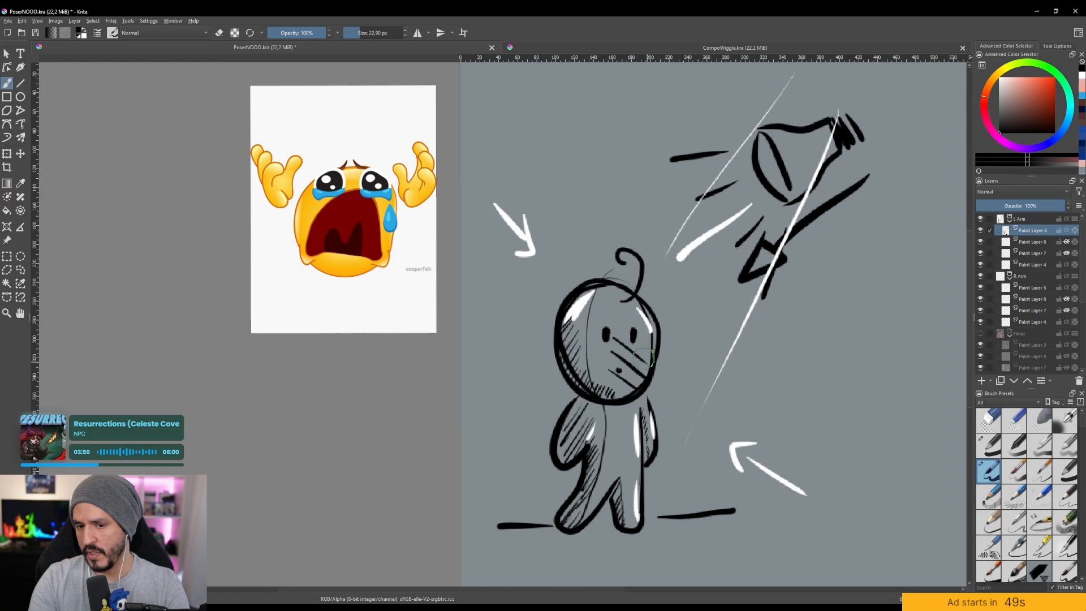
mouse_move(644, 300)
left_mouse_down()
mouse_move(654, 337)
mouse_move(628, 311)
mouse_move(628, 331)
left_mouse_up()
Clear the whole demonstration sketch from its layer and make the Head group visible.
key("Delete")
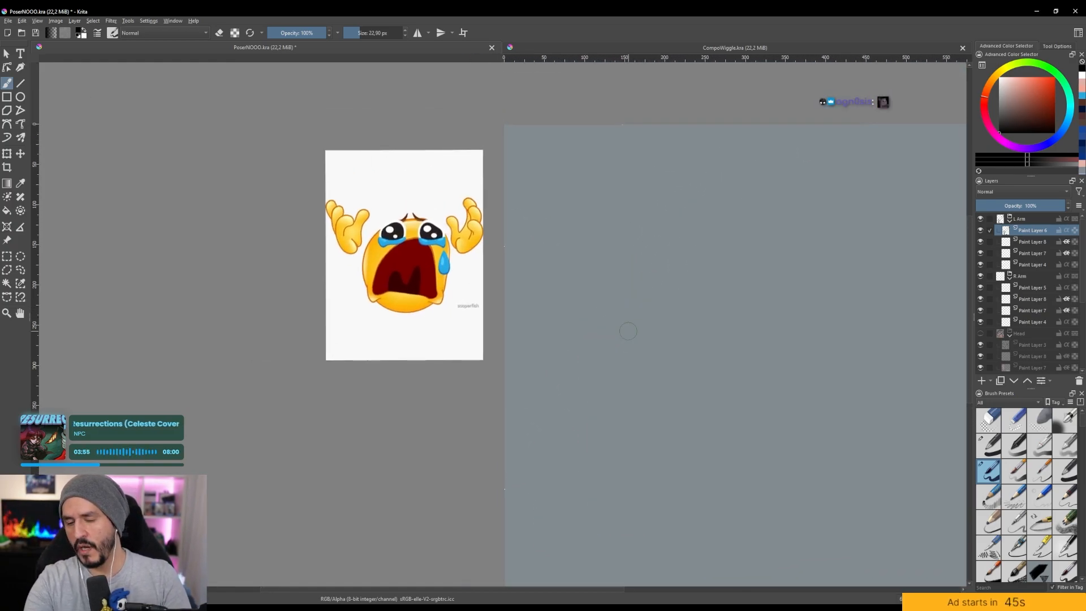
scroll(627, 331, "down", 2)
left_click_drag(628, 331, 518, 295)
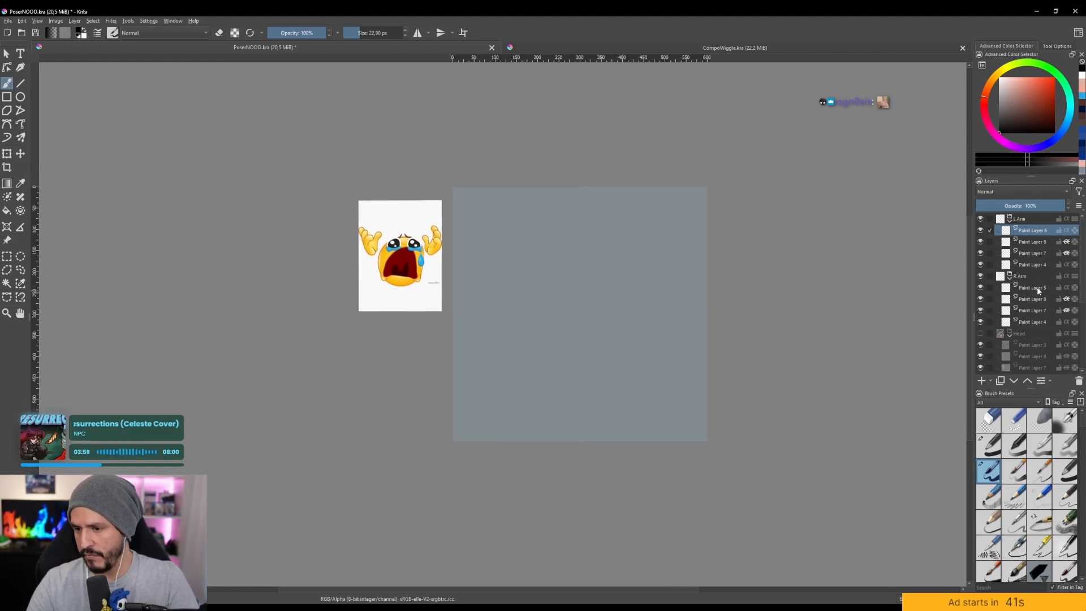
scroll(1036, 285, "down", 4)
scroll(1038, 288, "up", 4)
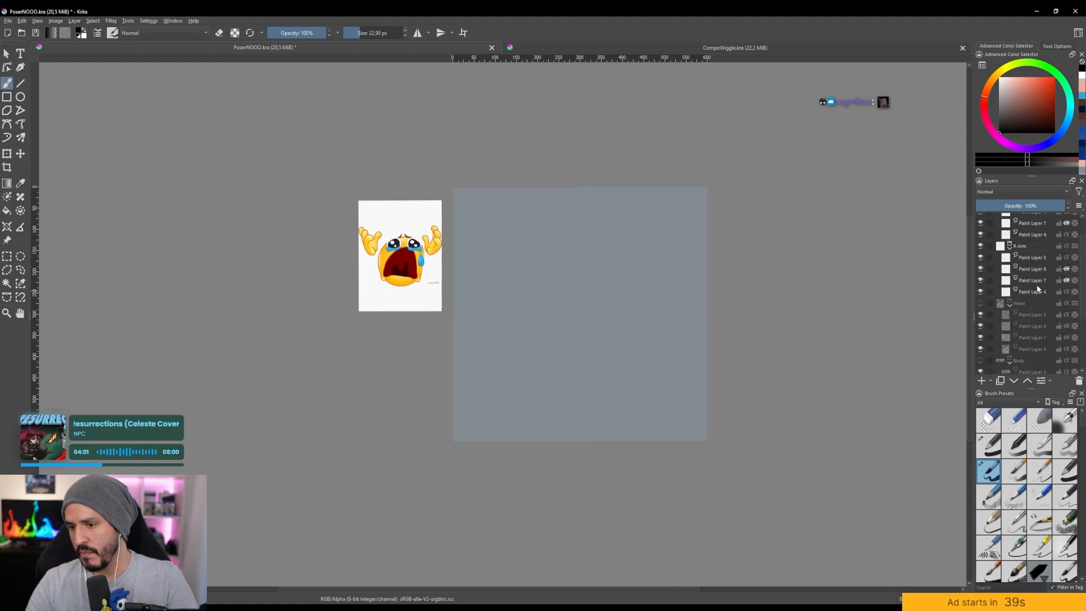
left_click(980, 303)
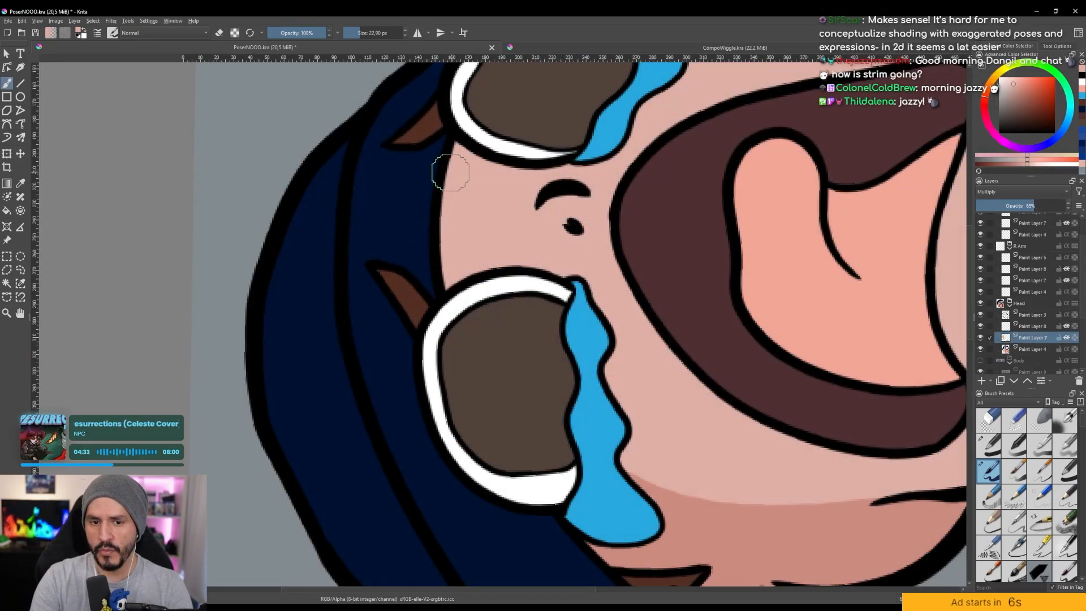
Paint a shadow strip on the forehead along the edge of the beanie, between the two eyes.
left_click_drag(463, 143, 447, 233)
key("ctrl+z")
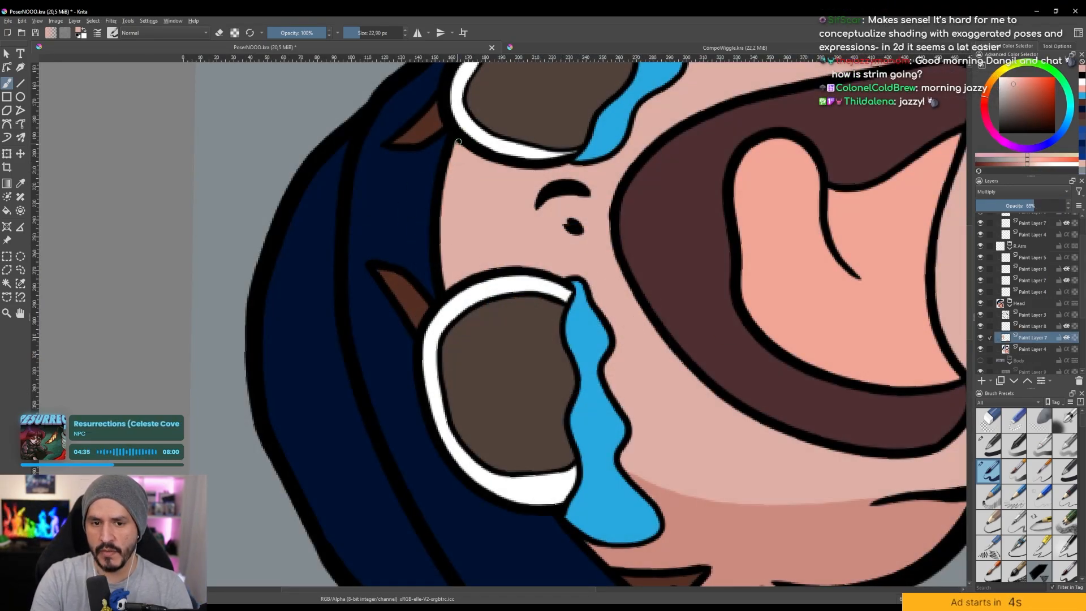
left_click_drag(461, 140, 450, 287)
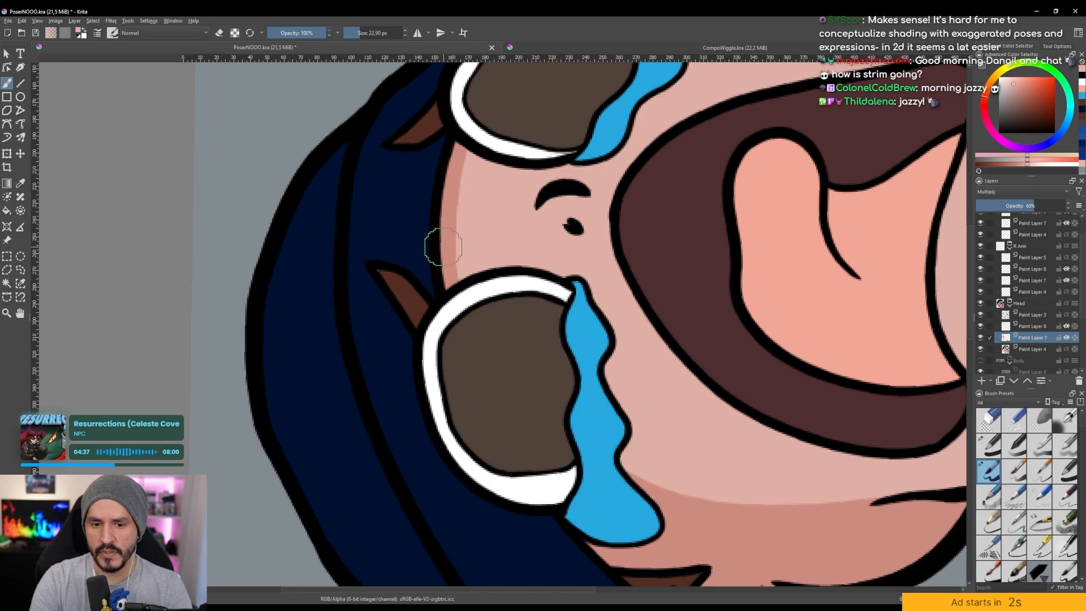
Shade the small area of cheek behind the crease at the corner of the mouth on the far side from the ear.
scroll(434, 245, "down", 4)
left_click_drag(432, 249, 699, 294)
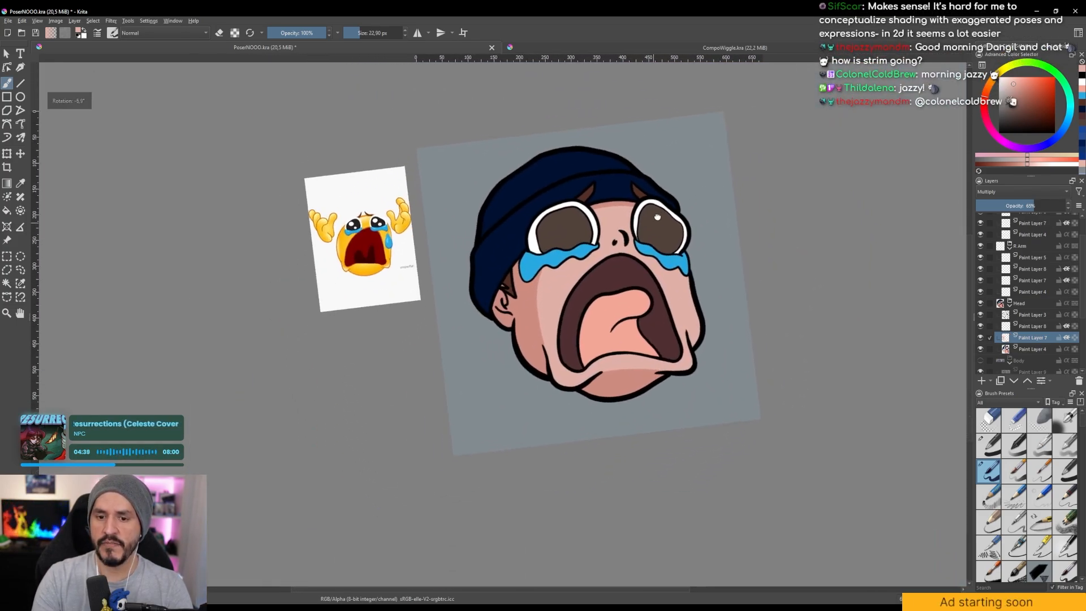
scroll(656, 200, "up", 4)
left_click_drag(655, 200, 637, 172)
left_click_drag(673, 375, 671, 329)
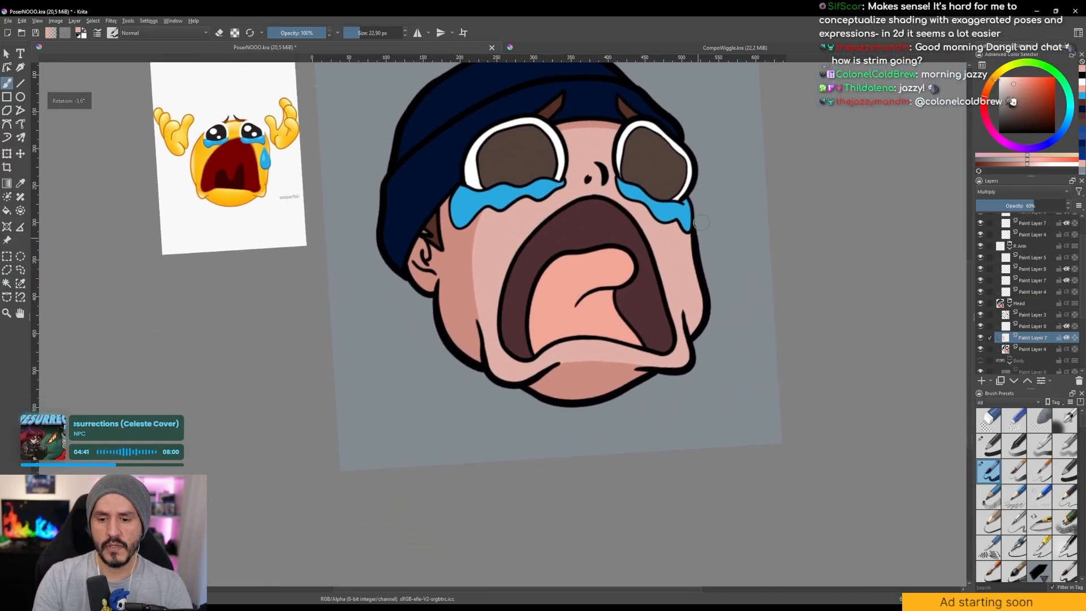
scroll(673, 328, "up", 5)
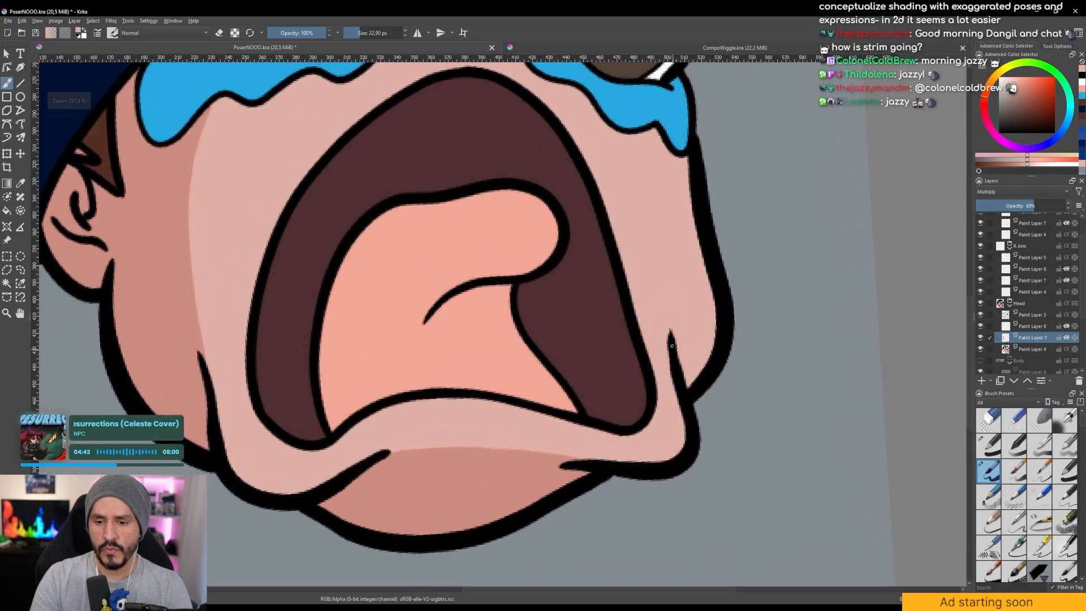
left_click_drag(690, 397, 694, 481)
left_click_drag(647, 295, 649, 246)
left_click_drag(649, 246, 639, 172)
Sample the tongue's colour, paint a shadow edge from the tongue's inner curl to the lower lip, and fill the area it encloses.
left_click(480, 255, "ctrl")
mouse_move(577, 265)
left_mouse_down()
mouse_move(640, 240)
mouse_move(601, 230)
mouse_move(600, 209)
left_mouse_up()
left_click_drag(587, 305, 599, 279)
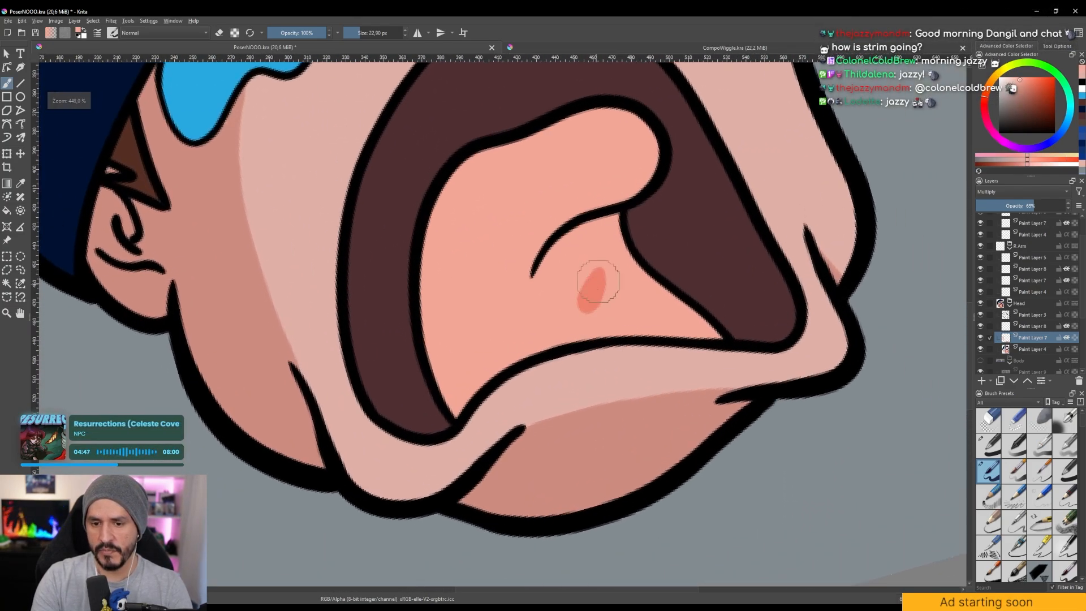
key("ctrl+z")
mouse_move(617, 213)
left_mouse_down()
mouse_move(564, 244)
mouse_move(535, 293)
left_mouse_up()
key("ctrl+z")
mouse_move(579, 226)
left_mouse_down()
mouse_move(538, 283)
mouse_move(533, 356)
left_mouse_up()
key("f")
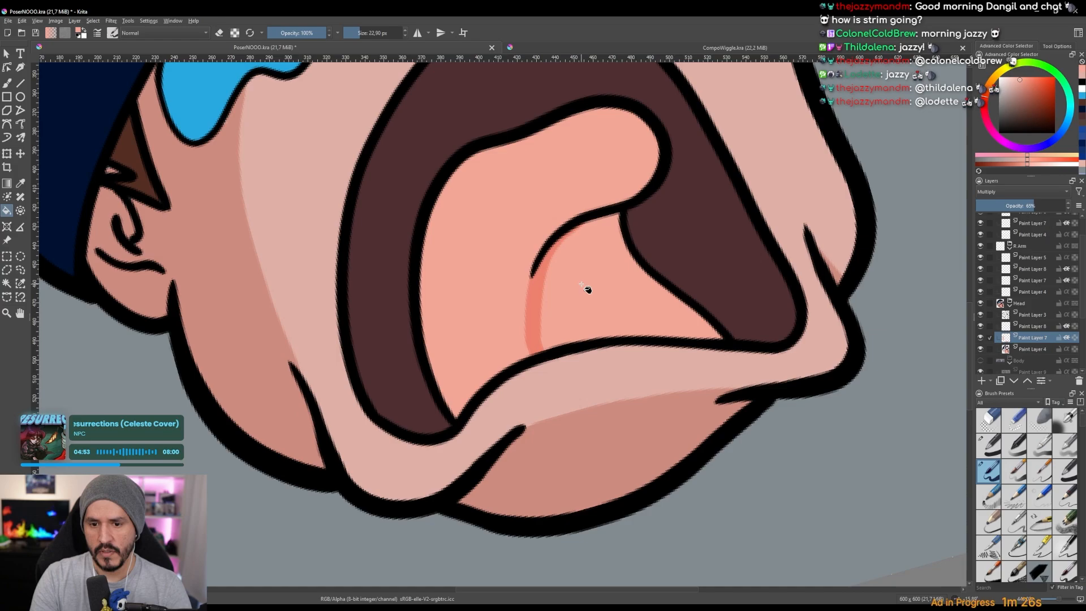
left_click(589, 291)
Extend the tongue's shadow along the underside of its curled tip and down across the tongue's body.
left_click_drag(589, 291, 554, 325)
left_click_drag(667, 220, 608, 208)
left_click_drag(617, 252, 554, 199)
left_click_drag(500, 227, 520, 189)
key("b")
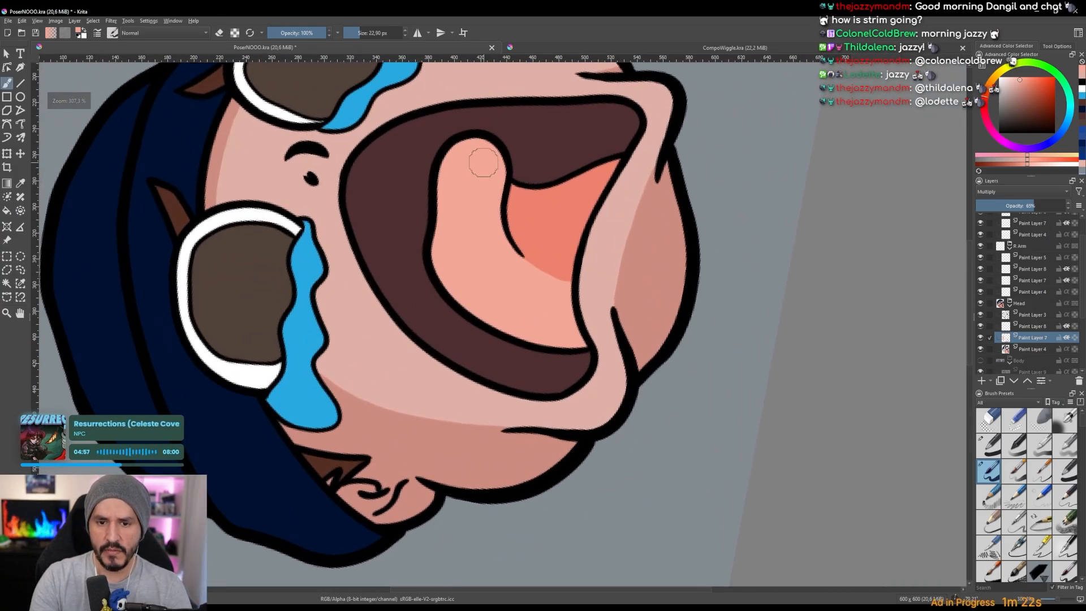
mouse_move(493, 148)
left_mouse_down()
mouse_move(502, 260)
mouse_move(540, 309)
mouse_move(573, 325)
mouse_move(565, 291)
mouse_move(531, 269)
mouse_move(537, 277)
left_mouse_up()
left_click_drag(561, 234, 534, 186)
left_click_drag(535, 187, 617, 242)
Refine the curved edge of the tongue's shadow from the inner curl down to the corner at the lower lip.
scroll(568, 215, "up", 3)
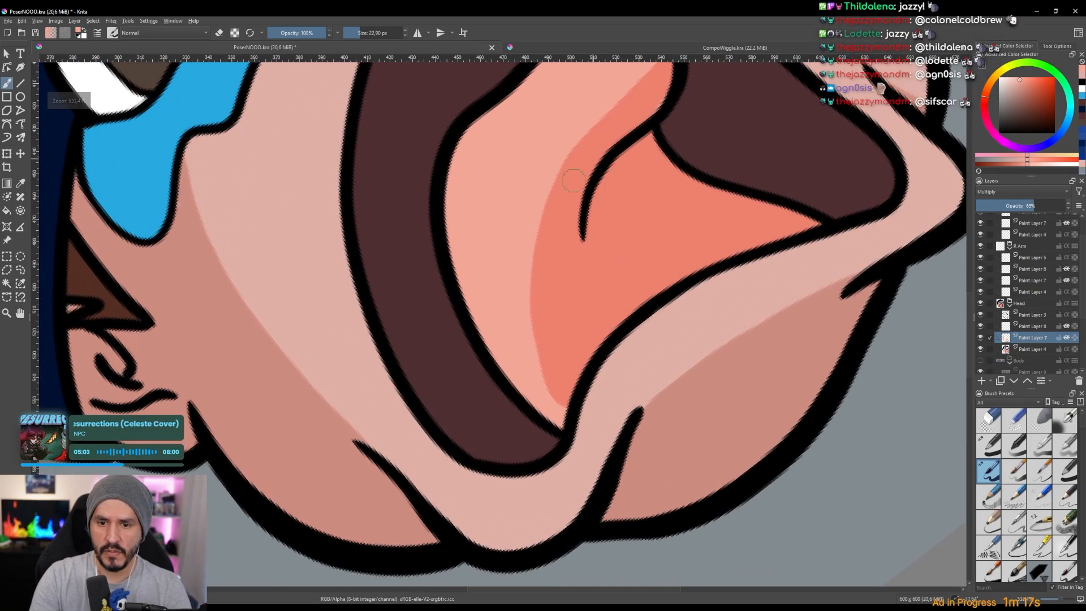
mouse_move(593, 143)
left_mouse_down()
mouse_move(554, 186)
mouse_move(537, 252)
mouse_move(534, 363)
mouse_move(562, 413)
left_mouse_up()
scroll(516, 292, "down", 4)
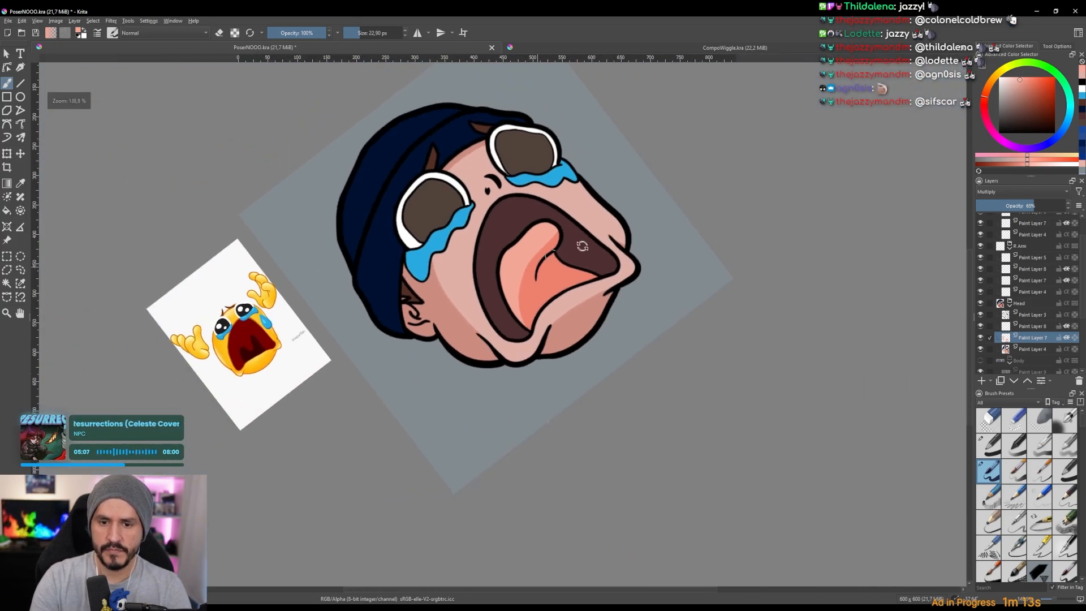
left_click_drag(567, 222, 627, 273)
scroll(628, 273, "down", 2)
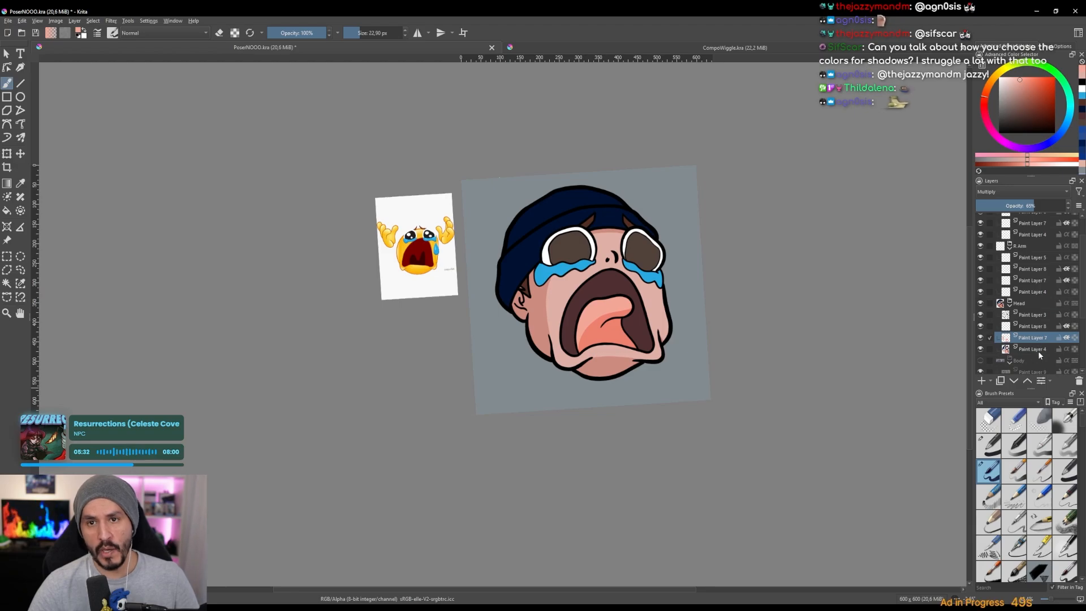
Review the blending mode and opacity of the Head group's Paint Layer 7, and examine the shading on the tongue.
mouse_move(1033, 355)
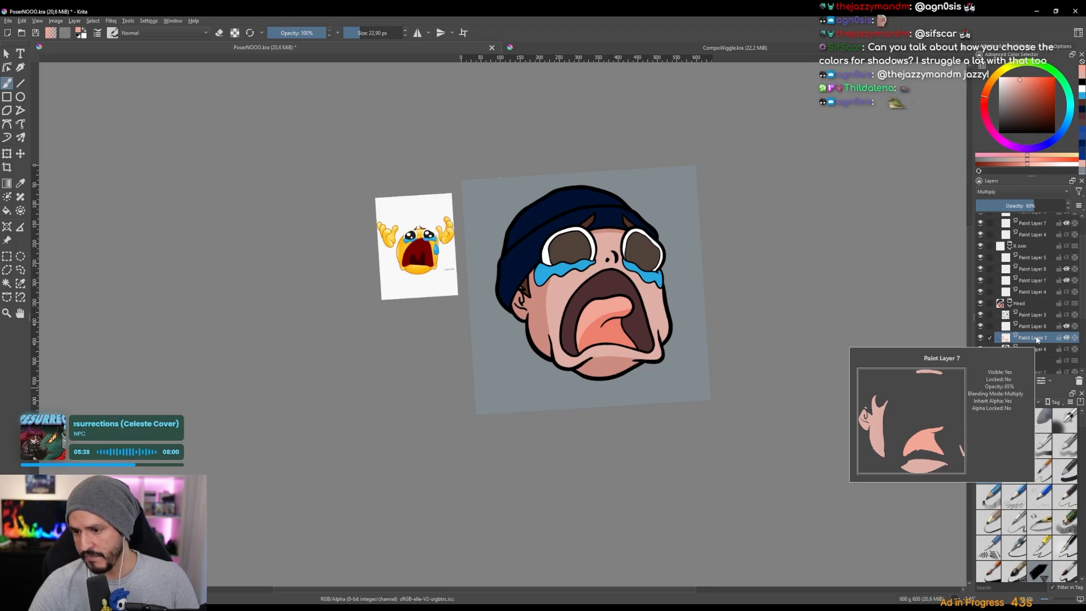
left_click(1020, 190)
left_click(997, 192)
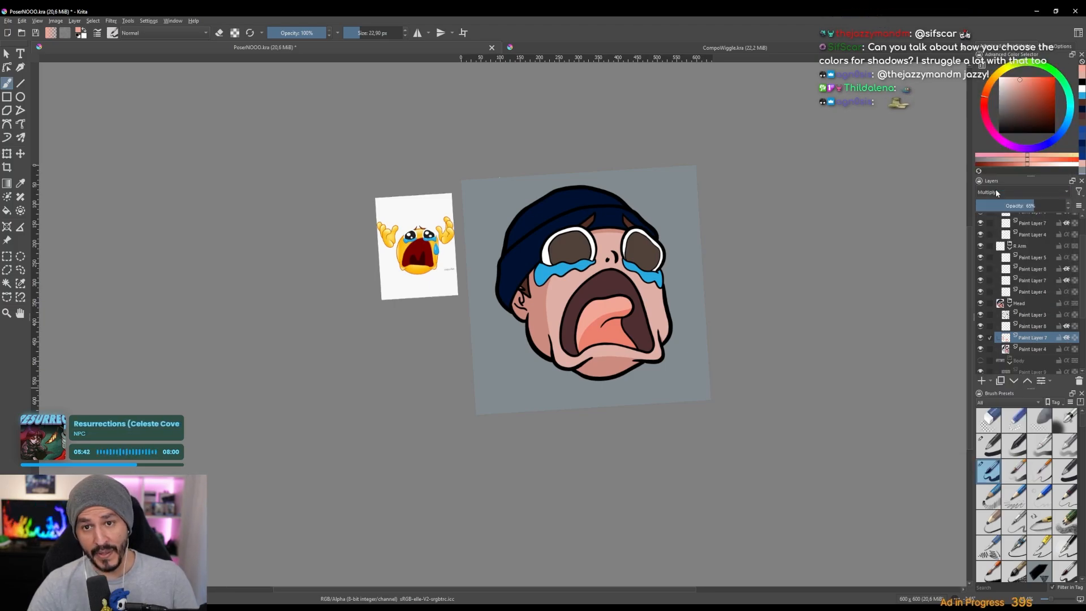
left_click(1032, 207)
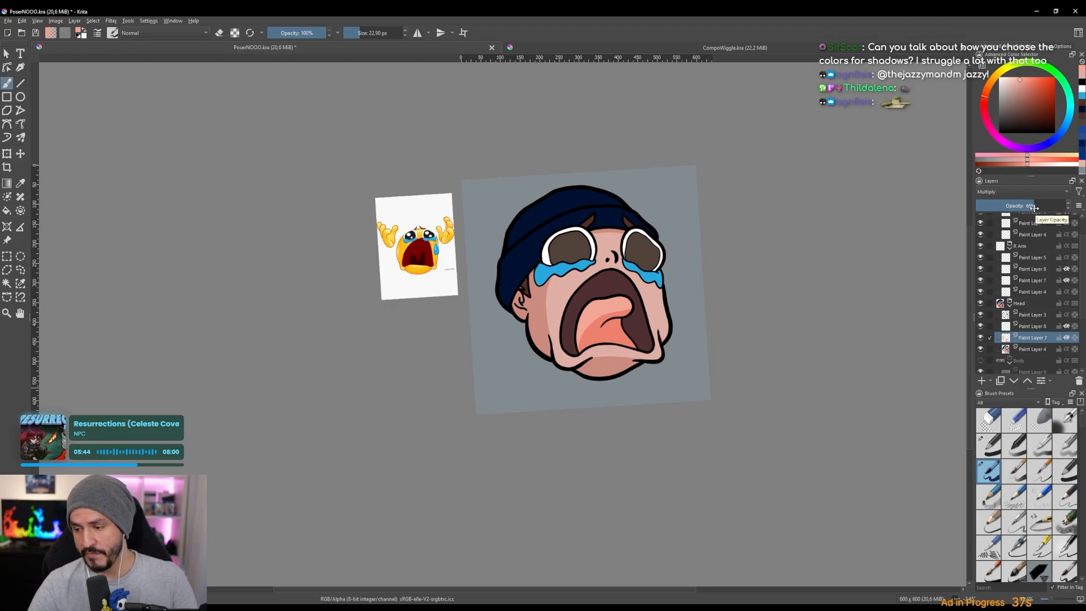
scroll(597, 328, "up", 6)
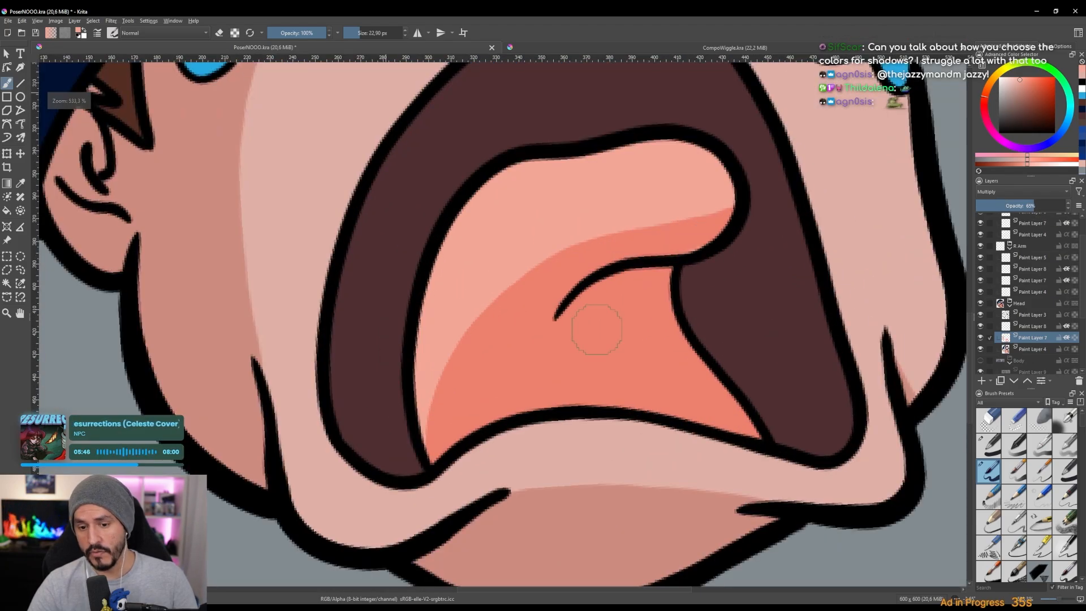
scroll(596, 328, "down", 2)
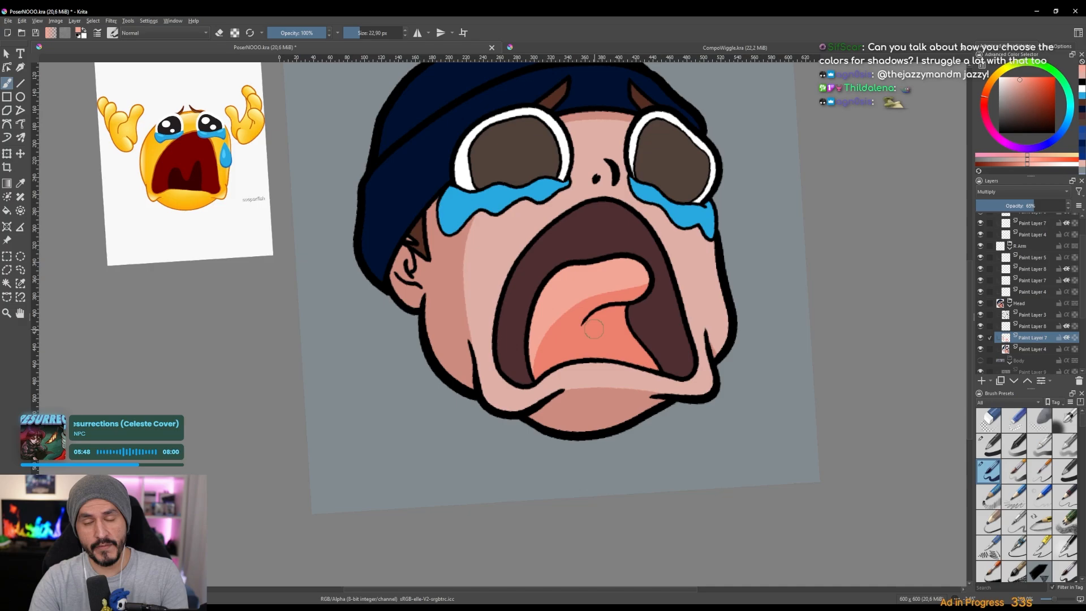
scroll(559, 221, "up", 3)
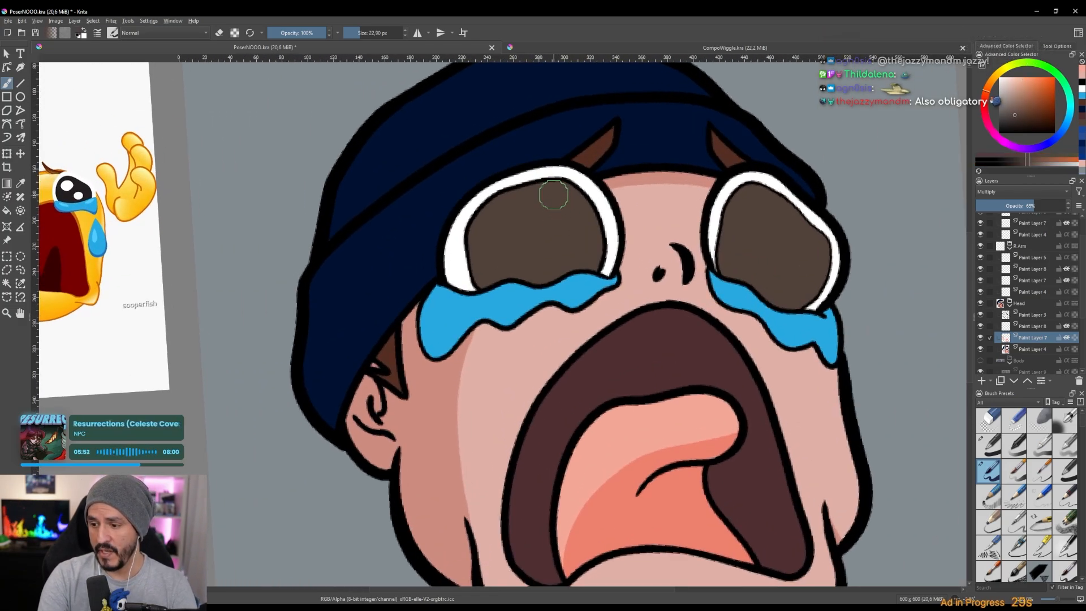
Try shadow dabs in the eye's own brown on the iris nearest the ear, undoing each one.
mouse_move(553, 200)
left_mouse_down()
mouse_move(567, 233)
mouse_move(563, 215)
mouse_move(588, 195)
left_mouse_up()
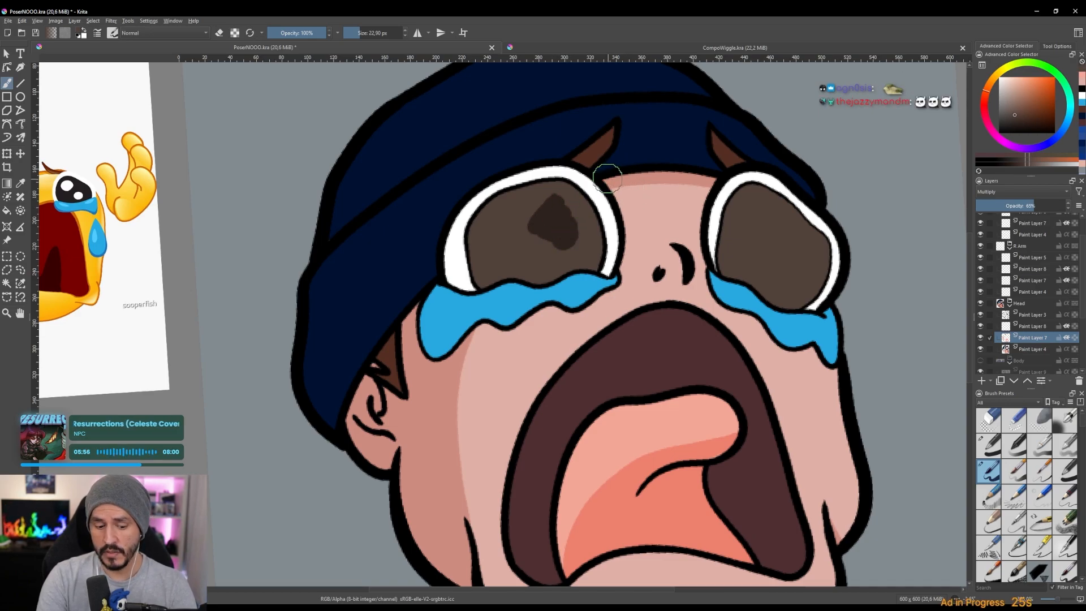
key("ctrl+z")
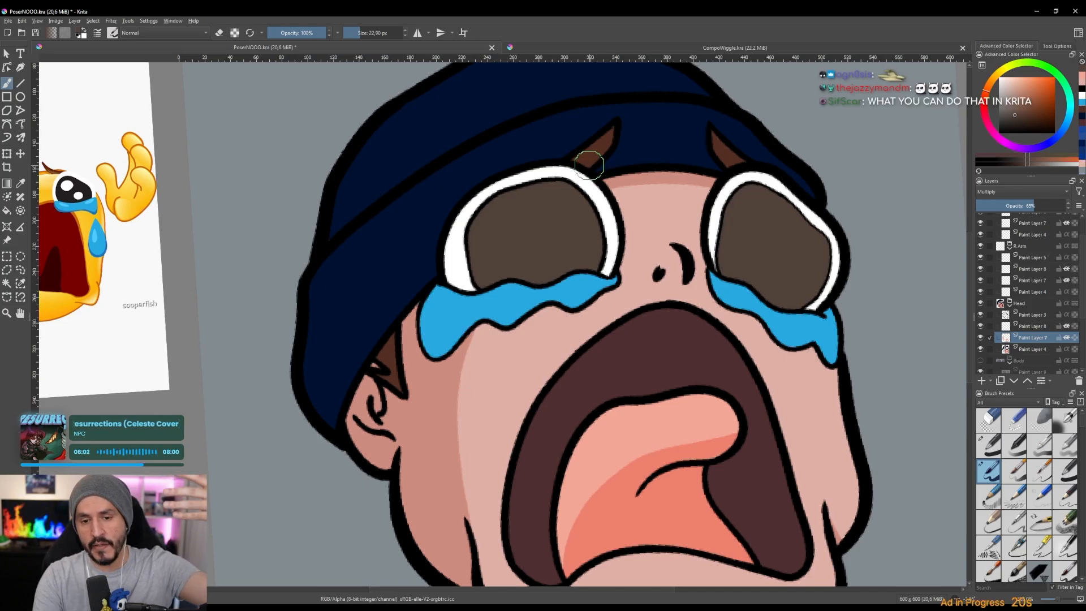
left_click_drag(538, 219, 557, 223)
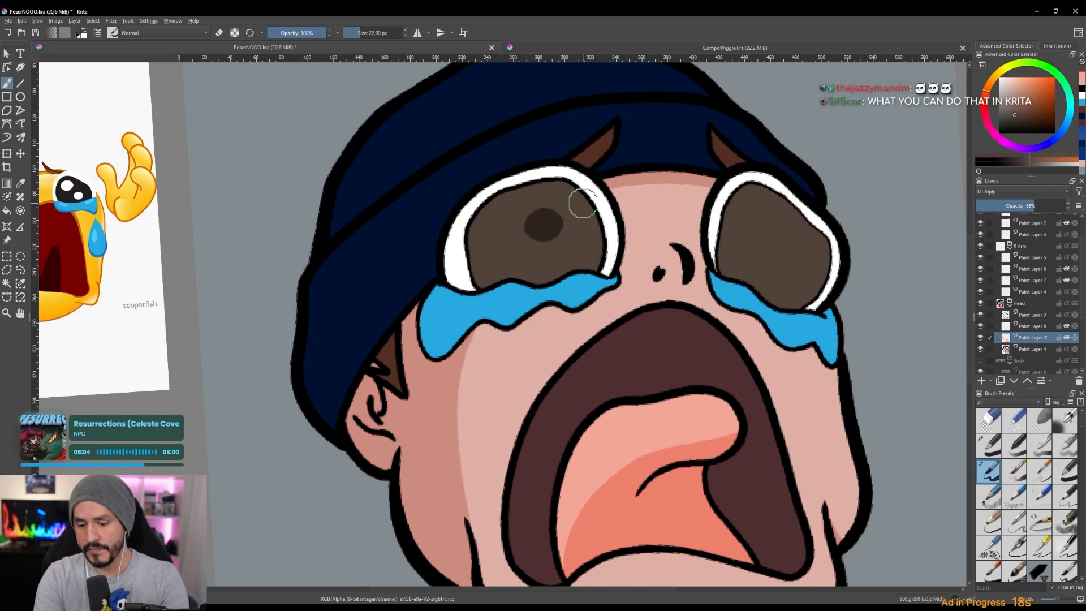
key("ctrl+z")
scroll(660, 280, "down", 3)
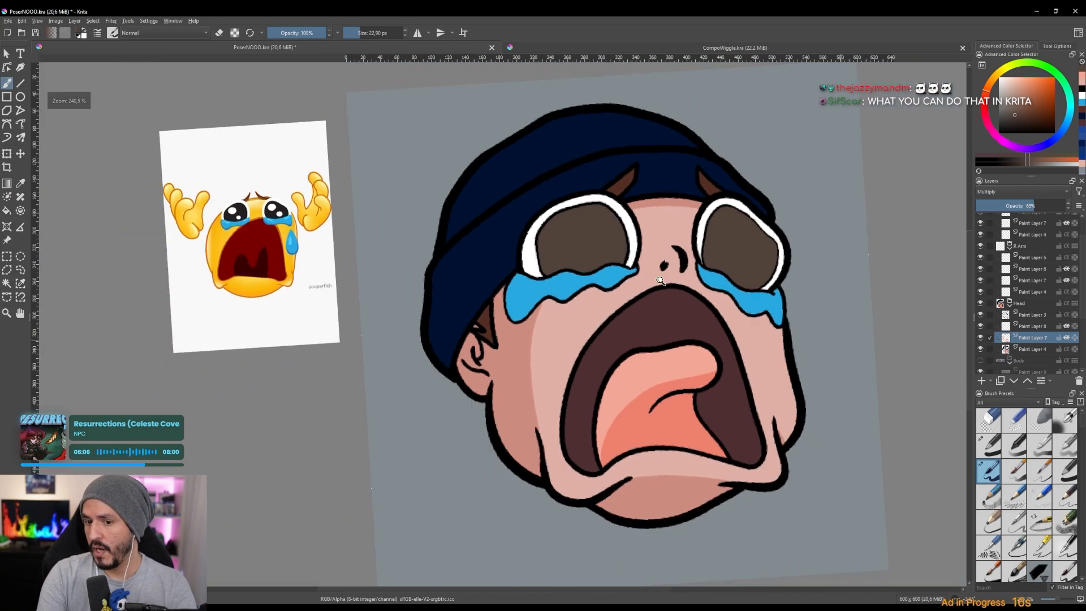
mouse_move(660, 281)
left_mouse_down()
mouse_move(622, 353)
mouse_move(647, 310)
mouse_move(645, 247)
mouse_move(647, 284)
left_mouse_up()
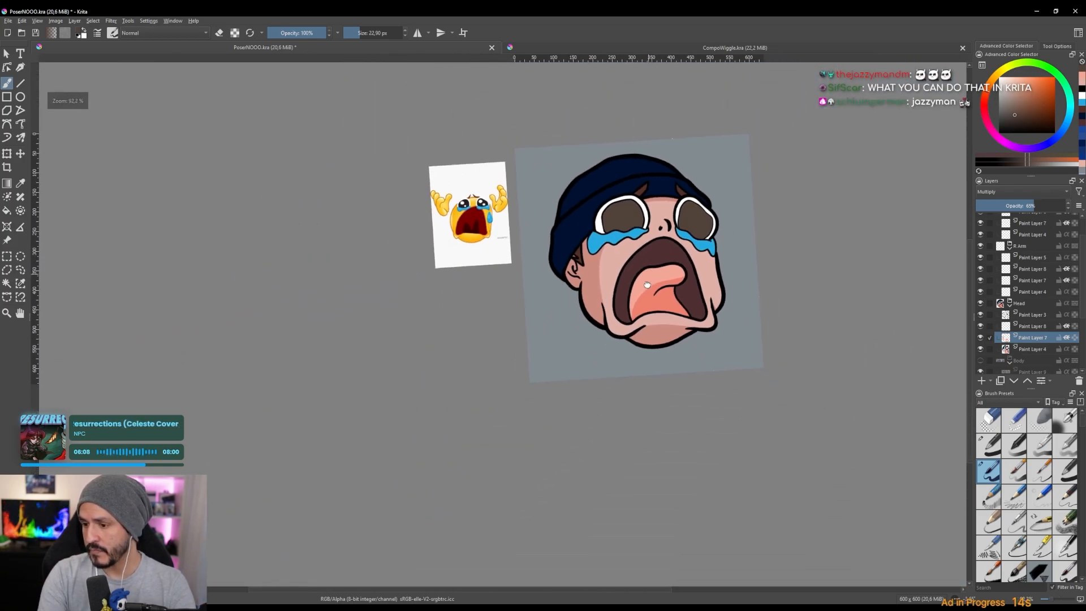
Try skin-coloured shadow strokes on the far cheek below the tear, and undo them.
scroll(715, 308, "up", 4)
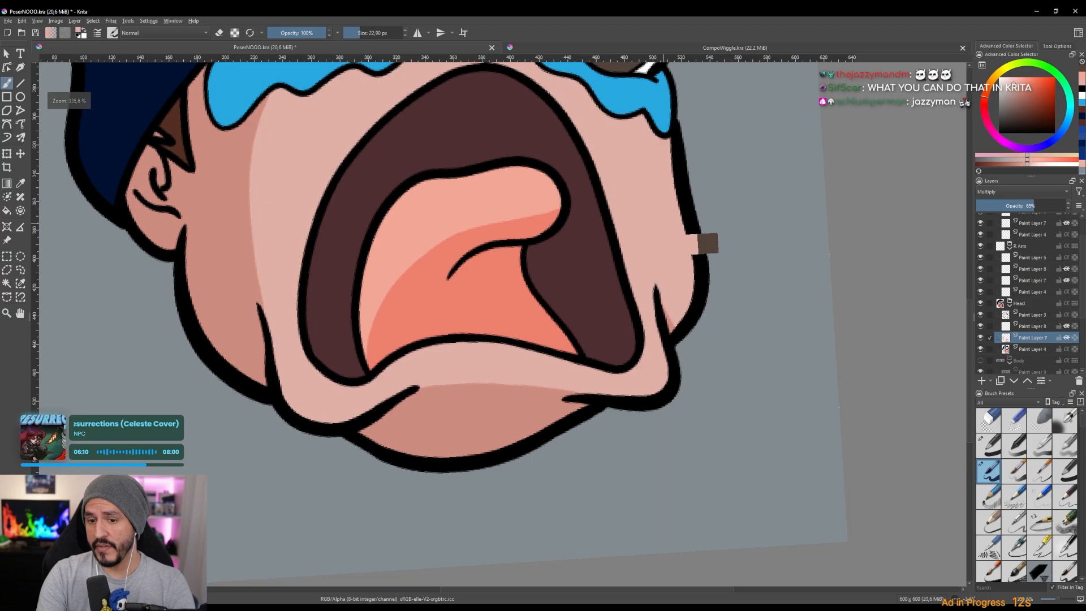
left_click_drag(738, 210, 695, 267)
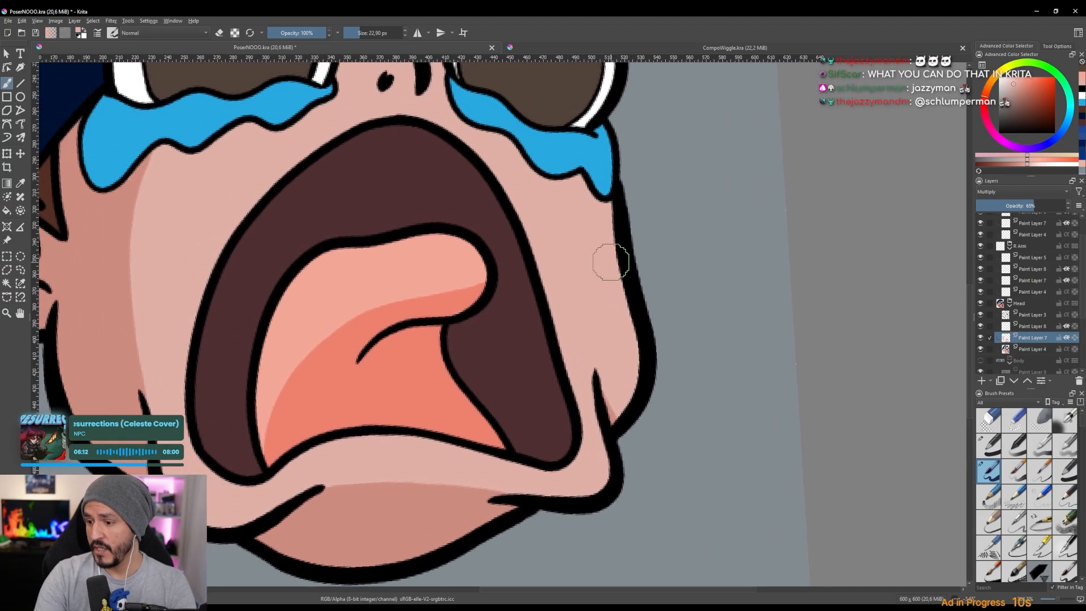
left_click_drag(588, 235, 705, 327)
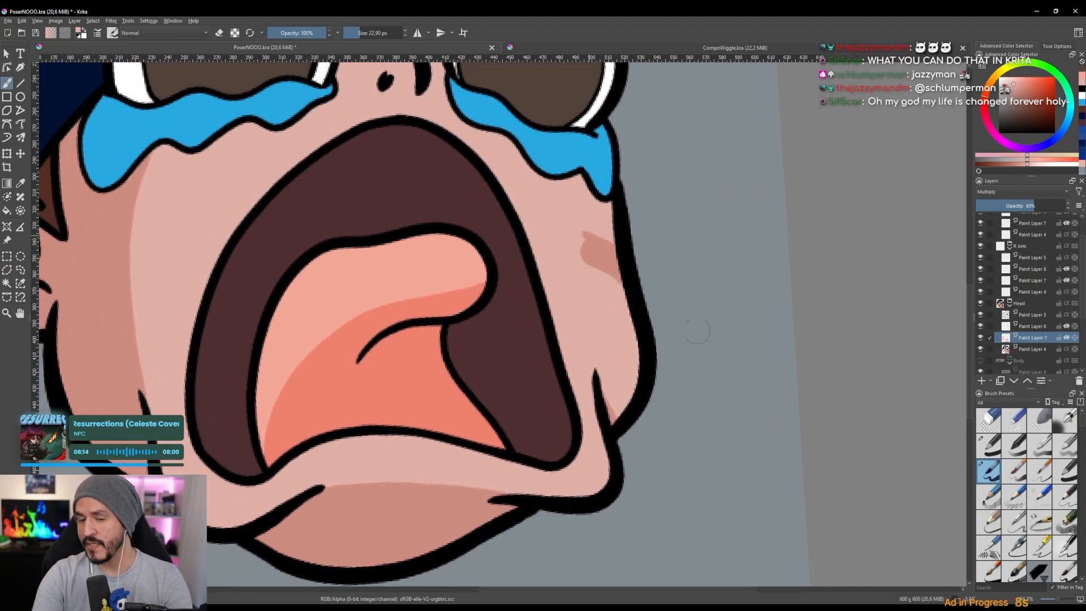
left_click_drag(592, 237, 680, 314)
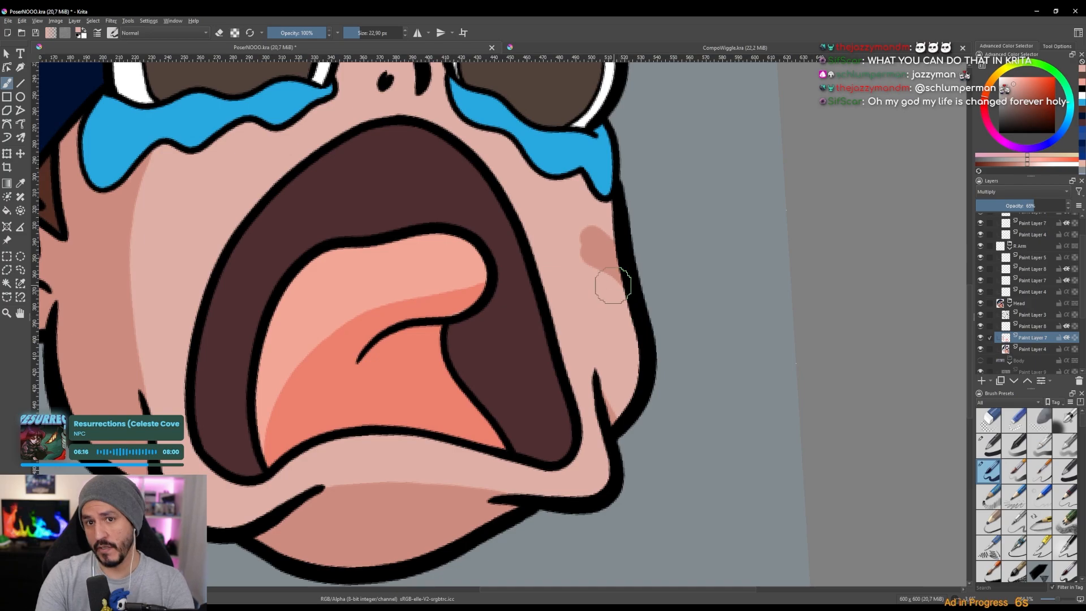
key("ctrl+z")
key("ctrl+z")
Sample the beanie's navy, paint a shadow edge down its crown, and fill the area at the back of the crown.
scroll(608, 272, "down", 5)
scroll(618, 258, "up", 3)
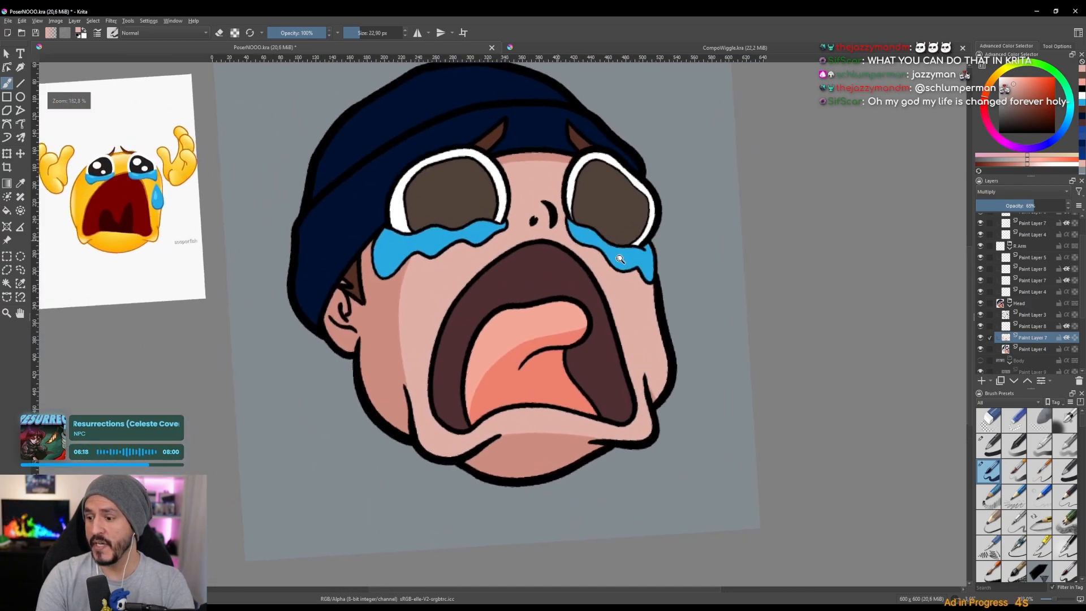
scroll(622, 283, "up", 2)
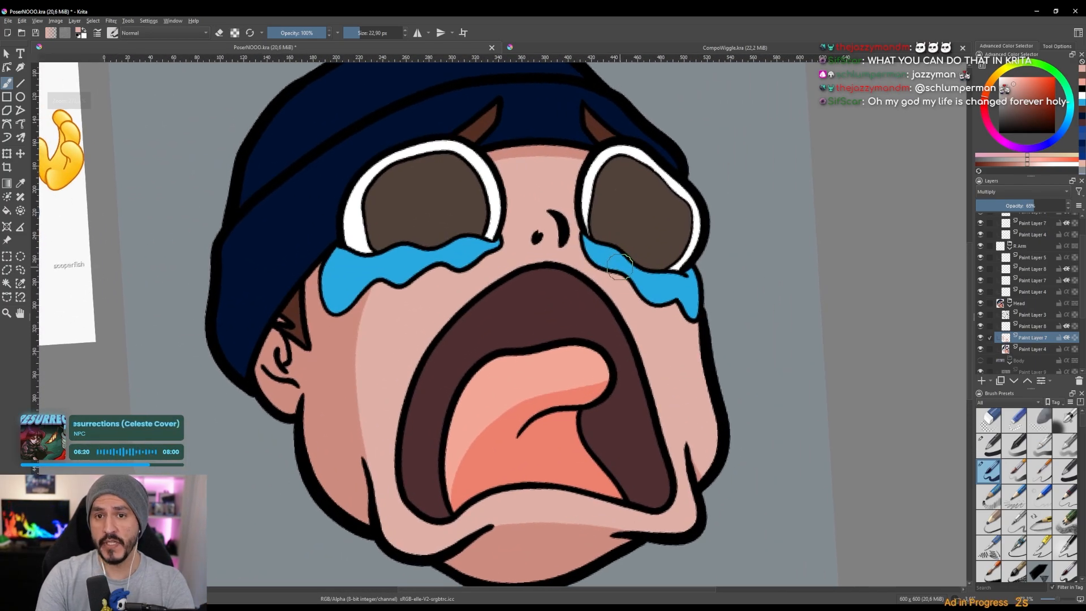
scroll(615, 283, "down", 3)
left_click_drag(615, 281, 630, 292)
left_click_drag(615, 242, 650, 240)
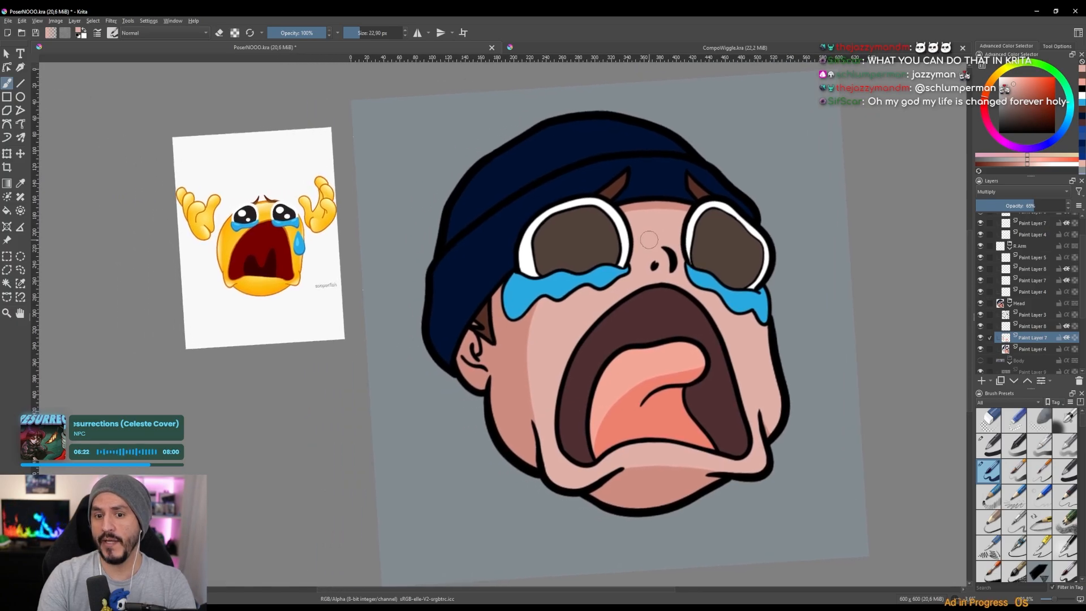
scroll(641, 220, "up", 4)
left_click(532, 173, "ctrl")
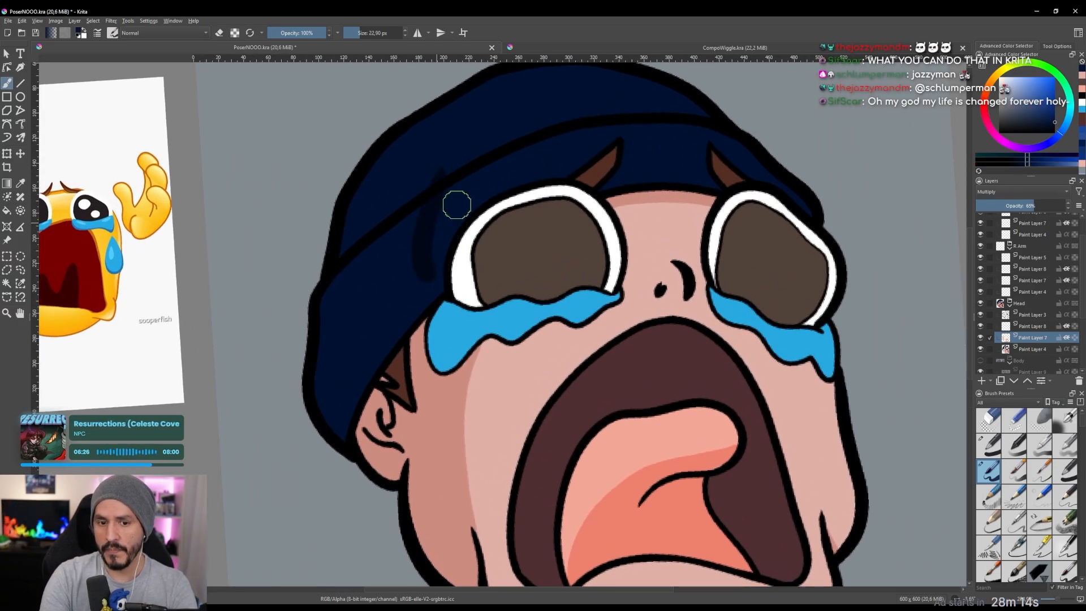
left_click(505, 229)
mouse_move(475, 242)
left_mouse_down()
mouse_move(500, 157)
mouse_move(481, 144)
mouse_move(424, 153)
mouse_move(418, 199)
mouse_move(371, 230)
mouse_move(404, 207)
left_mouse_up()
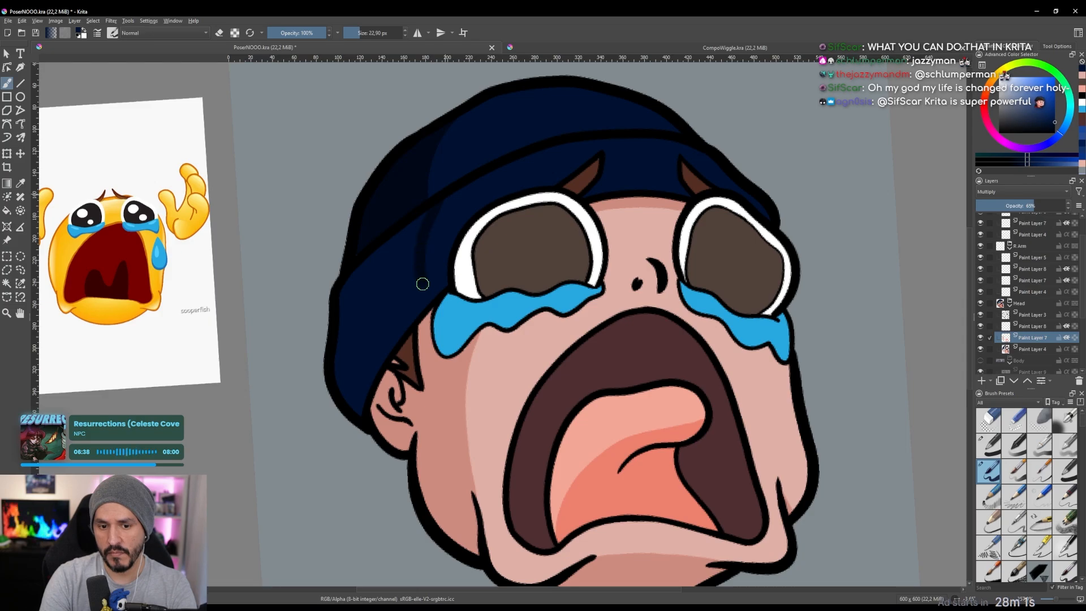
Finish the shadow edge across the beanie's folded brim beside the eye and fill the back part of the brim.
left_click_drag(419, 263, 426, 295)
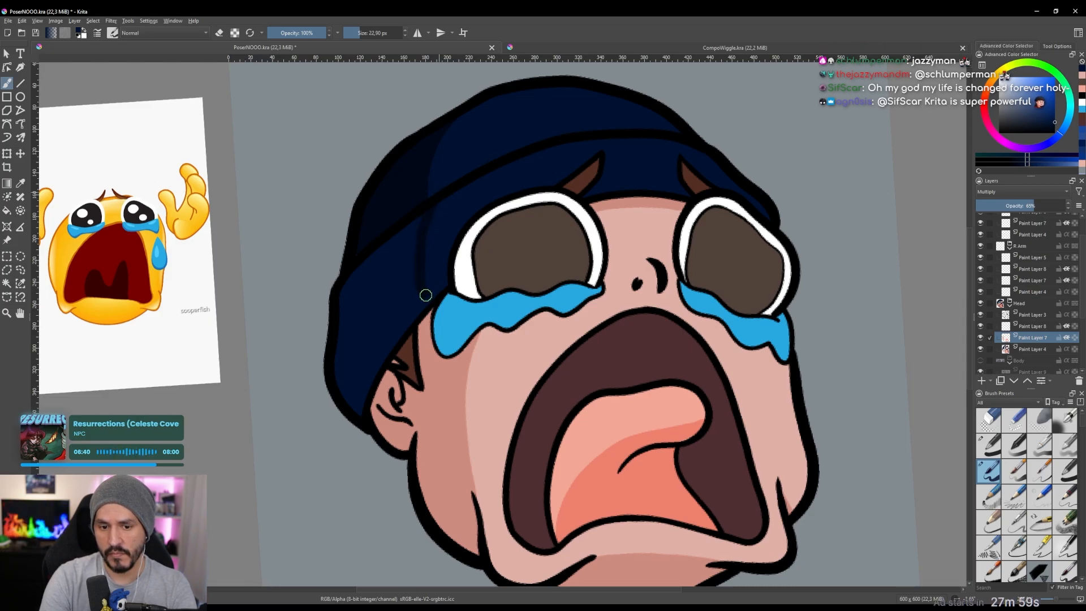
key("f")
left_click(385, 274)
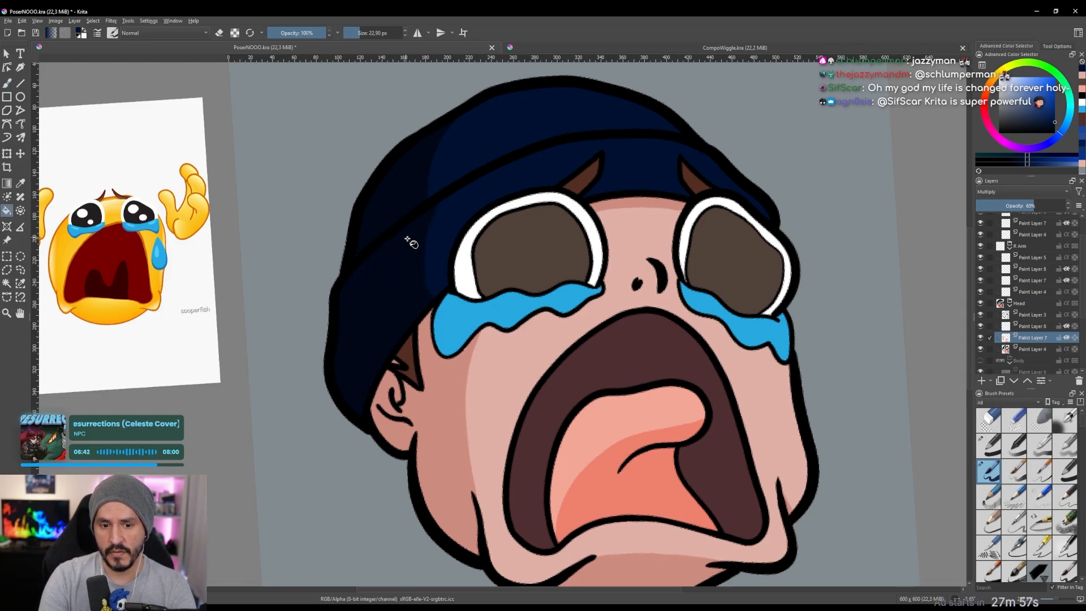
scroll(407, 238, "down", 4)
scroll(444, 238, "up", 3)
mouse_move(475, 171)
left_mouse_down()
mouse_move(551, 156)
mouse_move(604, 95)
left_mouse_up()
Sample the hair's brown and paint a shadow on the tuft between the beanie and the ear.
key("b")
scroll(479, 216, "up", 3)
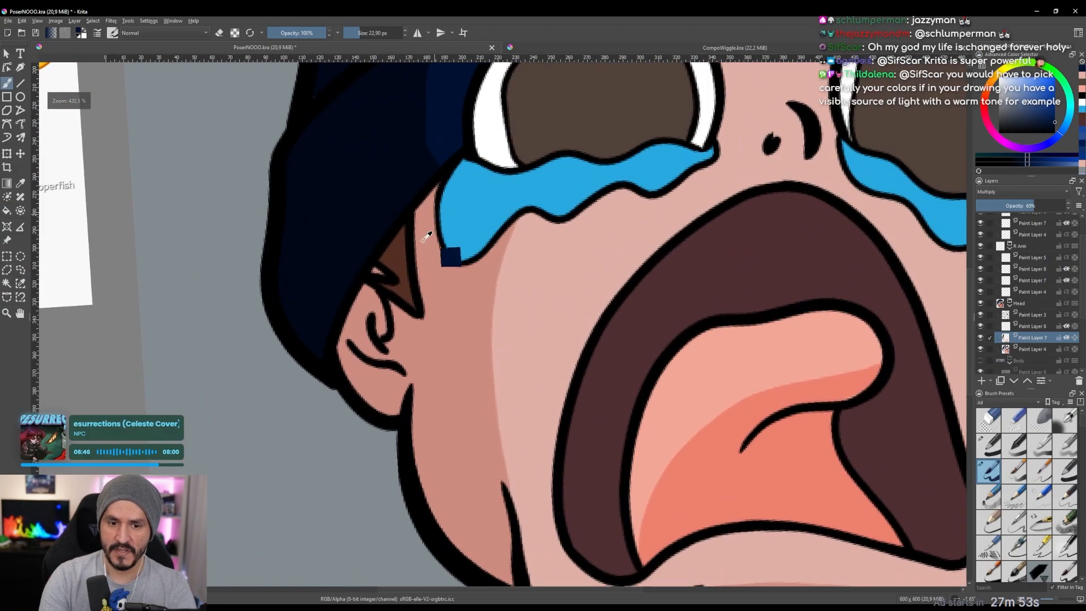
left_click(405, 266, "ctrl")
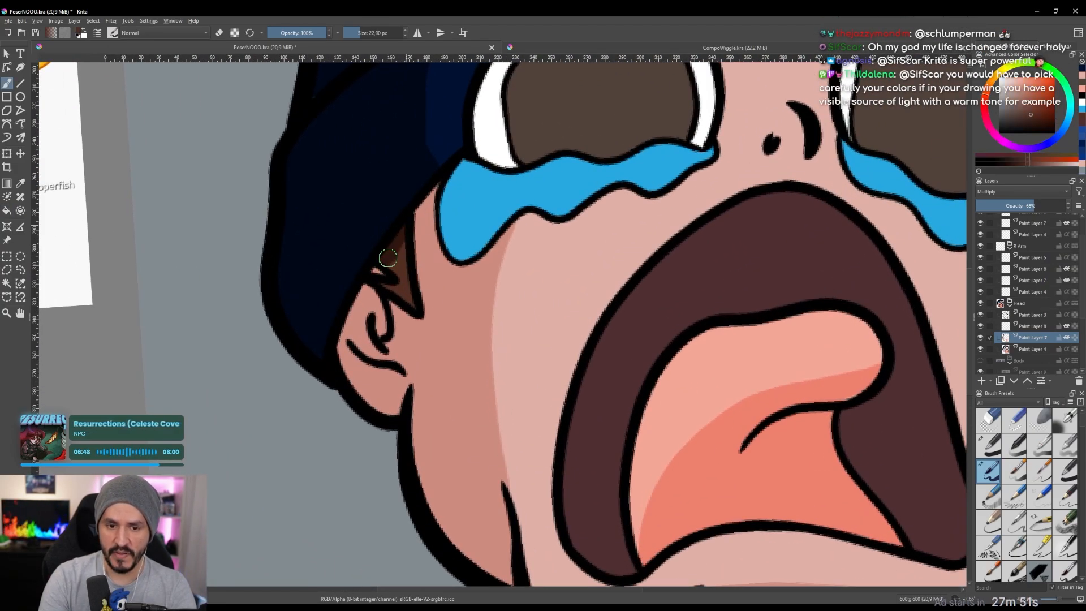
scroll(387, 287, "down", 4)
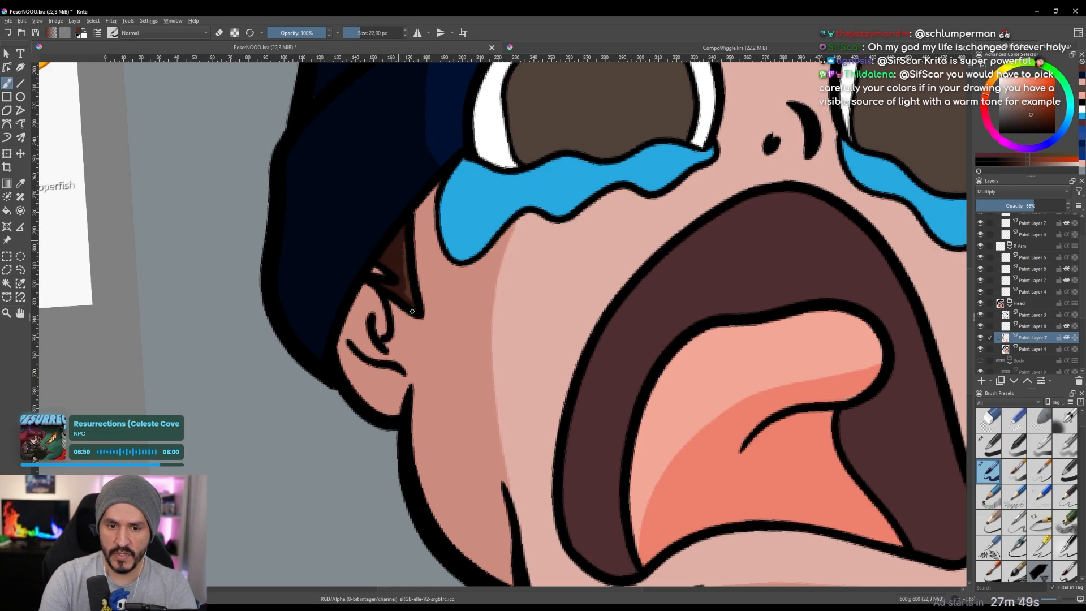
Paint brown shadows along the lower edges of both eyebrows on the beanie's brim.
scroll(478, 240, "up", 3)
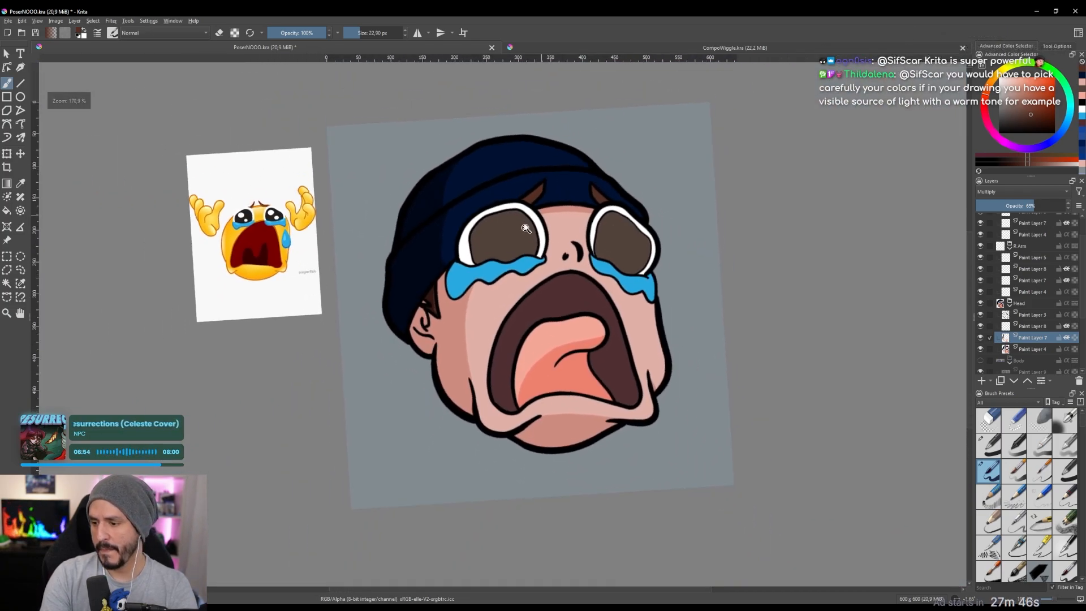
mouse_move(525, 228)
left_mouse_down()
mouse_move(533, 198)
mouse_move(509, 256)
left_mouse_up()
left_click_drag(533, 259, 541, 200)
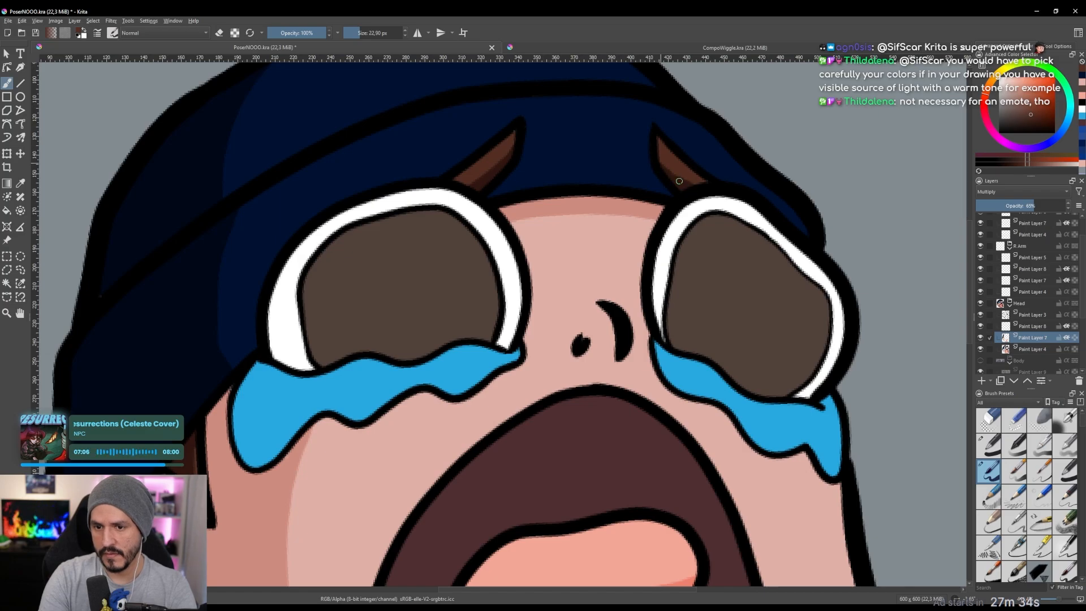
left_click_drag(680, 165, 683, 238)
left_click_drag(683, 237, 707, 158)
left_click_drag(677, 205, 670, 265)
left_click_drag(701, 168, 669, 206)
Sample the tears' blue and paint a shadow along the wavy lower edge of the tear stream nearest the ear.
mouse_move(498, 272)
left_mouse_down()
mouse_move(620, 281)
mouse_move(613, 169)
left_mouse_up()
left_click(573, 290, "ctrl")
left_click_drag(591, 289, 586, 309)
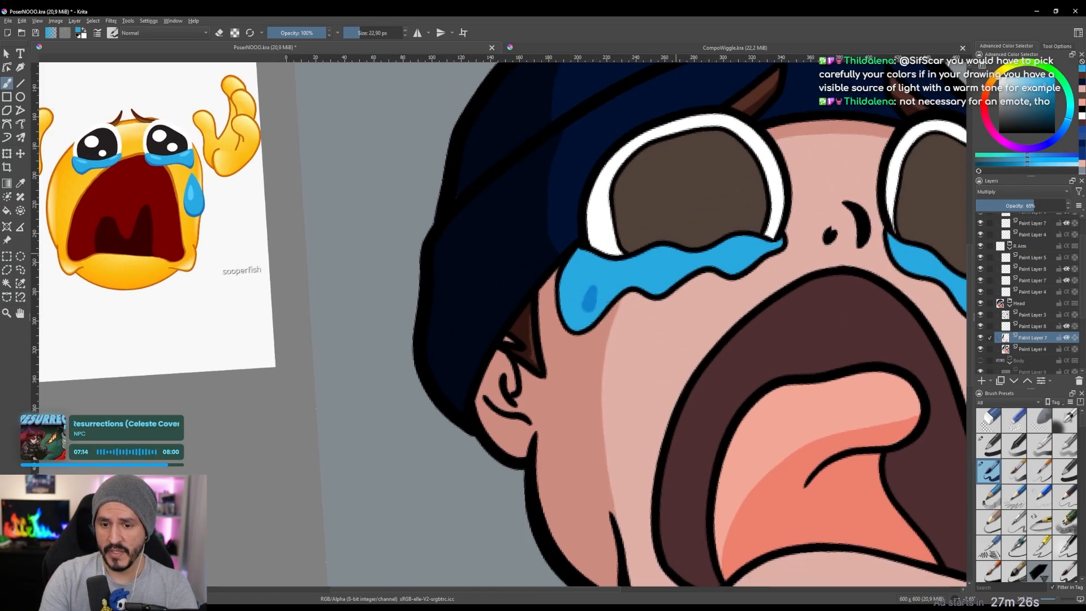
key("ctrl+z")
left_click_drag(667, 314, 545, 136)
left_click_drag(559, 134, 557, 203)
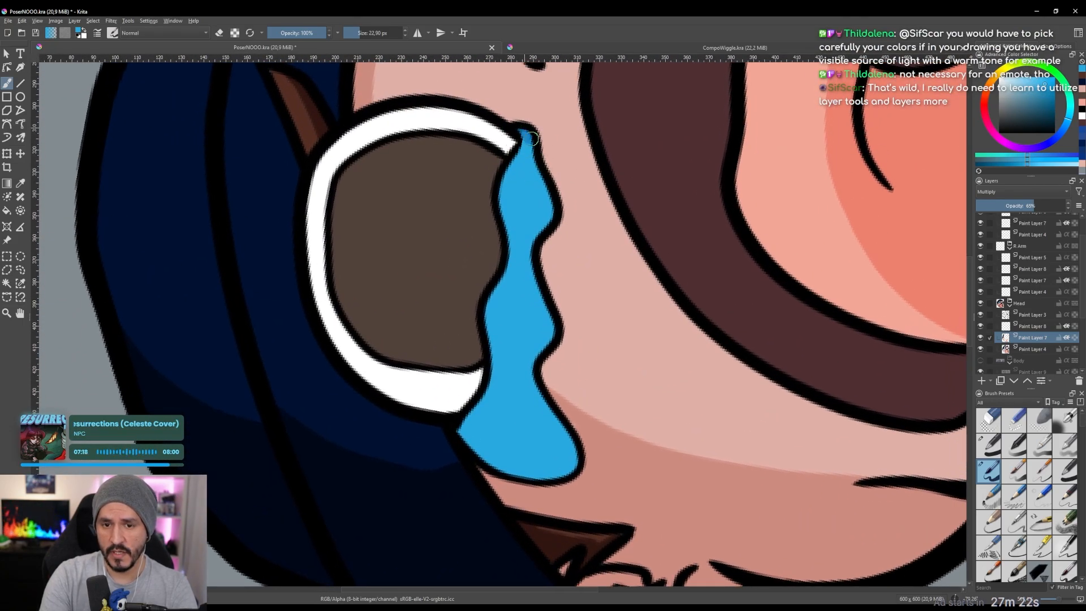
mouse_move(532, 139)
left_mouse_down()
mouse_move(549, 214)
mouse_move(527, 255)
mouse_move(544, 327)
mouse_move(531, 372)
mouse_move(569, 466)
left_mouse_up()
scroll(518, 329, "down", 3)
left_click_drag(598, 228, 479, 276)
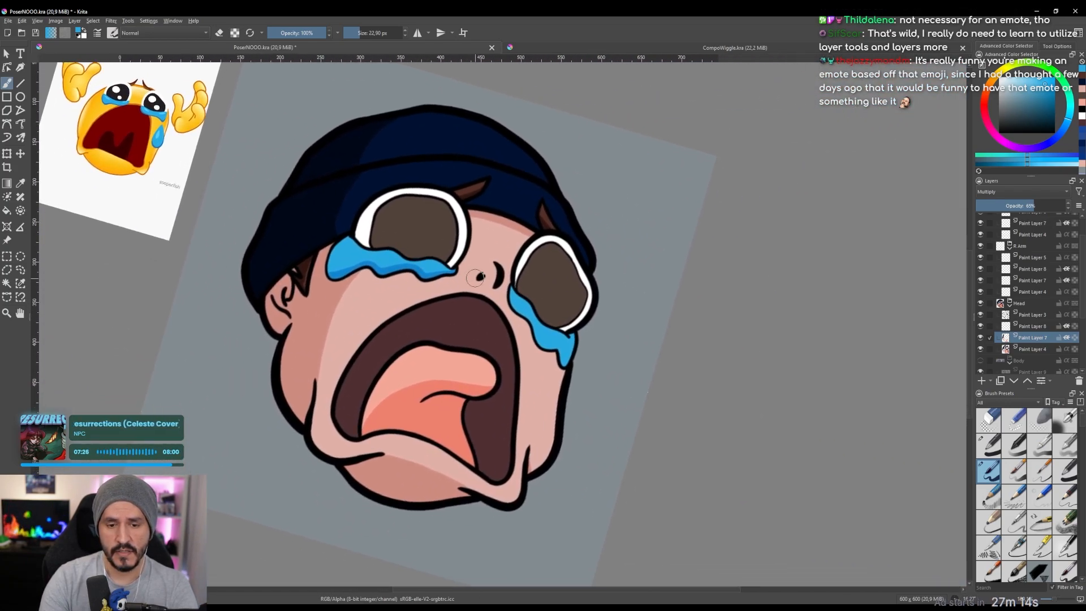
scroll(496, 289, "up", 5)
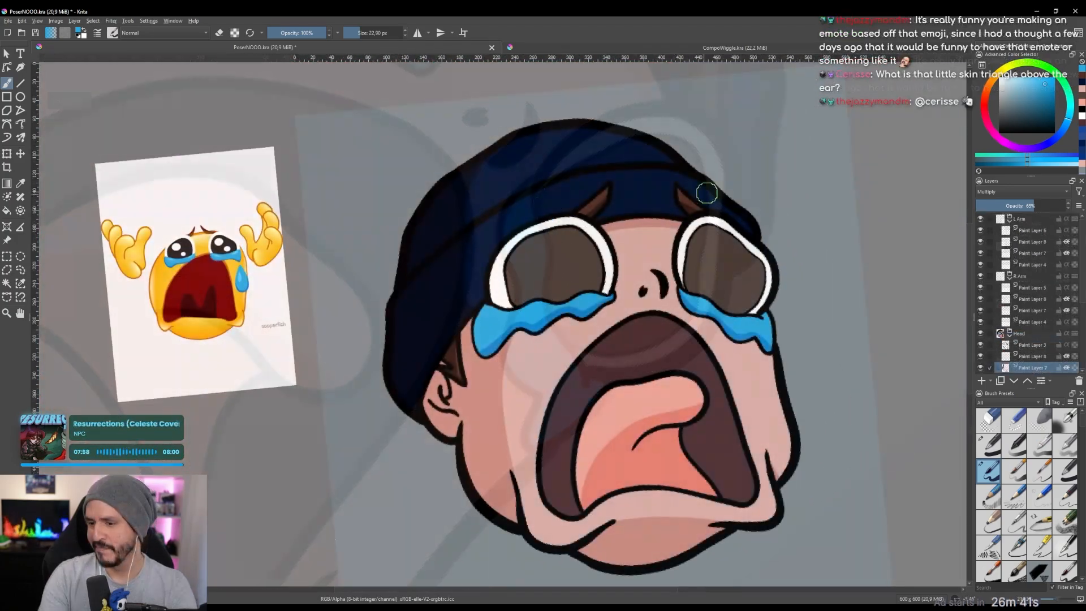
Select the head's line art layer, Paint Layer 3, and lock its transparency so only existing lines can be recoloured.
left_click(1063, 341)
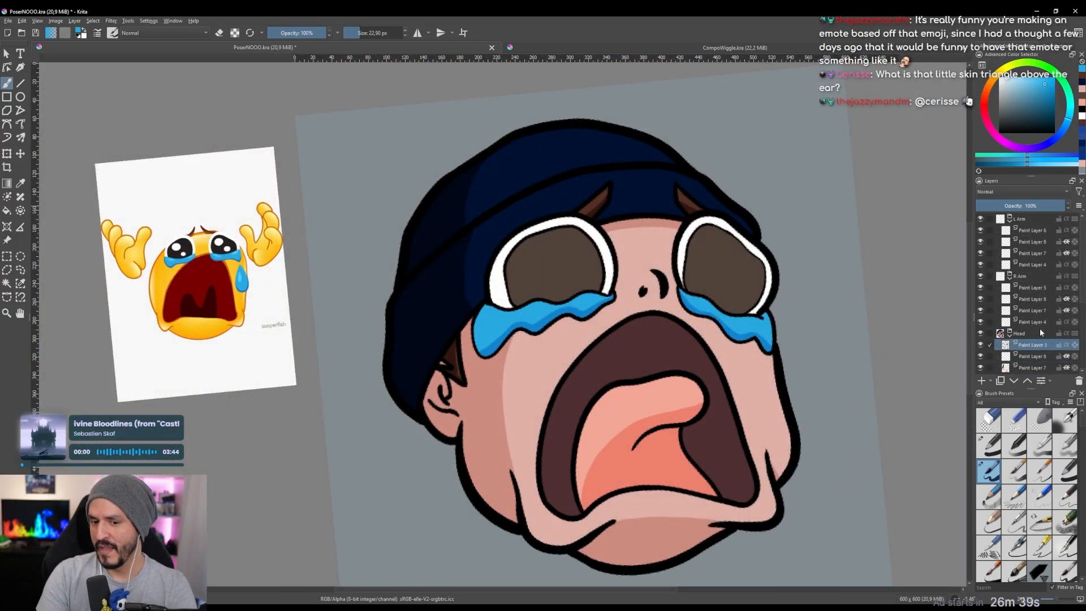
left_click_drag(552, 329, 529, 243)
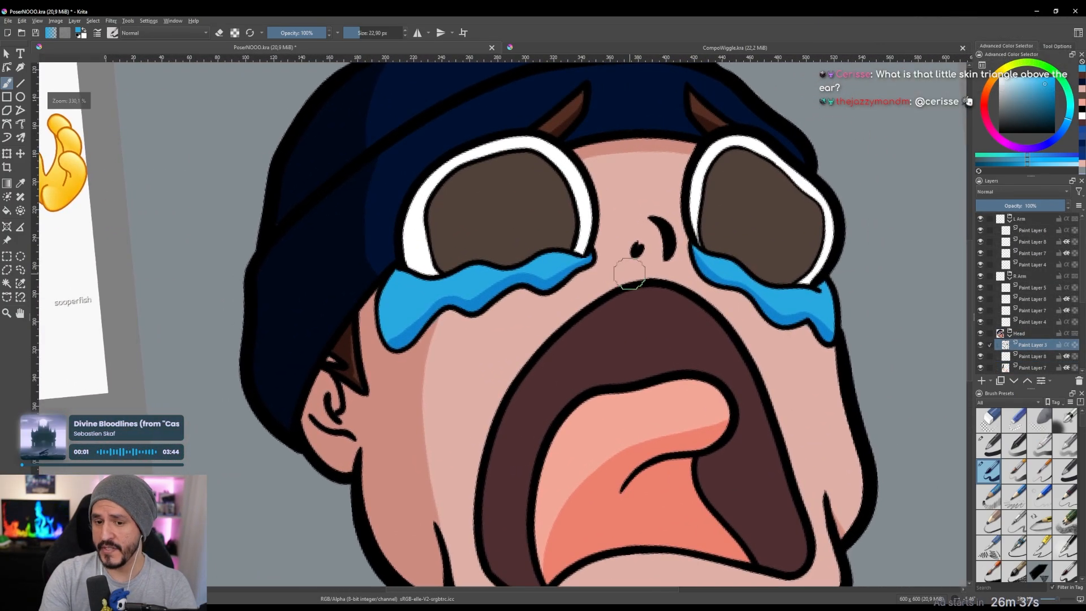
left_click_drag(635, 273, 544, 268)
left_click_drag(558, 277, 567, 321)
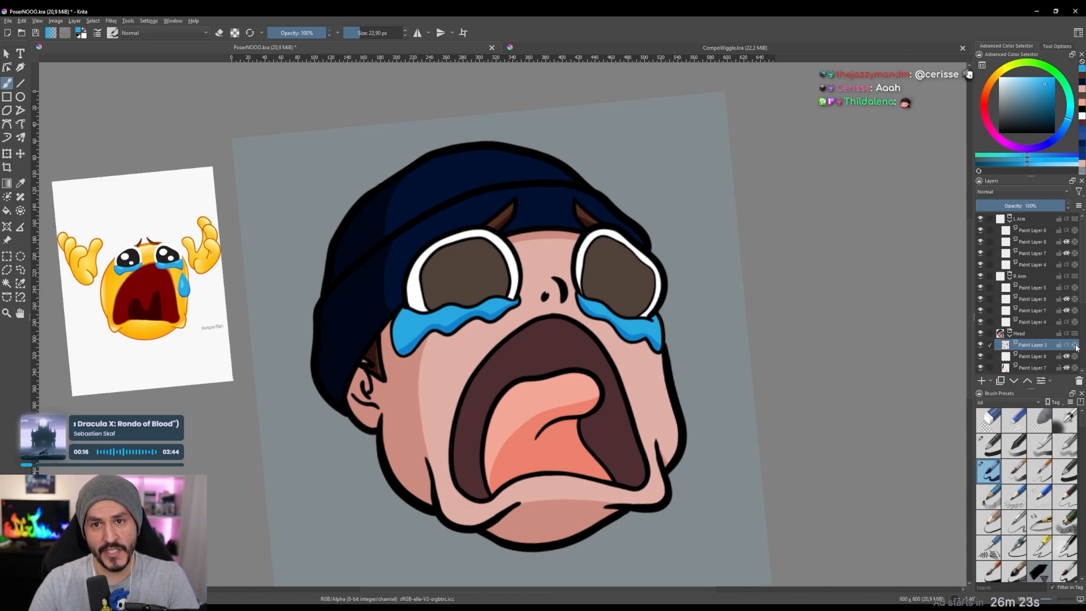
mouse_move(1076, 348)
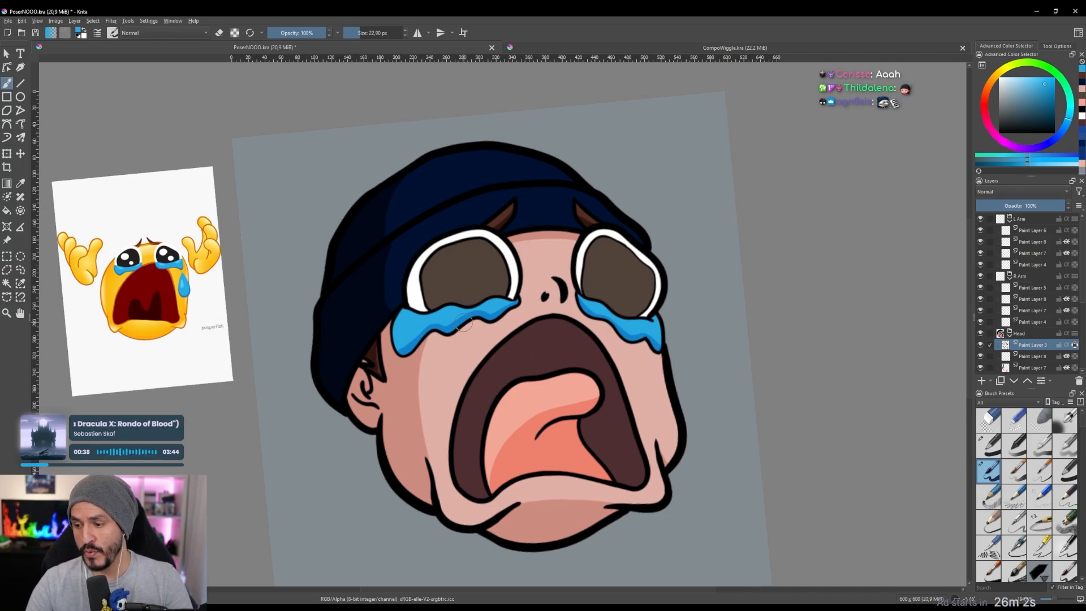
Sample the blue of the tear's shadow and darken it for the tear outlines.
scroll(464, 324, "up", 3)
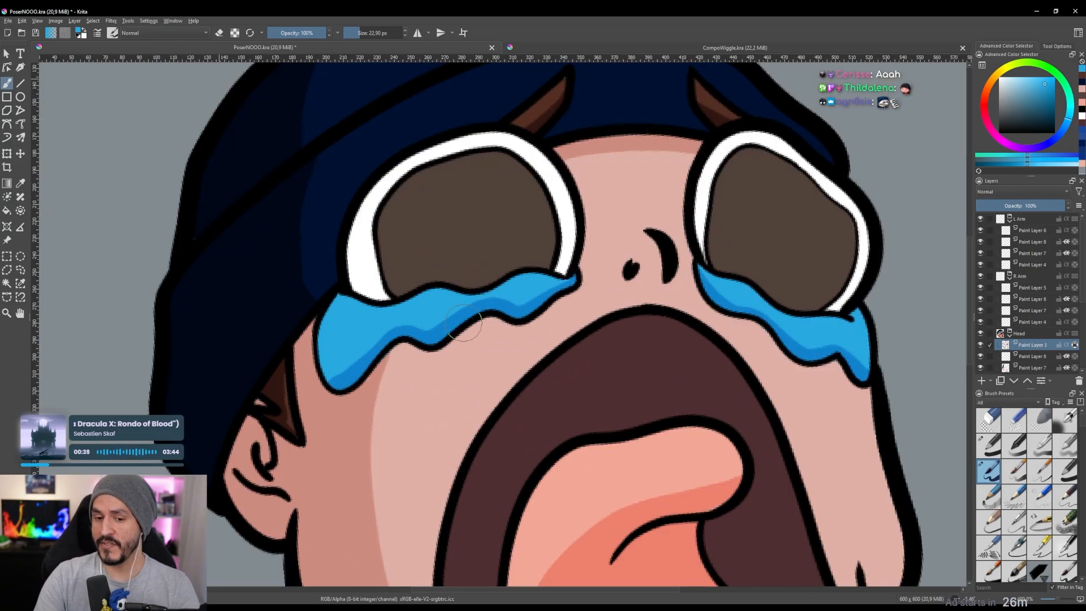
left_click(492, 305, "ctrl")
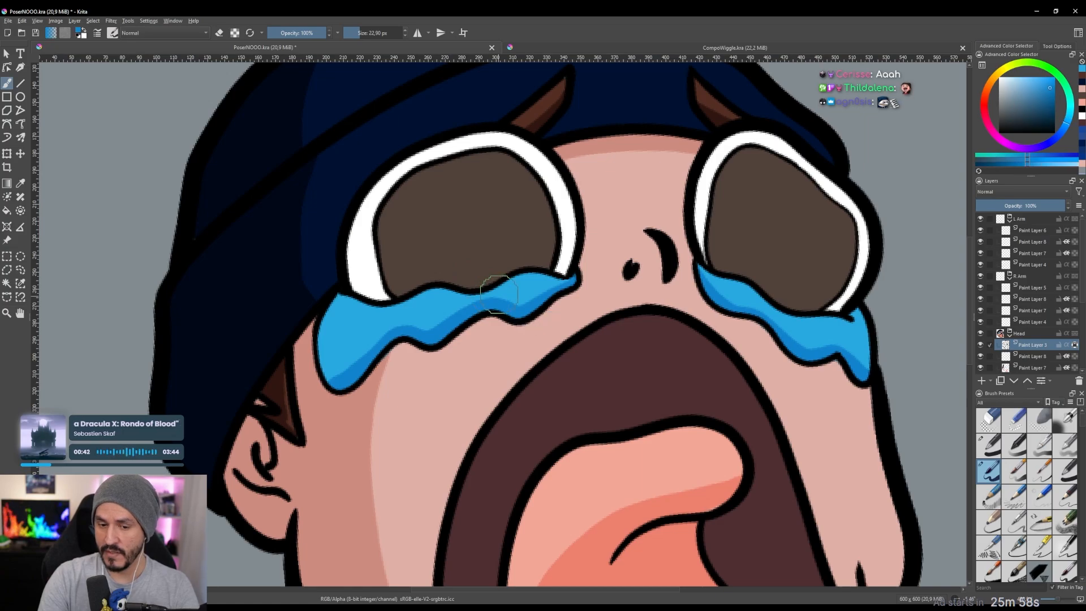
left_click_drag(606, 264, 702, 257)
left_click_drag(1018, 163, 1013, 163)
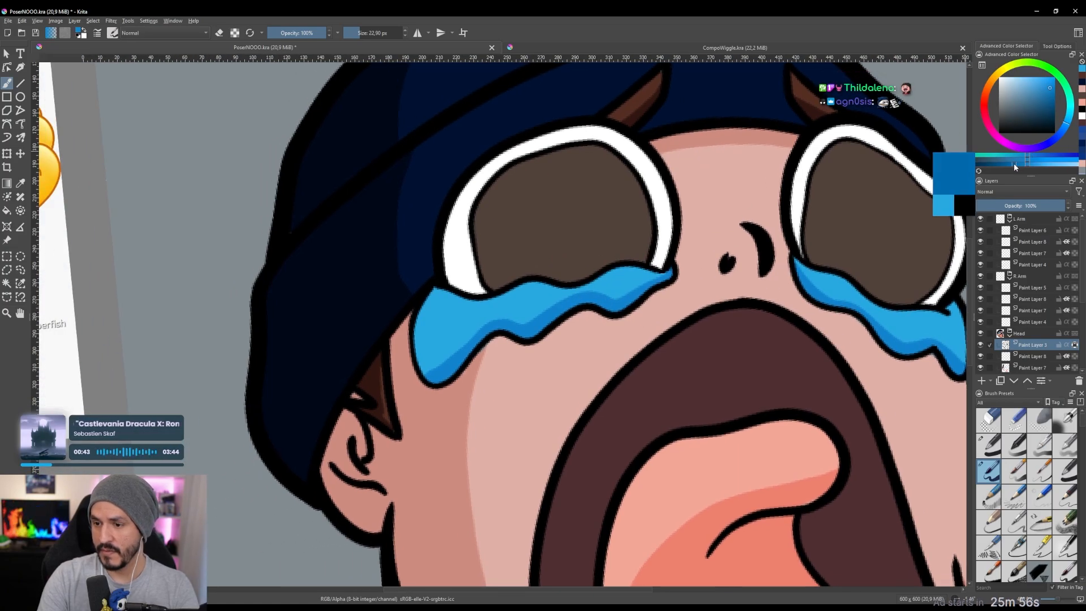
Recolour the black line along the upper edge of the tear nearest the ear with the dark blue.
left_click_drag(611, 273, 501, 170)
mouse_move(502, 170)
left_mouse_down()
mouse_move(547, 177)
mouse_move(560, 195)
mouse_move(591, 189)
left_mouse_up()
scroll(561, 196, "up", 1)
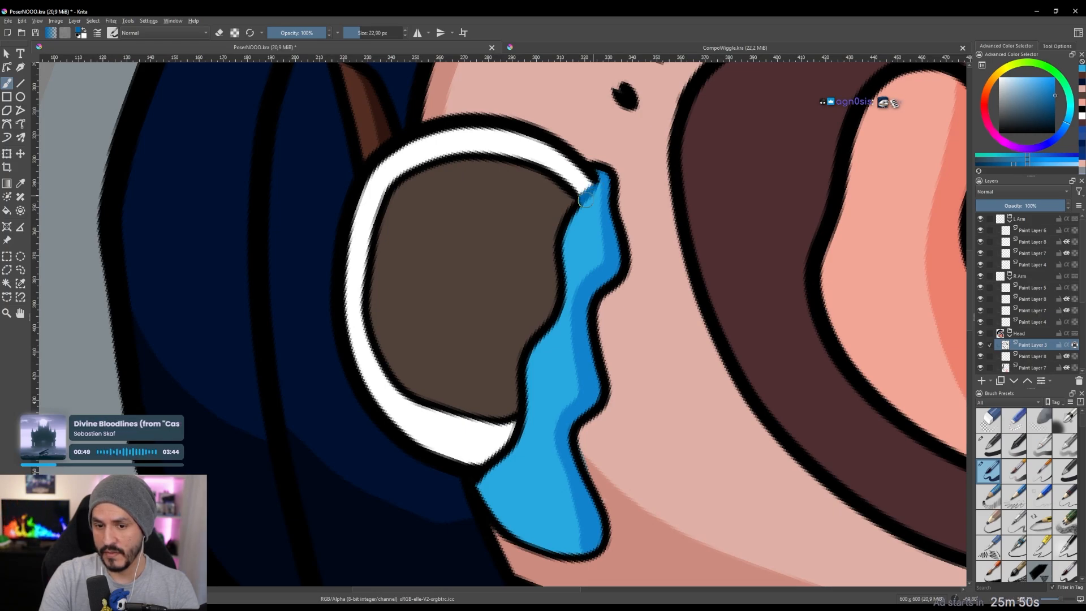
mouse_move(557, 231)
left_mouse_down()
mouse_move(554, 302)
mouse_move(516, 399)
left_mouse_up()
mouse_move(525, 331)
left_mouse_down()
mouse_move(562, 235)
mouse_move(518, 226)
left_mouse_up()
mouse_move(548, 283)
left_mouse_down("ctrl")
mouse_move(532, 270)
mouse_move(542, 331)
mouse_move(517, 404)
mouse_move(530, 431)
left_mouse_up("ctrl")
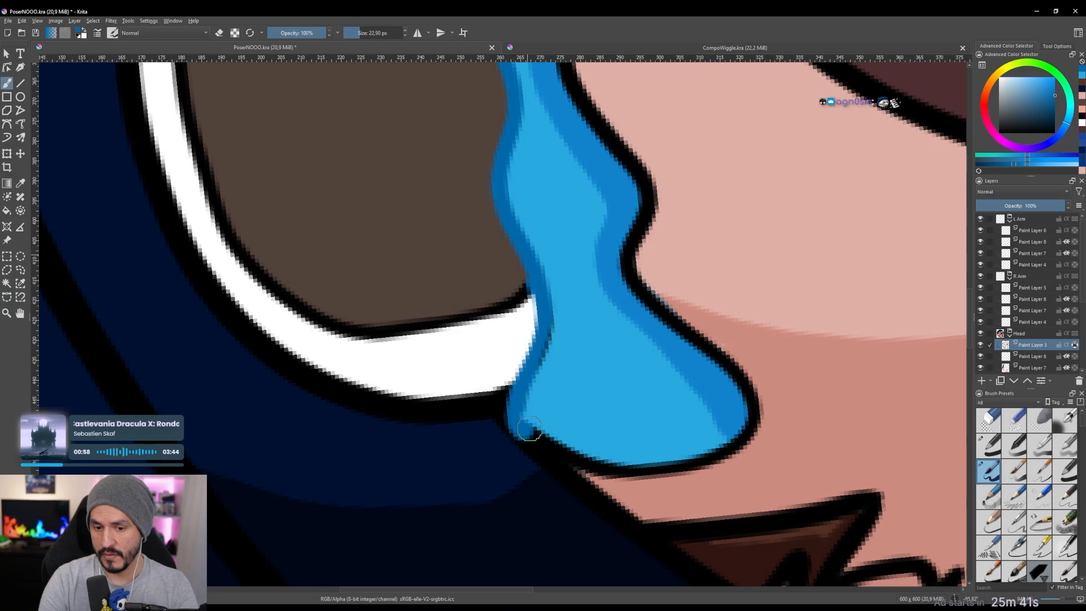
Continue the dark blue outline around the same tear's outer end, wavy lower edge and inner tip.
left_click_drag(536, 365, 542, 318)
left_click_drag(758, 212, 701, 277, "shift")
key("5")
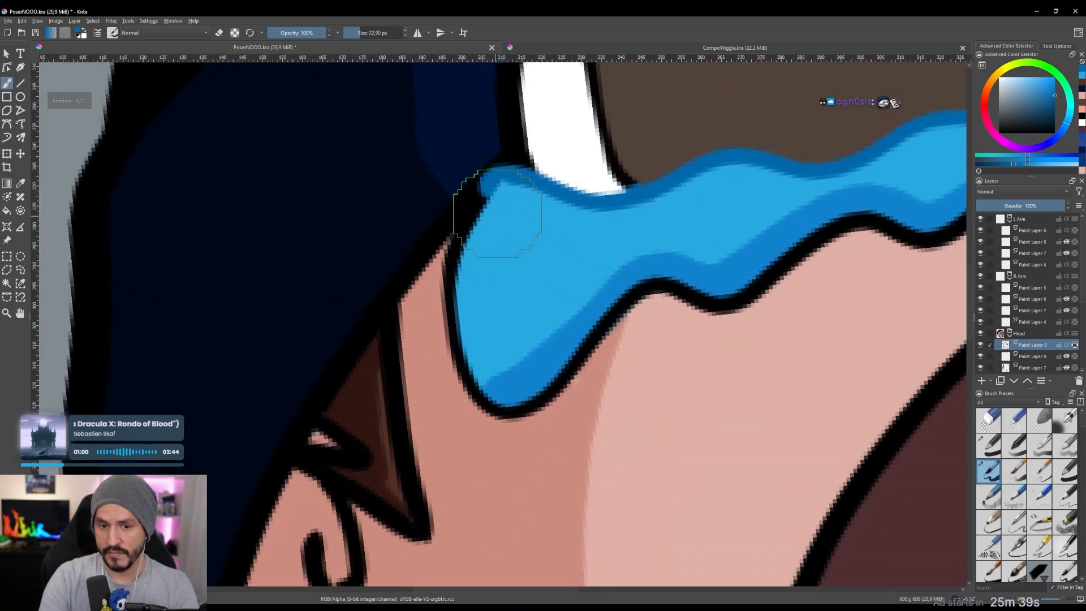
mouse_move(475, 213)
left_mouse_down()
mouse_move(450, 325)
mouse_move(466, 368)
mouse_move(505, 398)
mouse_move(557, 370)
mouse_move(604, 311)
mouse_move(579, 341)
mouse_move(679, 298)
mouse_move(736, 289)
mouse_move(759, 267)
left_mouse_up()
left_click_drag(614, 263, 255, 317)
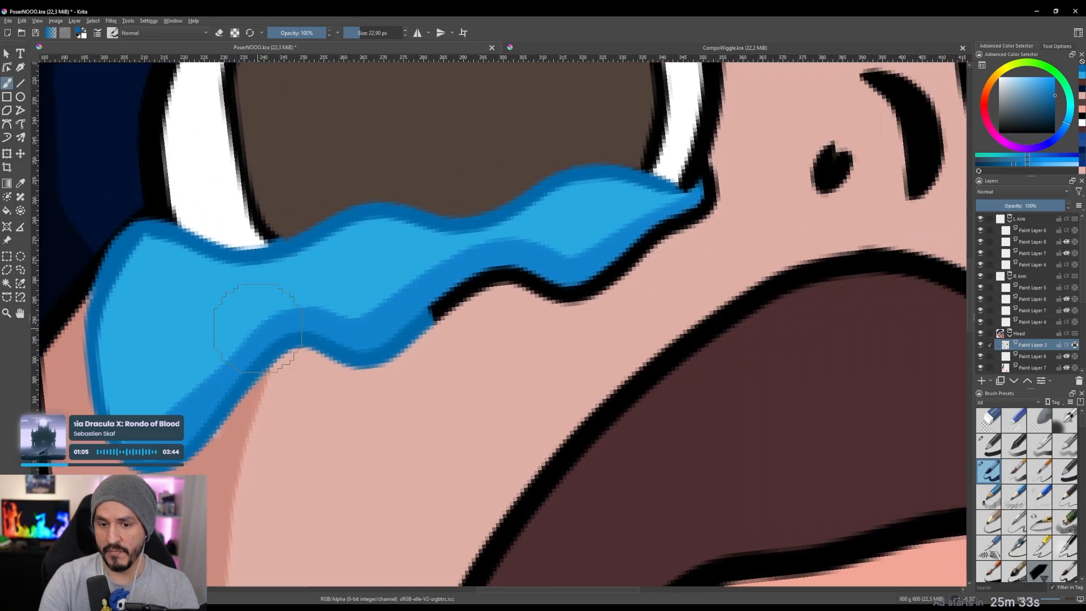
mouse_move(402, 317)
left_mouse_down()
mouse_move(469, 298)
mouse_move(541, 286)
mouse_move(506, 281)
mouse_move(472, 307)
mouse_move(599, 289)
mouse_move(697, 212)
mouse_move(715, 161)
mouse_move(699, 185)
mouse_move(666, 197)
mouse_move(699, 181)
left_mouse_up()
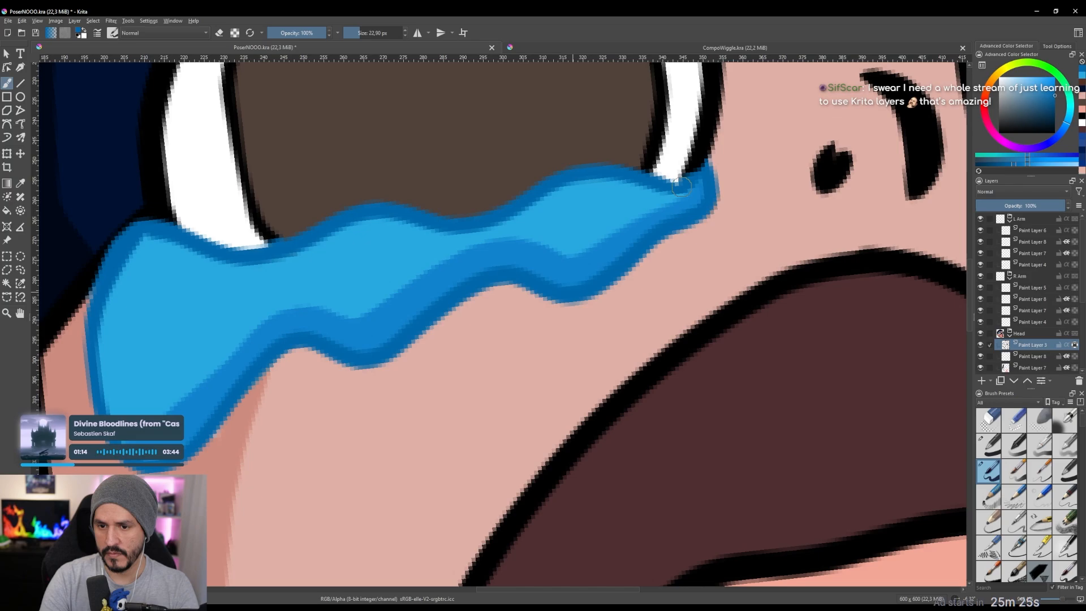
Recolour the outline of the other eye's tear in the same dark blue.
left_click_drag(634, 218, 636, 311)
left_click_drag(636, 271, 559, 323)
left_click_drag(687, 237, 562, 274)
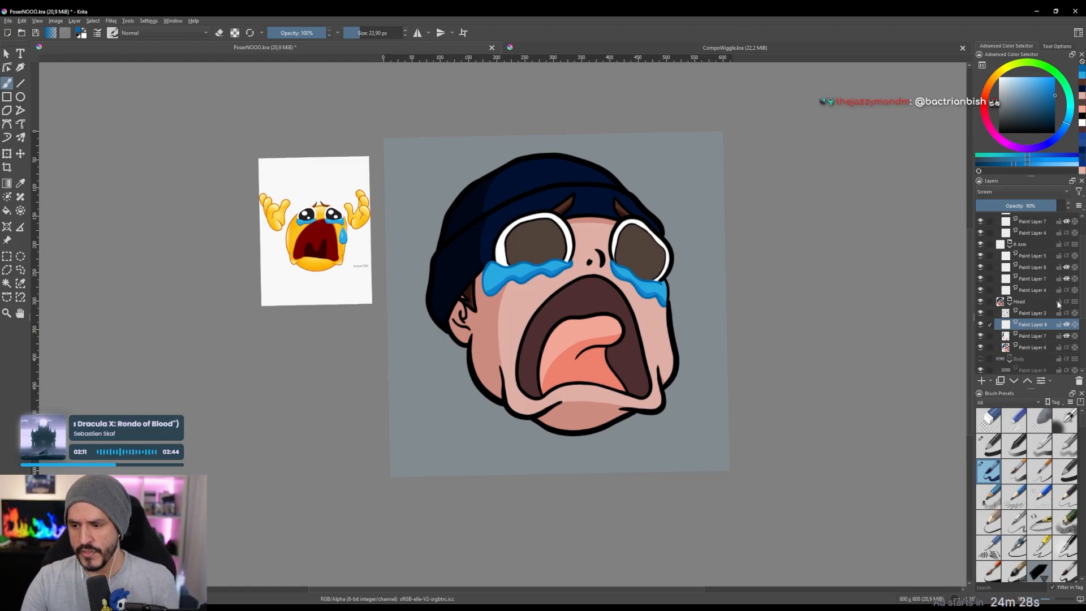
Try the head's Multiply shadow layer at full and at low opacity, and return it to about 60%.
left_click(1032, 336)
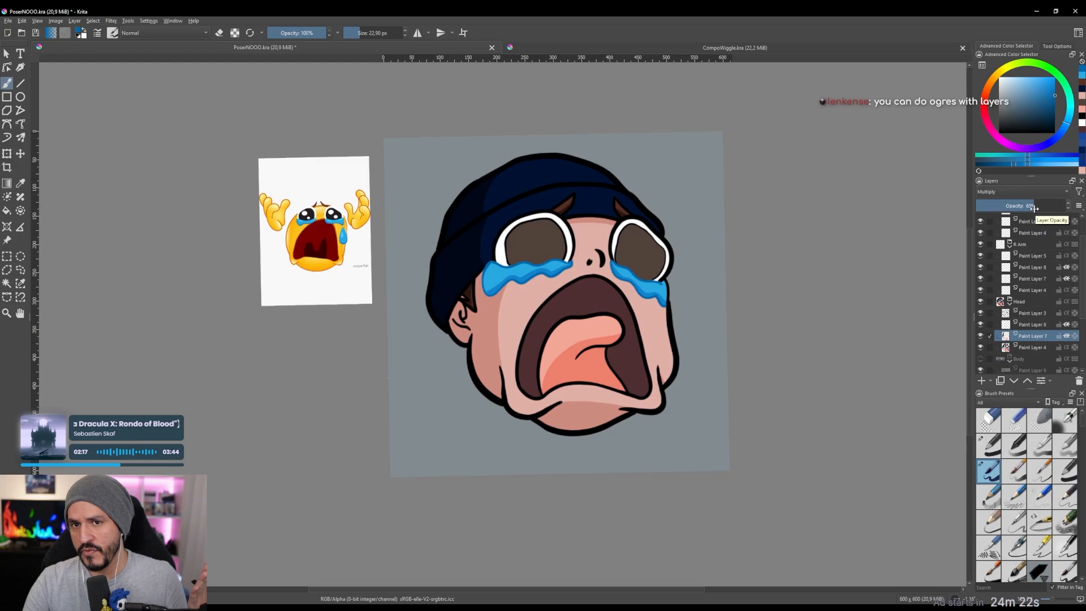
left_click_drag(1034, 208, 1076, 213)
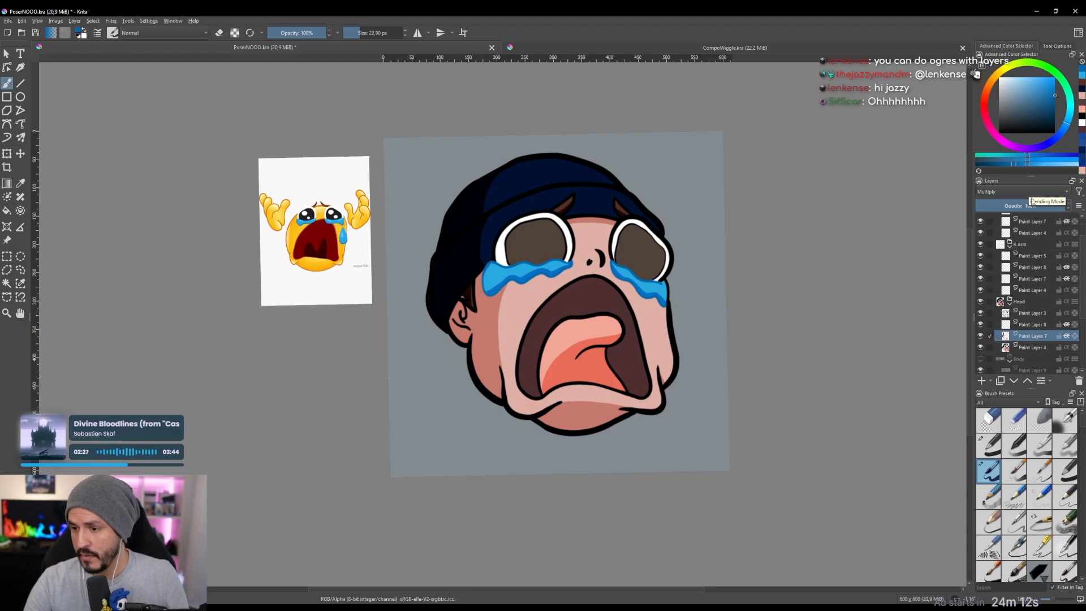
left_click_drag(1049, 209, 999, 205)
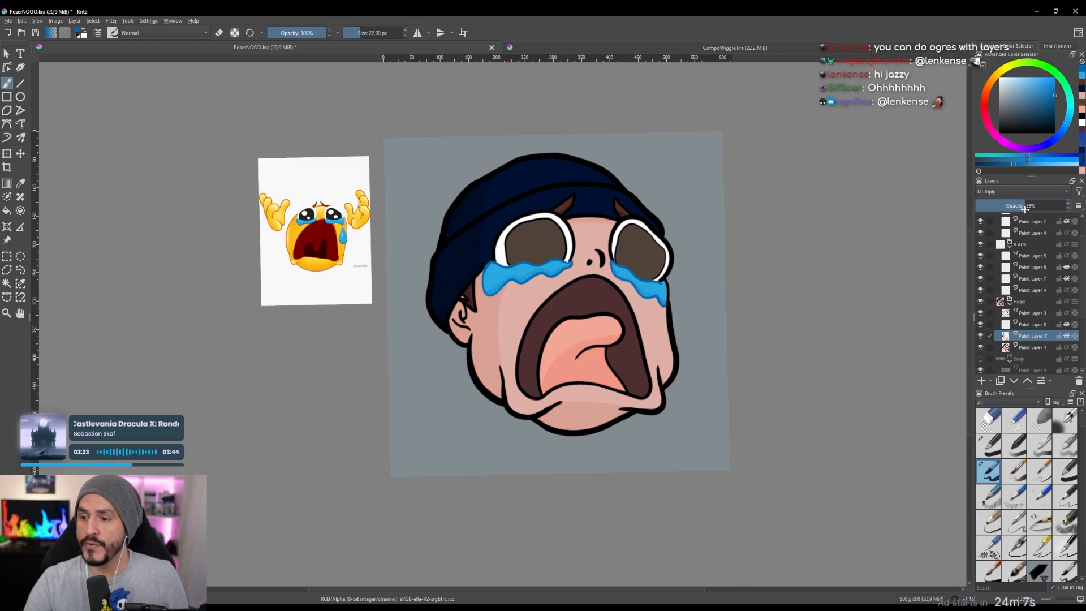
left_click_drag(1024, 210, 1032, 217)
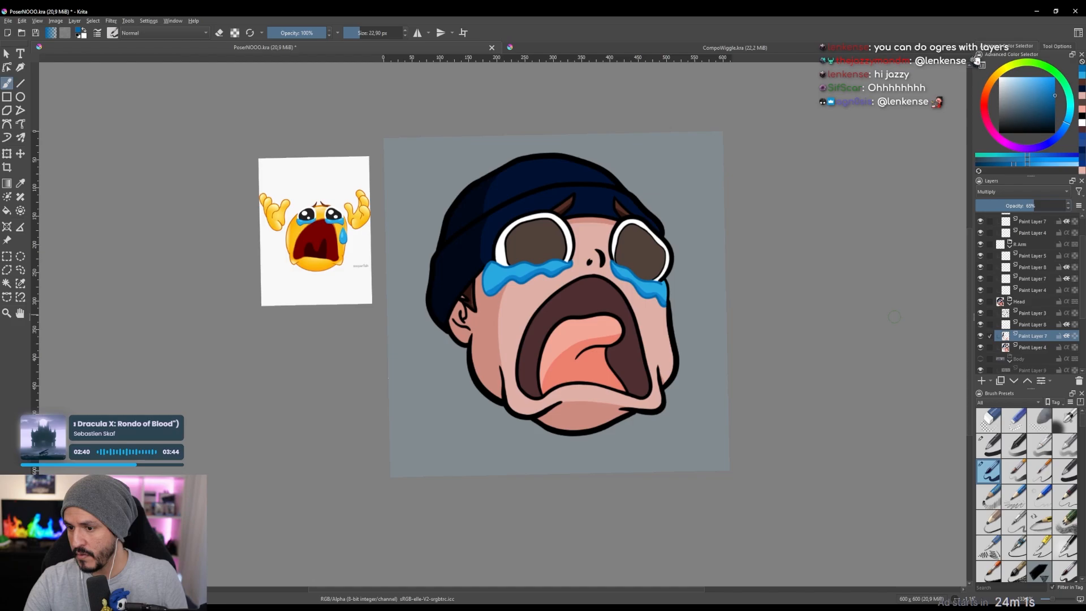
Select the head's Screen layer, Paint Layer 8, sample the skin tone and paint a highlight along the cheek edge away from the ear.
left_click(1035, 326)
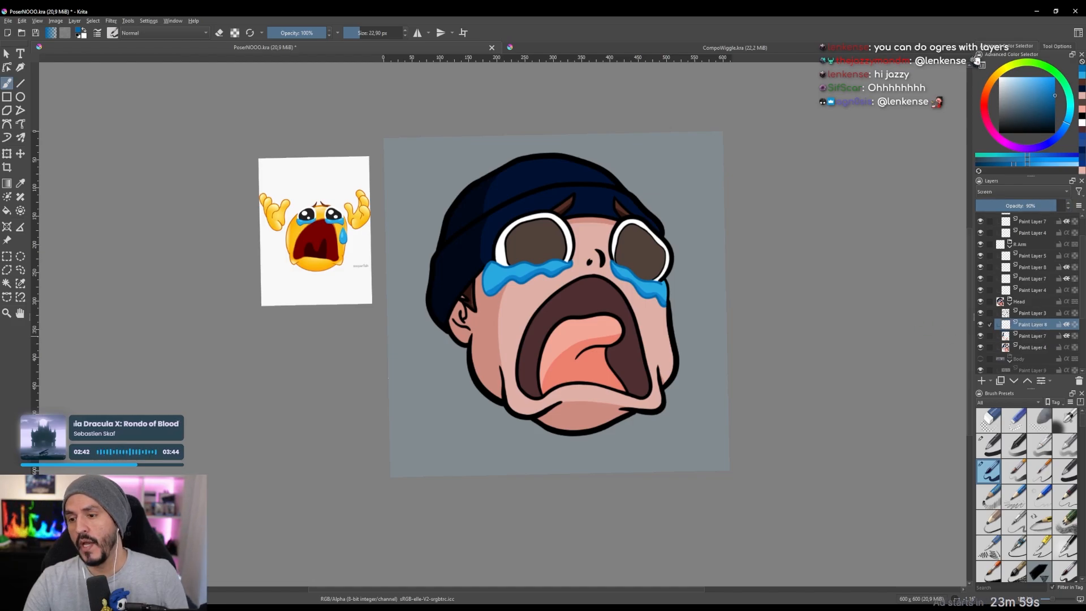
scroll(535, 221, "up", 2)
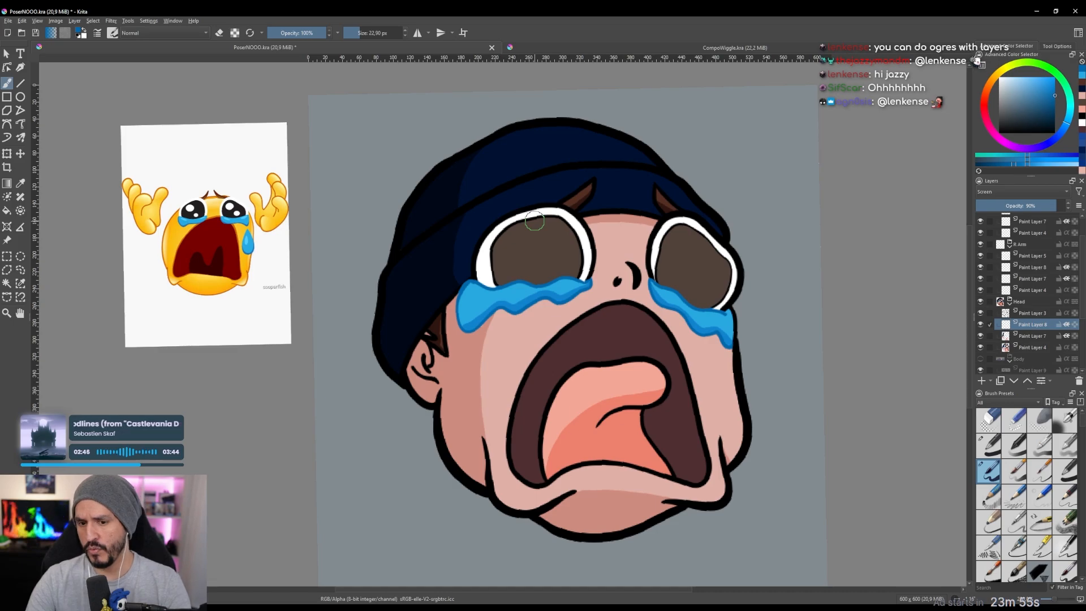
left_click_drag(721, 379, 589, 311)
mouse_move(616, 317)
left_mouse_down()
mouse_move(622, 283)
mouse_move(593, 294)
mouse_move(636, 407)
mouse_move(671, 245)
mouse_move(644, 220)
mouse_move(657, 414)
mouse_move(643, 432)
left_mouse_up()
left_click(583, 330, "ctrl")
right_click(642, 221)
left_click(642, 223)
mouse_move(682, 288)
left_mouse_down()
mouse_move(687, 337)
mouse_move(676, 302)
mouse_move(660, 296)
mouse_move(671, 238)
mouse_move(650, 227)
mouse_move(649, 195)
left_mouse_up()
Paint a tapered highlight along the skin fold at the mouth corner on the ear side, following it under the lower lip.
mouse_move(549, 340)
left_mouse_down()
mouse_move(589, 267)
mouse_move(529, 202)
mouse_move(527, 244)
left_mouse_up()
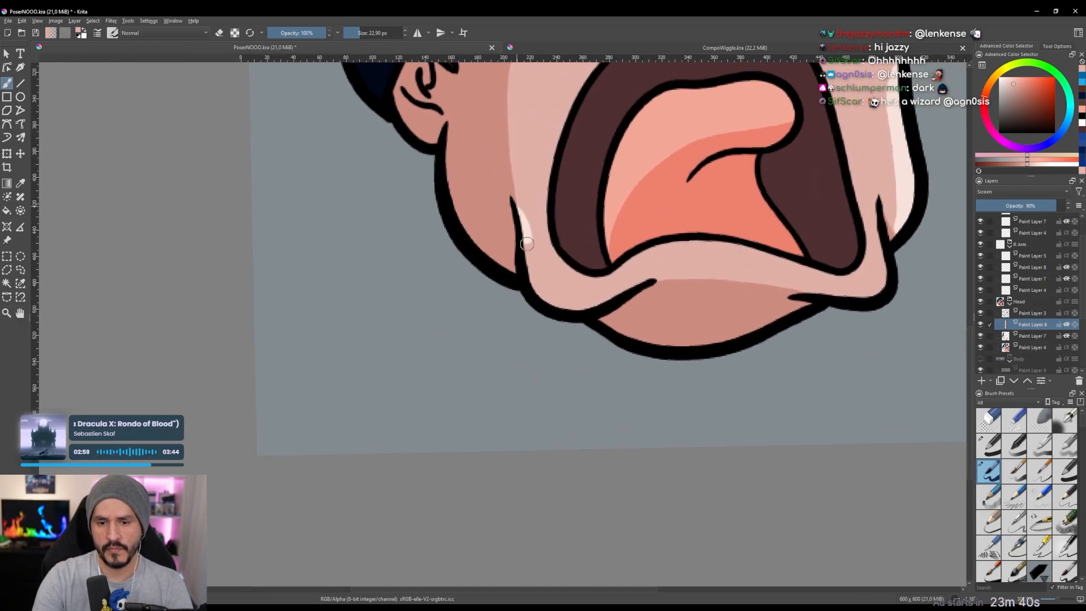
left_click_drag(547, 296, 580, 308)
mouse_move(546, 223)
left_mouse_down()
mouse_move(582, 315)
mouse_move(584, 362)
left_mouse_up()
mouse_move(587, 382)
left_mouse_down()
mouse_move(618, 252)
mouse_move(568, 181)
mouse_move(555, 185)
mouse_move(535, 250)
mouse_move(575, 394)
left_mouse_up()
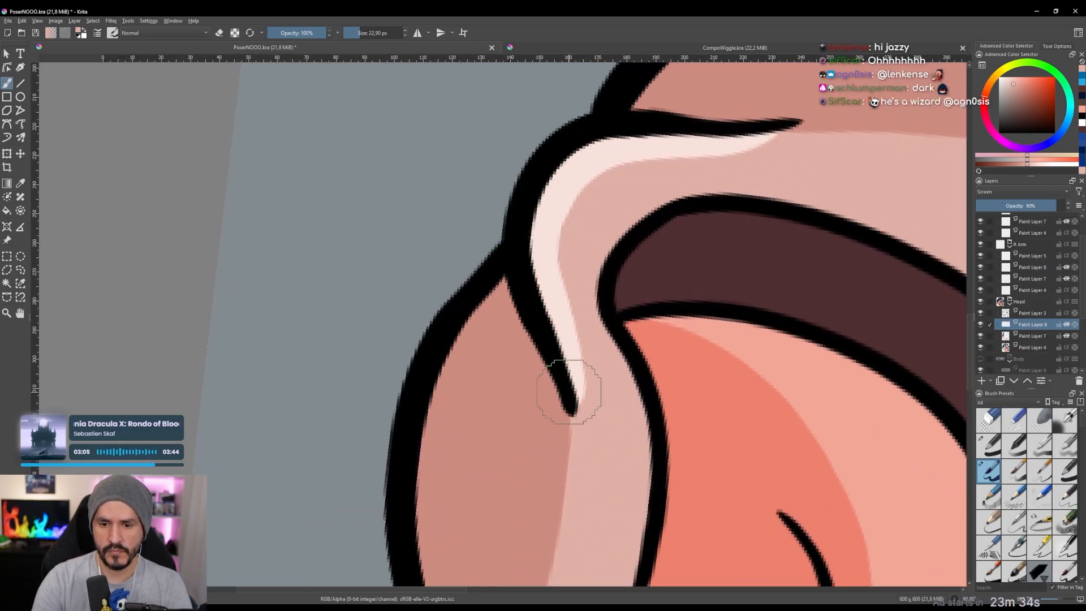
left_click_drag(570, 266, 565, 356)
mouse_move(585, 297)
left_mouse_down()
mouse_move(549, 178)
mouse_move(396, 294)
left_mouse_up()
mouse_move(395, 295)
left_mouse_down()
mouse_move(589, 323)
mouse_move(591, 264)
mouse_move(571, 176)
left_mouse_up()
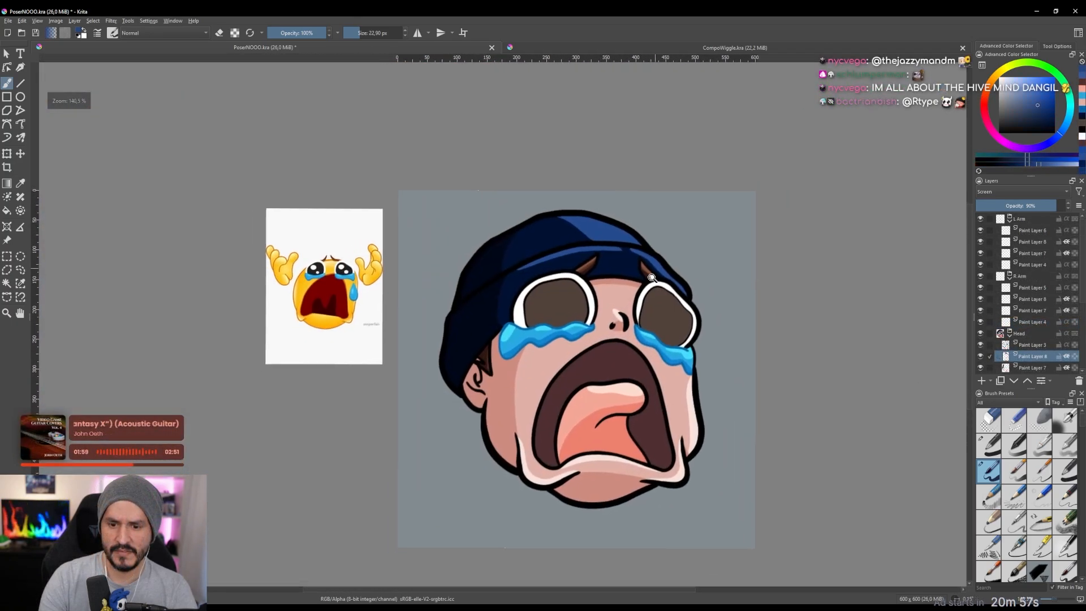
Choose white and paint one large and one small round highlight in the pupil of the eye nearest the ear.
left_click_drag(628, 249, 668, 243)
left_click_drag(648, 288, 629, 271)
left_click_drag(629, 271, 673, 274)
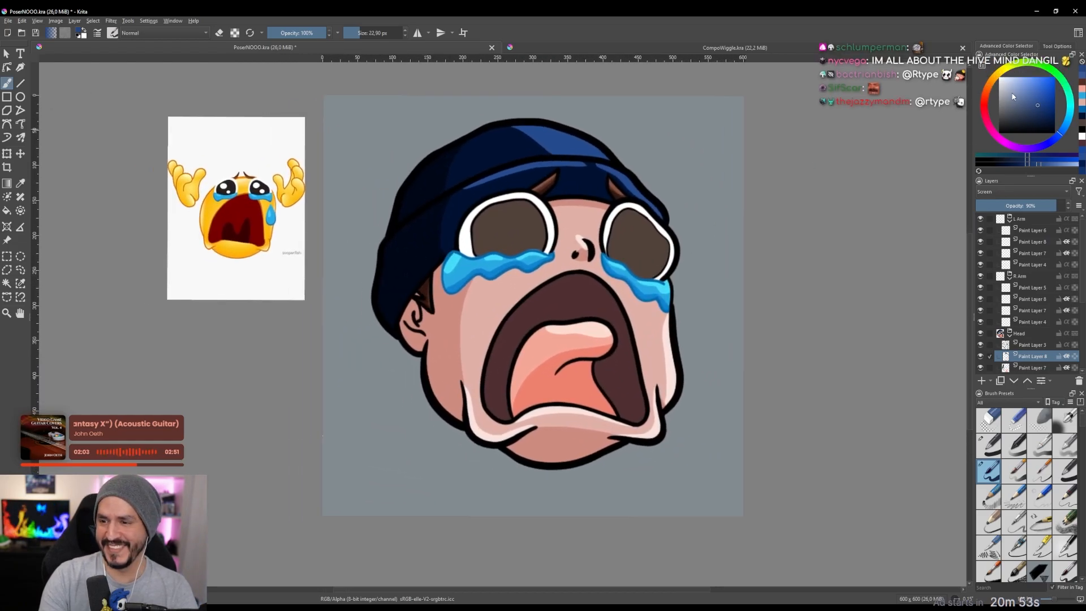
left_click_drag(1010, 87, 998, 76)
mouse_move(539, 242)
left_mouse_down()
mouse_move(557, 213)
mouse_move(524, 198)
mouse_move(555, 215)
left_mouse_up()
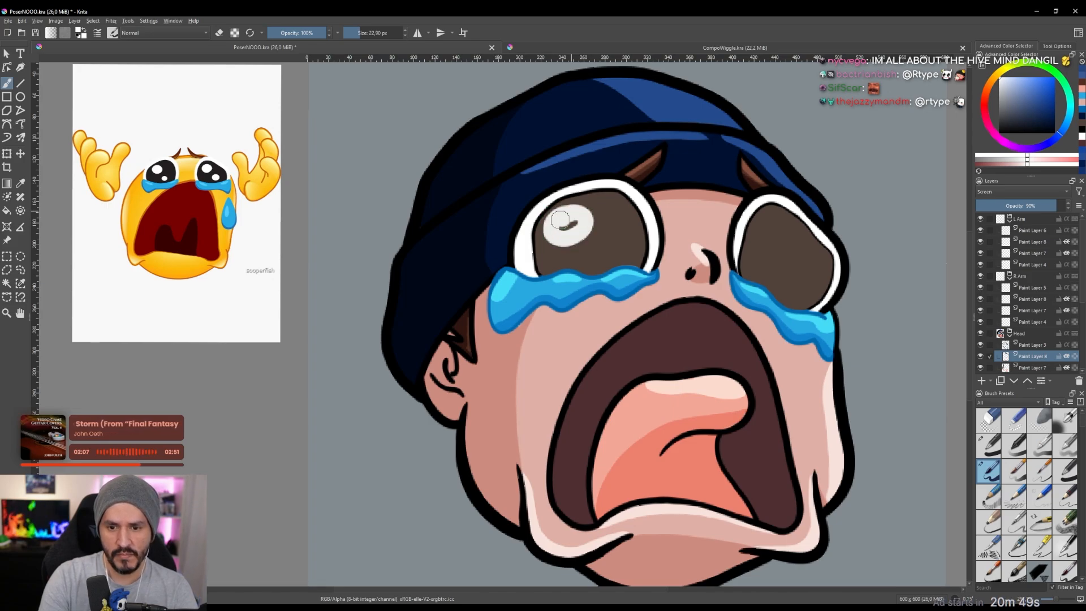
left_click(609, 251)
left_click_drag(705, 211, 624, 219)
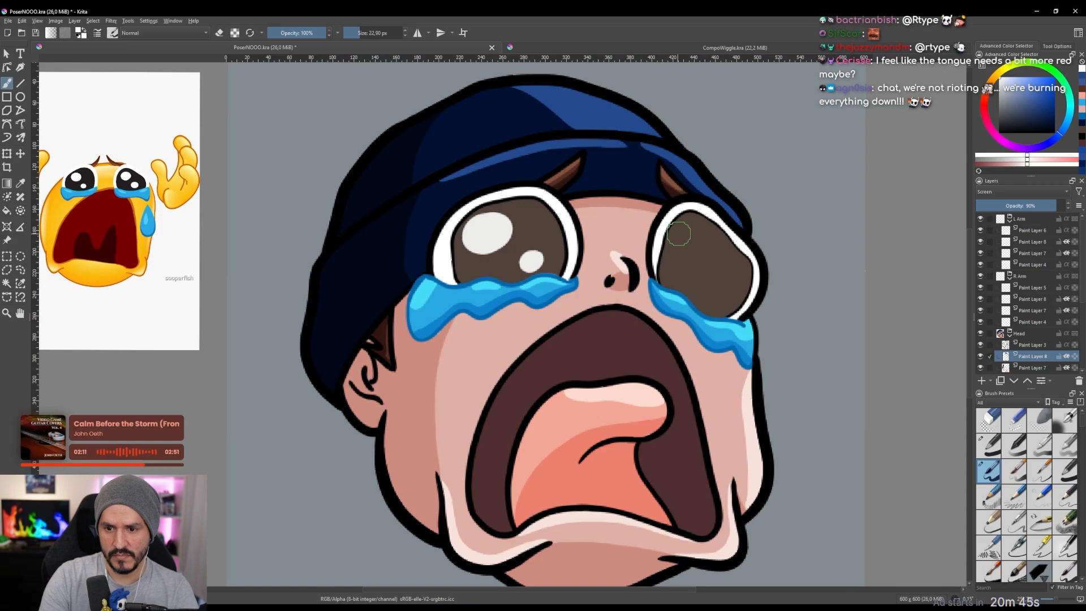
Paint a matching large and small round white highlight in the pupil of the other eye.
mouse_move(697, 229)
left_mouse_down()
mouse_move(680, 247)
mouse_move(693, 258)
left_mouse_up()
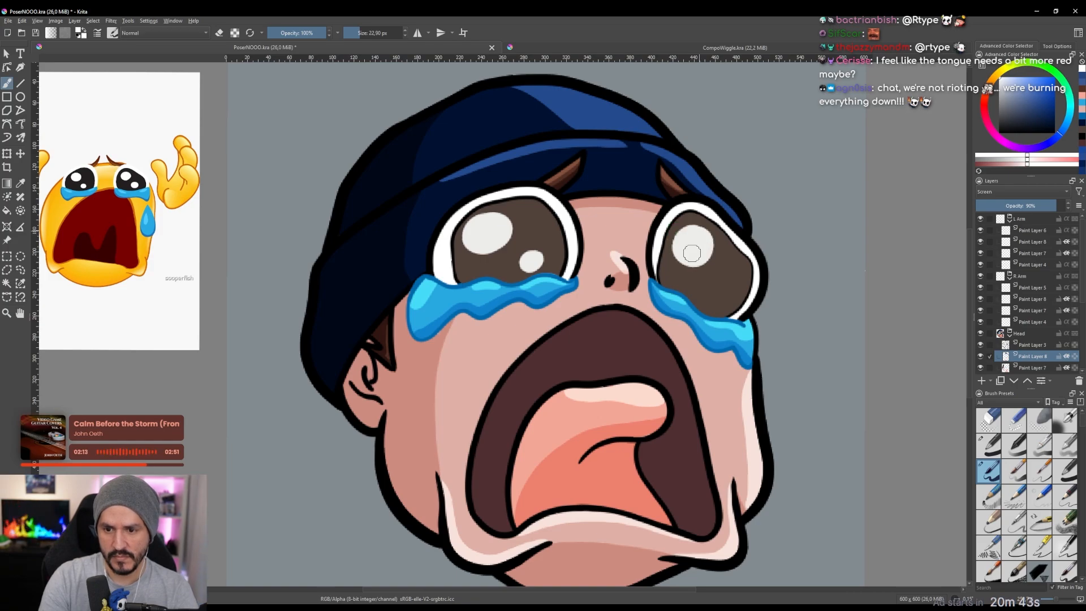
left_click_drag(712, 294, 719, 300)
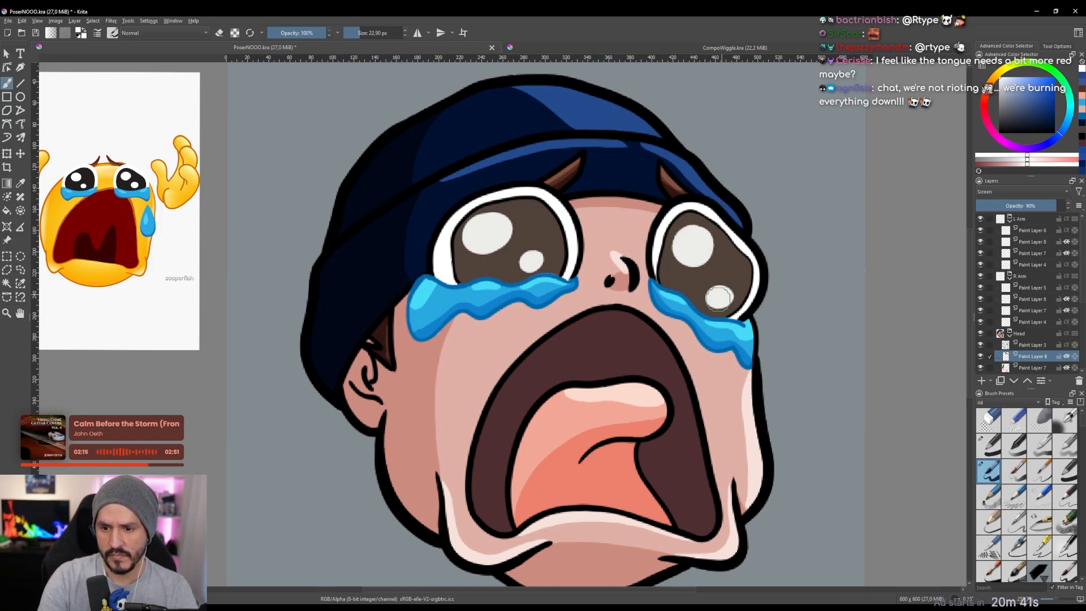
mouse_move(726, 257)
left_mouse_down()
mouse_move(706, 270)
mouse_move(686, 323)
mouse_move(705, 292)
mouse_move(703, 314)
mouse_move(725, 236)
mouse_move(711, 306)
mouse_move(738, 232)
left_mouse_up()
left_click_drag(807, 256, 828, 221)
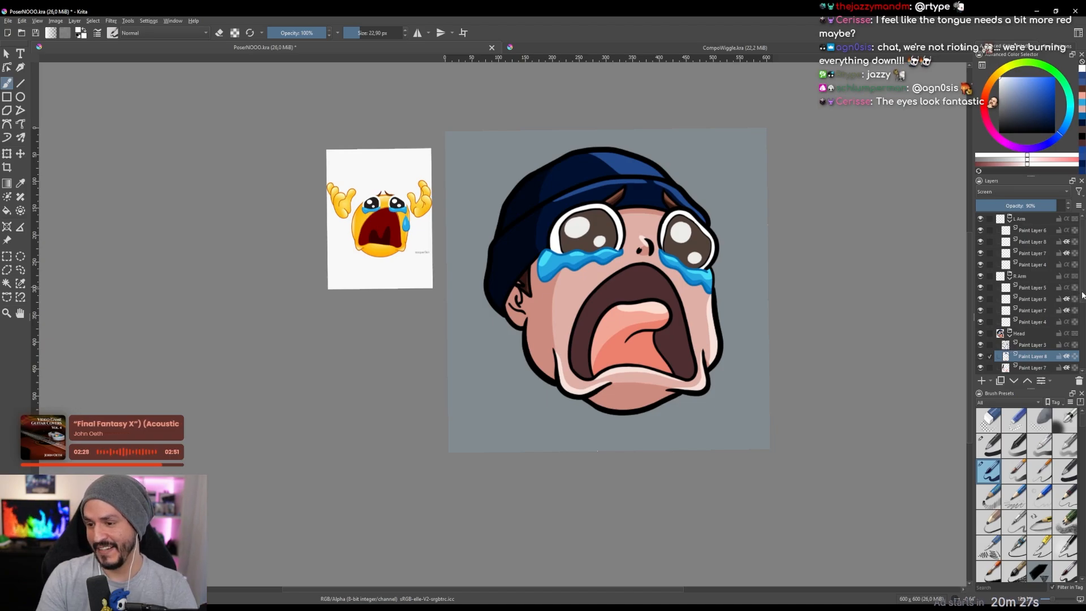
Show the Body group under the head and make the Sketch group with the raised hands visible.
scroll(1034, 313, "down", 3)
left_click(980, 310)
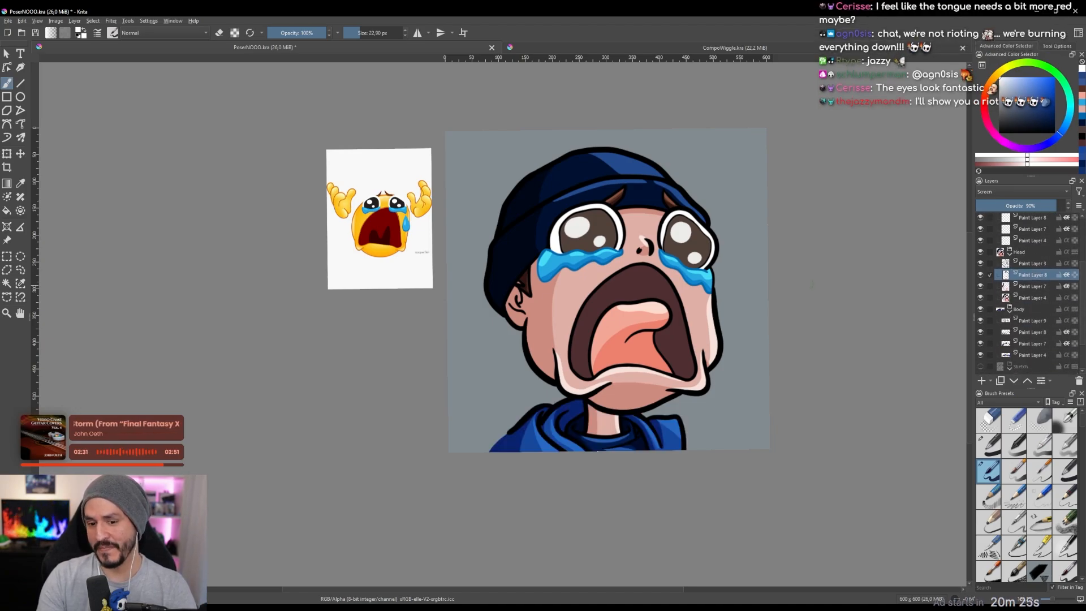
left_click_drag(726, 336, 682, 253)
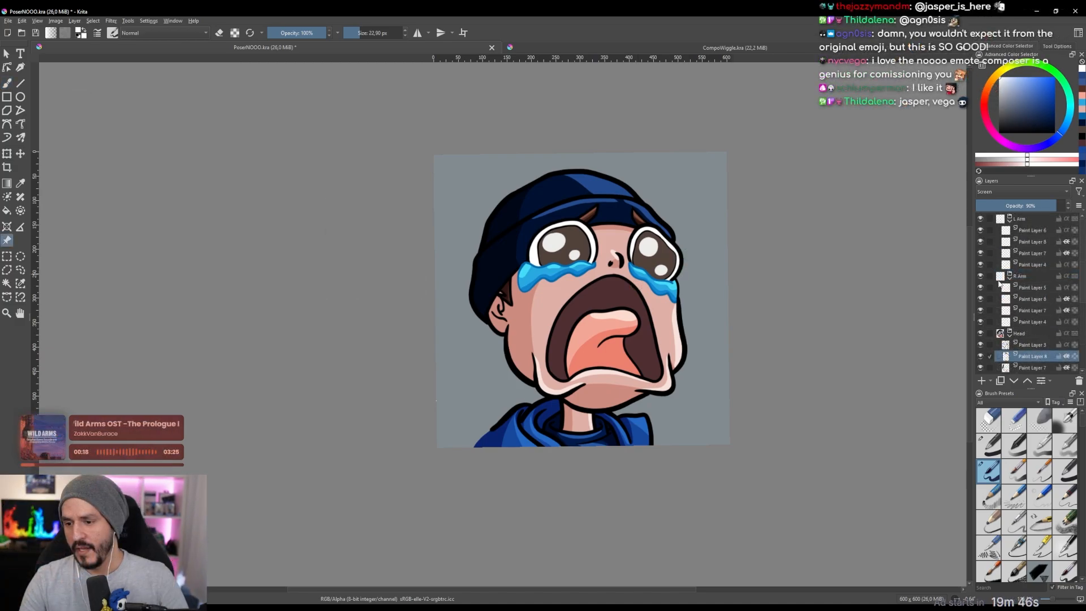
scroll(996, 301, "down", 1)
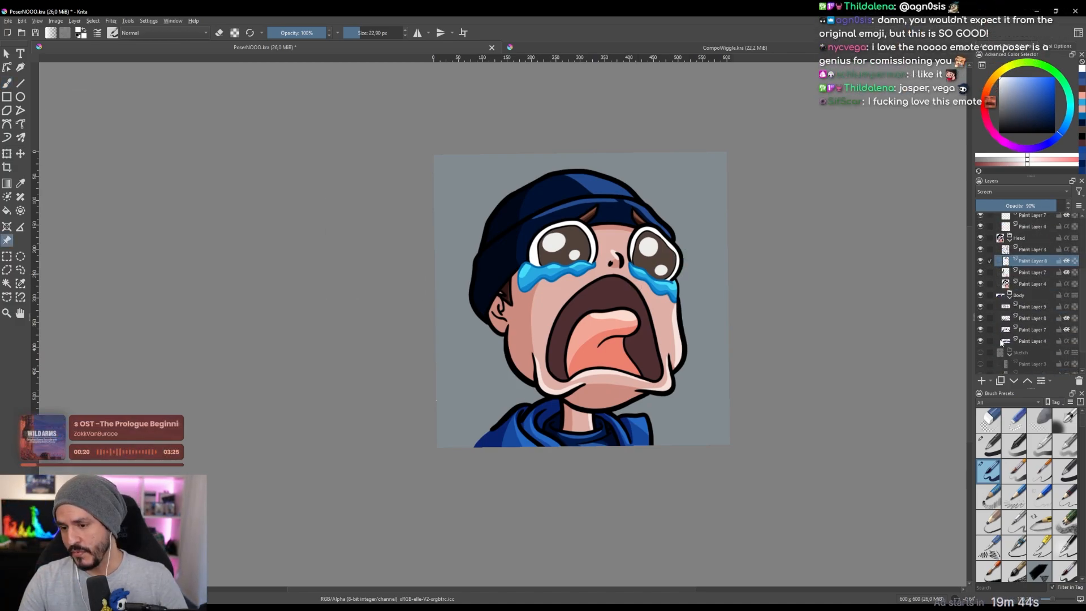
left_click(981, 353)
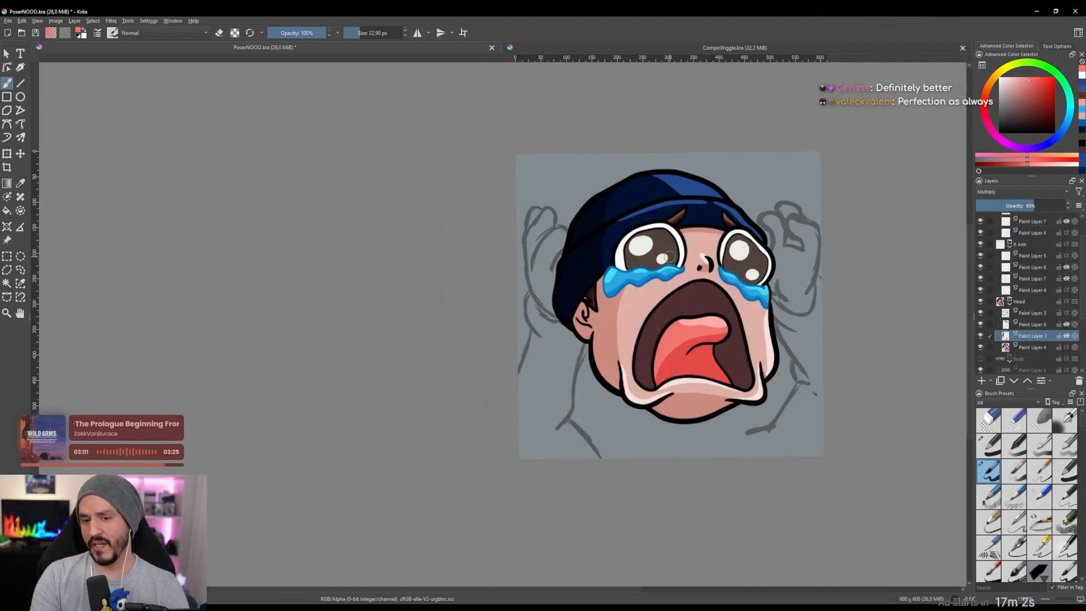
Sample the eye's brown and paint a dark round pupil shadow beside the large highlight in both eyes on the Multiply layer.
scroll(669, 256, "up", 5)
left_click(654, 235, "ctrl")
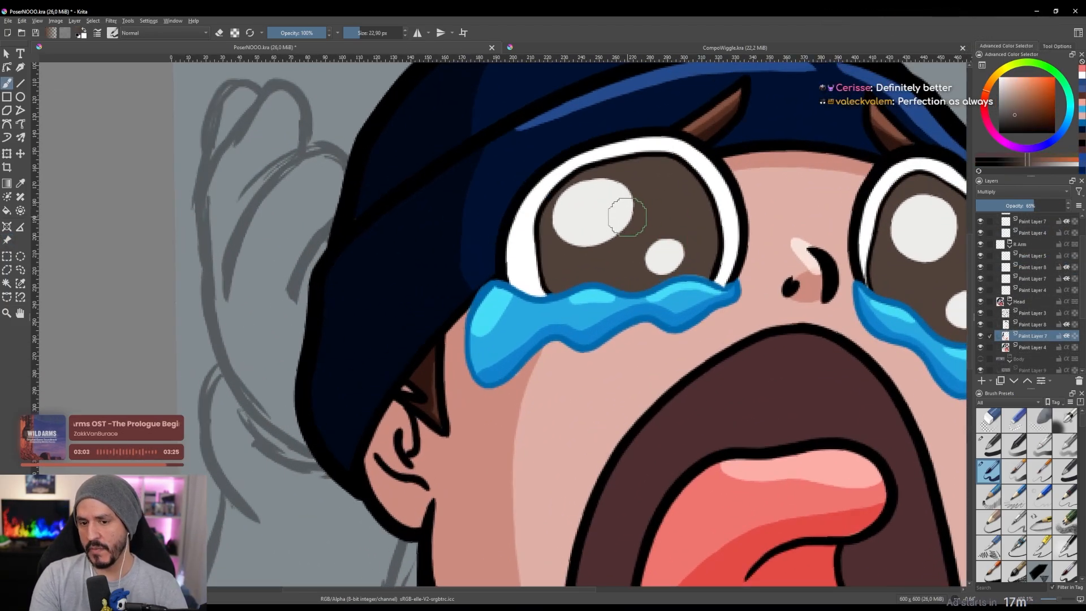
mouse_move(629, 218)
left_mouse_down()
mouse_move(635, 226)
mouse_move(517, 207)
left_mouse_up()
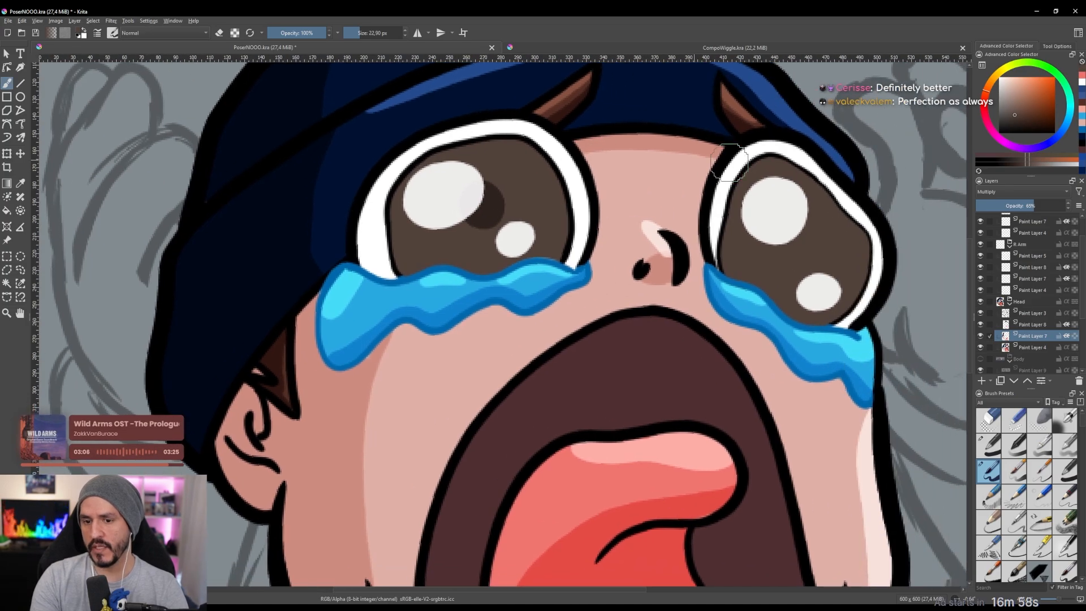
left_click_drag(806, 237, 789, 243)
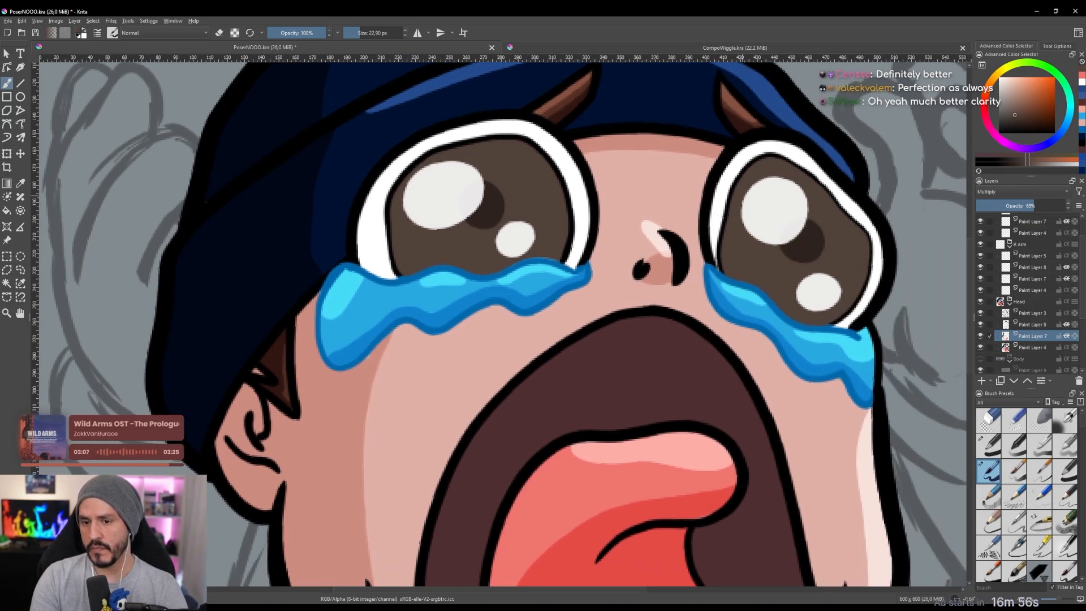
Paint a dark shadow across the upper part of the iris in the eye nearest the ear on the Multiply layer.
left_click_drag(741, 204, 735, 249)
left_click_drag(718, 305, 707, 258)
mouse_move(618, 240)
left_mouse_down()
mouse_move(601, 199)
mouse_move(604, 235)
mouse_move(624, 165)
mouse_move(611, 229)
mouse_move(624, 171)
mouse_move(579, 221)
mouse_move(592, 193)
left_mouse_up()
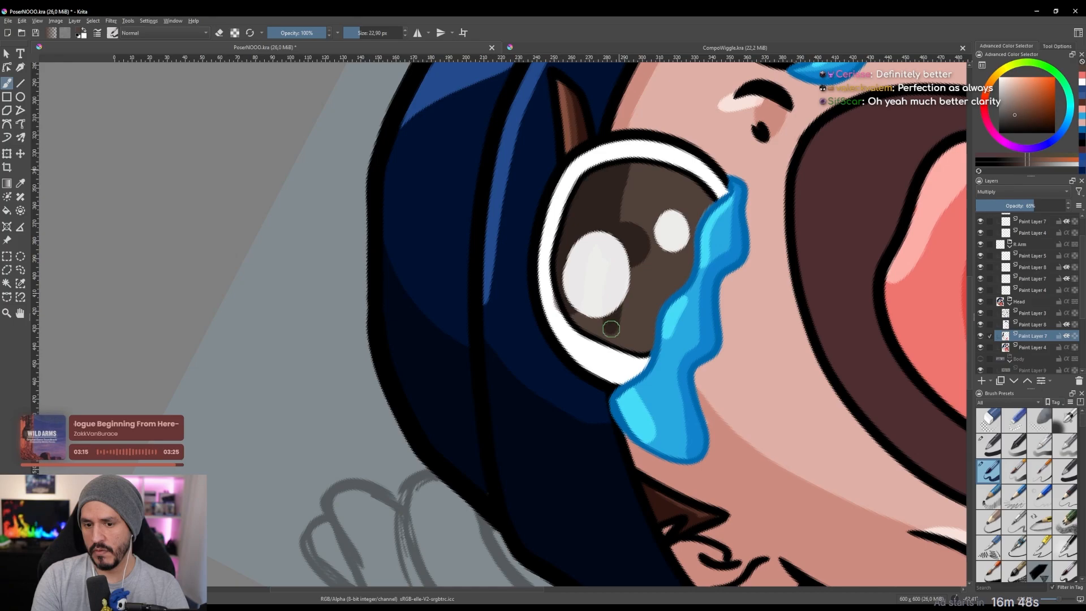
left_click_drag(598, 328, 581, 320)
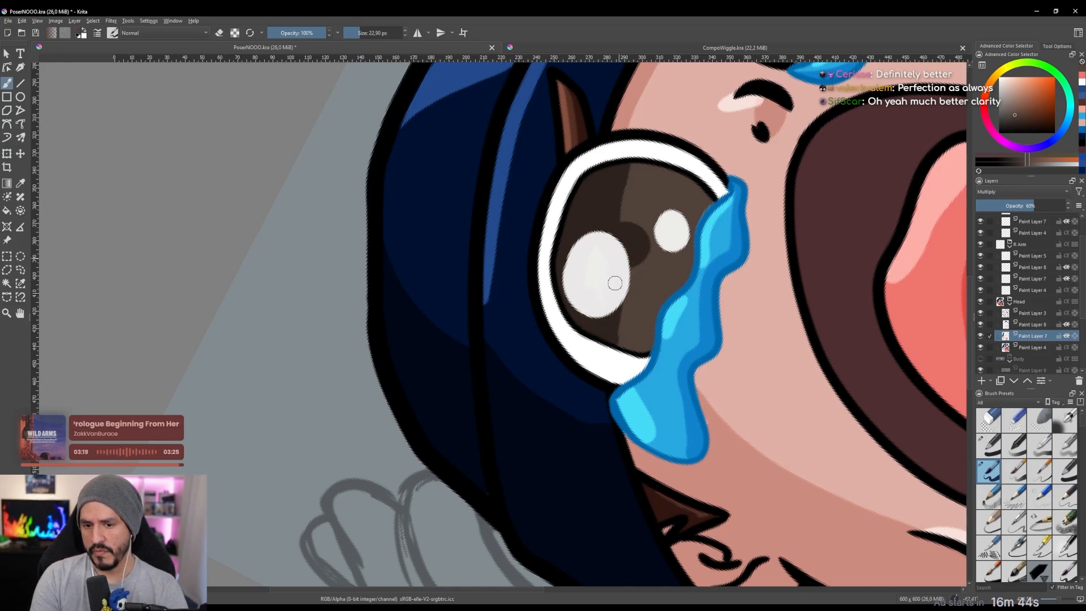
left_click_drag(619, 331, 621, 346)
left_click_drag(615, 218, 624, 261)
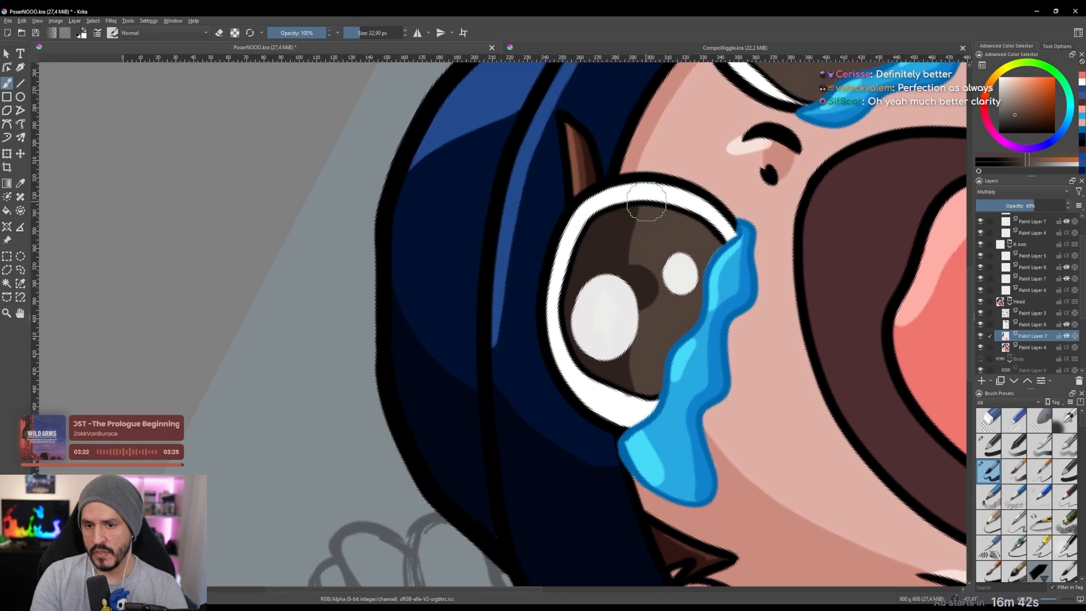
left_click_drag(647, 202, 628, 261)
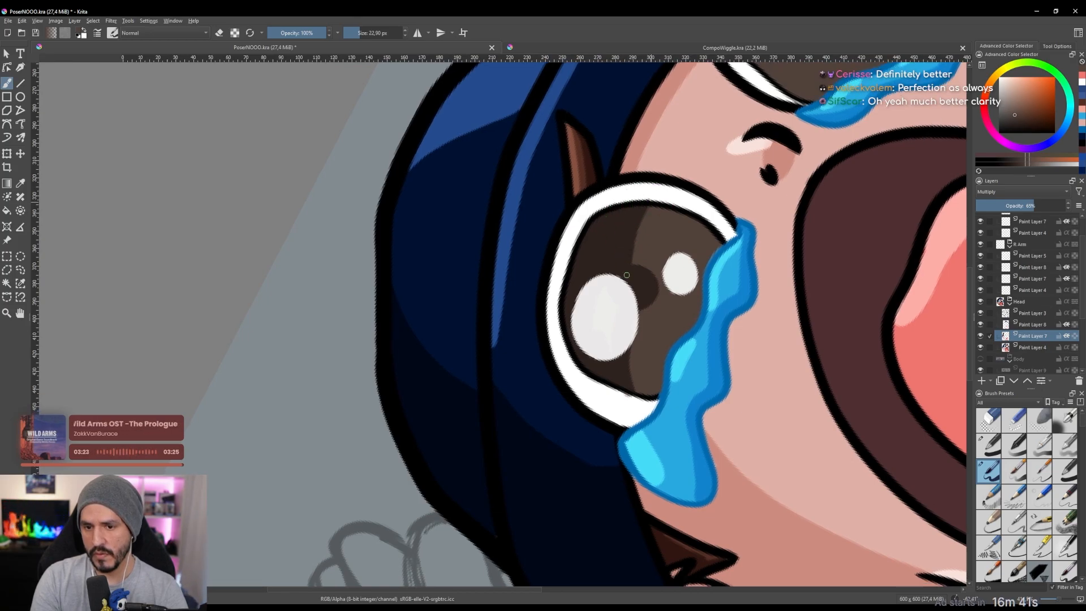
key("e")
Paint a matching dark shadow across the upper and outer part of the other eye's iris.
scroll(648, 198, "down", 5)
scroll(681, 203, "up", 4)
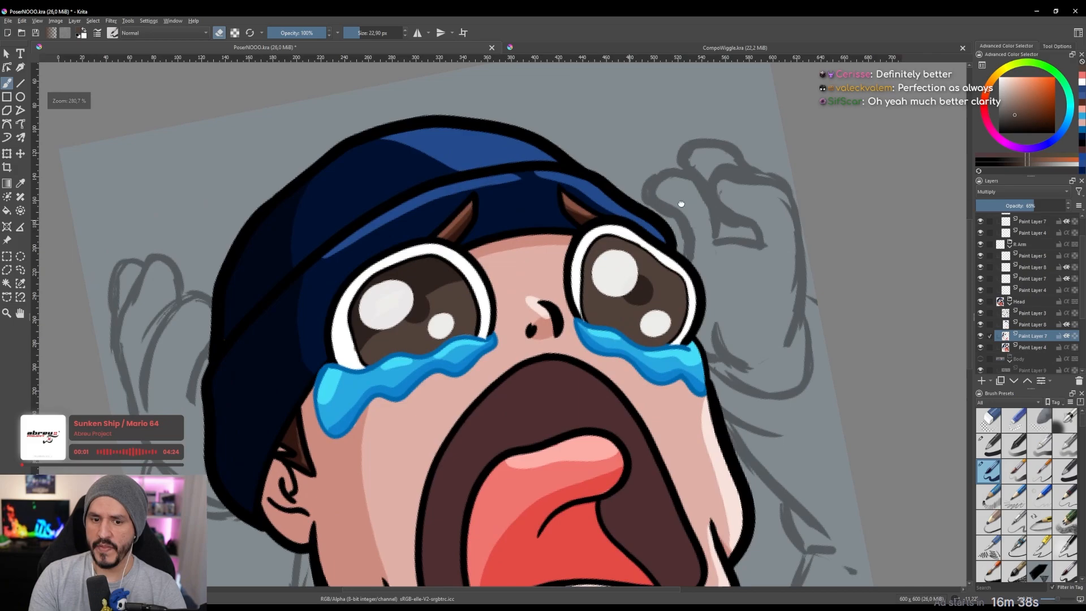
left_click_drag(681, 203, 673, 267)
left_click_drag(673, 267, 755, 252)
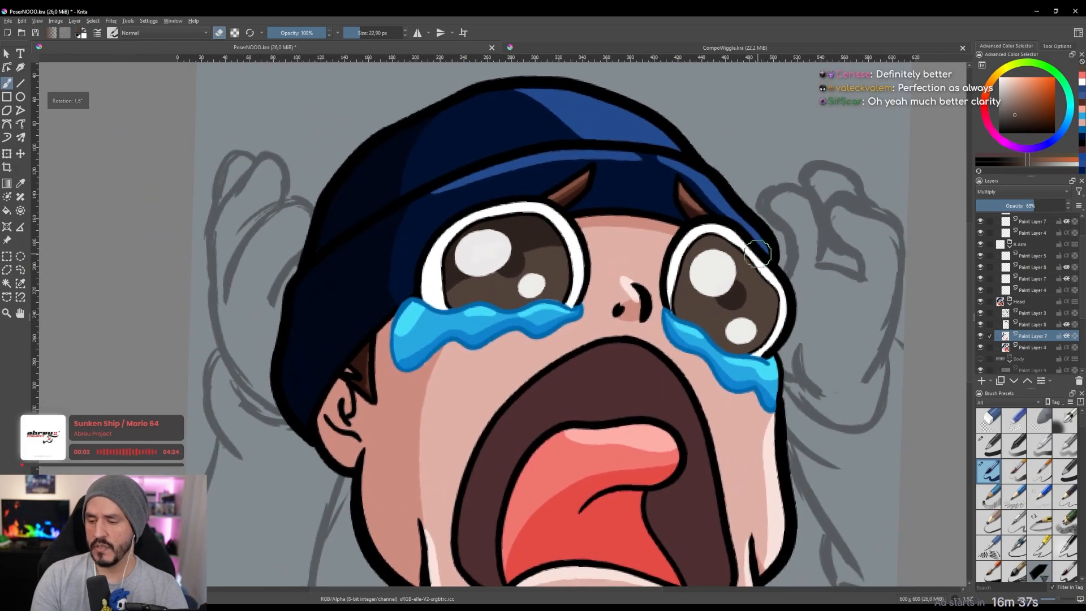
scroll(756, 254, "up", 2)
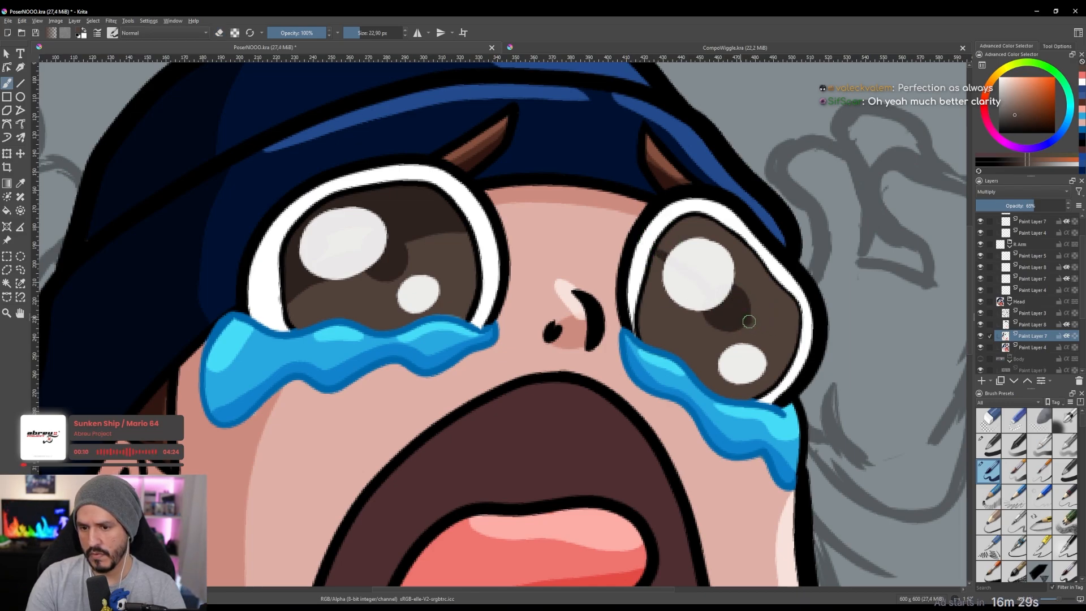
left_click_drag(749, 321, 786, 346)
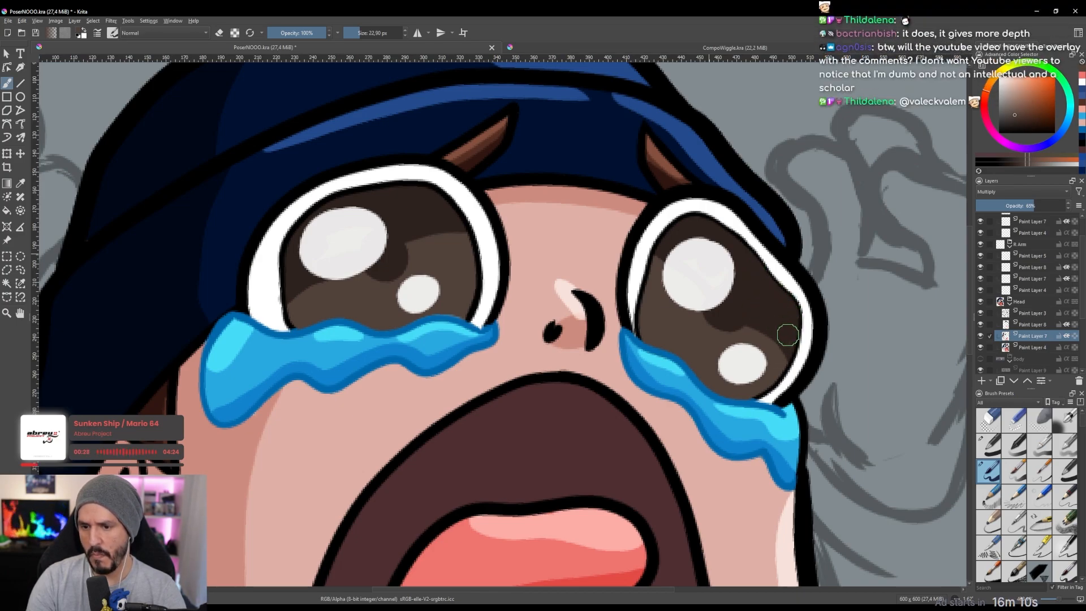
left_click_drag(737, 279, 734, 378)
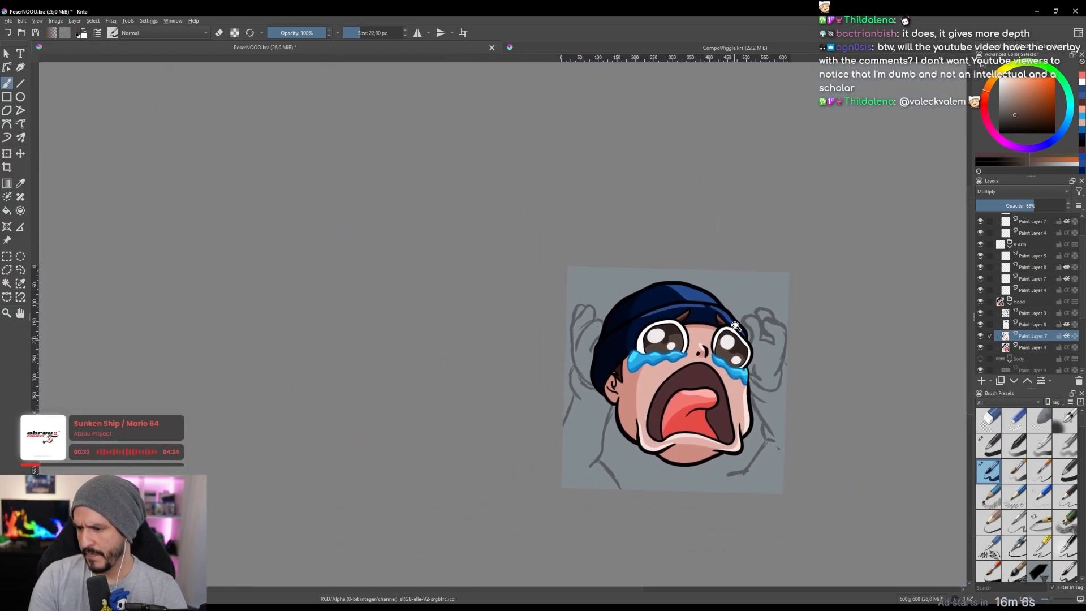
scroll(733, 333, "up", 4)
left_click_drag(734, 334, 771, 279)
left_click_drag(768, 298, 775, 275)
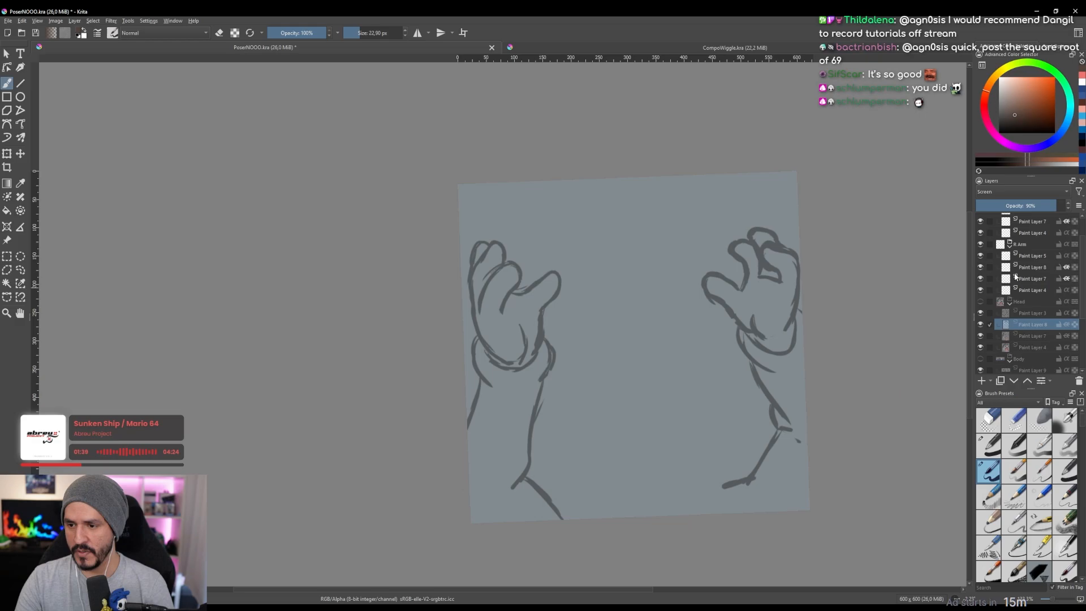
Select Paint Layer 5 in the R.Arm group and ink the outer thumb outline in black with the Dynamic Brush tool.
left_click(1024, 256)
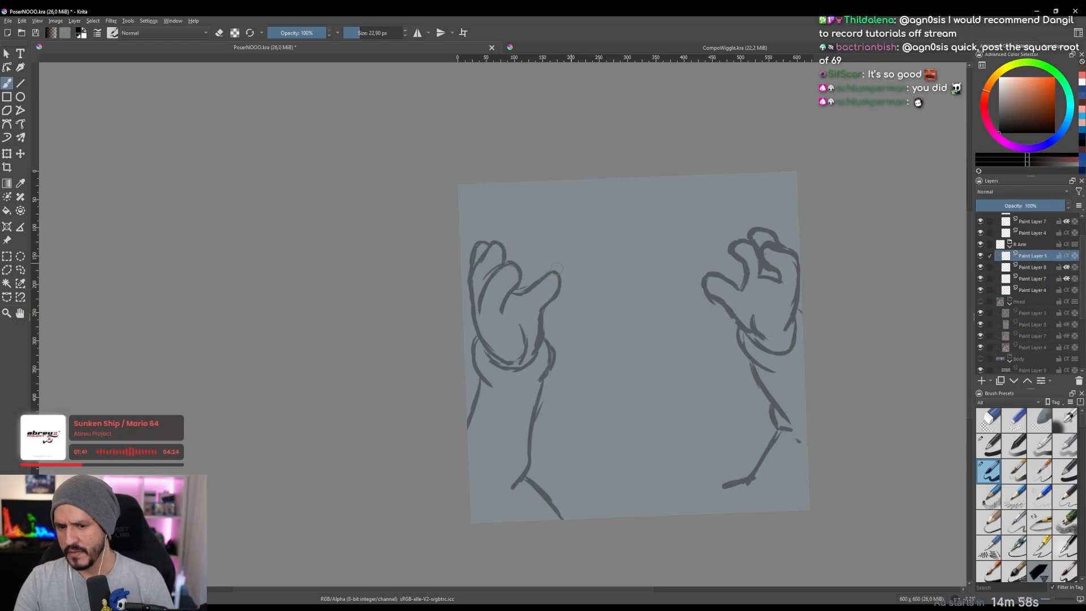
scroll(565, 276, "up", 1)
scroll(570, 276, "down", 1)
left_click_drag(729, 304, 536, 321)
scroll(536, 321, "up", 1)
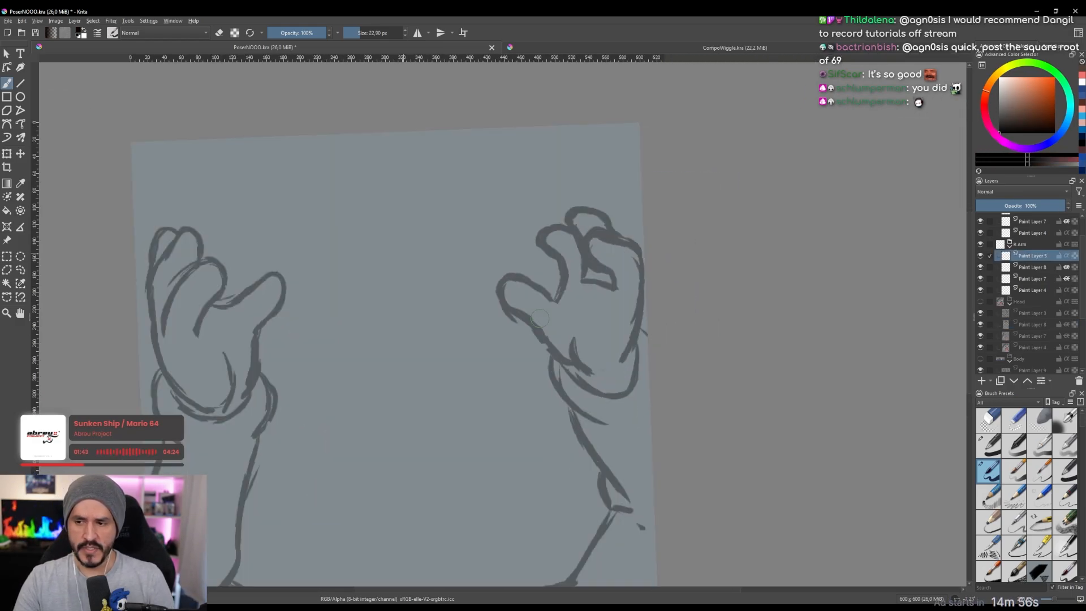
scroll(537, 322, "down", 2)
scroll(536, 321, "up", 1)
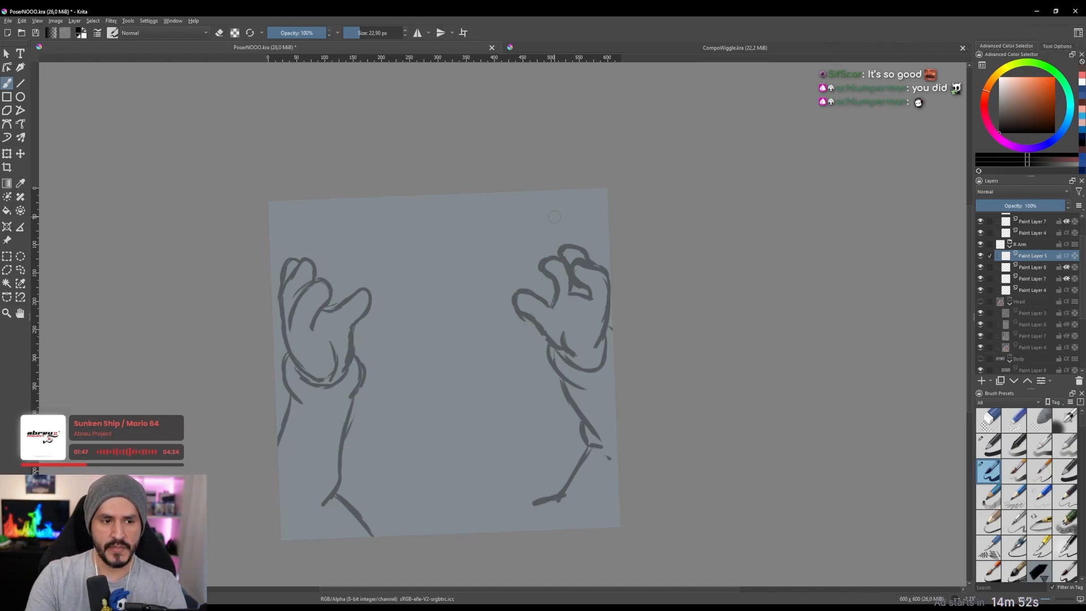
mouse_move(656, 299)
left_mouse_down()
mouse_move(661, 238)
mouse_move(741, 221)
mouse_move(741, 250)
mouse_move(704, 308)
left_mouse_up()
mouse_move(704, 309)
left_mouse_down()
mouse_move(717, 254)
mouse_move(691, 217)
mouse_move(639, 206)
mouse_move(639, 228)
mouse_move(567, 266)
mouse_move(599, 262)
mouse_move(599, 237)
left_mouse_up()
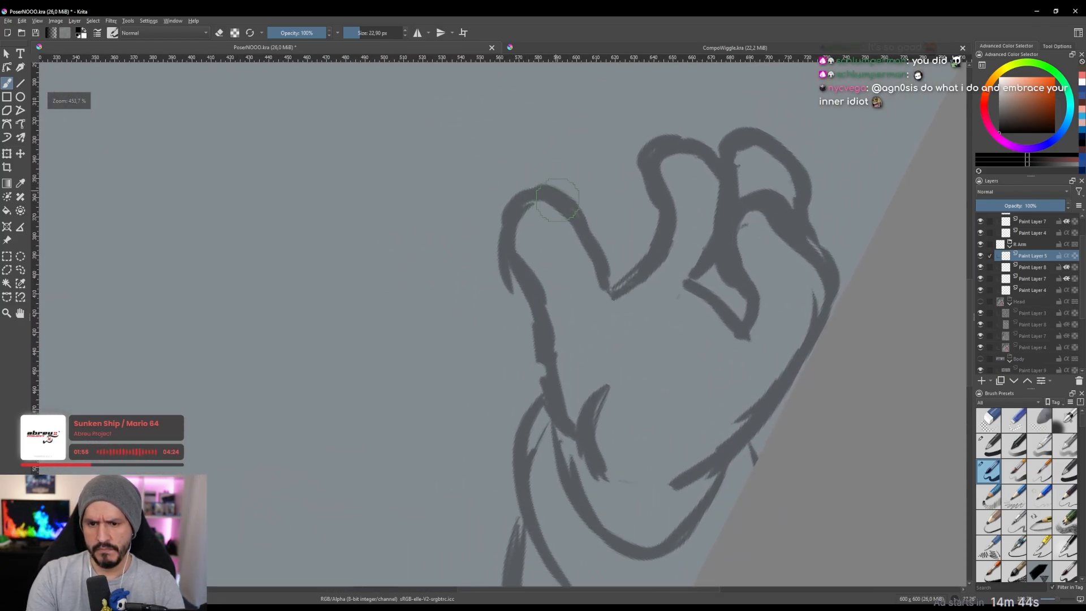
left_click_drag(539, 194, 525, 206)
key("ctrl+z")
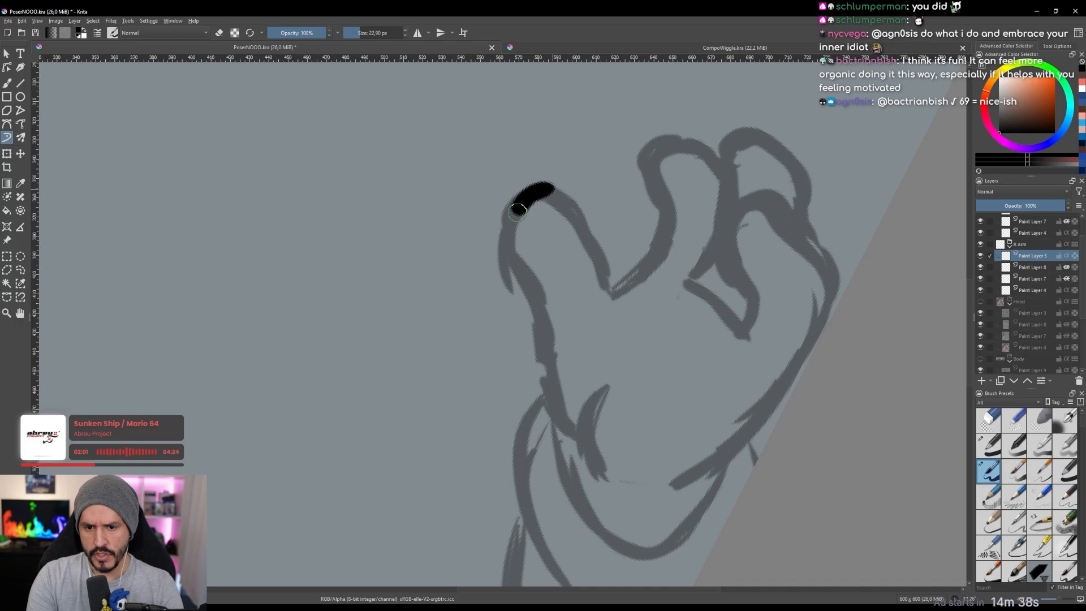
mouse_move(518, 211)
left_mouse_down()
mouse_move(513, 243)
mouse_move(562, 427)
left_mouse_up()
Ink the short curved crease at the base of the thumb inside the palm of the same hand.
mouse_move(639, 306)
left_mouse_down()
mouse_move(673, 288)
mouse_move(658, 276)
mouse_move(682, 272)
mouse_move(668, 331)
mouse_move(672, 323)
left_mouse_up()
key("ctrl+z")
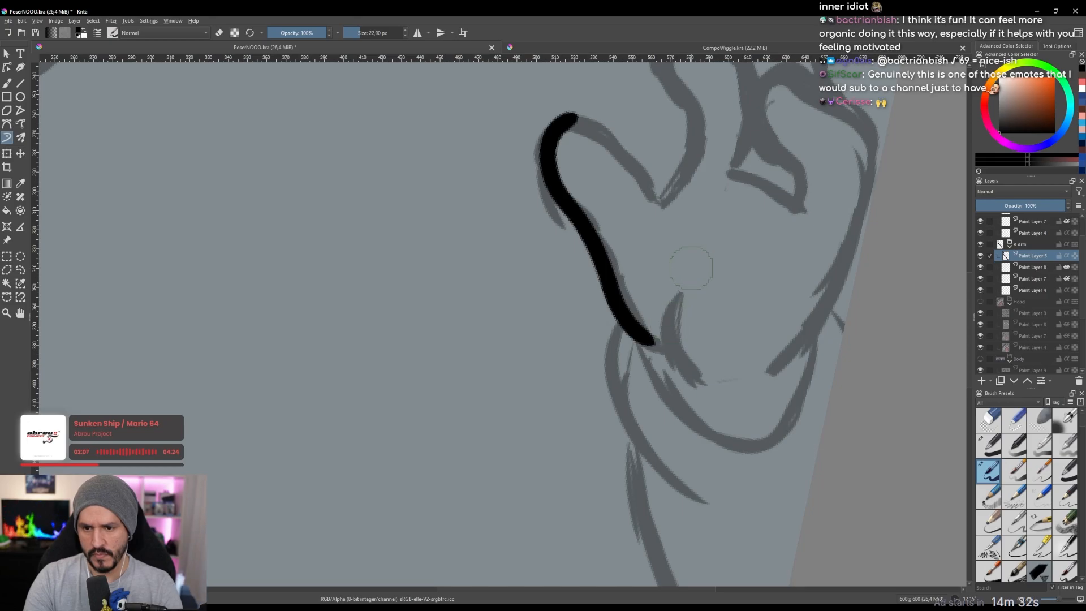
mouse_move(690, 268)
left_mouse_down()
mouse_move(662, 333)
mouse_move(681, 376)
left_mouse_up()
key("ctrl+z")
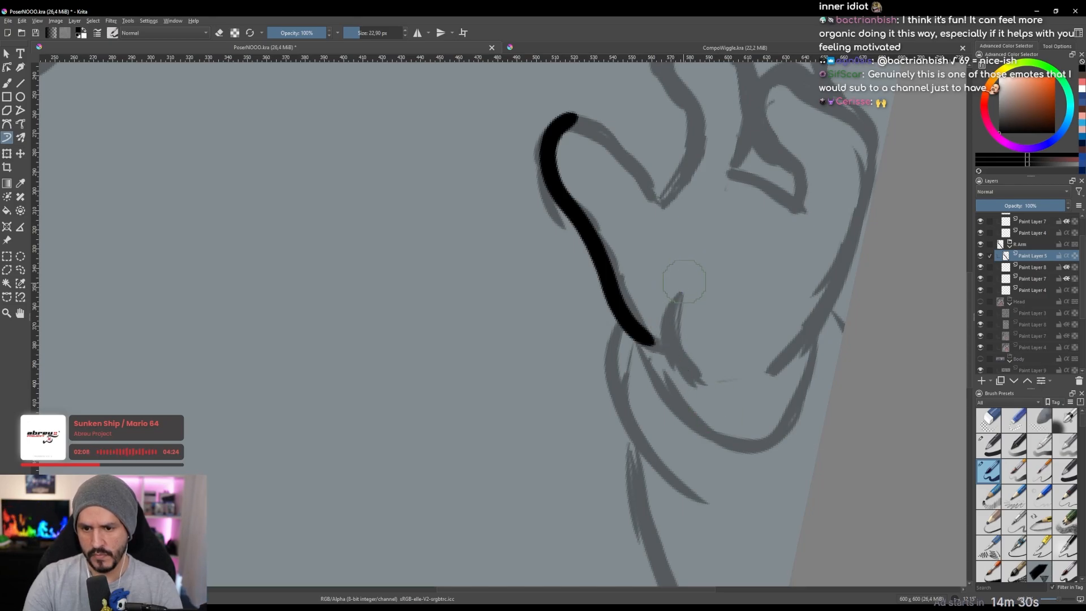
mouse_move(686, 273)
left_mouse_down()
mouse_move(670, 311)
mouse_move(674, 351)
left_mouse_up()
left_click_drag(673, 307, 739, 371)
mouse_move(721, 284)
left_mouse_down()
mouse_move(726, 306)
mouse_move(695, 187)
mouse_move(734, 319)
mouse_move(678, 213)
mouse_move(574, 202)
mouse_move(514, 177)
mouse_move(540, 170)
mouse_move(554, 184)
left_mouse_up()
key("ctrl+z")
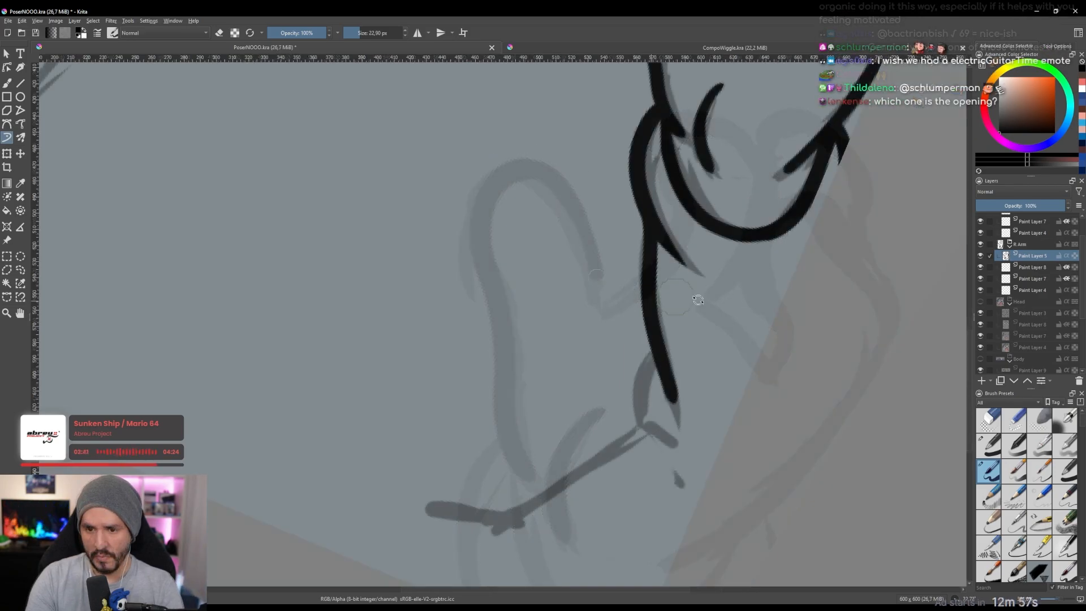
Ink the elbow fold and the line running from it over the sketch of the same arm.
scroll(576, 286, "down", 2)
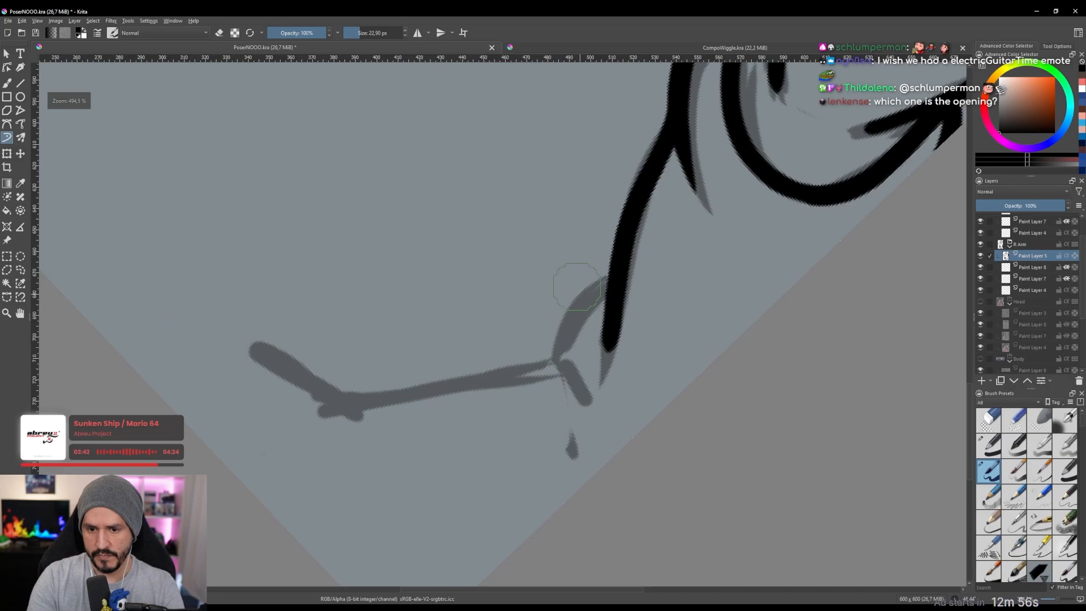
mouse_move(613, 272)
left_mouse_down()
mouse_move(567, 314)
mouse_move(570, 384)
mouse_move(621, 298)
mouse_move(604, 177)
mouse_move(711, 281)
mouse_move(582, 229)
mouse_move(617, 388)
left_mouse_up()
left_click_drag(555, 361, 633, 416)
mouse_move(600, 281)
left_mouse_down()
mouse_move(681, 327)
mouse_move(681, 263)
mouse_move(681, 317)
mouse_move(708, 300)
left_mouse_up()
mouse_move(706, 225)
left_mouse_down()
mouse_move(681, 311)
mouse_move(690, 361)
left_mouse_up()
mouse_move(714, 305)
left_mouse_down()
mouse_move(716, 199)
mouse_move(702, 175)
left_mouse_up()
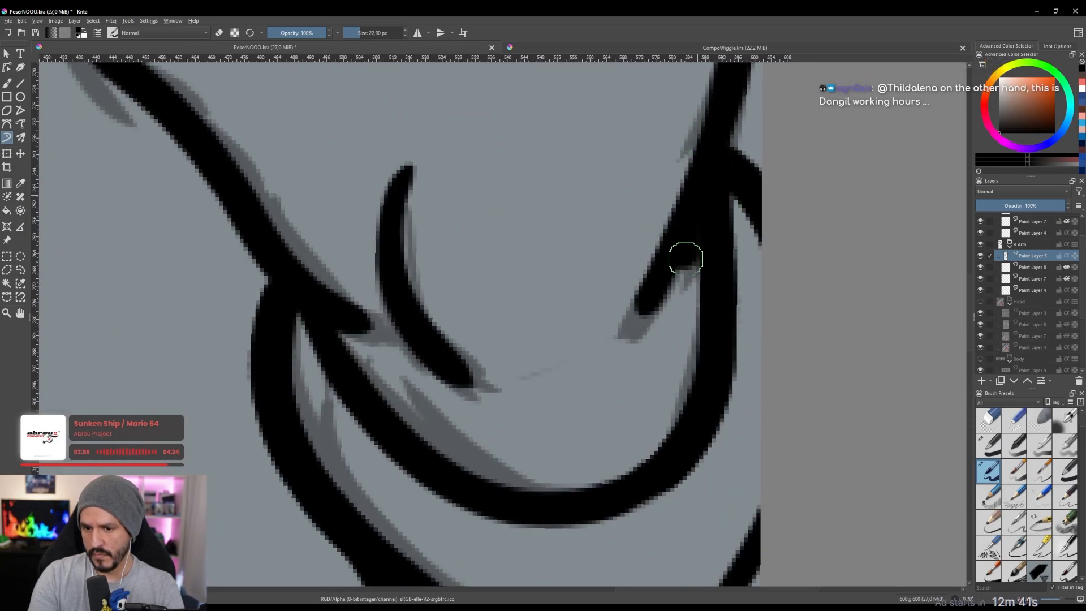
Thicken the black line junction where the outer palm edge meets the heel of the hand.
left_click_drag(685, 258, 711, 331)
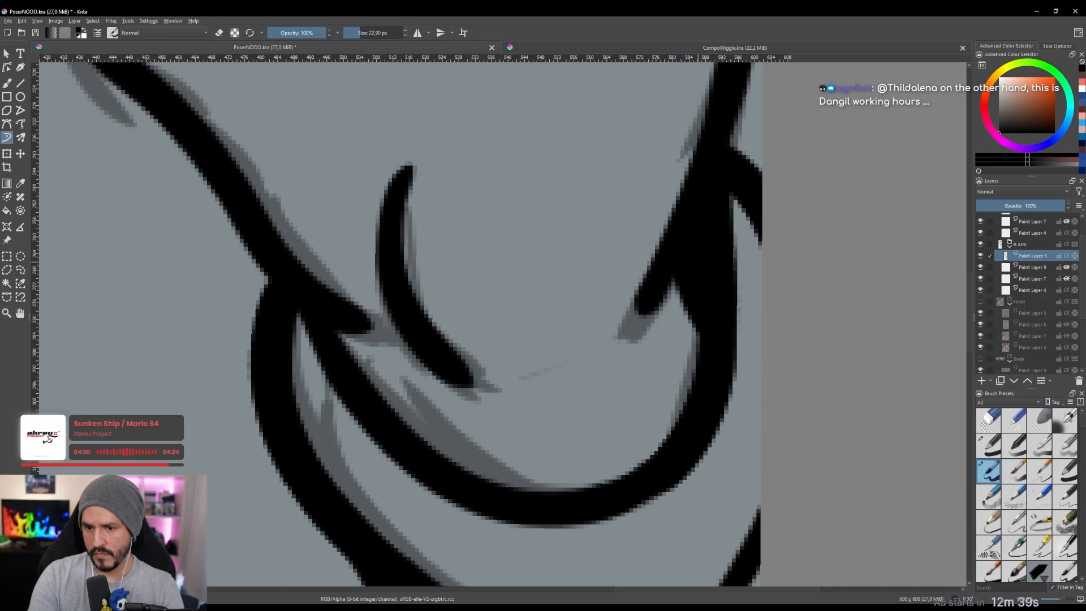
key("2")
scroll(761, 335, "up", 3)
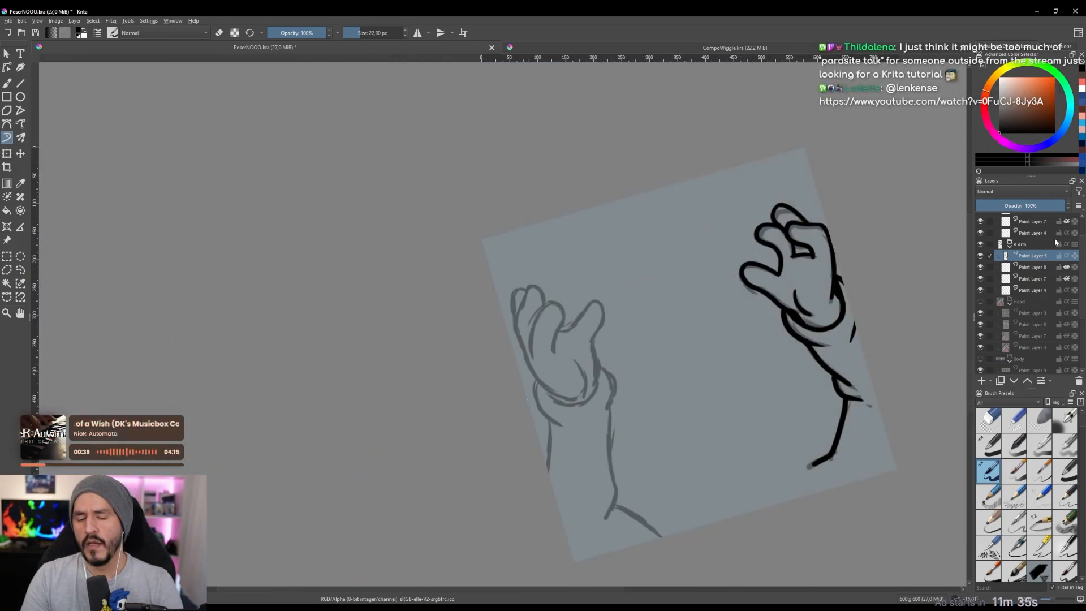
Select the top paint layer in the L.Arm group for inking the other hand.
left_click_drag(902, 304, 707, 301)
left_click_drag(637, 280, 807, 224)
right_click(1070, 229)
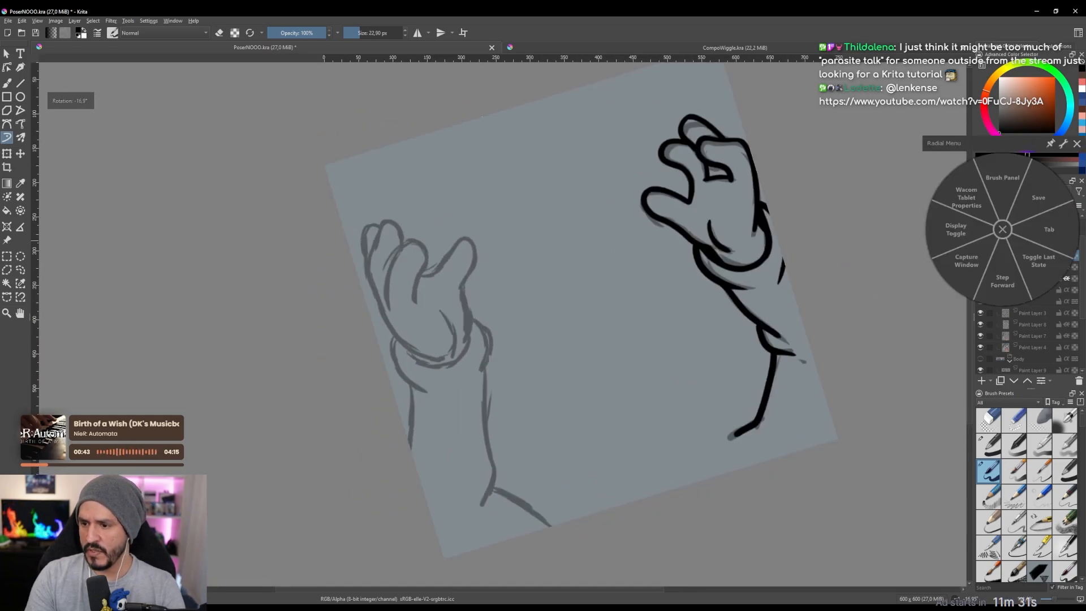
left_click(1003, 230)
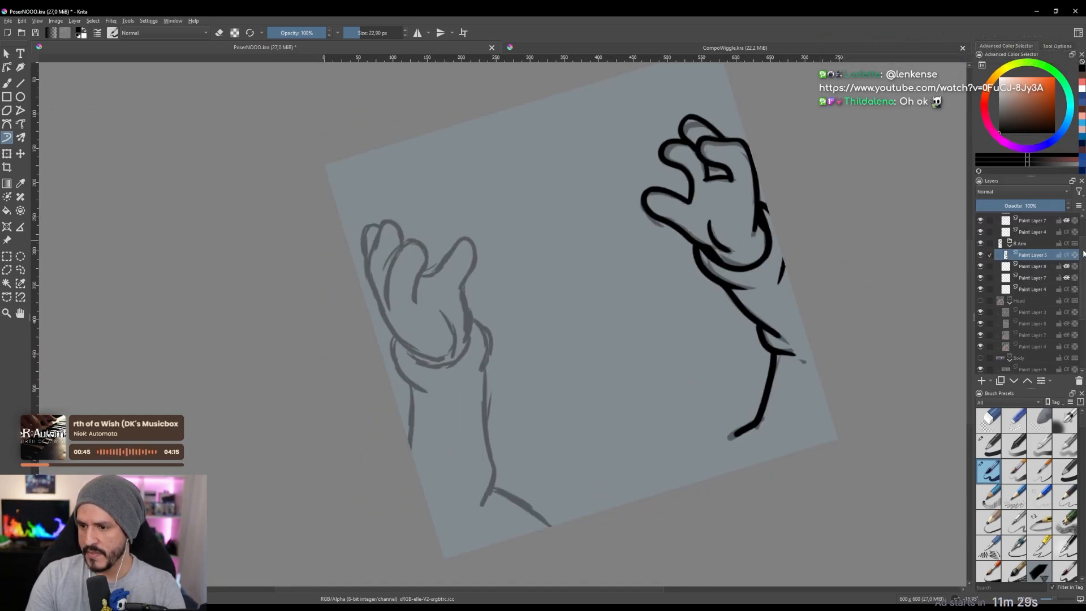
left_click_drag(1084, 248, 1084, 229)
left_click(1036, 231)
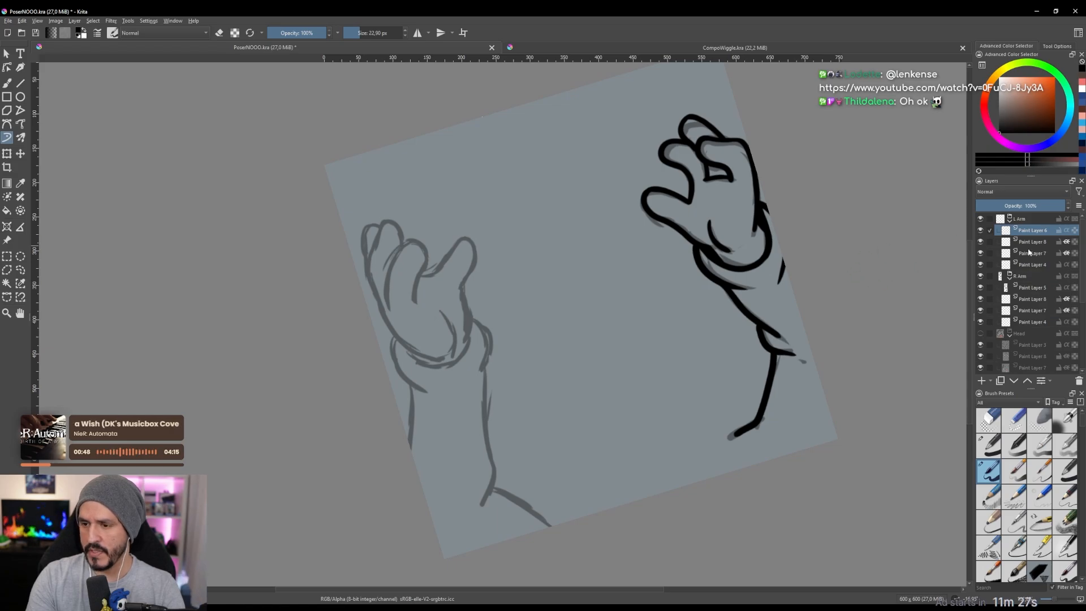
mouse_move(556, 266)
left_mouse_down()
mouse_move(669, 240)
mouse_move(673, 253)
left_mouse_up()
mouse_move(522, 188)
left_mouse_down()
mouse_move(575, 164)
mouse_move(646, 228)
mouse_move(562, 208)
left_mouse_up()
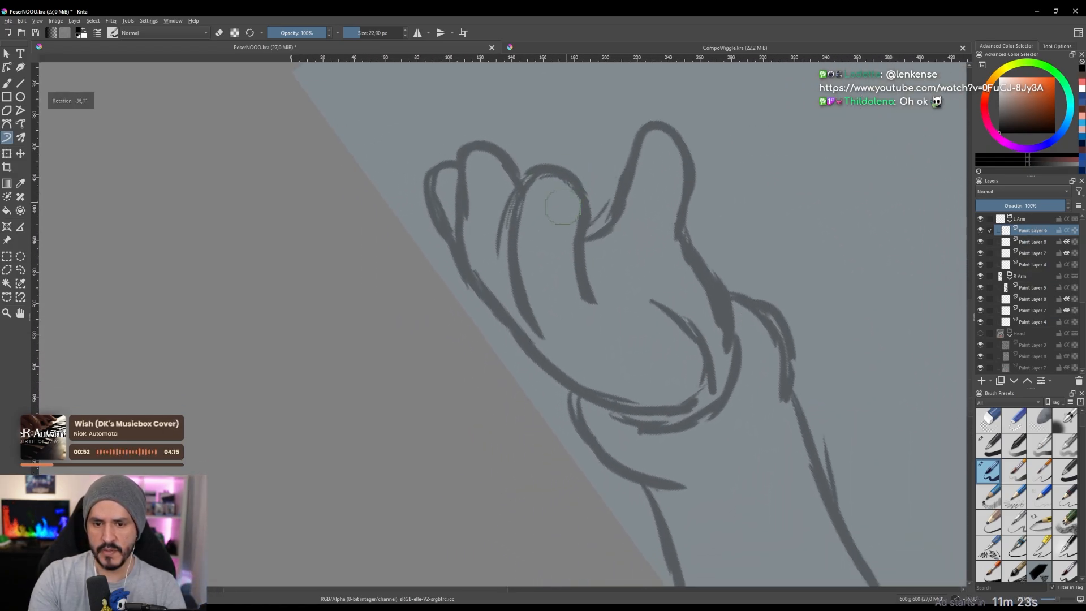
left_click_drag(540, 336, 525, 305)
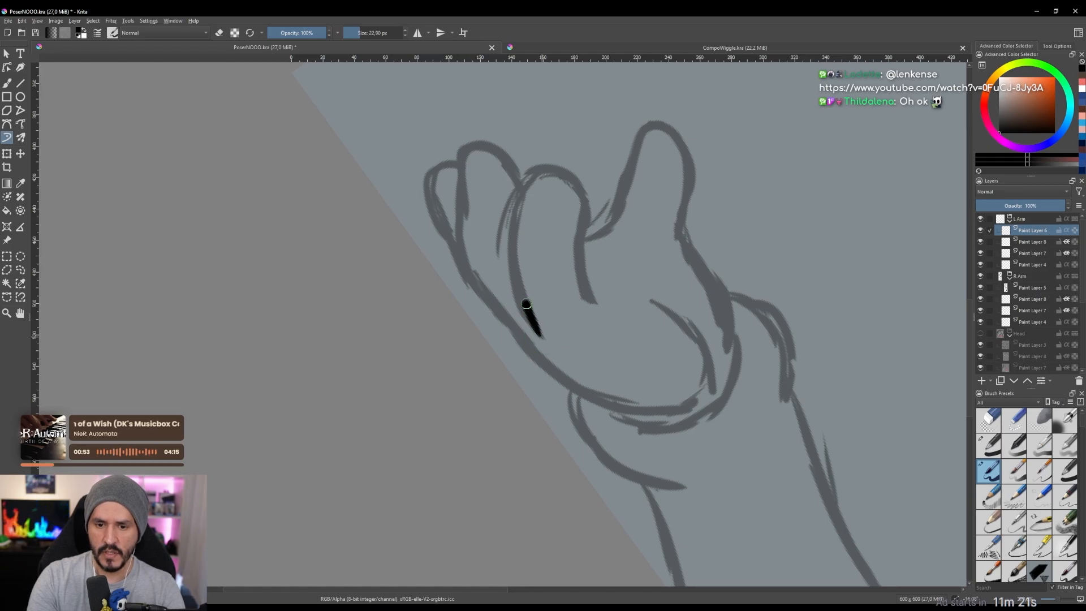
mouse_move(517, 256)
left_mouse_down()
mouse_move(518, 205)
mouse_move(553, 164)
left_mouse_up()
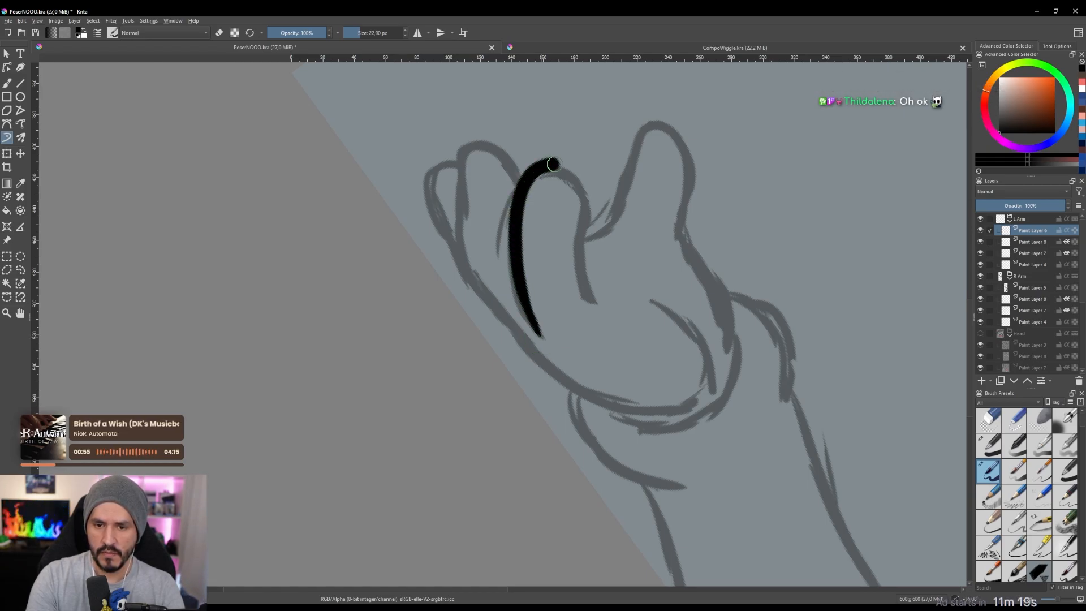
left_click_drag(577, 236, 579, 279)
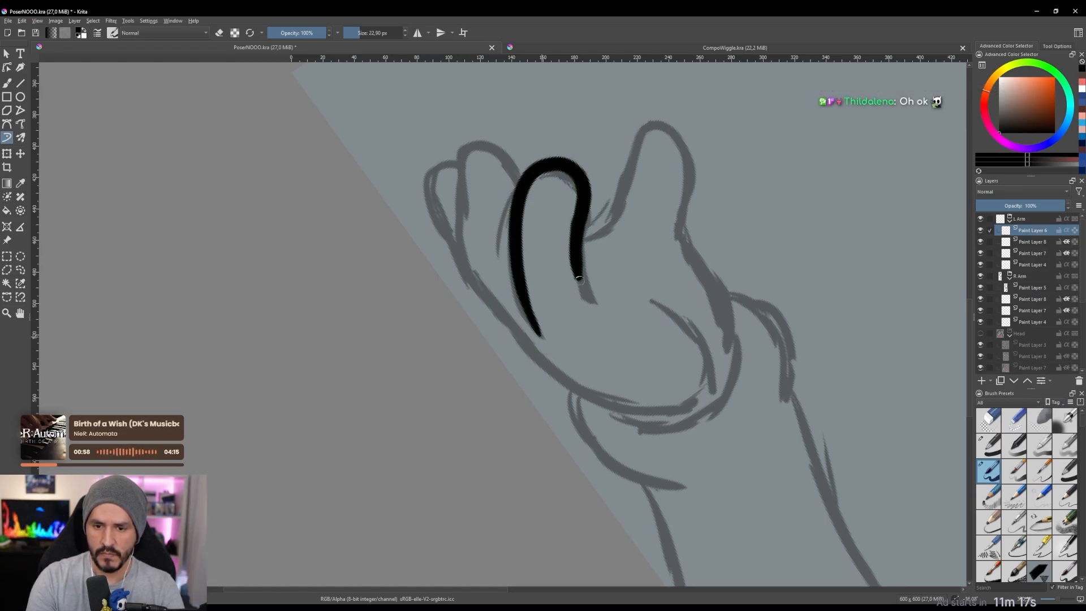
key("ctrl+z")
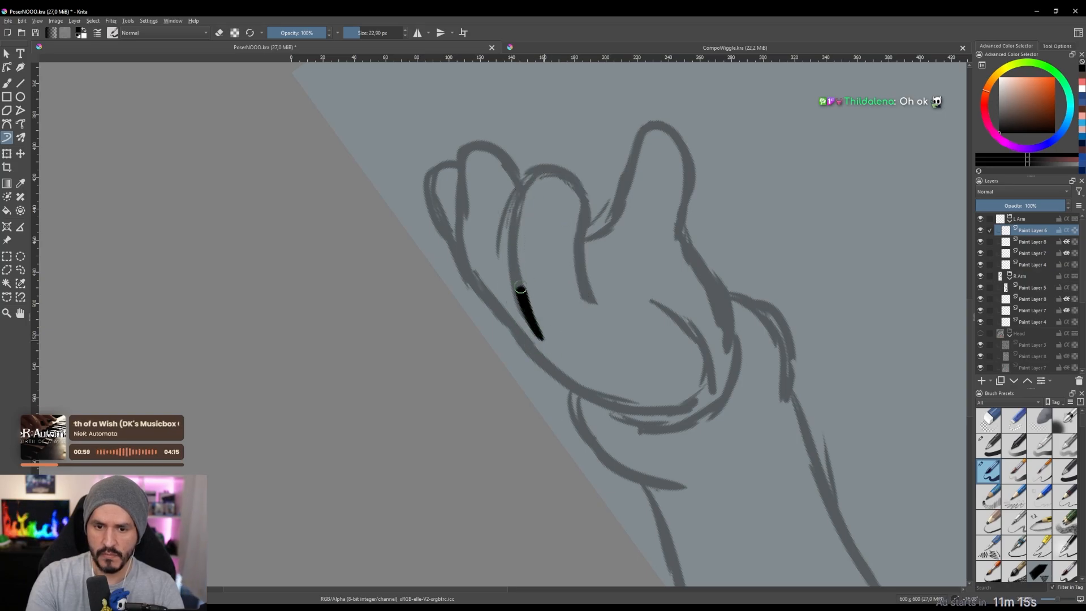
Ink the index finger nearest the thumb and the finger beside it in black over the sketch.
mouse_move(516, 229)
left_mouse_down()
mouse_move(526, 177)
mouse_move(552, 165)
left_mouse_up()
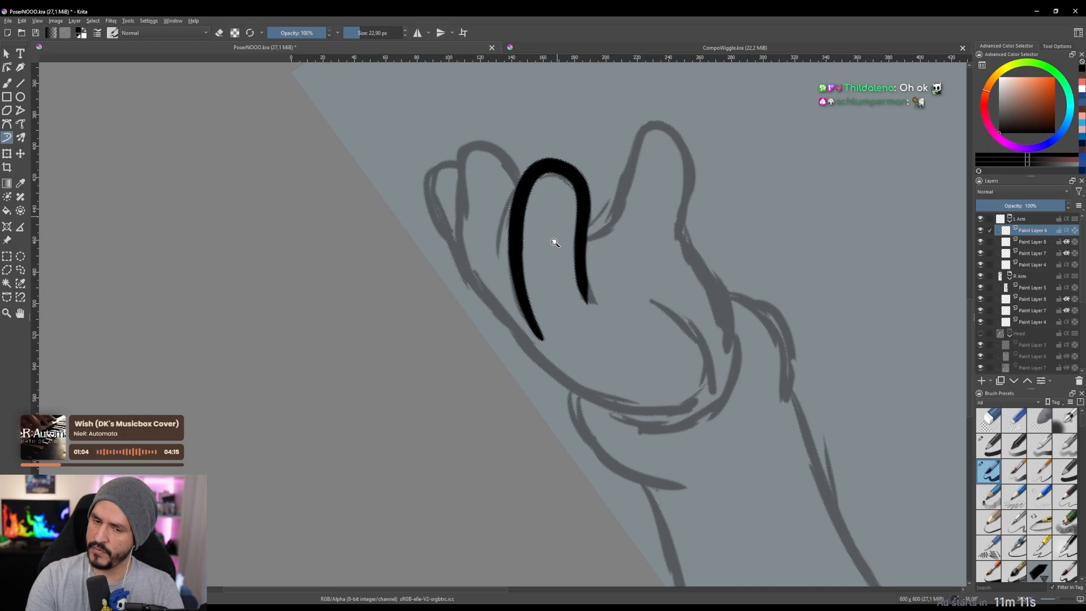
left_click_drag(555, 242, 729, 229)
left_click_drag(588, 237, 684, 176)
left_click_drag(684, 176, 658, 209)
left_click_drag(571, 192, 574, 164)
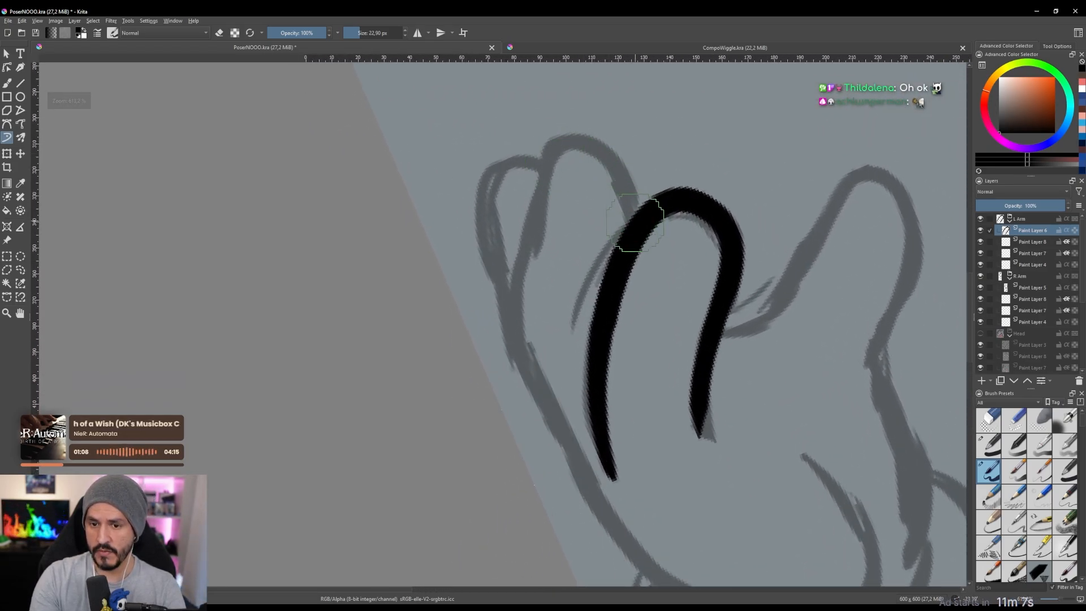
left_click_drag(635, 224, 633, 191)
mouse_move(616, 150)
left_mouse_down()
mouse_move(590, 130)
mouse_move(544, 187)
mouse_move(522, 295)
mouse_move(522, 349)
mouse_move(570, 459)
left_mouse_up()
Ink the outermost finger's outline, curving over its tip and down to join the finger beside it.
scroll(546, 277, "down", 3)
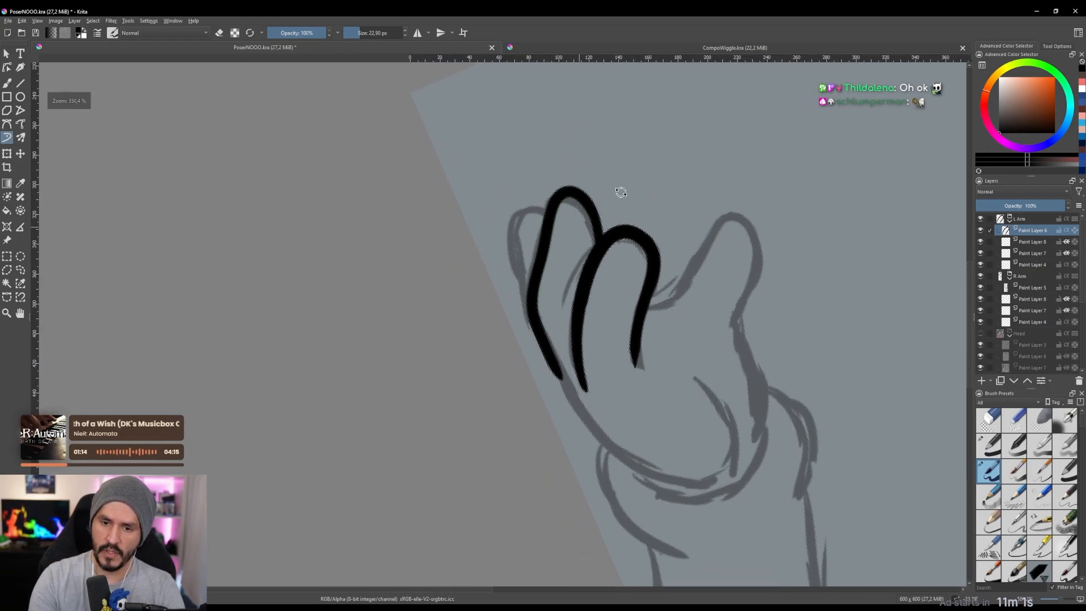
left_click_drag(614, 208, 646, 249)
mouse_move(572, 241)
left_mouse_down()
mouse_move(582, 212)
mouse_move(528, 220)
left_mouse_up()
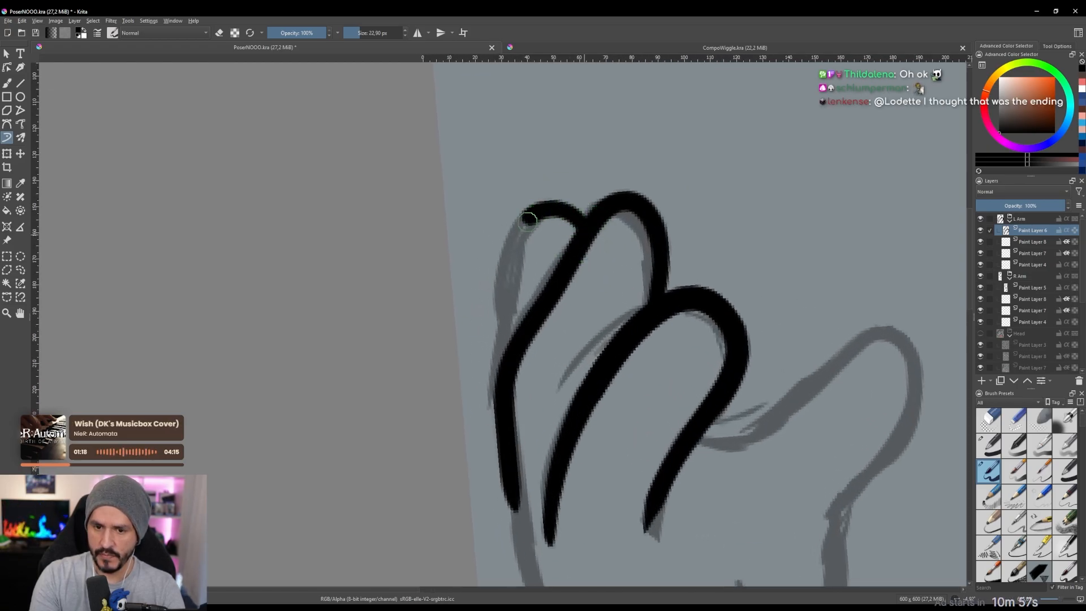
left_click_drag(514, 260, 507, 356)
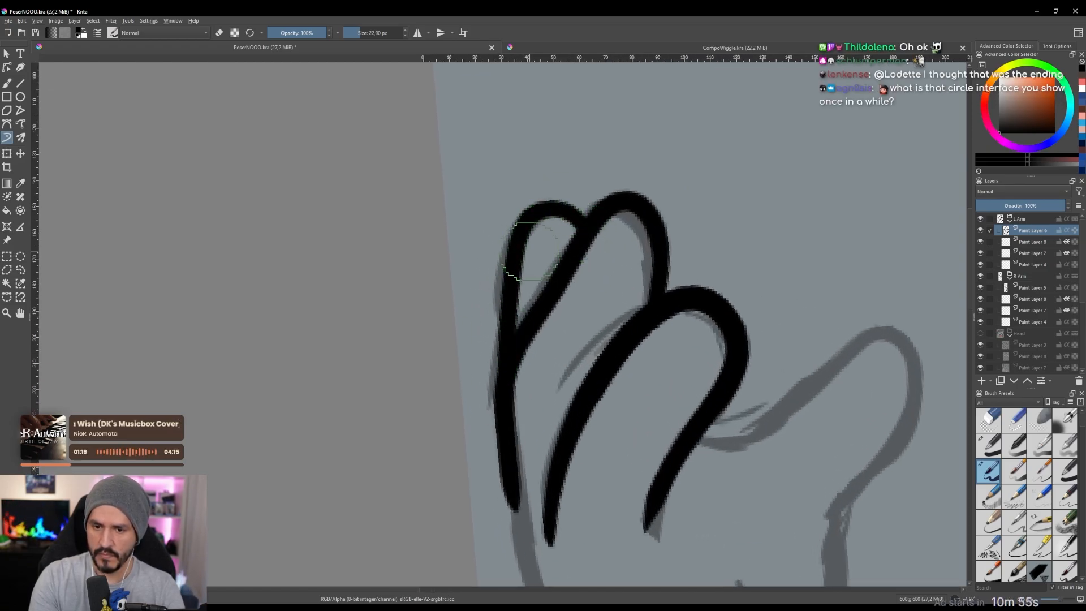
Ink the palm's outer edge in black from the outermost finger down around the heel of the hand.
scroll(577, 290, "down", 4)
left_click_drag(577, 290, 572, 251)
mouse_move(729, 223)
left_mouse_down()
mouse_move(762, 271)
mouse_move(761, 311)
left_mouse_up()
mouse_move(628, 299)
left_mouse_down()
mouse_move(655, 243)
mouse_move(619, 223)
mouse_move(614, 197)
left_mouse_up()
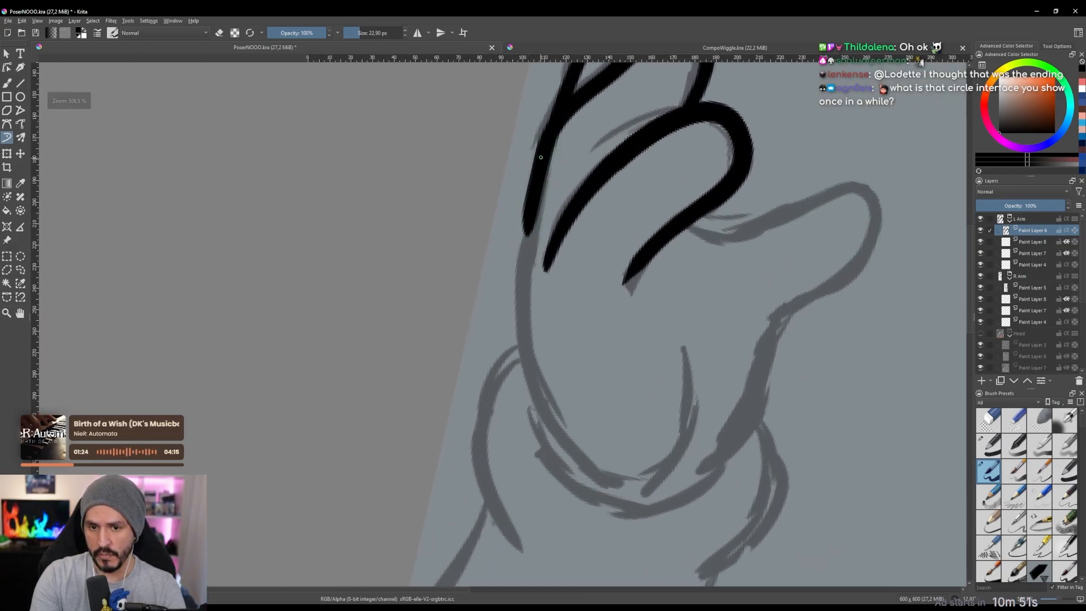
left_click_drag(540, 163, 532, 192)
key("ctrl+z")
left_click_drag(560, 117, 559, 119)
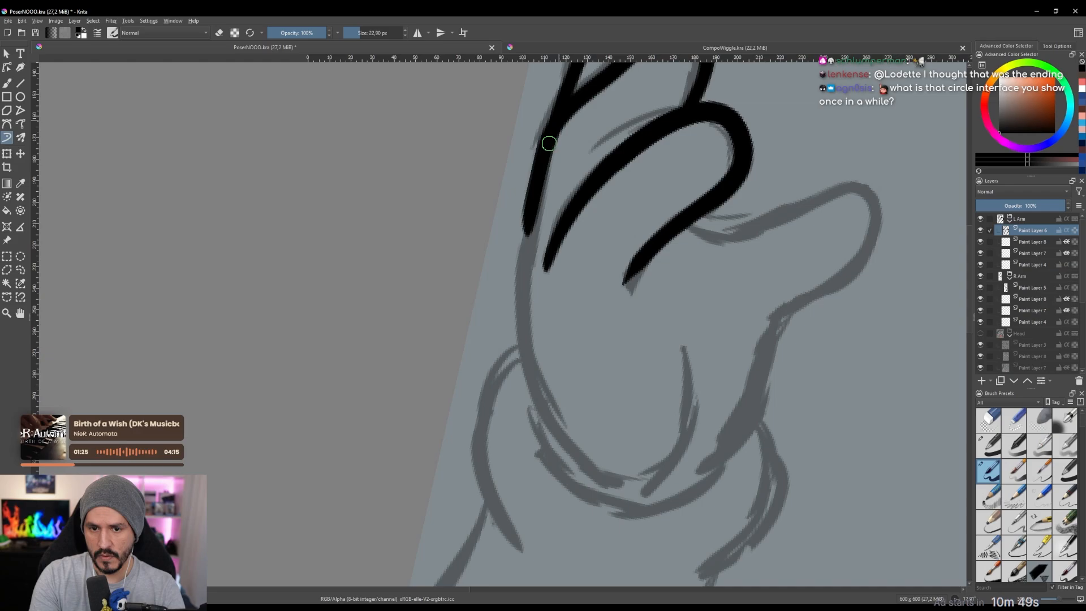
mouse_move(521, 273)
left_mouse_down()
mouse_move(530, 397)
mouse_move(589, 474)
left_mouse_up()
Ink the short curved palm crease at the base of the thumb over the sketch.
mouse_move(571, 424)
left_mouse_down()
mouse_move(627, 469)
mouse_move(672, 367)
mouse_move(662, 357)
mouse_move(662, 245)
mouse_move(613, 262)
mouse_move(645, 249)
mouse_move(695, 290)
mouse_move(701, 405)
left_mouse_up()
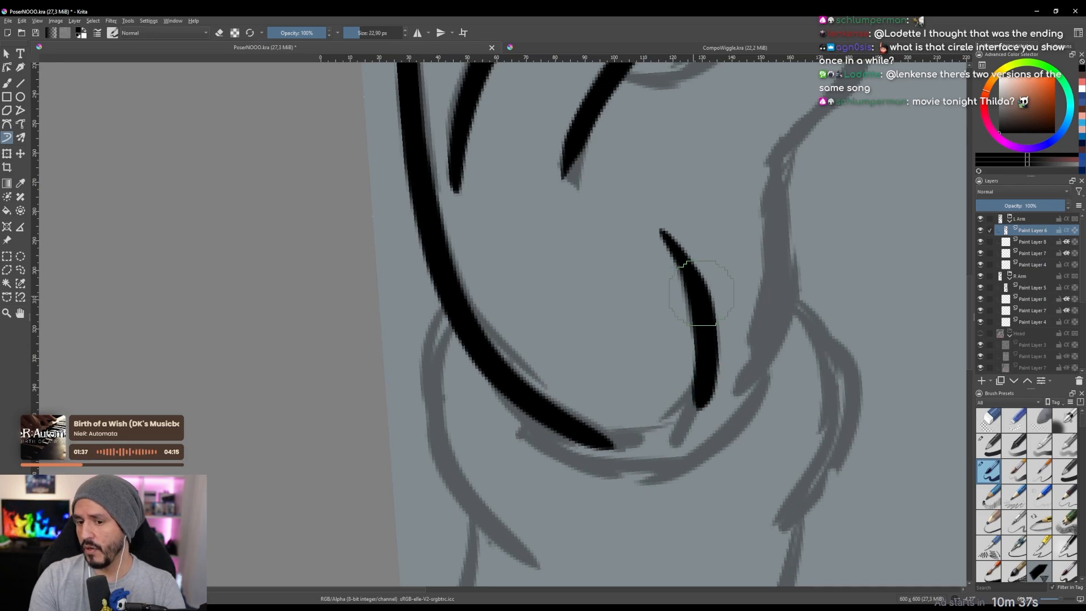
mouse_move(702, 293)
left_mouse_down()
mouse_move(701, 309)
mouse_move(688, 223)
mouse_move(668, 249)
mouse_move(681, 262)
left_mouse_up()
key("ctrl+z")
left_click_drag(704, 321, 705, 367)
mouse_move(679, 290)
left_mouse_down()
mouse_move(753, 293)
mouse_move(747, 341)
left_mouse_up()
mouse_move(727, 279)
left_mouse_down()
mouse_move(752, 309)
mouse_move(727, 286)
mouse_move(733, 245)
mouse_move(711, 250)
mouse_move(722, 287)
mouse_move(716, 279)
left_mouse_up()
Ink the thumb's outline from the wrist side over its tip and down to join the index finger.
left_click_drag(647, 270, 632, 195)
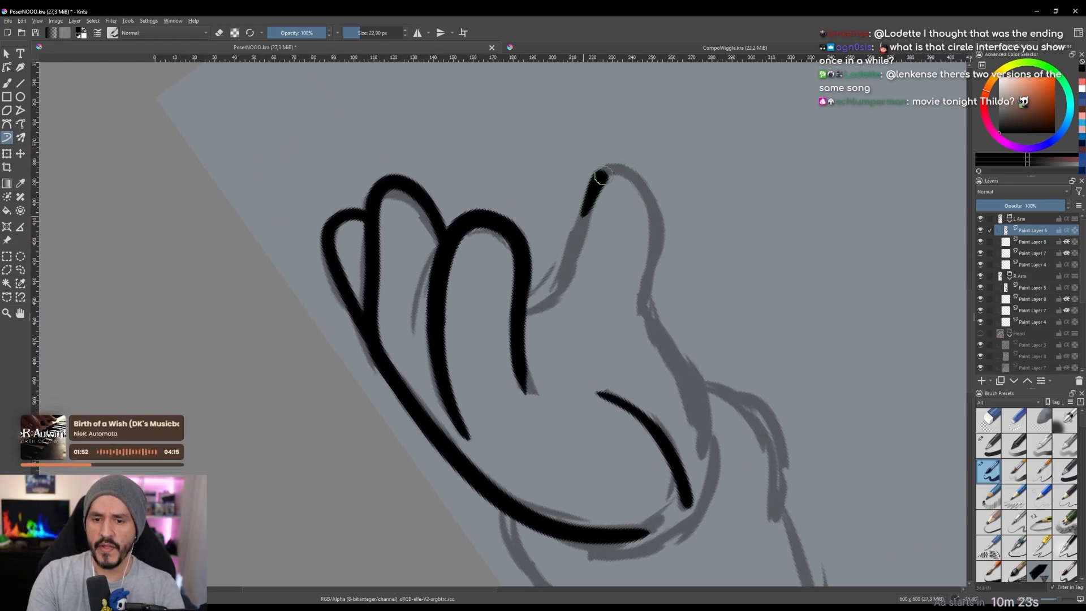
left_click_drag(654, 195, 661, 239)
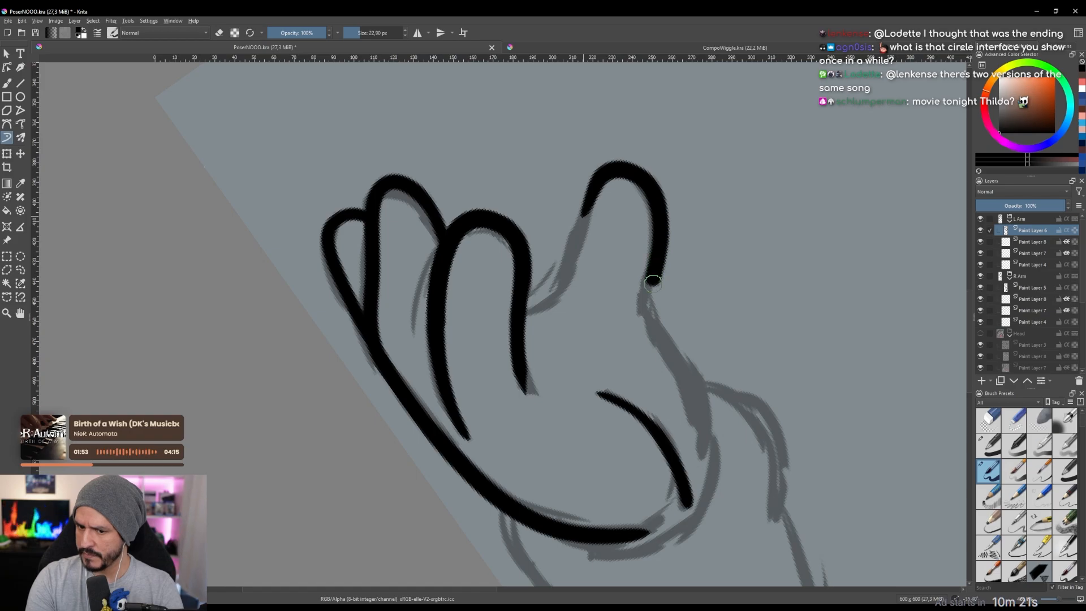
left_click_drag(653, 281, 654, 321)
left_click_drag(678, 362, 699, 400)
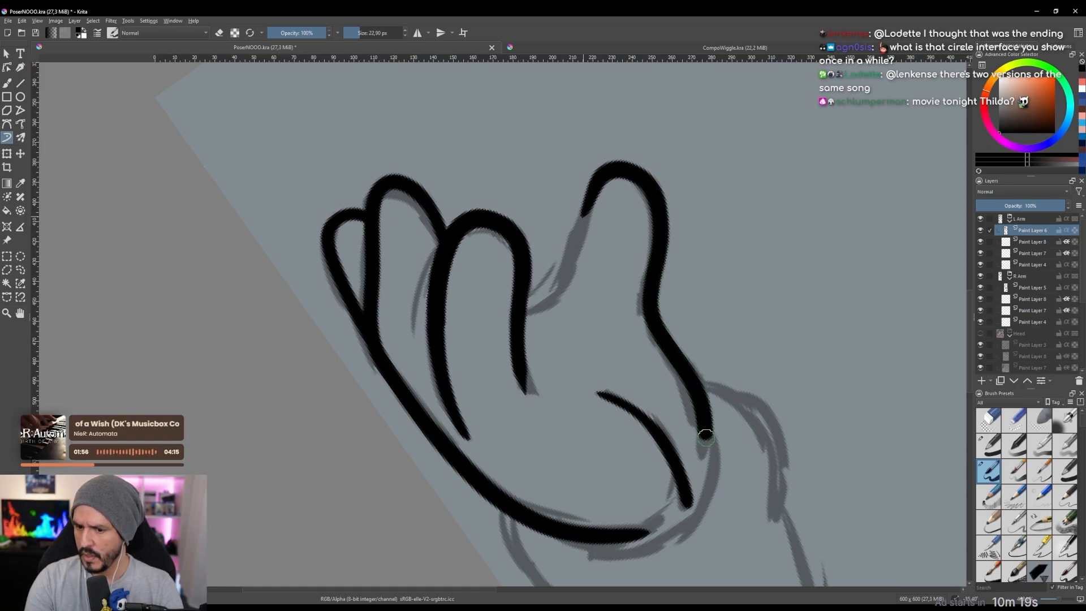
mouse_move(636, 309)
left_mouse_down()
mouse_move(612, 204)
mouse_move(558, 152)
mouse_move(587, 153)
mouse_move(604, 137)
mouse_move(586, 163)
mouse_move(554, 337)
left_mouse_up()
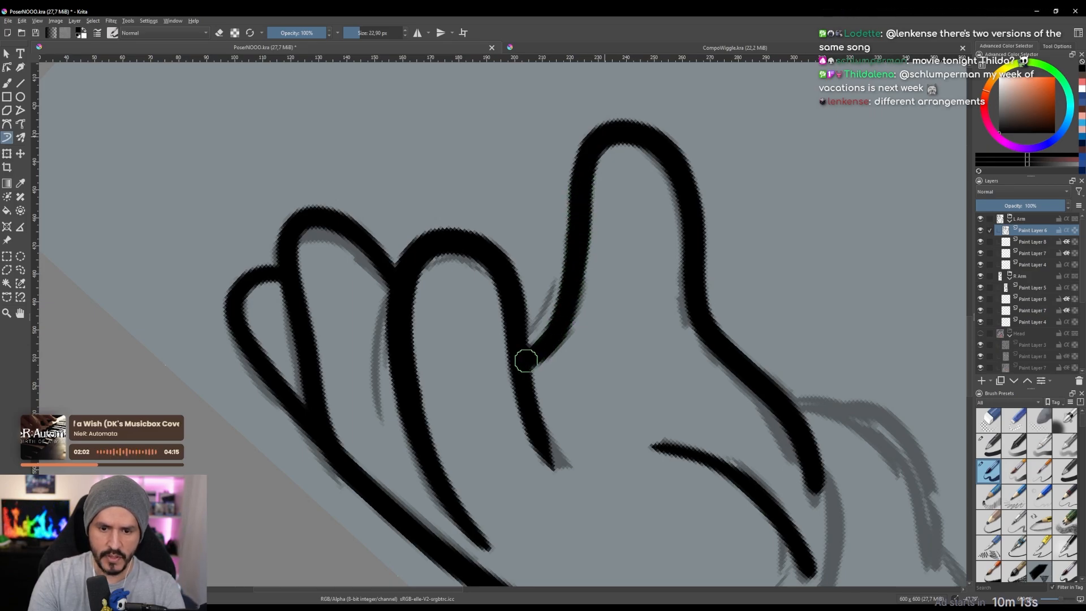
Ink the sleeve cuff's curved outer side, starting at the palm's outer edge and tapering below the wrist.
left_click_drag(546, 283, 545, 362, "ctrl")
left_click_drag(695, 207, 701, 413, "shift")
left_click_drag(654, 365, 703, 303)
left_click_drag(779, 272, 779, 372, "shift")
left_click_drag(660, 340, 694, 265)
mouse_move(692, 192)
left_mouse_down("shift")
mouse_move(722, 244)
mouse_move(699, 202)
left_mouse_up("shift")
left_click_drag(682, 251, 642, 191, "shift")
left_click_drag(580, 241, 574, 212, "ctrl")
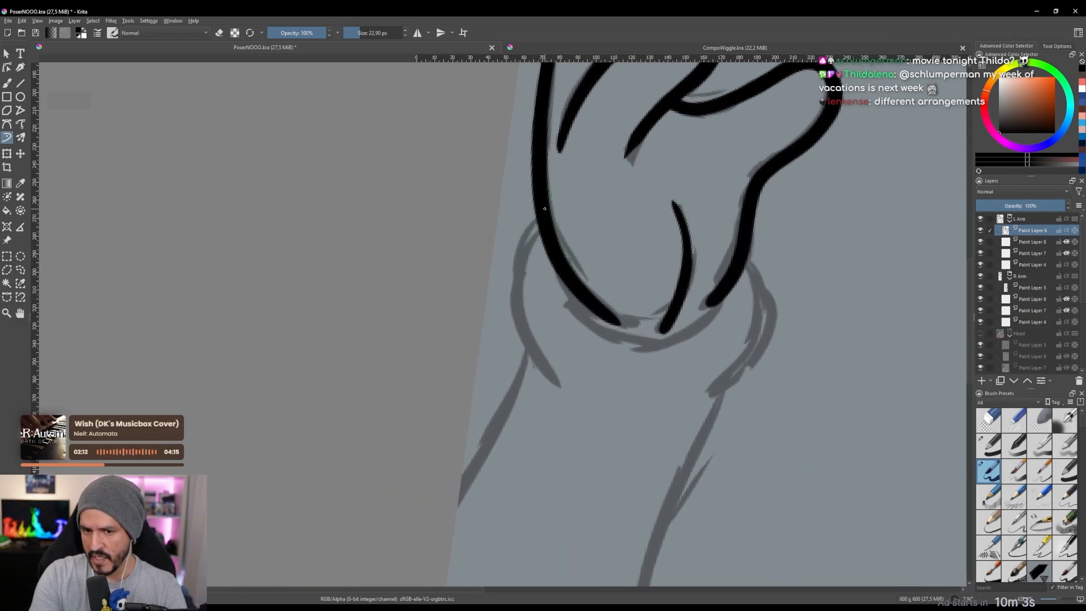
left_click_drag(513, 270, 545, 361)
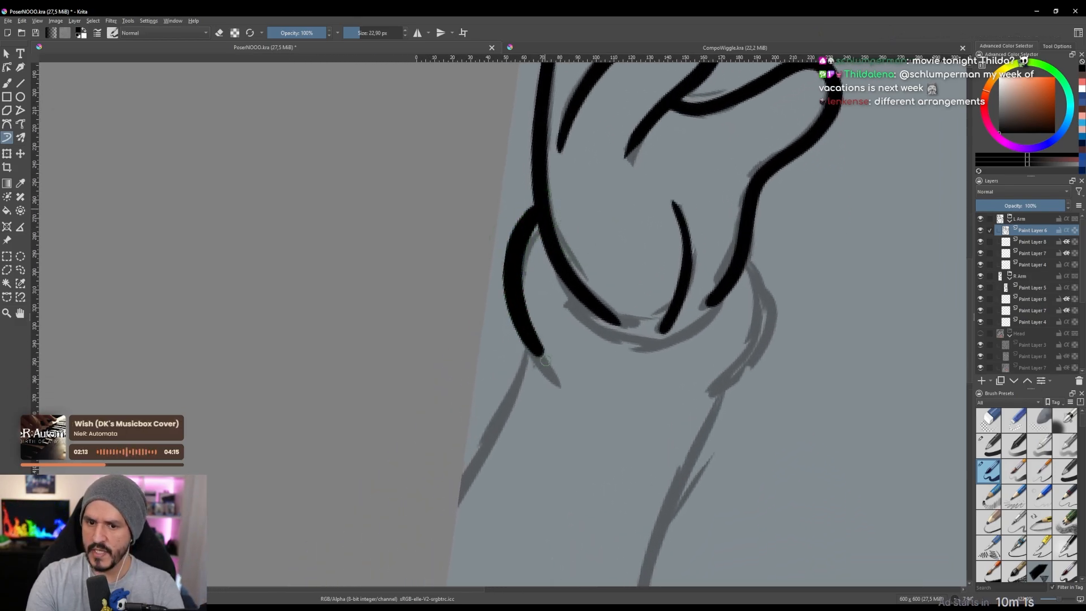
Ink the cuff's thumb side and the sleeve's outer edge running down along the canvas border.
mouse_move(685, 314)
left_mouse_down("shift")
mouse_move(749, 274)
mouse_move(742, 223)
mouse_move(686, 213)
left_mouse_up("shift")
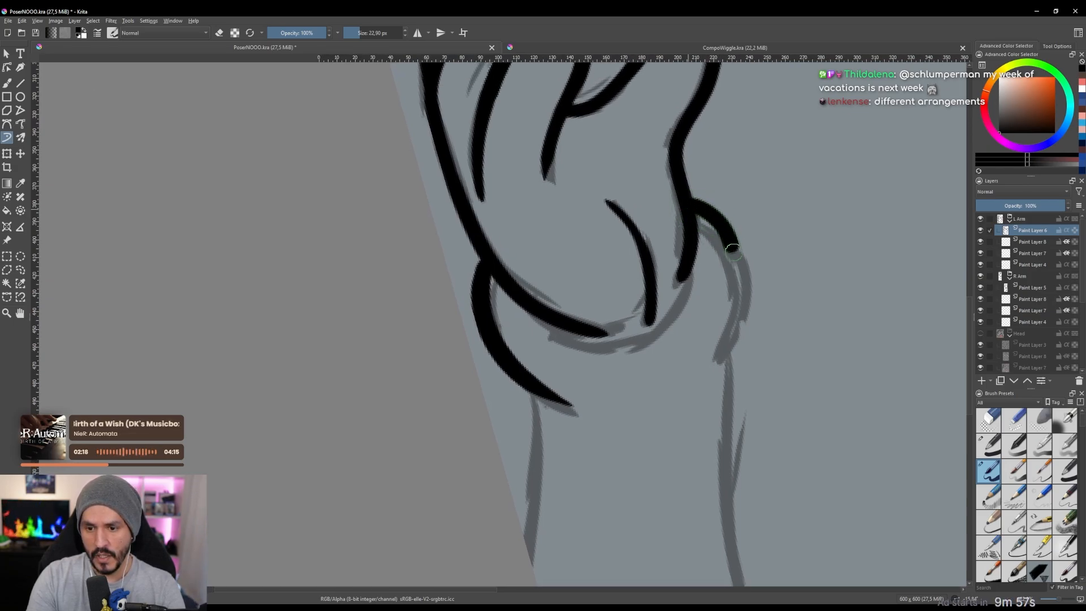
mouse_move(734, 252)
left_mouse_down()
mouse_move(722, 344)
mouse_move(718, 296)
mouse_move(771, 263)
mouse_move(635, 228)
left_mouse_up()
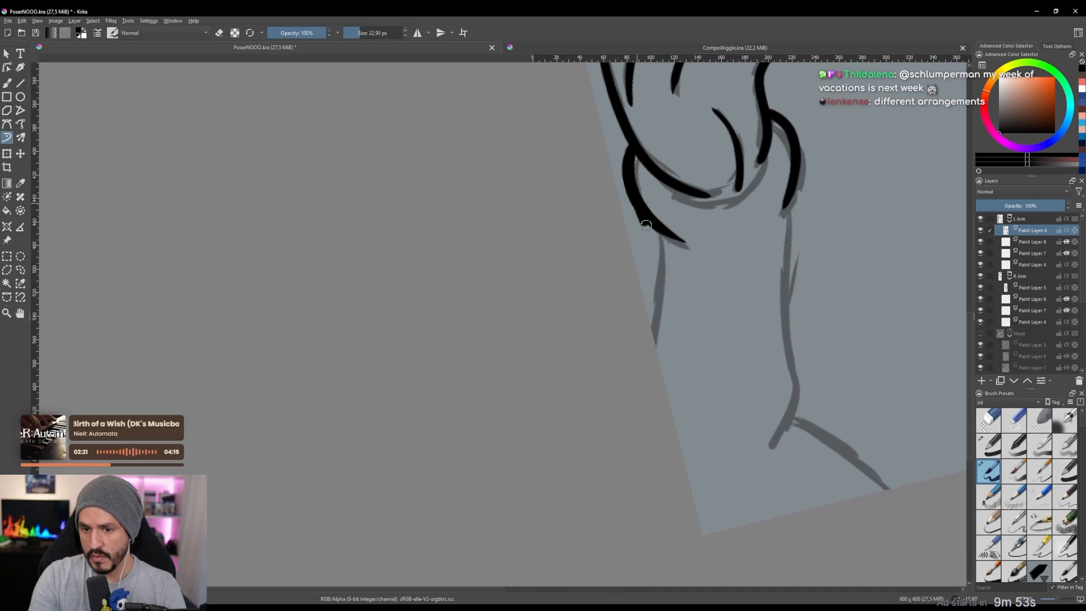
key("ctrl+z")
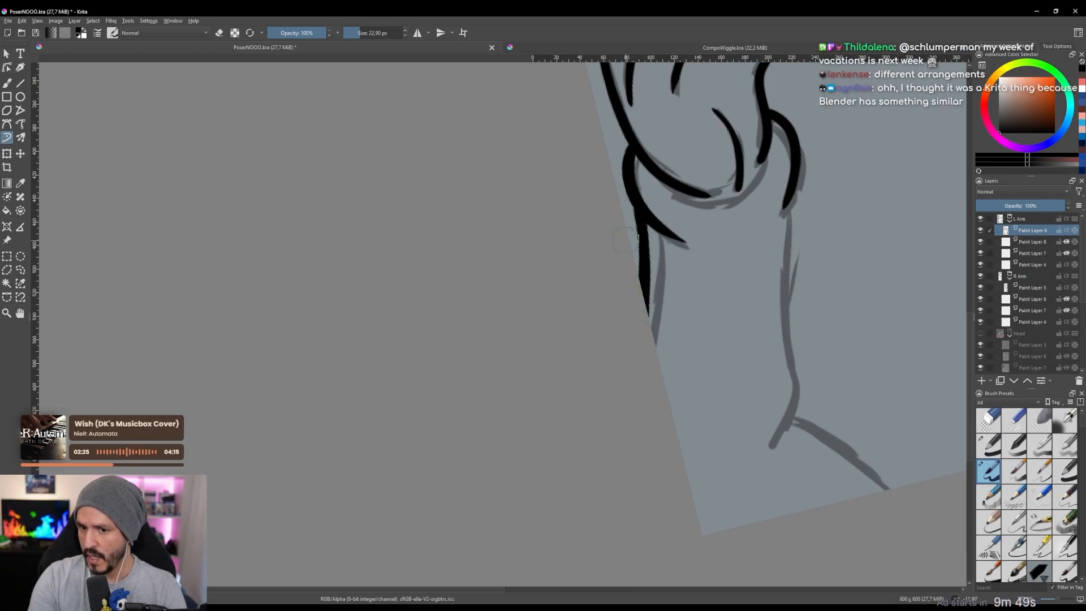
left_click_drag(773, 230, 656, 209)
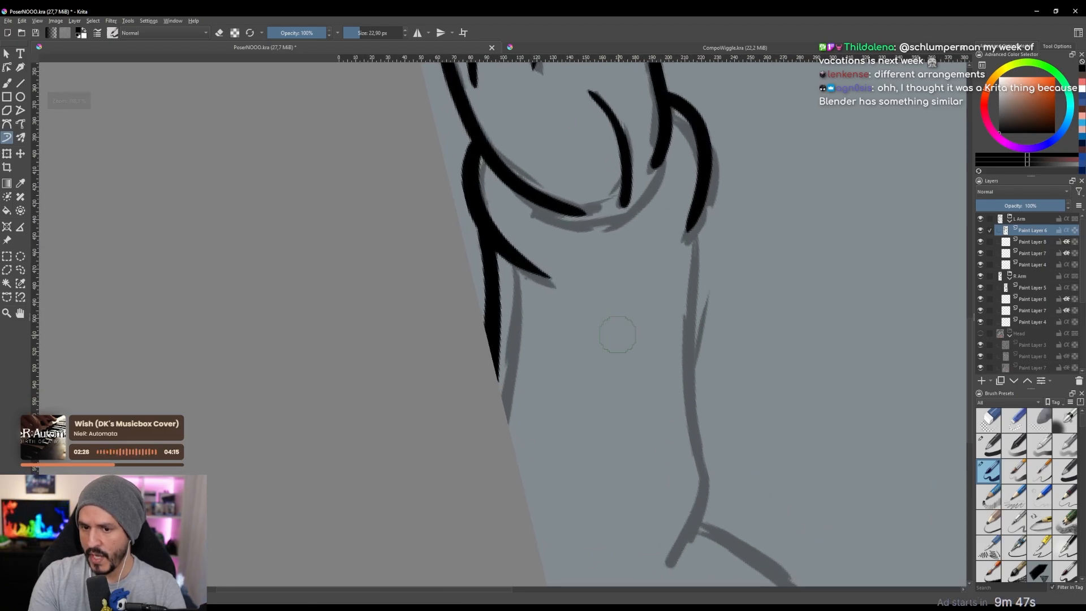
left_click_drag(618, 334, 670, 256)
key("ctrl+z")
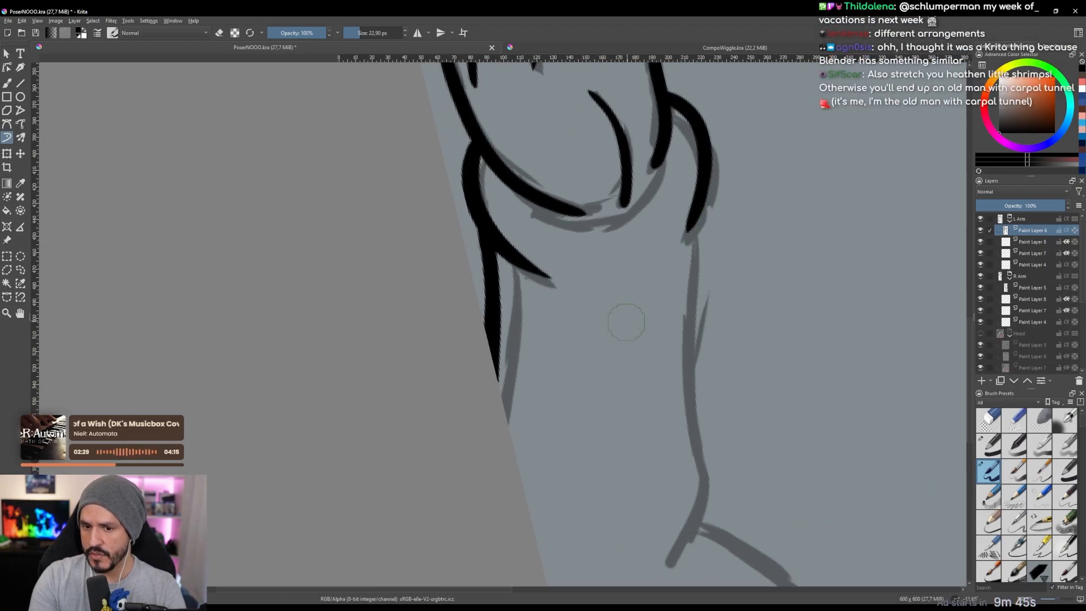
left_click_drag(616, 350, 676, 259)
mouse_move(697, 198)
left_mouse_down()
mouse_move(554, 503)
mouse_move(449, 421)
left_mouse_up()
mouse_move(449, 421)
left_mouse_down()
mouse_move(638, 237)
mouse_move(659, 272)
left_mouse_up()
key("ctrl+z")
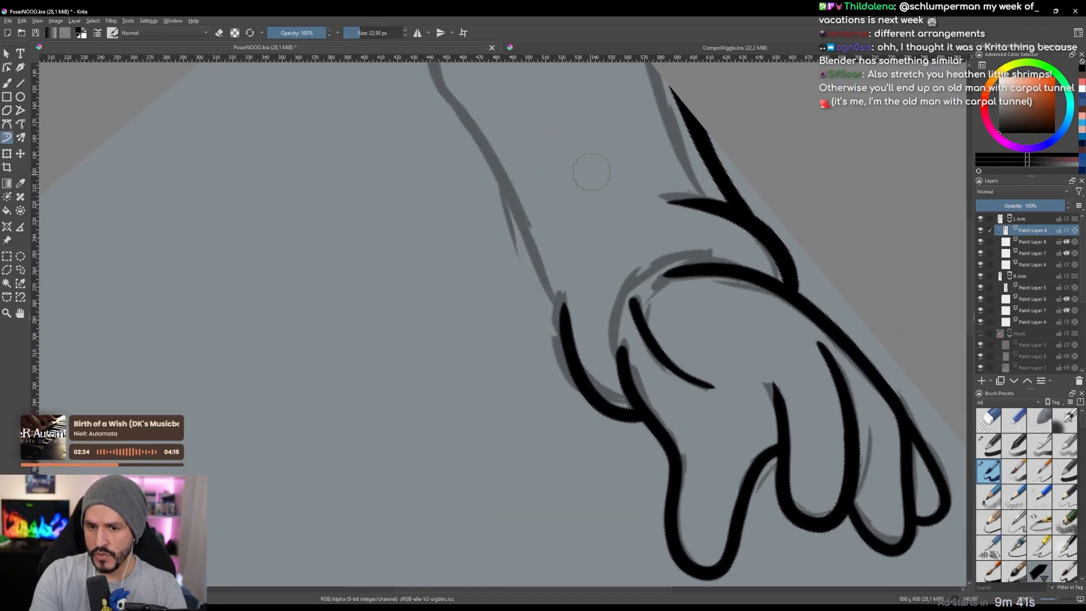
left_click_drag(573, 226, 552, 314)
key("ctrl+z")
key("ctrl+z")
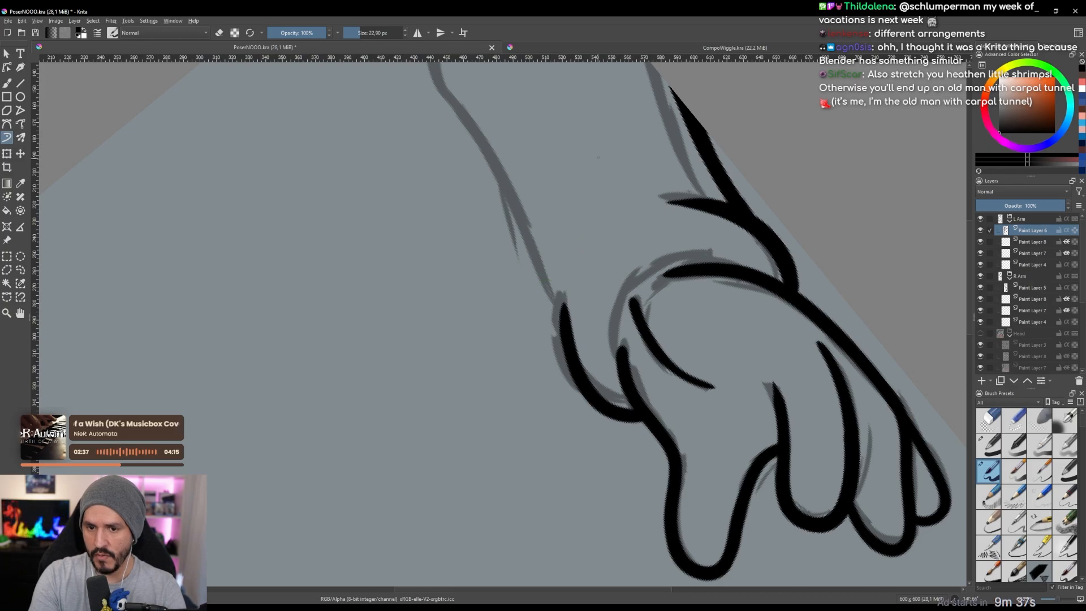
mouse_move(599, 159)
left_mouse_down()
mouse_move(563, 270)
mouse_move(567, 346)
left_mouse_up()
key("ctrl+z")
Ink the curved fold running from the cuff across the sleeve, and the forearm's inner edge from the elbow to the cuff.
mouse_move(602, 158)
left_mouse_down()
mouse_move(571, 249)
mouse_move(565, 351)
mouse_move(609, 305)
left_mouse_up()
left_click_drag(609, 306, 607, 242)
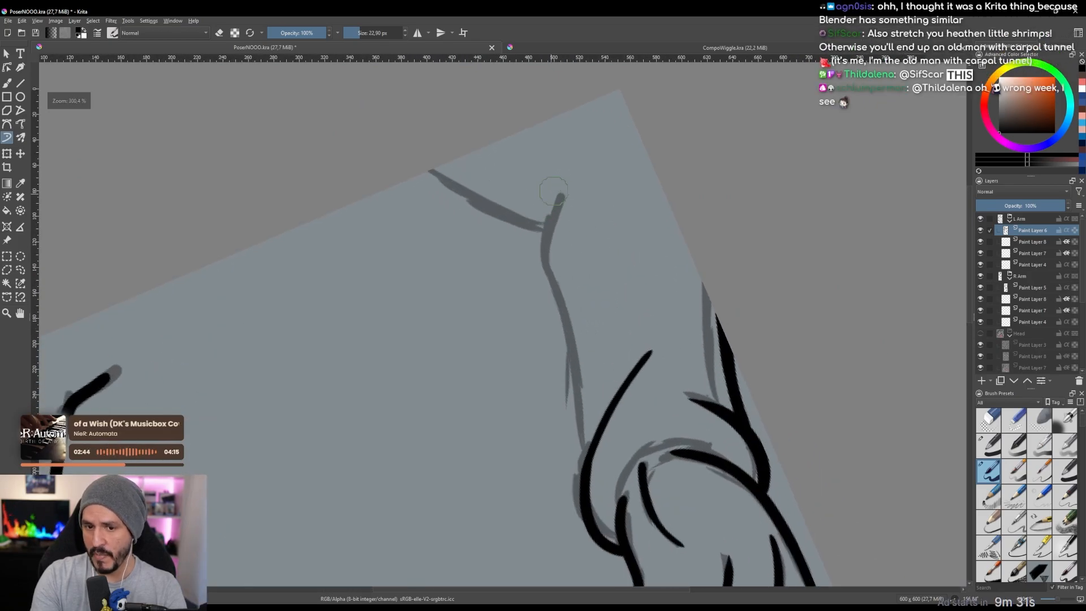
left_click_drag(568, 176, 545, 264)
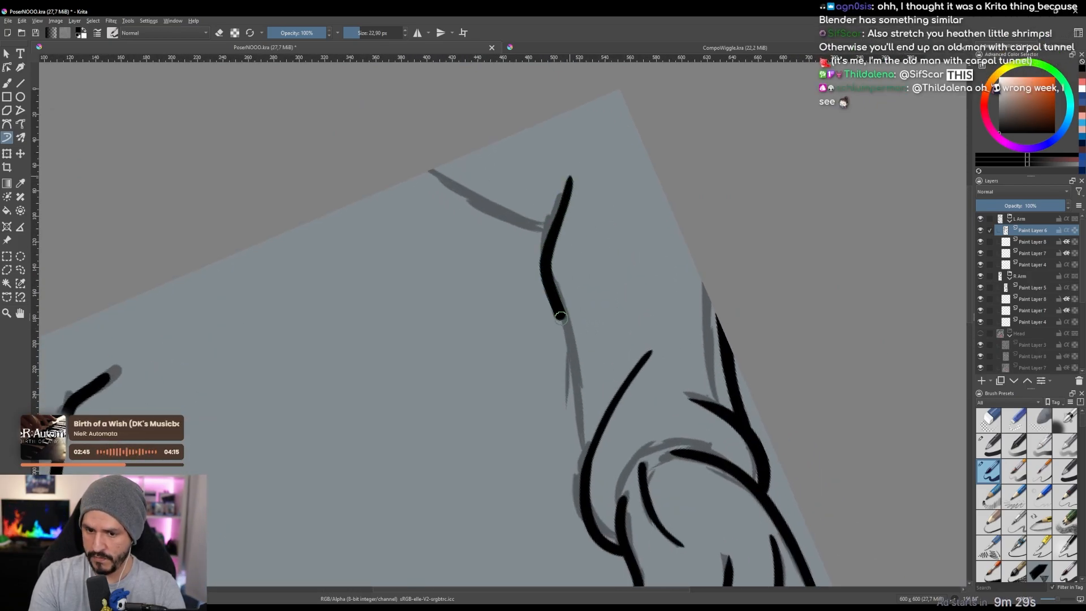
left_click_drag(559, 317, 574, 377)
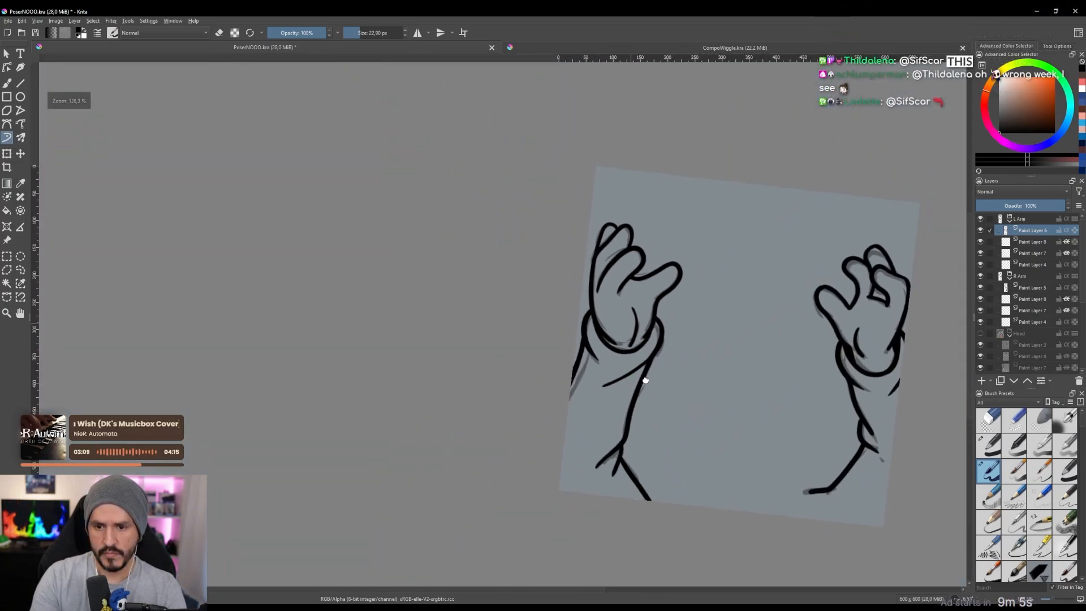
Hide the Sketch group so only the inked arms show on the canvas.
left_click_drag(645, 380, 687, 382)
left_click_drag(808, 334, 789, 373)
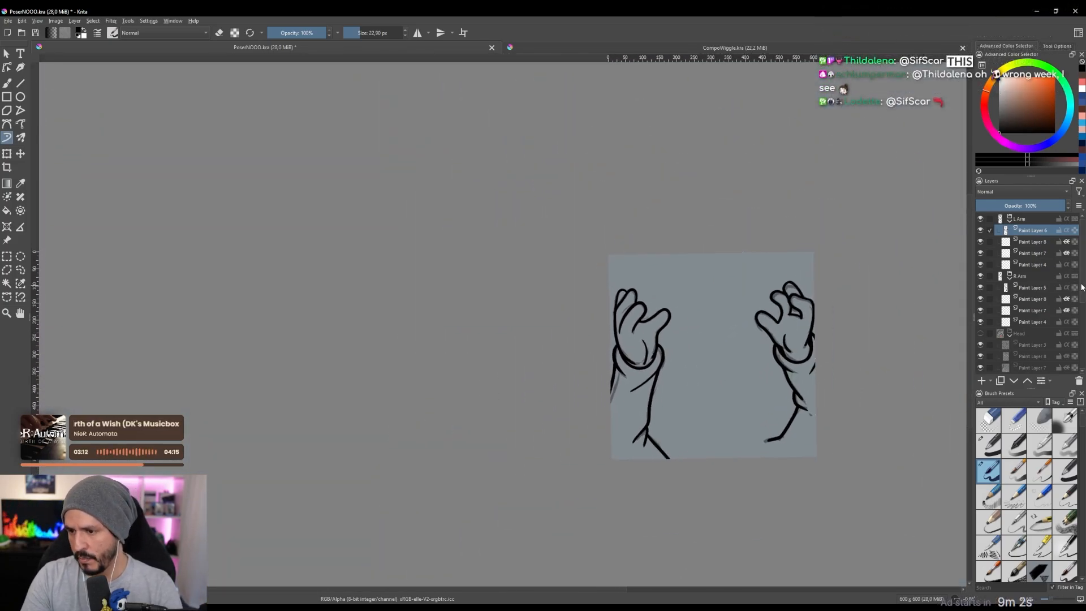
left_click_drag(1083, 285, 1084, 357)
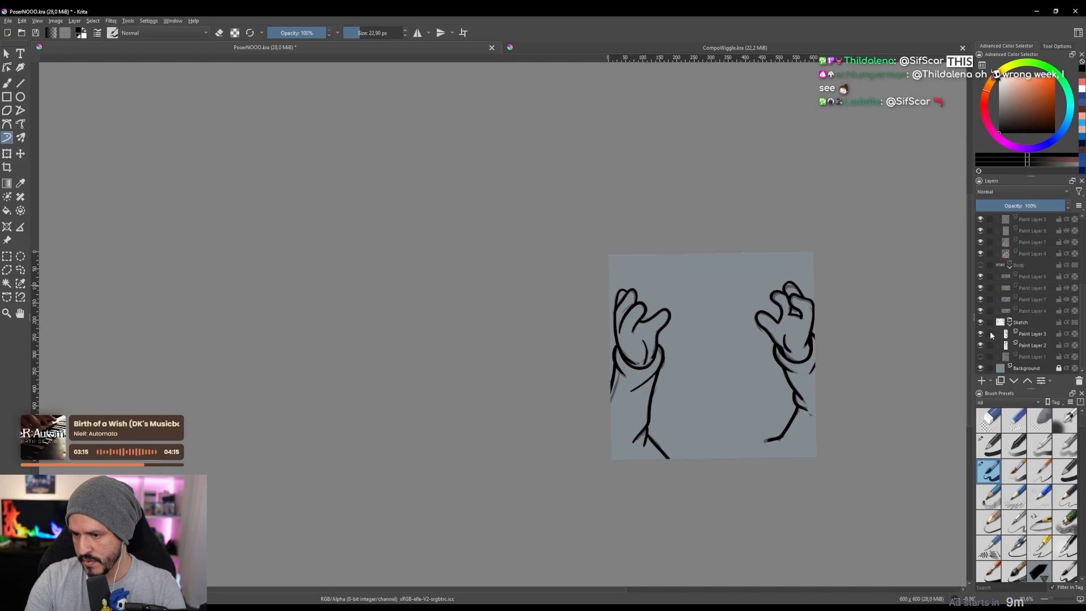
left_click(982, 321)
scroll(1067, 255, "up", 4)
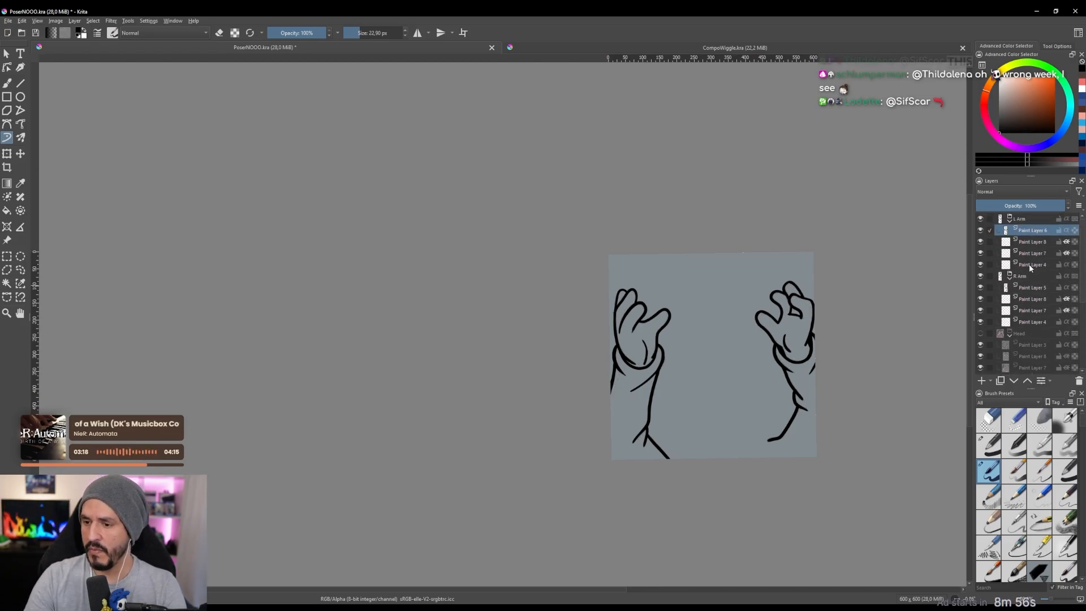
Select the bottom paint layer in the L.Arm group and sample the hoodie's medium blue from CompoWiggle.kra.
left_click(1029, 266)
left_click_drag(672, 320, 632, 269)
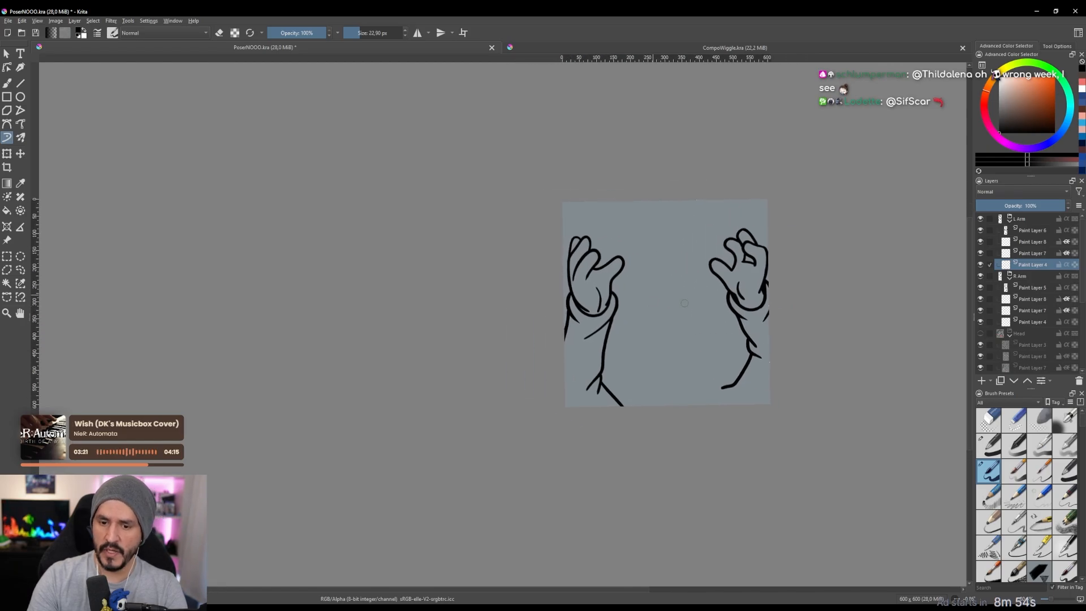
left_click(584, 47)
left_click_drag(582, 310, 611, 444)
left_click_drag(559, 485, 502, 390)
left_click(503, 390, "ctrl")
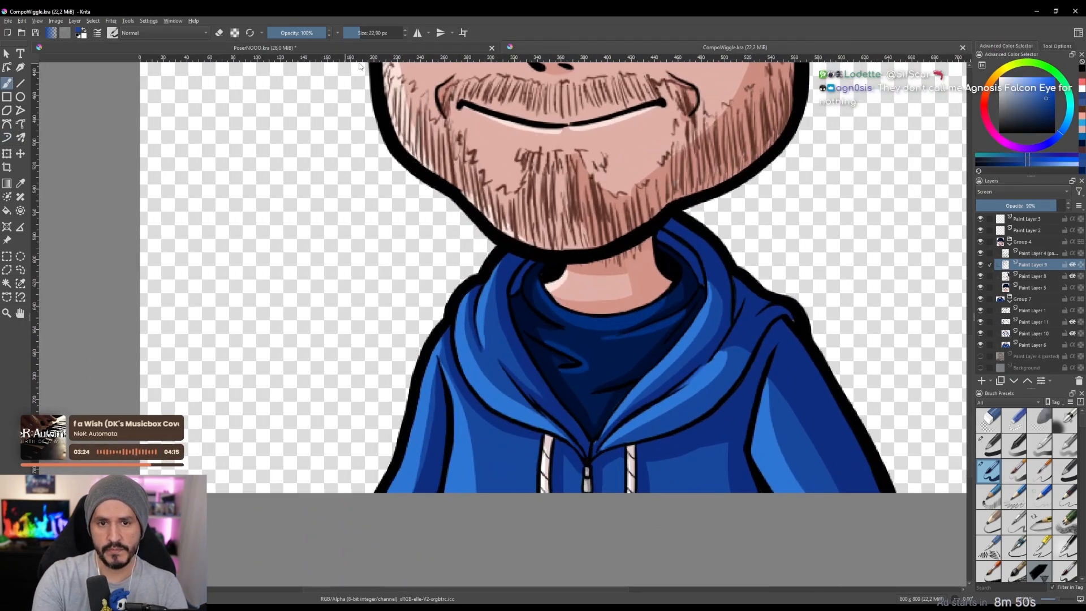
Return to PoserNOOO.kra and fill the whole L.Arm sleeve, including its cuff, with the sampled blue.
left_click(358, 47)
mouse_move(617, 312)
left_mouse_down()
mouse_move(649, 277)
mouse_move(620, 298)
mouse_move(652, 316)
left_mouse_up()
left_click(608, 314)
left_click_drag(648, 218, 497, 224)
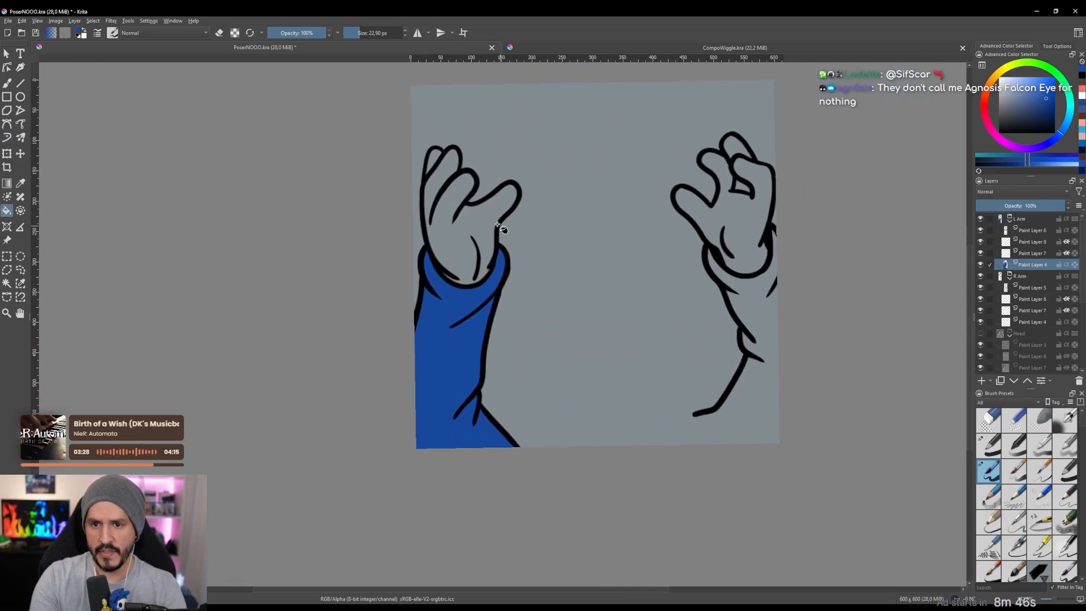
On the R.Arm group's bottom layer, close the sleeve's open lower end with a blue stroke and fill the sleeve blue.
left_click(1022, 322)
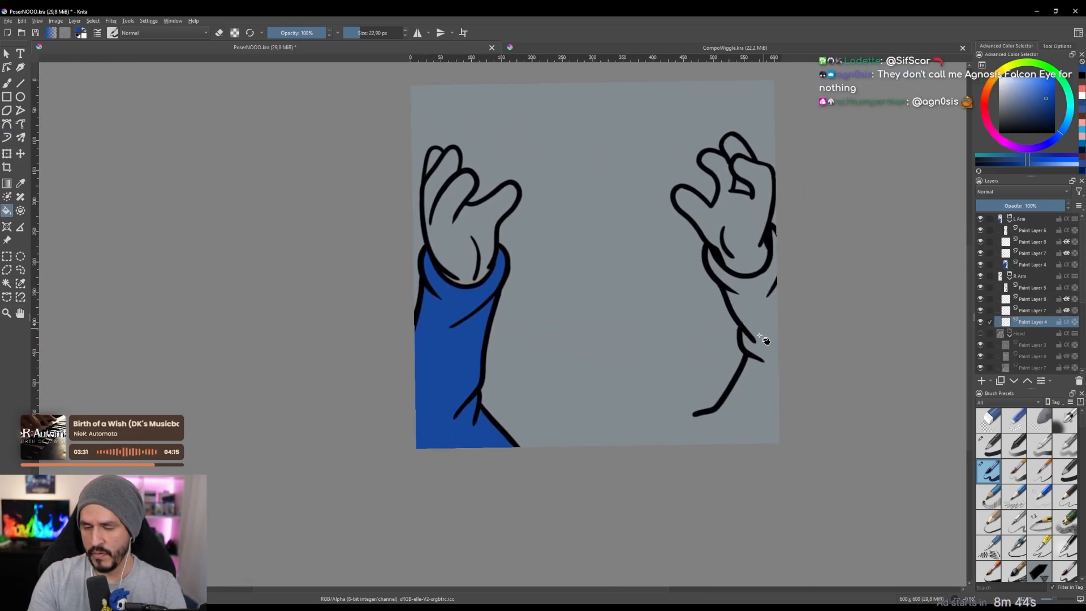
scroll(644, 405, "up", 5)
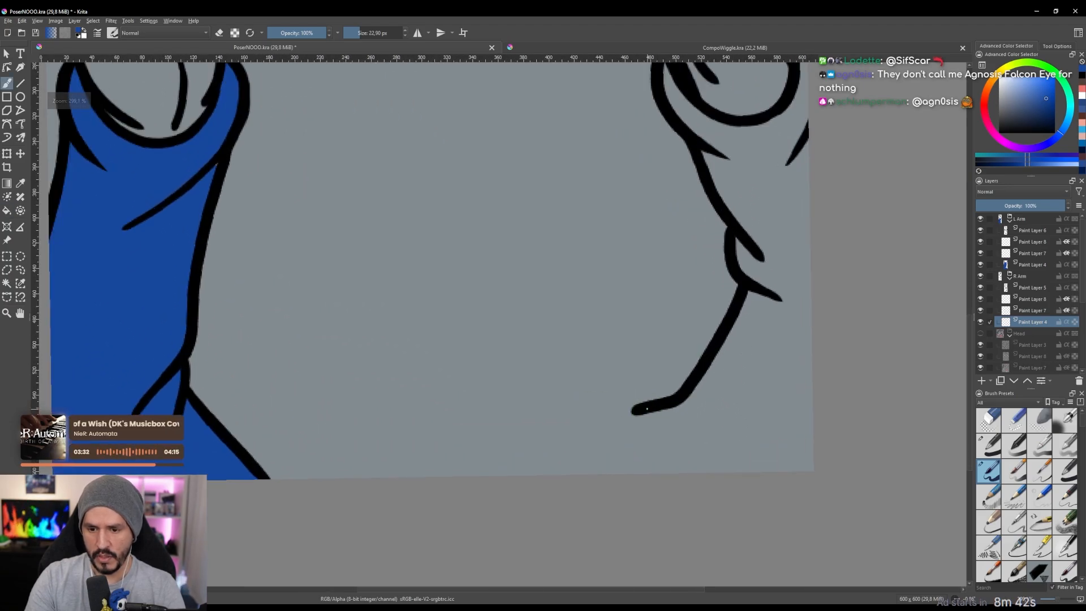
left_click_drag(634, 419, 656, 473)
key("f")
left_click(768, 378)
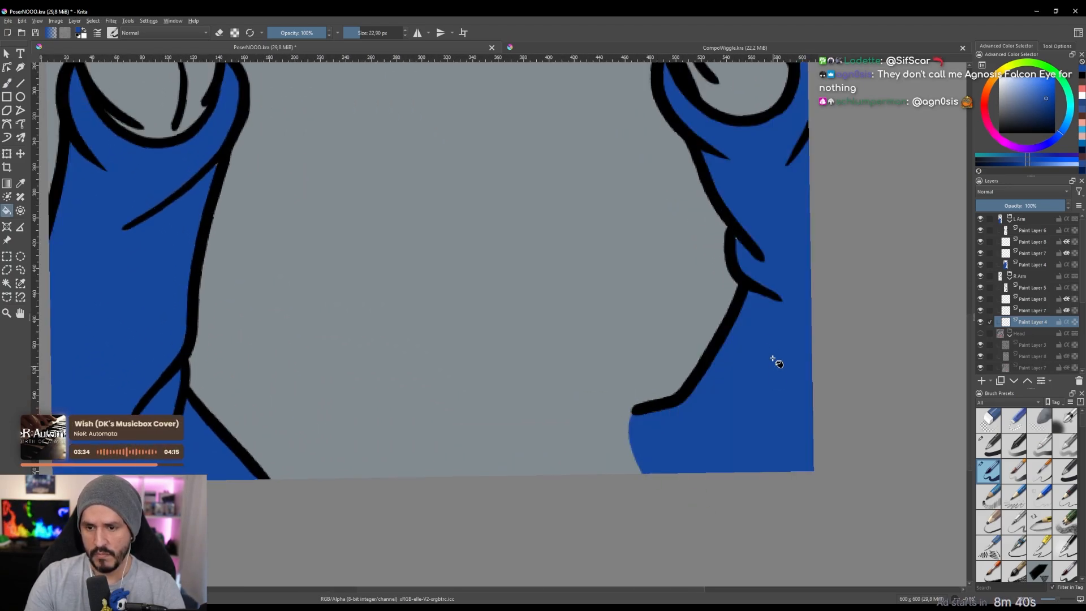
scroll(792, 364, "down", 5)
Sample the light skin colour from the face in CompoWiggle.kra and fill the R.Arm hand and all its fingers with it.
left_click(613, 48)
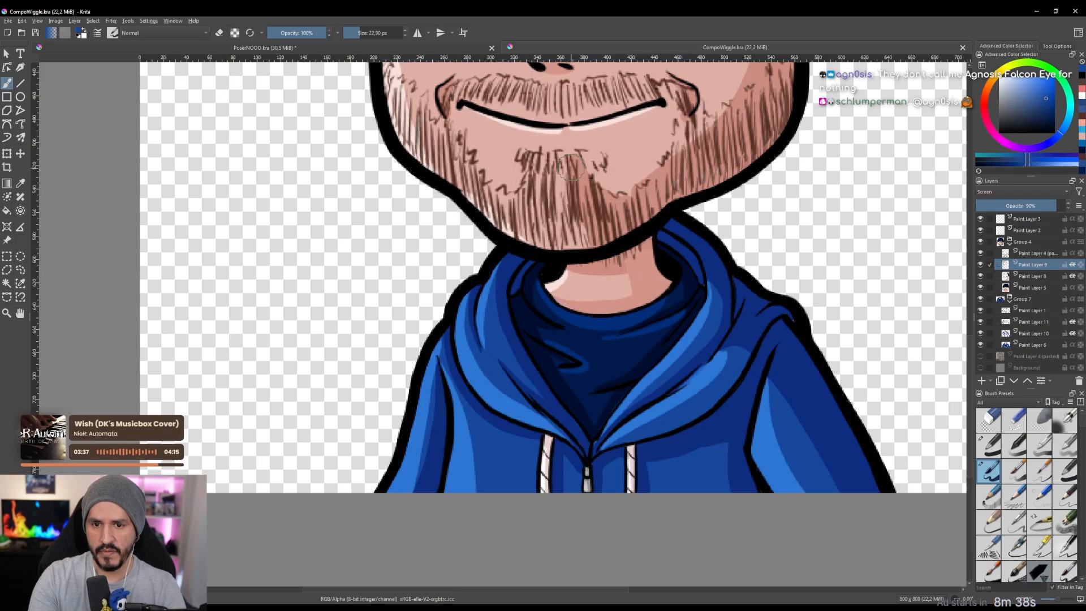
left_click(507, 137, "ctrl")
left_click(444, 50)
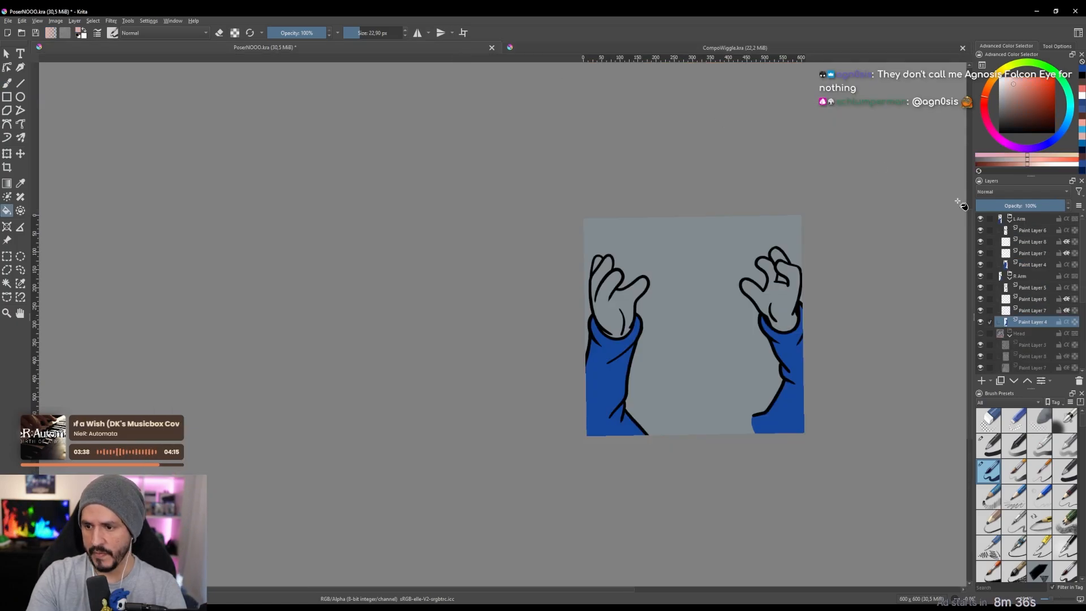
scroll(766, 296, "up", 4)
left_click(820, 303)
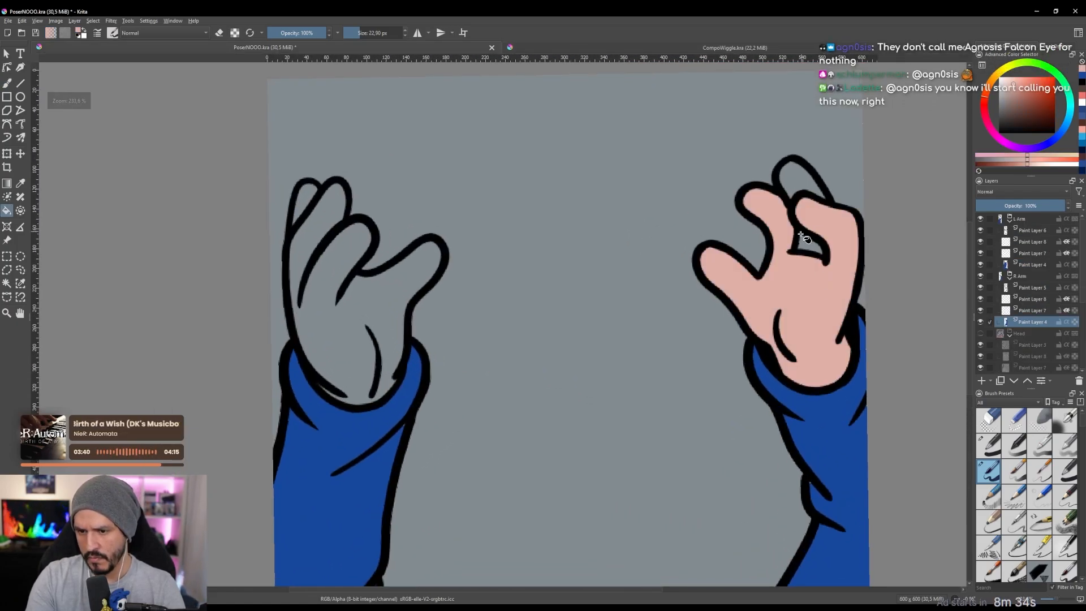
left_click(799, 180)
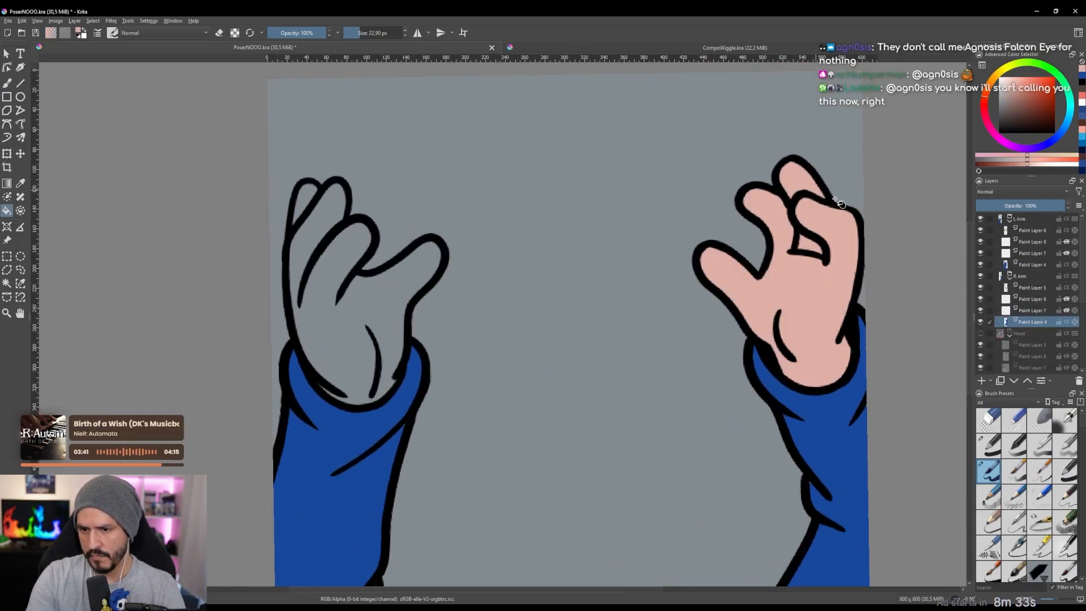
Fill the L.Arm hand and fingers with the same skin colour on that group's bottom paint layer.
left_click(1029, 265)
left_click(323, 307)
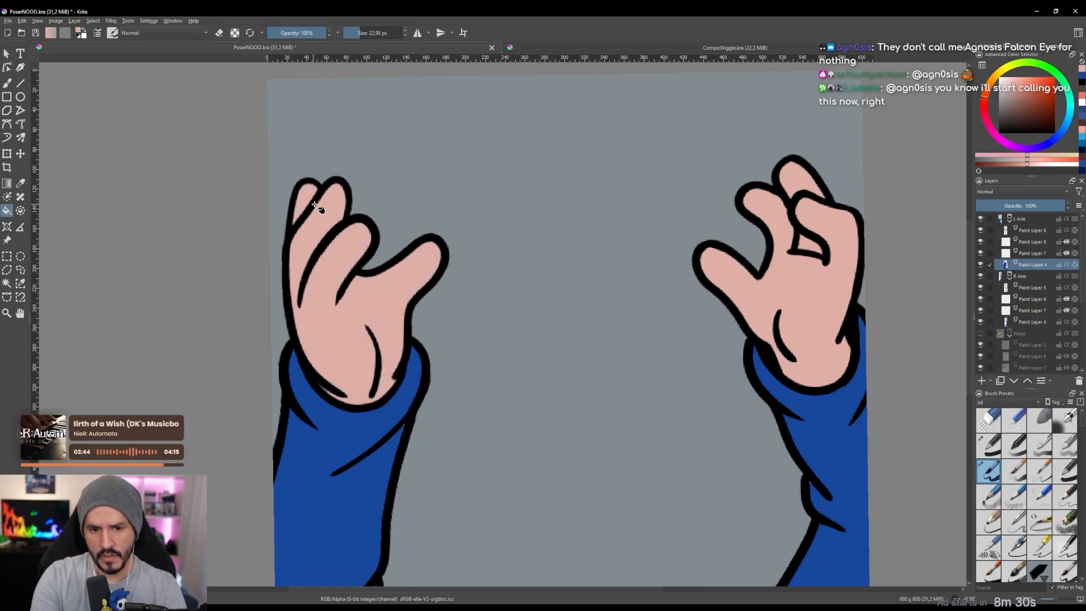
Shade the L.Arm hand's fingers, palm, palm crease and thumb edge with the skin colour on that group's Multiply layer.
left_click_drag(411, 256, 710, 308)
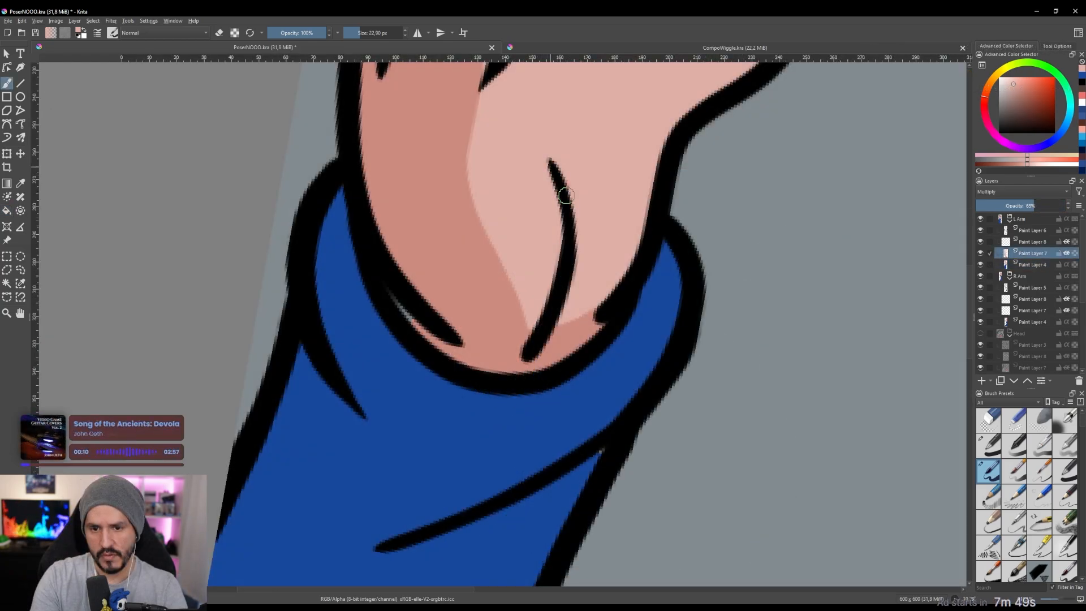
mouse_move(566, 190)
left_mouse_down()
mouse_move(575, 284)
mouse_move(595, 323)
mouse_move(579, 309)
mouse_move(545, 328)
left_mouse_up()
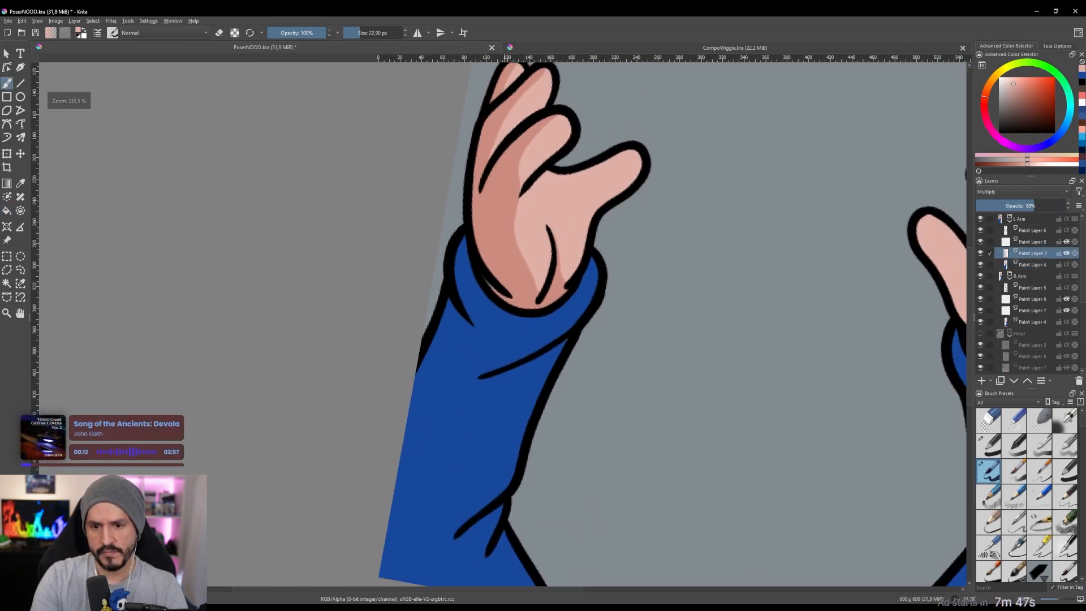
left_click_drag(655, 247, 605, 186)
key("4")
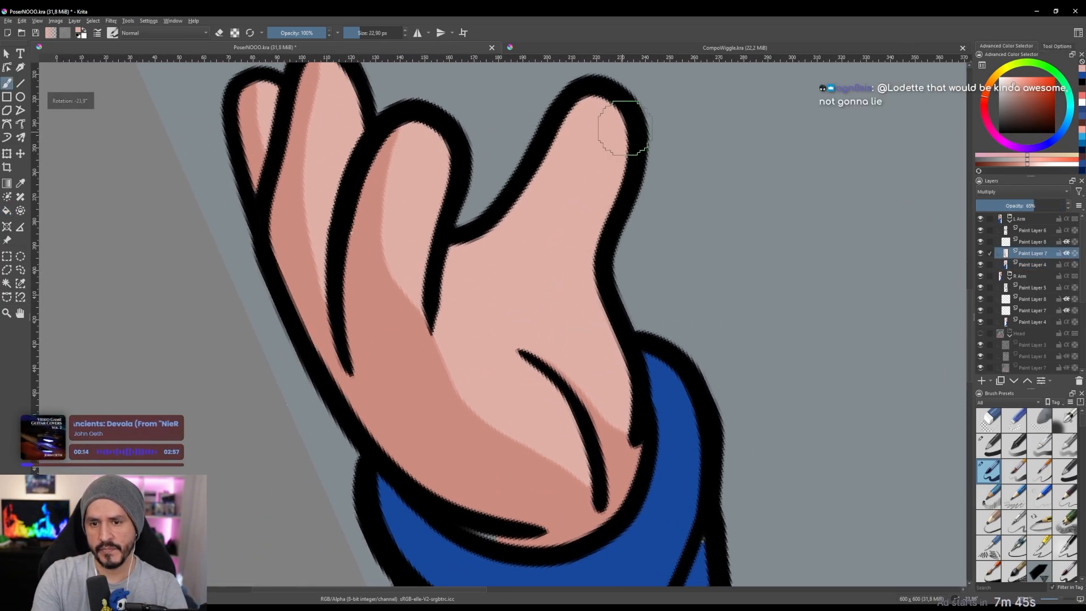
mouse_move(630, 134)
left_mouse_down()
mouse_move(601, 182)
mouse_move(610, 292)
left_mouse_up()
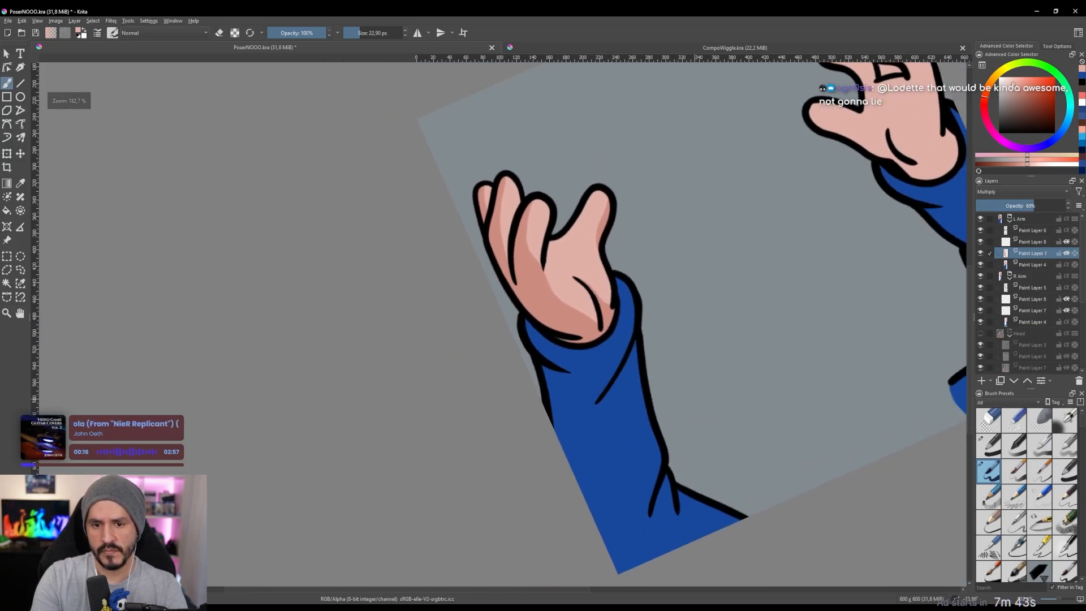
left_click_drag(616, 217, 686, 263)
left_click_drag(706, 249, 695, 193)
mouse_move(656, 227)
left_mouse_down()
mouse_move(675, 147)
mouse_move(679, 255)
mouse_move(690, 262)
left_mouse_up()
Sample the sleeve blue, outline a shadow down the outer side of the L.Arm cuff and sleeve, and fill it.
left_click(550, 360, "ctrl")
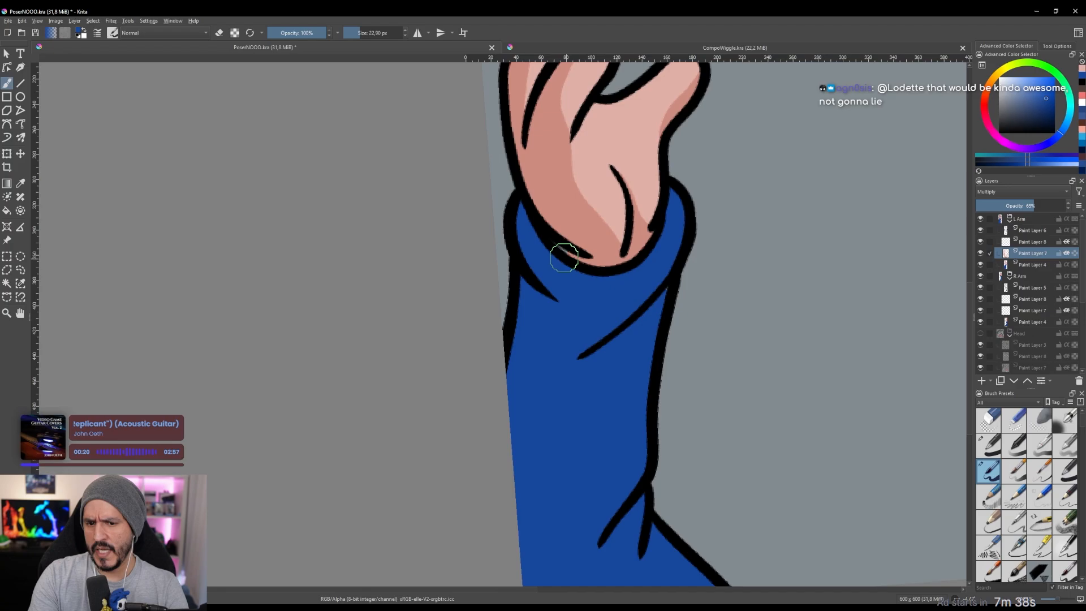
left_click_drag(526, 236, 530, 260)
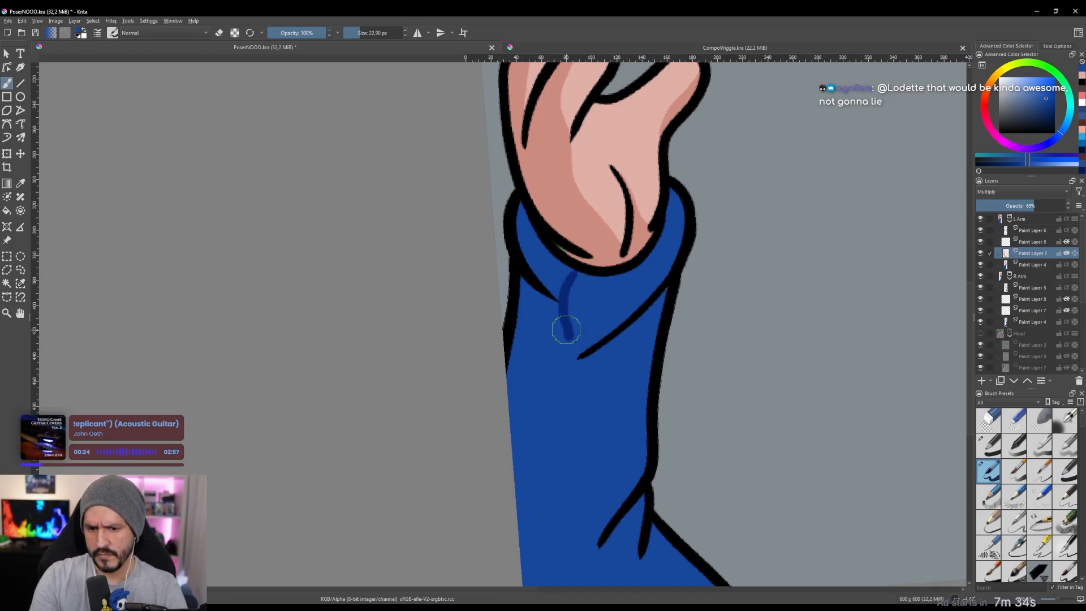
mouse_move(566, 298)
left_mouse_down()
mouse_move(552, 230)
mouse_move(554, 254)
left_mouse_up()
key("ctrl+z")
left_click_drag(560, 213, 553, 237)
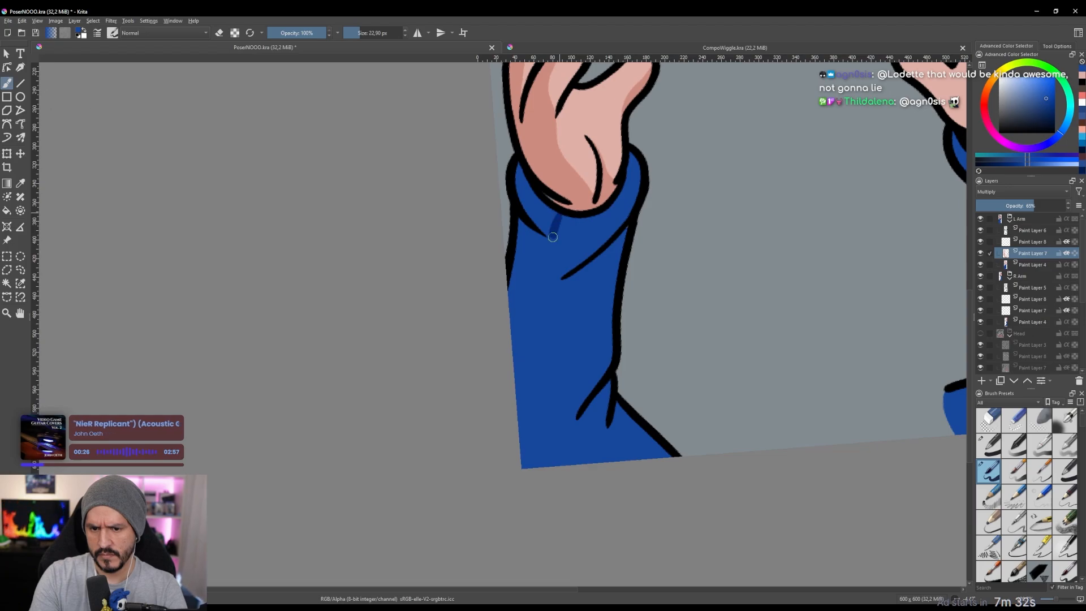
left_click_drag(548, 361, 559, 438)
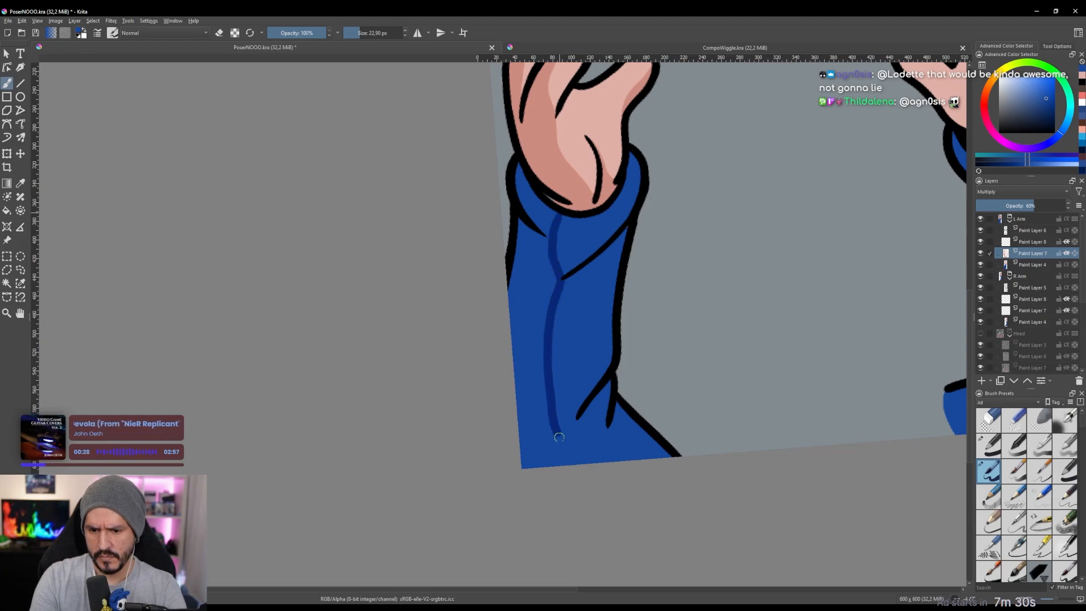
key("f")
left_click(539, 284)
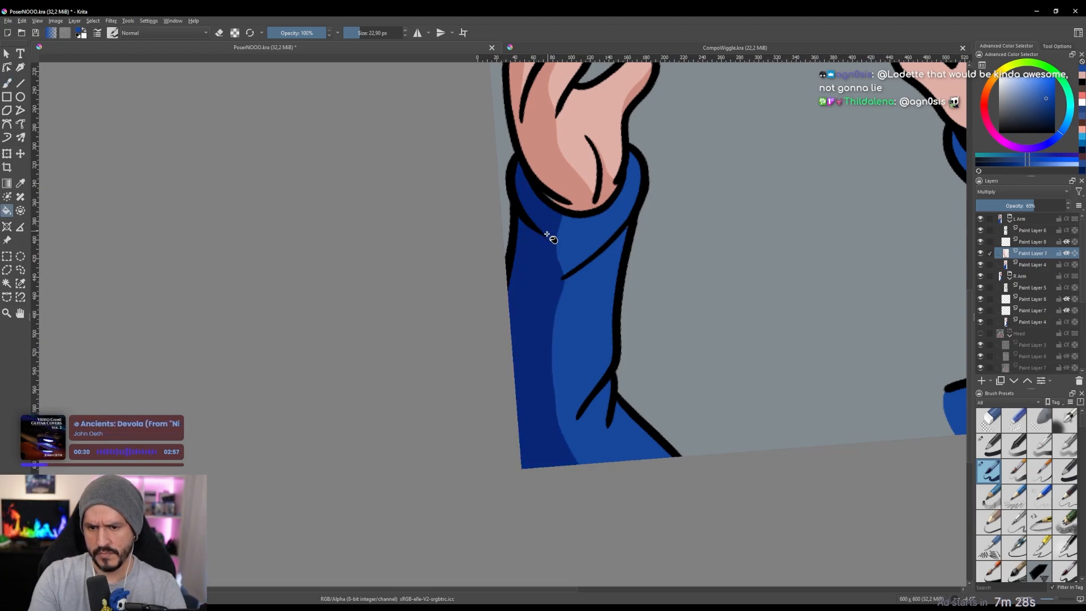
mouse_move(548, 235)
left_mouse_down()
mouse_move(552, 260)
mouse_move(570, 204)
left_mouse_up()
Touch up the blue base colour along the L.Arm cuff and its fold line on the group's bottom paint layer.
key("b")
mouse_move(607, 246)
left_mouse_down()
mouse_move(440, 168)
mouse_move(523, 164)
left_mouse_up()
left_click(1033, 265)
left_click_drag(398, 133, 409, 92)
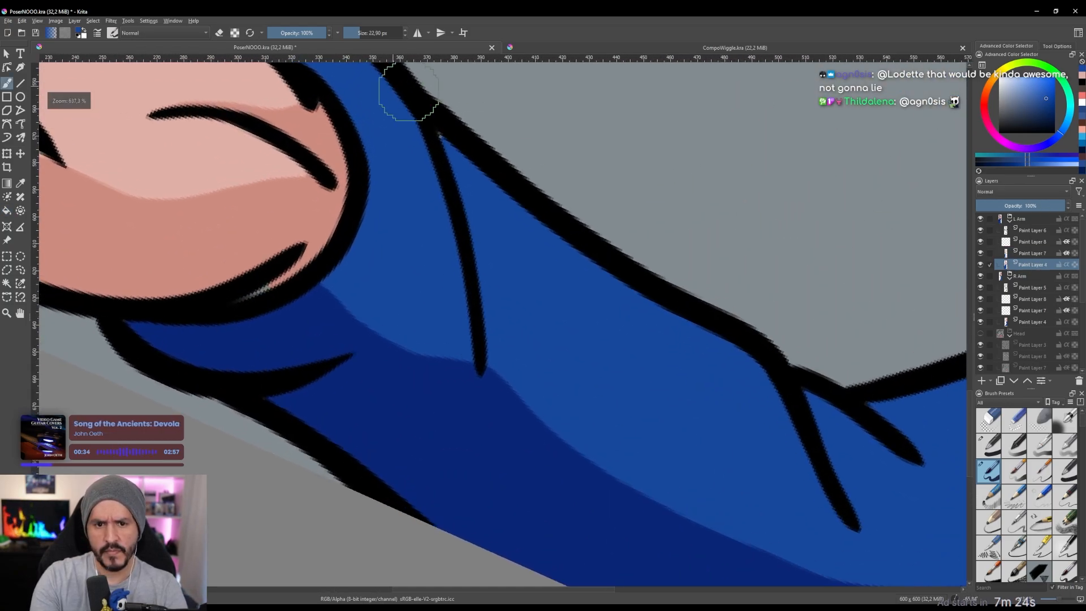
mouse_move(713, 278)
left_mouse_down()
mouse_move(626, 227)
mouse_move(734, 395)
mouse_move(734, 451)
left_mouse_up()
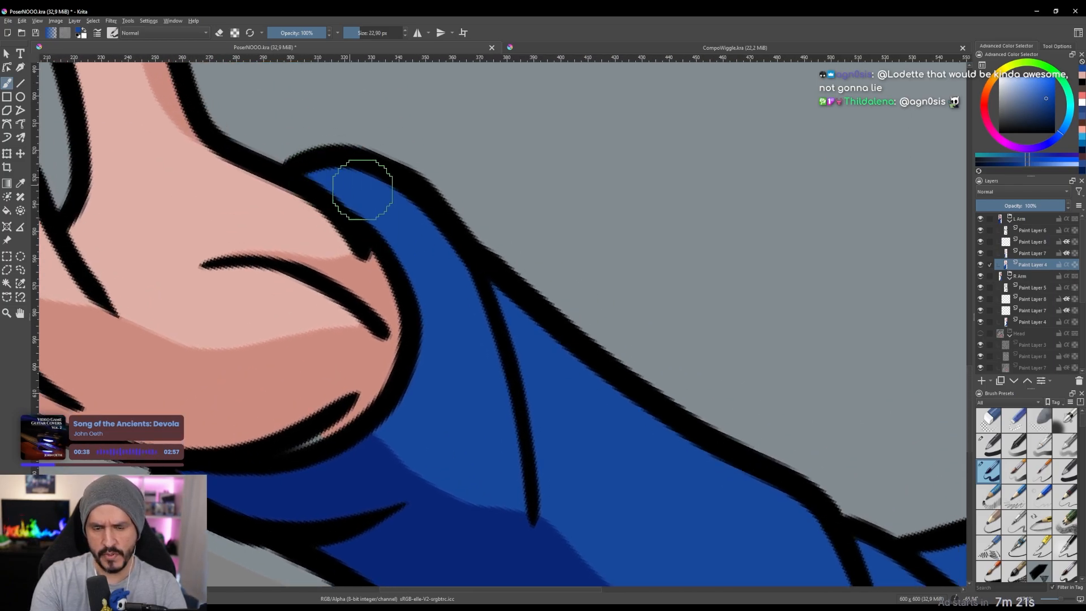
left_click_drag(599, 300, 552, 197)
On the L.Arm Multiply layer, paint a narrow blue shadow beneath the diagonal cuff fold.
left_click(1032, 254)
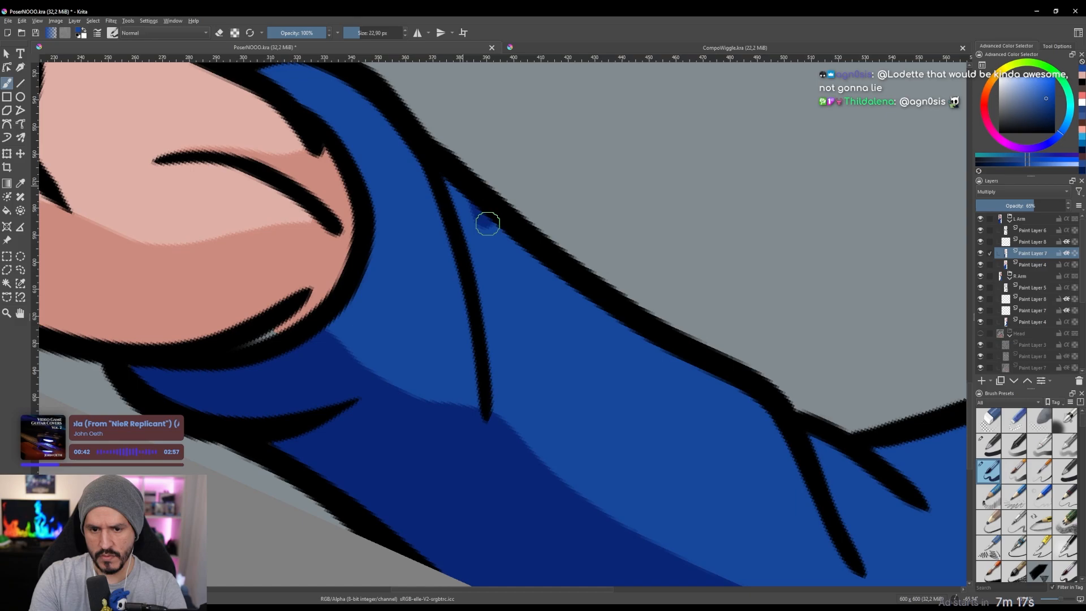
left_click_drag(487, 223, 491, 392)
key("ctrl+z")
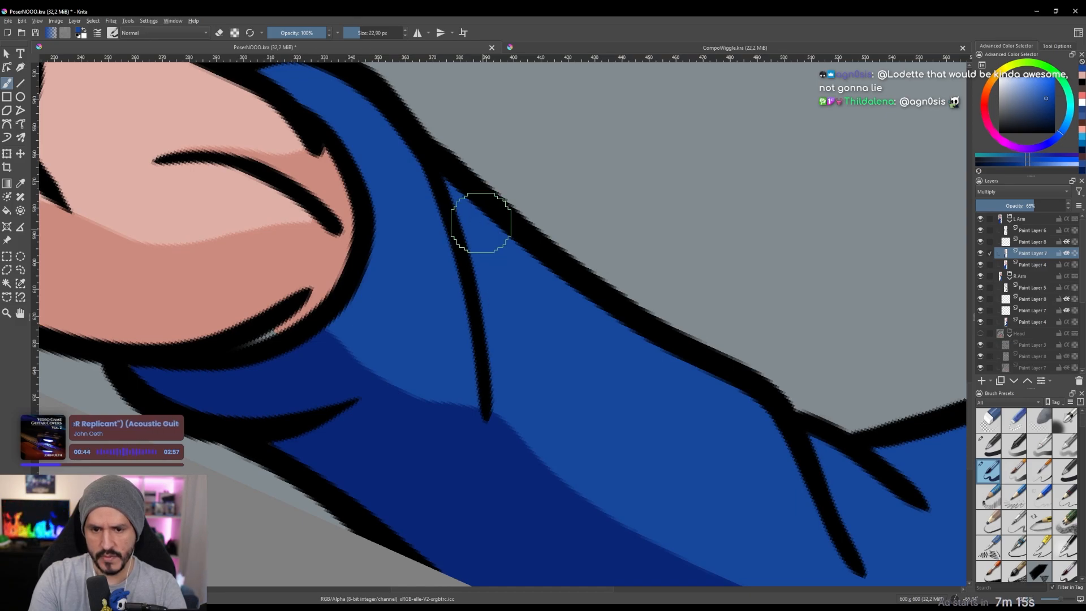
mouse_move(488, 224)
left_mouse_down()
mouse_move(491, 371)
mouse_move(468, 202)
left_mouse_up()
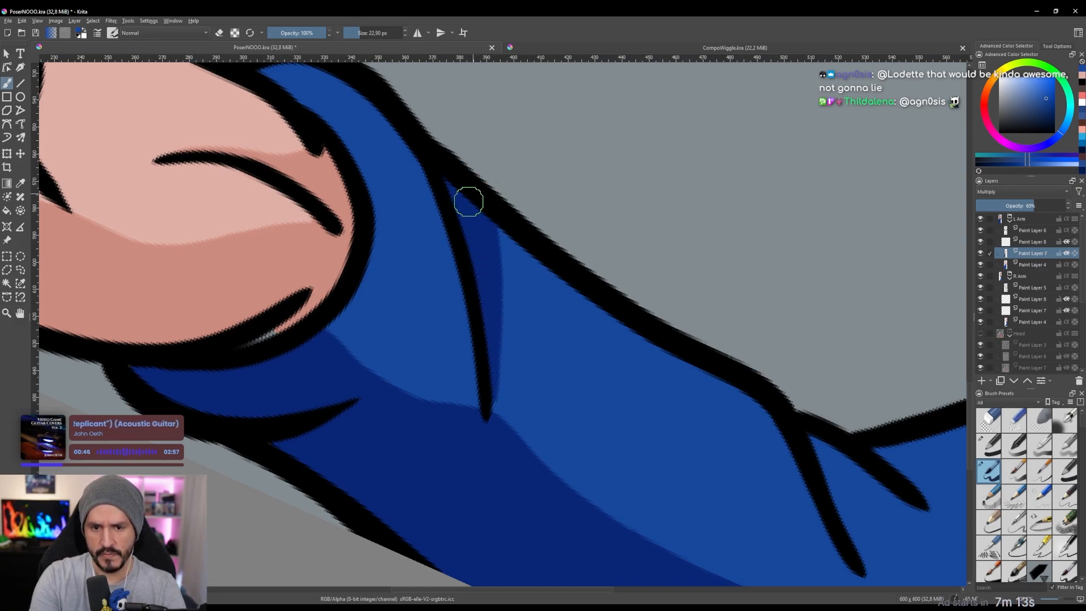
left_click_drag(490, 254, 484, 335)
Paint blue shadows beside and between the two creases near the lower end of the L.Arm sleeve.
left_click_drag(613, 321, 568, 254)
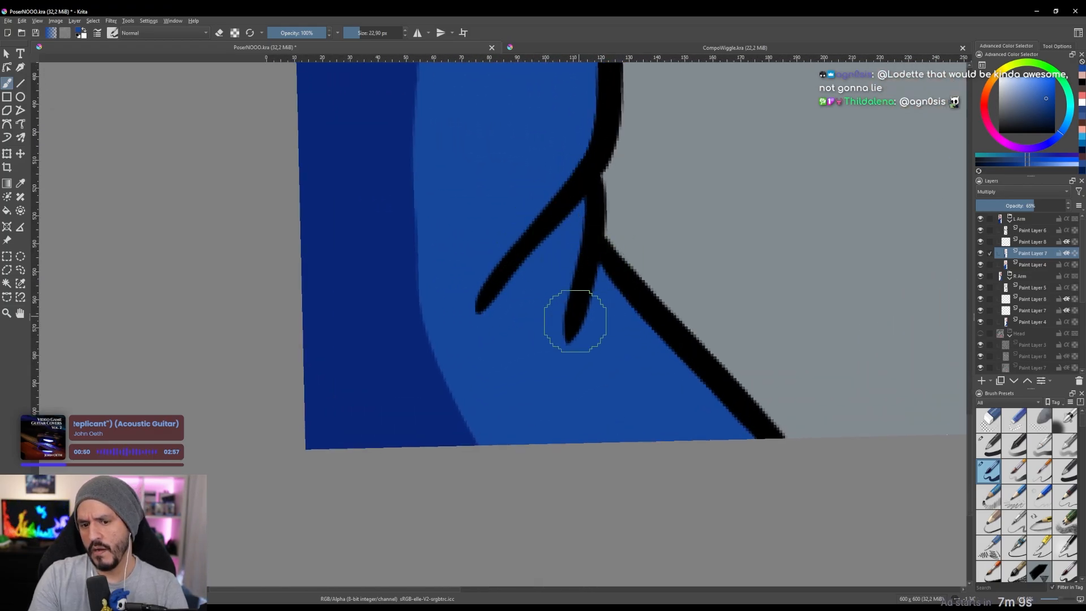
left_click_drag(599, 303, 598, 271)
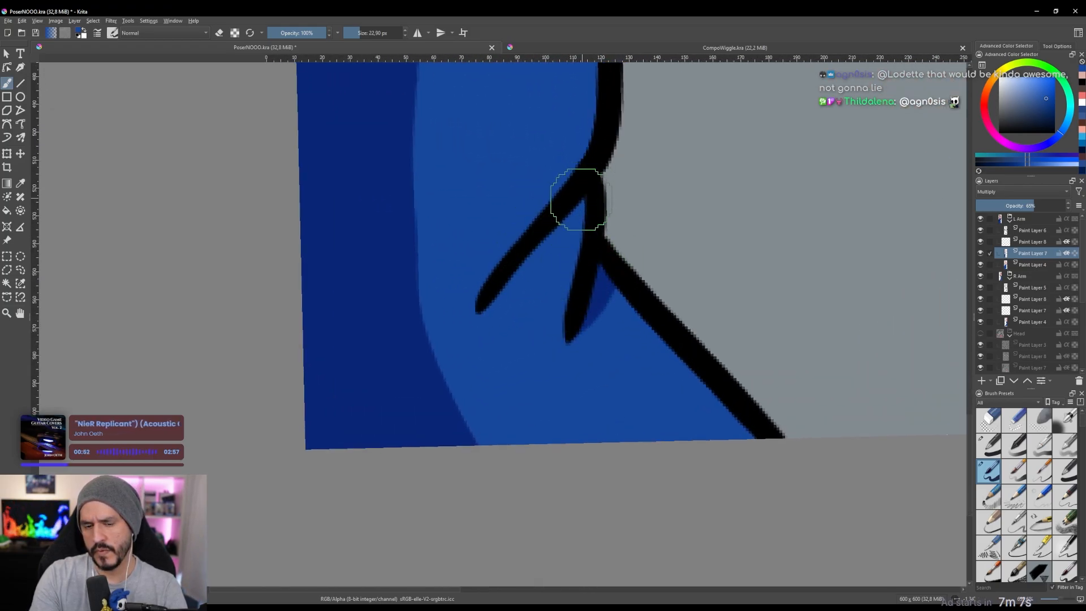
mouse_move(587, 203)
left_mouse_down()
mouse_move(518, 274)
mouse_move(577, 225)
mouse_move(531, 277)
left_mouse_up()
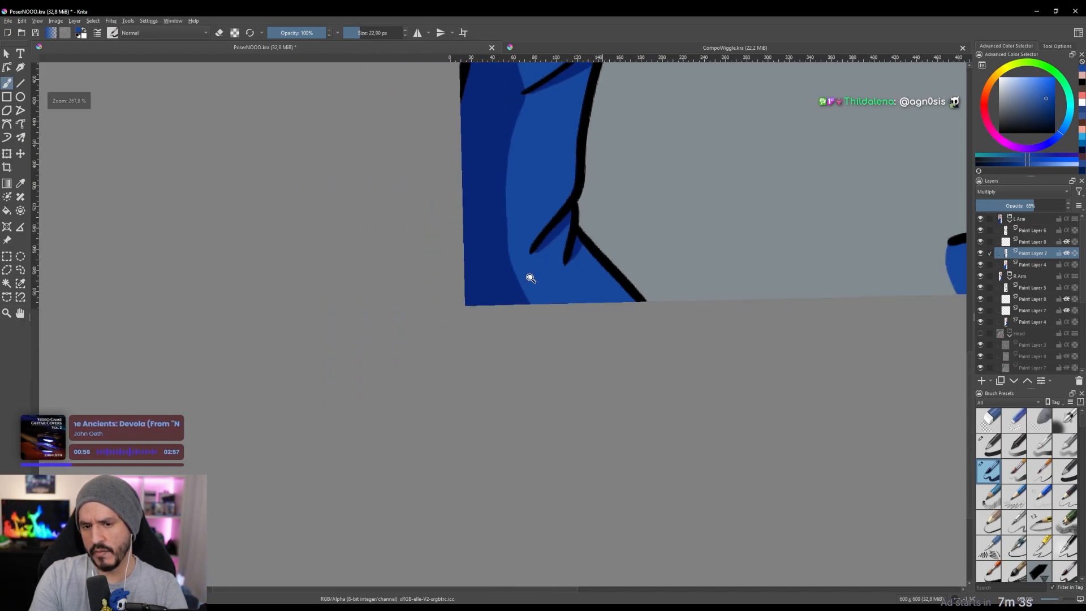
mouse_move(596, 162)
left_mouse_down()
mouse_move(558, 281)
mouse_move(568, 312)
left_mouse_up()
left_click_drag(570, 310, 587, 356)
left_click_drag(606, 283, 600, 218)
left_click_drag(601, 253, 610, 298)
left_click_drag(622, 237, 631, 220)
left_click_drag(635, 265, 638, 307)
left_click_drag(675, 268, 658, 272)
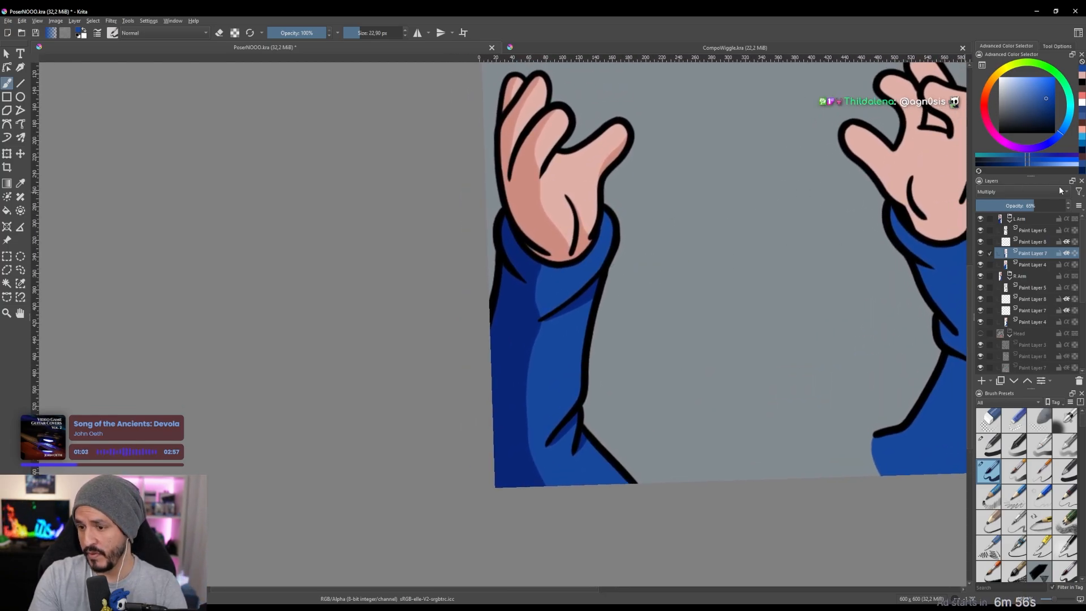
On the L.Arm Screen layer, paint highlights along the fingers with the skin colour sampled from the hand.
left_click(1043, 242)
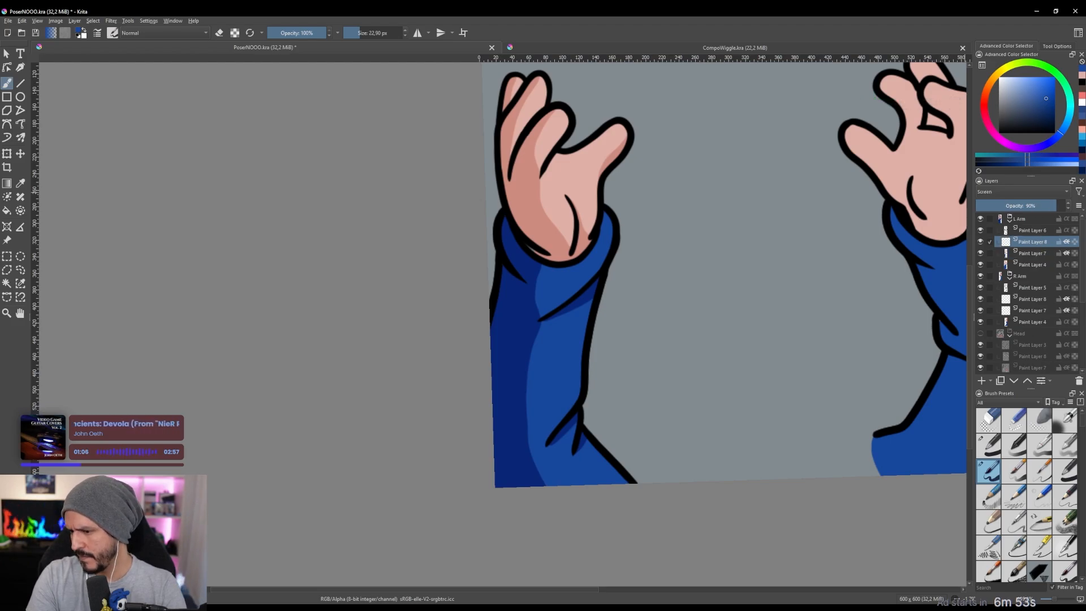
mouse_move(696, 229)
left_mouse_down()
mouse_move(638, 204)
mouse_move(646, 138)
left_mouse_up()
left_click(541, 181, "ctrl")
left_click_drag(565, 174, 561, 100)
left_click_drag(556, 147, 563, 169)
left_click_drag(539, 245, 491, 317)
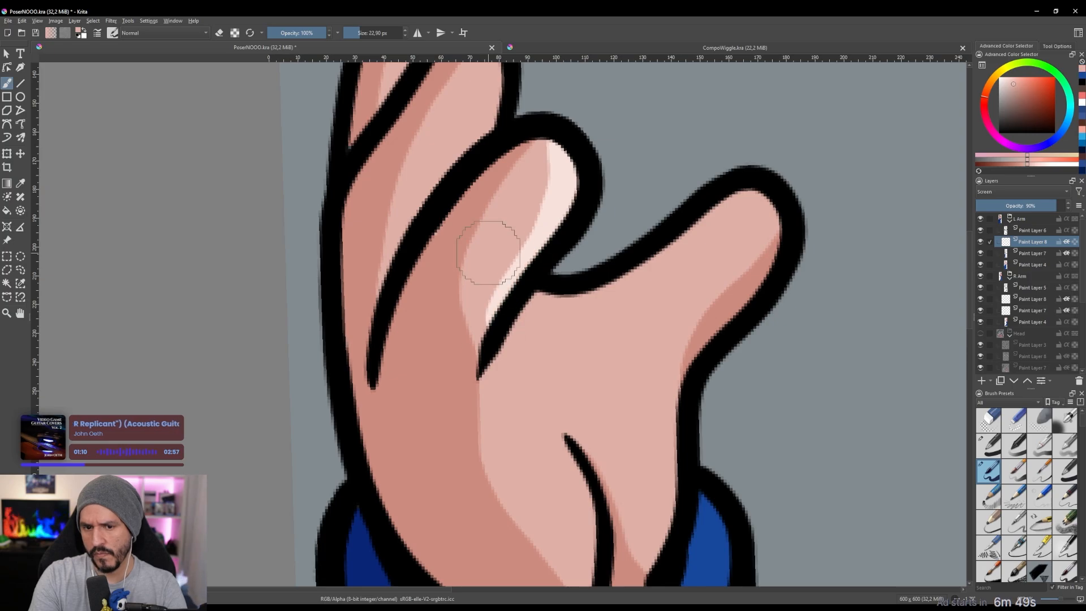
left_click_drag(489, 253, 549, 307)
mouse_move(556, 92)
left_mouse_down()
mouse_move(541, 188)
mouse_move(553, 266)
mouse_move(552, 256)
left_mouse_up()
mouse_move(494, 165)
left_mouse_down()
mouse_move(481, 206)
mouse_move(501, 187)
left_mouse_up()
left_click_drag(504, 190, 506, 137)
Add skin highlights along the L.Arm thumb's upper edge and beside the curved palm crease.
left_click_drag(650, 189, 525, 118)
left_click_drag(523, 126, 578, 179)
mouse_move(577, 185)
left_mouse_down()
mouse_move(579, 168)
mouse_move(519, 361)
mouse_move(486, 372)
left_mouse_up()
left_click_drag(522, 270, 523, 380)
left_click_drag(599, 249, 634, 333)
left_click_drag(530, 376, 542, 276)
mouse_move(542, 277)
left_mouse_down()
mouse_move(545, 191)
mouse_move(564, 242)
mouse_move(575, 356)
left_mouse_up()
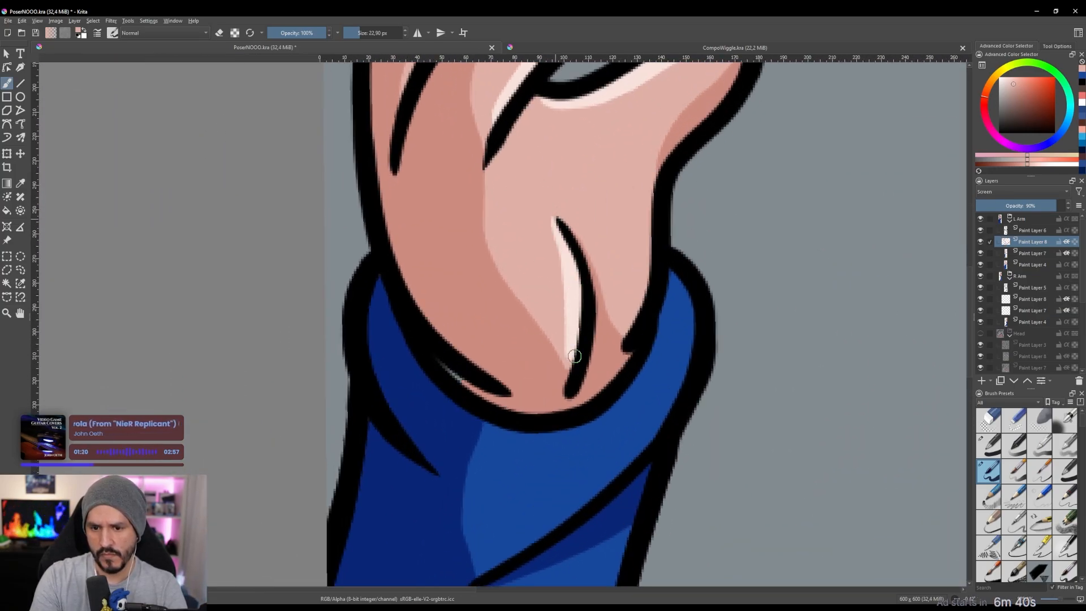
Sample the sleeve blue and paint light blue highlights along the L.Arm cuff, inner sleeve edge and creases.
left_click_drag(565, 260, 561, 418)
left_click_drag(633, 257, 633, 215)
left_click_drag(597, 289, 600, 218)
left_click(557, 247, "ctrl")
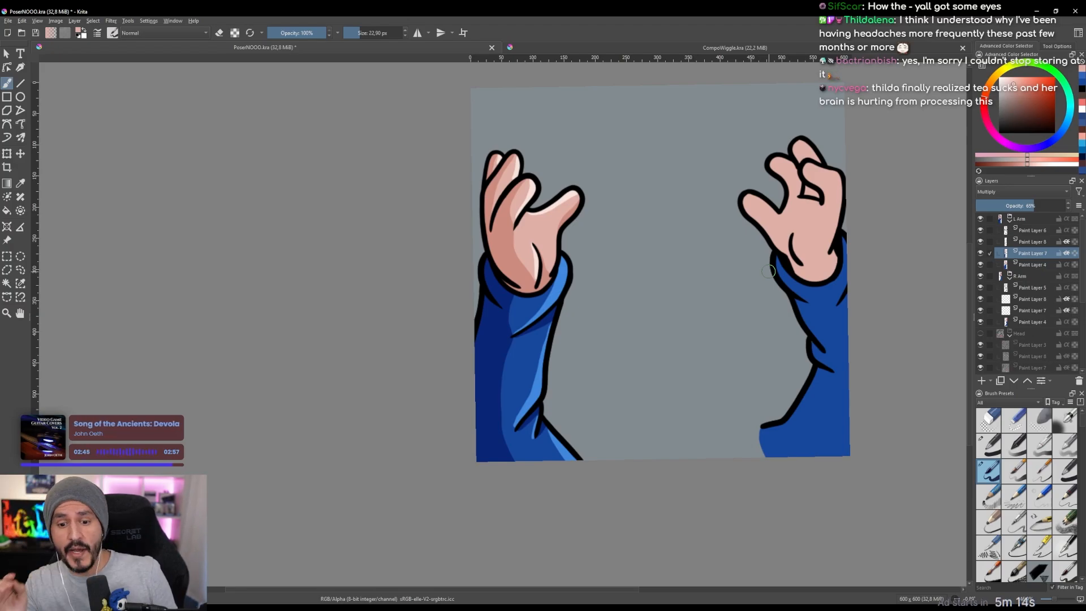
On the R.Arm Multiply layer, shade the hand's thumb, palm and fingers with the skin colour.
left_click_drag(724, 302, 656, 309)
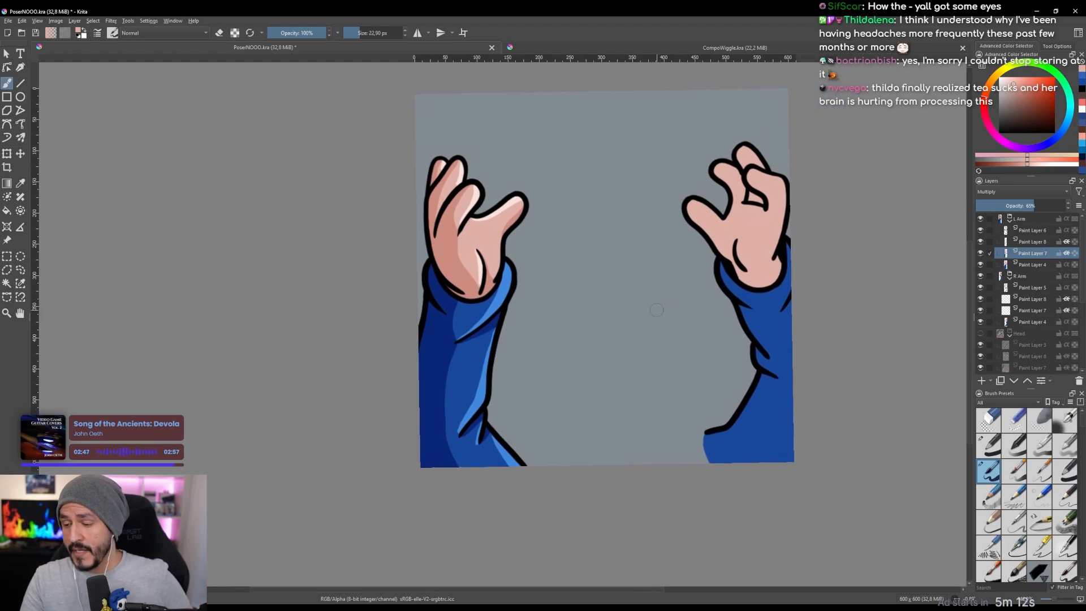
scroll(657, 310, "down", 1)
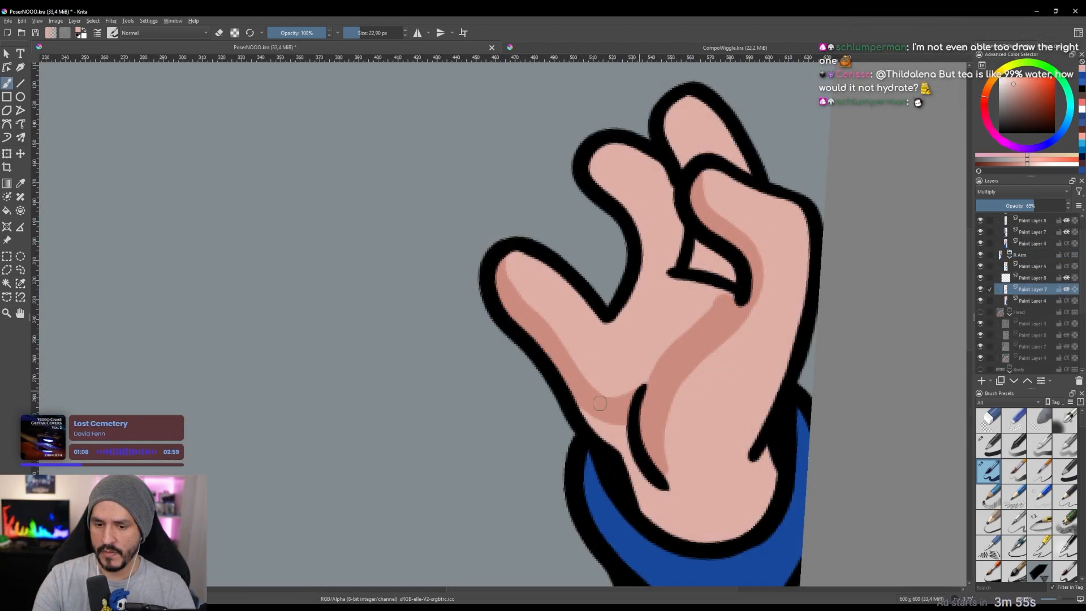
mouse_move(586, 412)
left_mouse_down()
mouse_move(625, 436)
mouse_move(703, 532)
mouse_move(652, 467)
mouse_move(648, 509)
mouse_move(688, 529)
mouse_move(679, 503)
mouse_move(678, 526)
mouse_move(755, 391)
left_mouse_up()
mouse_move(687, 221)
left_mouse_down()
mouse_move(700, 145)
mouse_move(708, 273)
mouse_move(736, 237)
mouse_move(656, 211)
left_mouse_up()
mouse_move(572, 261)
left_mouse_down()
mouse_move(597, 299)
mouse_move(599, 375)
mouse_move(571, 509)
left_mouse_up()
mouse_move(628, 362)
left_mouse_down()
mouse_move(625, 291)
mouse_move(608, 276)
mouse_move(634, 336)
mouse_move(655, 280)
mouse_move(665, 322)
mouse_move(684, 259)
mouse_move(628, 195)
mouse_move(623, 229)
mouse_move(675, 203)
mouse_move(714, 271)
left_mouse_up()
Outline a blue shadow along the inner side of the R.Arm sleeve and fill its folds and cuff.
scroll(713, 272, "down", 5)
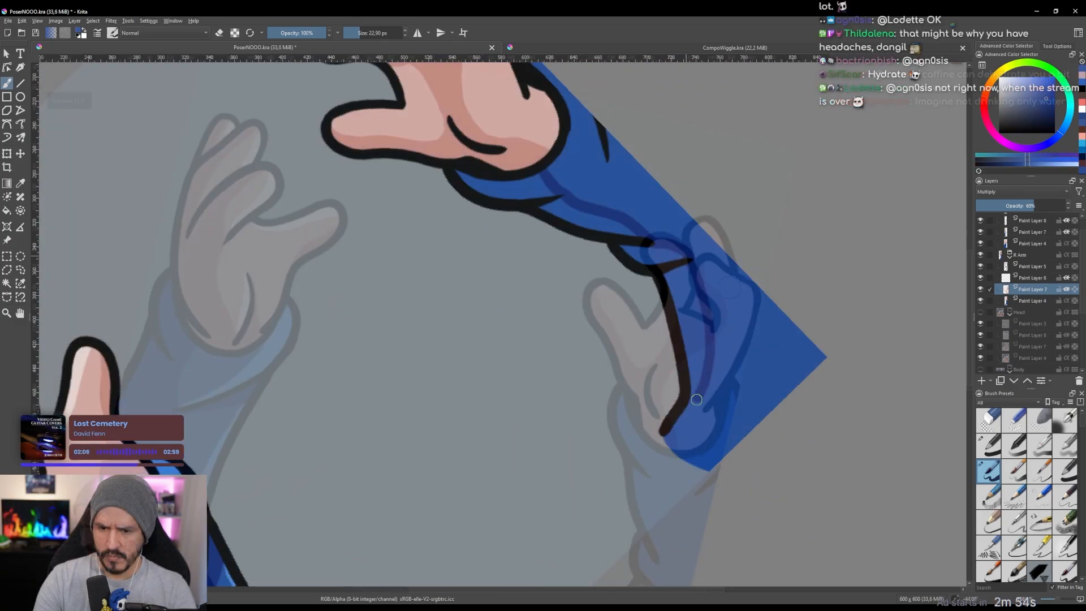
mouse_move(696, 399)
left_mouse_down()
mouse_move(668, 430)
mouse_move(702, 372)
mouse_move(702, 325)
mouse_move(681, 262)
mouse_move(693, 384)
mouse_move(666, 262)
mouse_move(687, 408)
mouse_move(633, 323)
left_mouse_up()
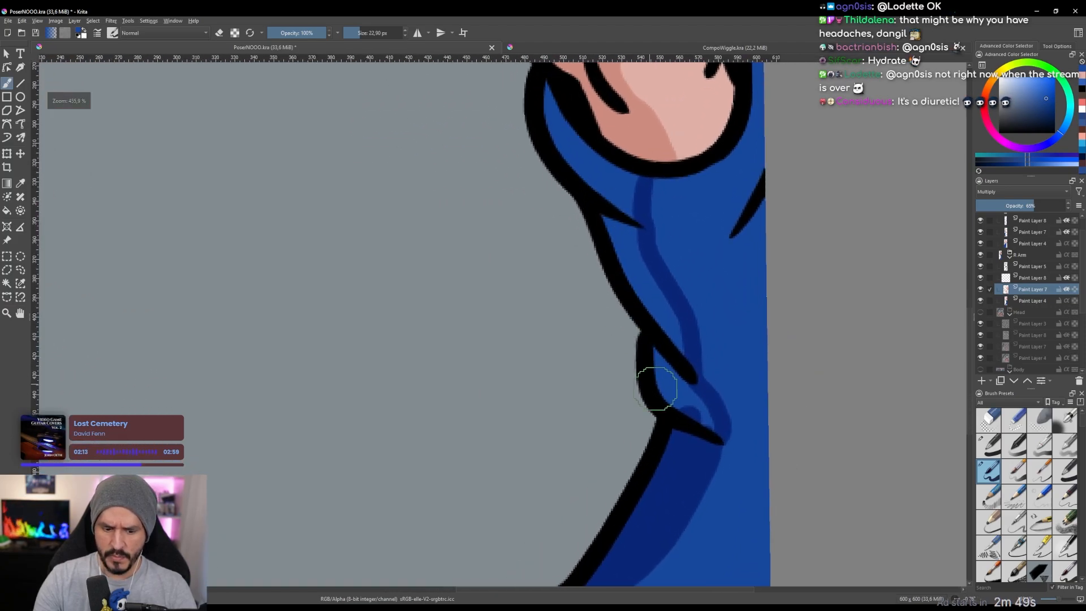
key("f")
left_click(666, 378)
left_click(647, 288)
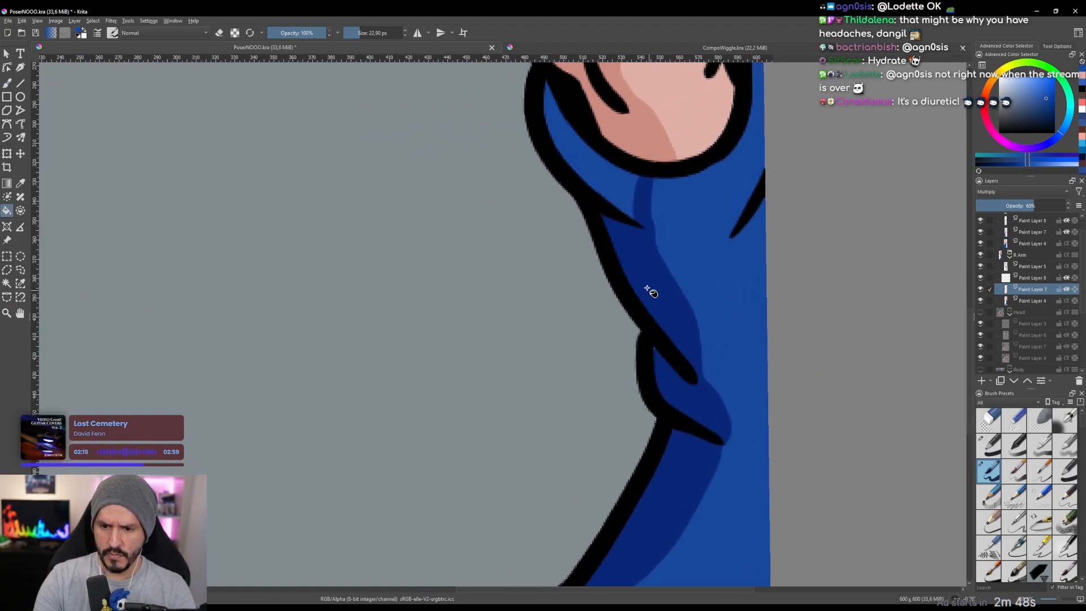
left_click(593, 175)
scroll(626, 194, "down", 3)
Touch up the R.Arm sleeve's base colour beside the elbow fold and refine the shadow edge below the cuff.
left_click(1002, 301)
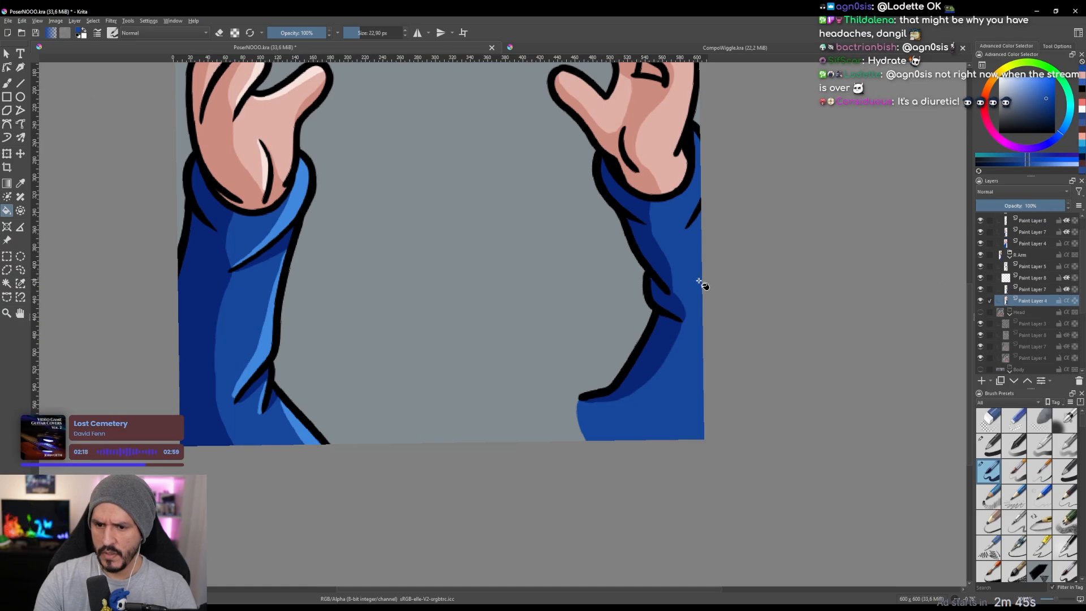
scroll(703, 281, "up", 5)
key("b")
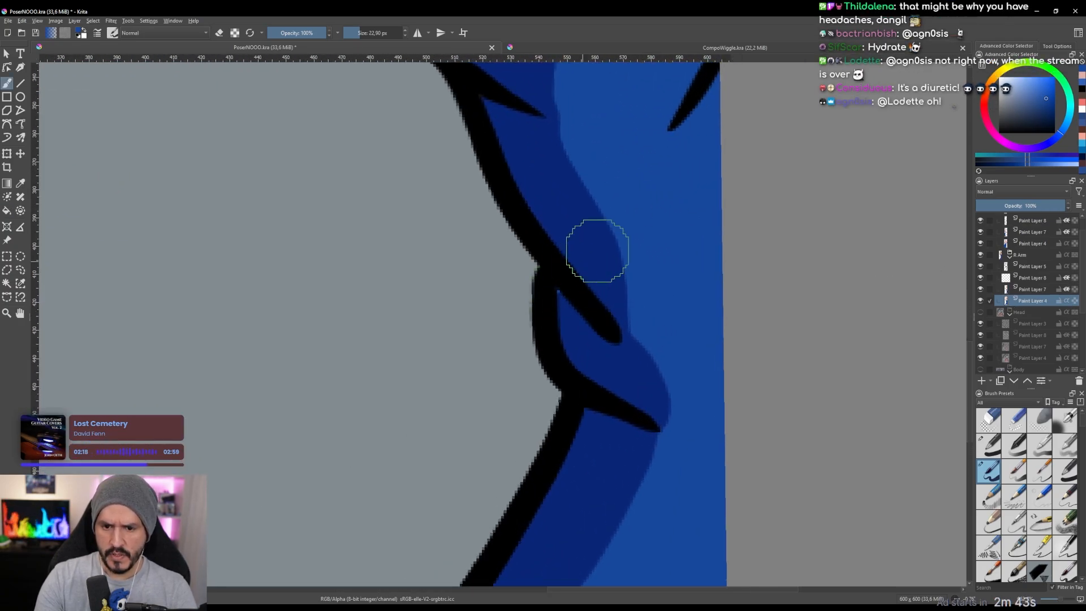
left_click(1030, 289)
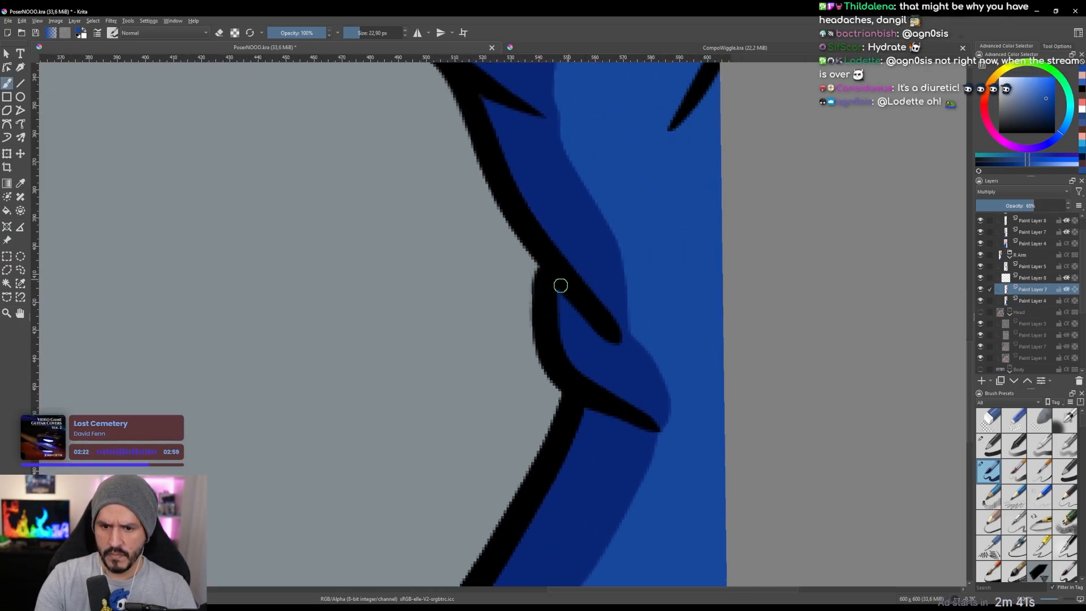
scroll(582, 230, "down", 5)
scroll(599, 267, "up", 5)
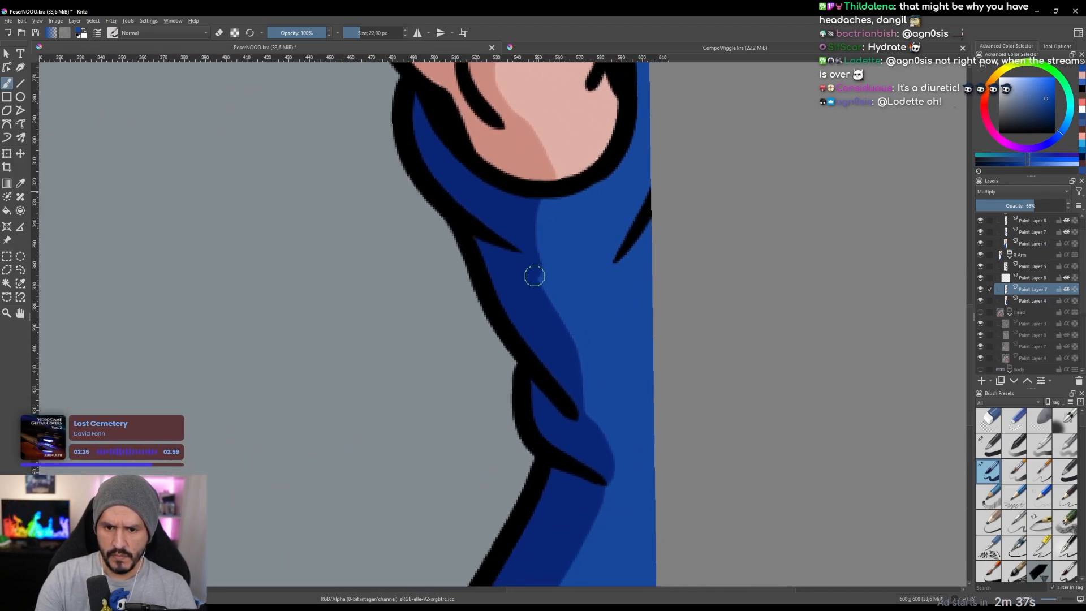
scroll(542, 342, "down", 5)
scroll(616, 308, "down", 3)
left_click_drag(551, 329, 635, 346)
scroll(622, 233, "up", 2)
left_click_drag(622, 233, 651, 263)
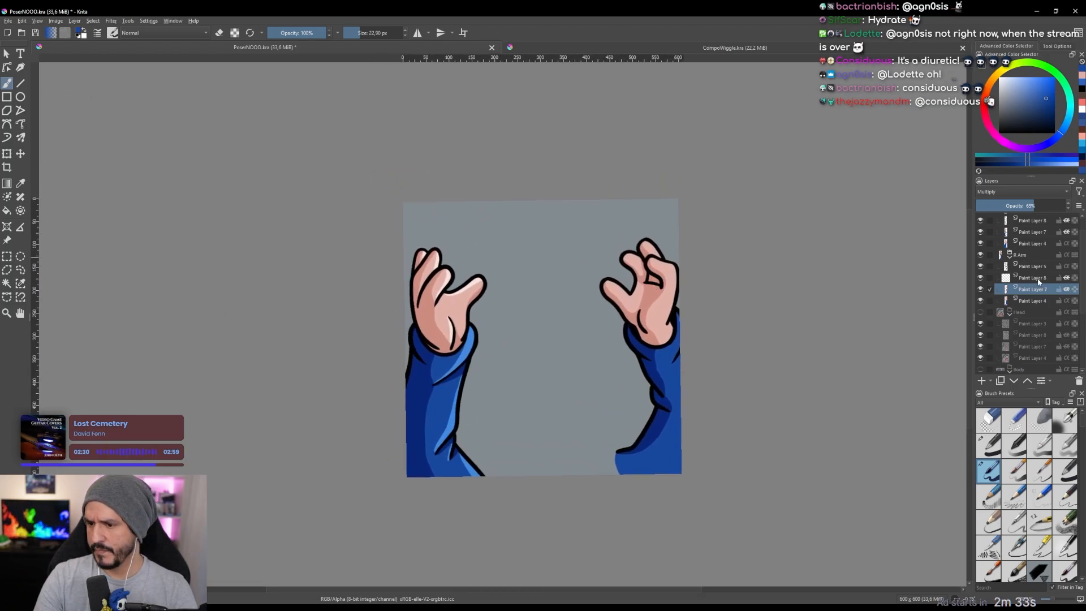
On the R.Arm Screen layer, paint highlights on the hand and light blue highlights on the outer cuff fold, erasing excess.
left_click(1033, 278)
mouse_move(699, 205)
left_mouse_down()
mouse_move(705, 234)
mouse_move(686, 177)
left_mouse_up()
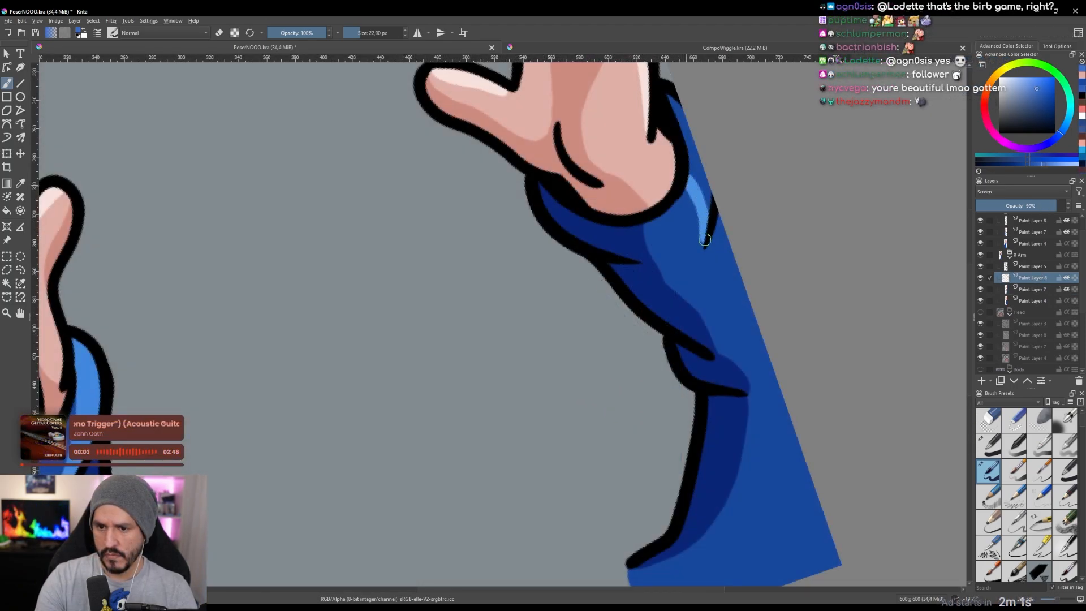
mouse_move(702, 232)
left_mouse_down()
mouse_move(701, 165)
mouse_move(700, 181)
mouse_move(671, 89)
left_mouse_up()
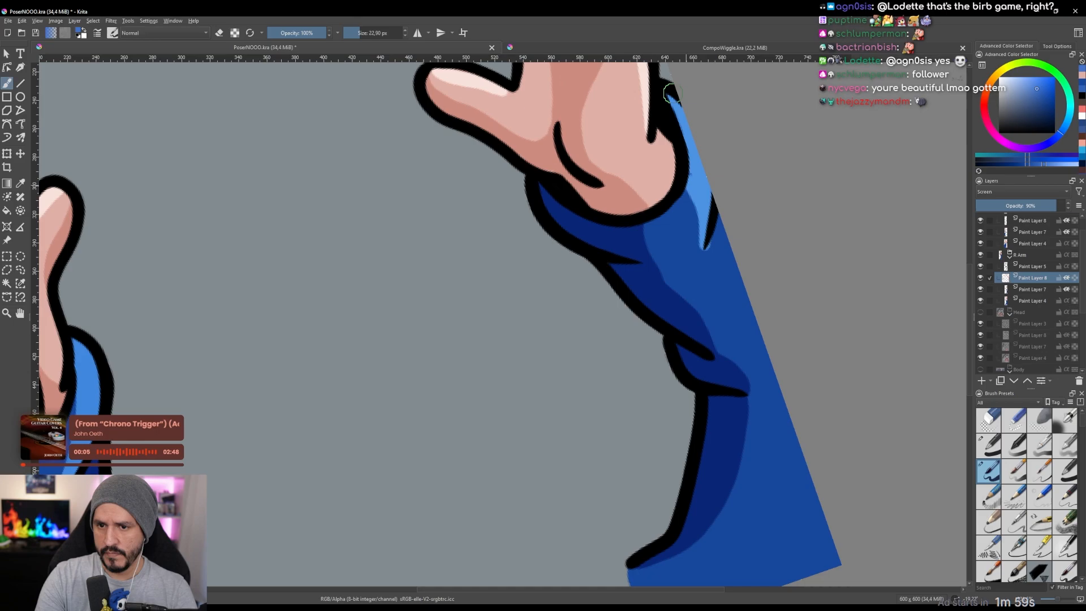
scroll(725, 263, "up", 6)
key("e")
mouse_move(685, 217)
left_mouse_down()
mouse_move(695, 183)
mouse_move(673, 254)
mouse_move(753, 325)
mouse_move(745, 242)
mouse_move(745, 277)
left_mouse_up()
key("e")
left_click_drag(744, 277, 742, 382)
mouse_move(726, 316)
left_mouse_down()
mouse_move(726, 345)
mouse_move(755, 302)
mouse_move(750, 368)
mouse_move(739, 374)
left_mouse_up()
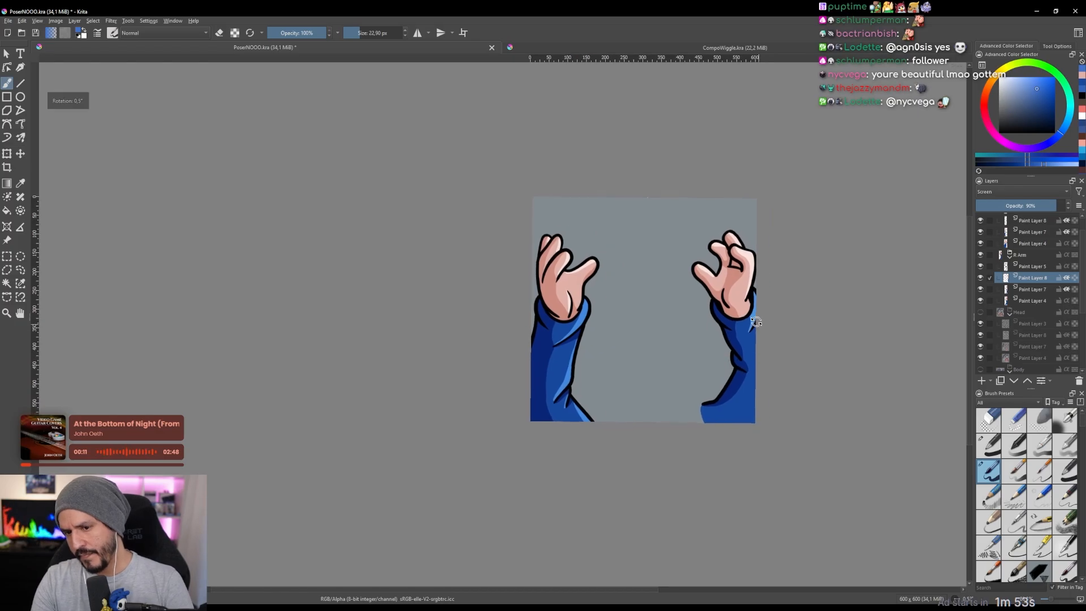
Save the document, and make the Body and Head groups visible again alongside the arms.
left_click_drag(761, 287, 764, 286)
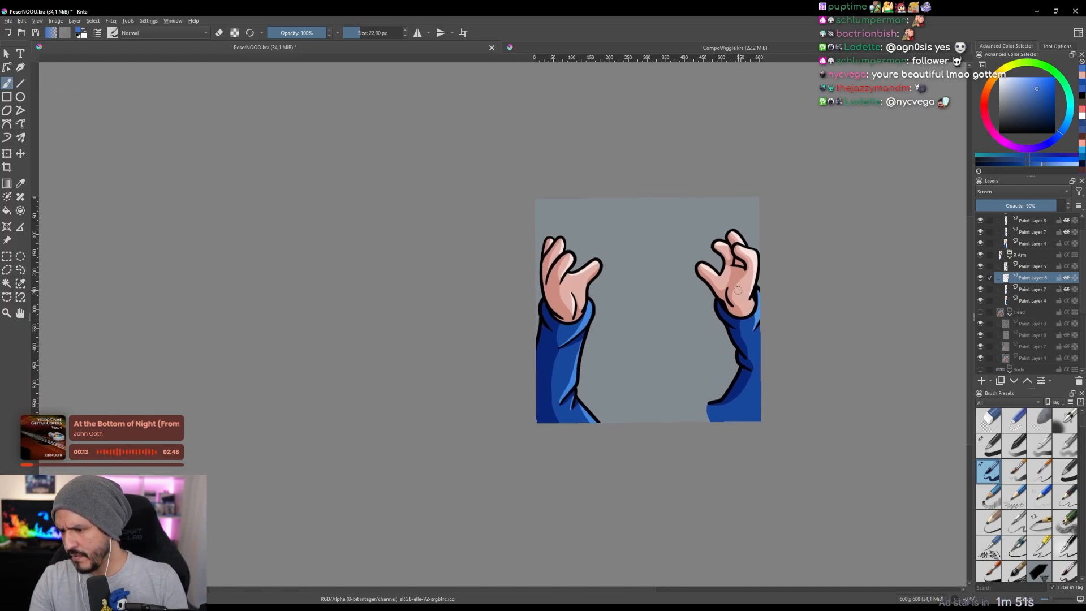
left_click_drag(608, 282, 485, 281)
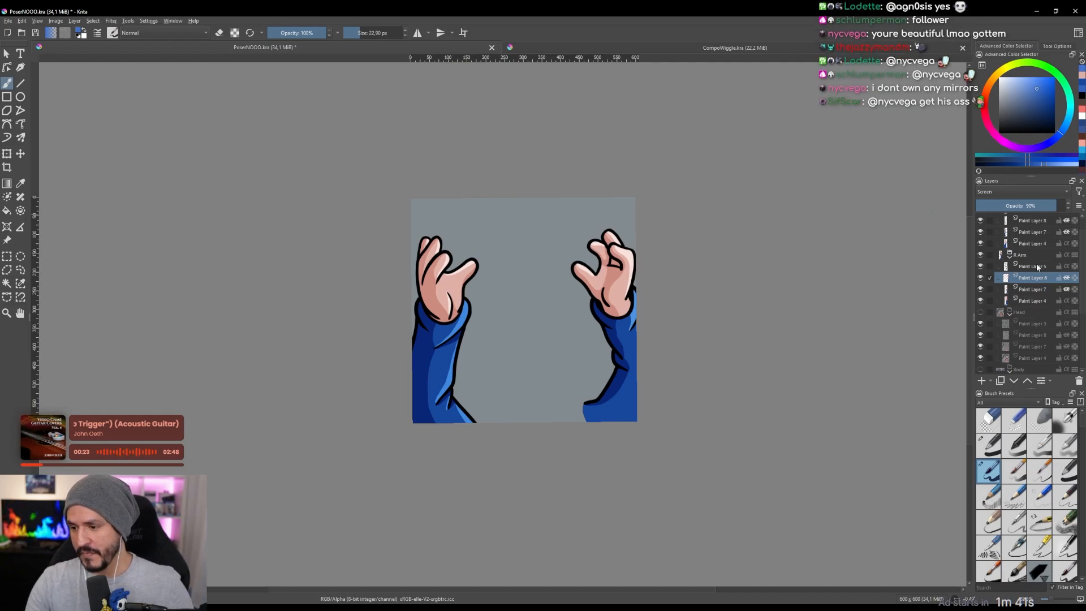
left_click(35, 34)
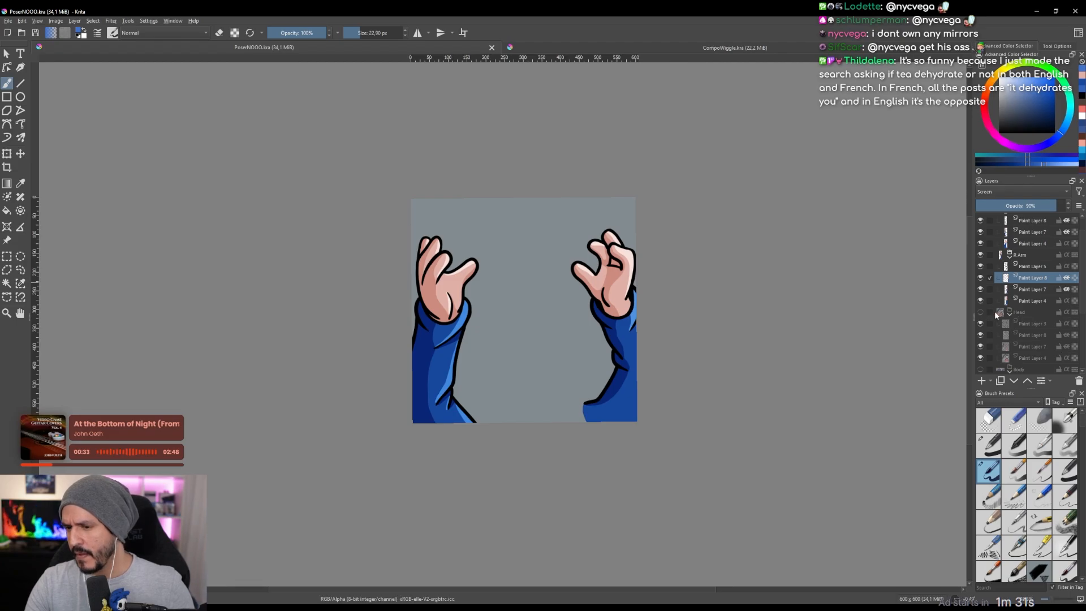
scroll(1001, 320, "down", 2)
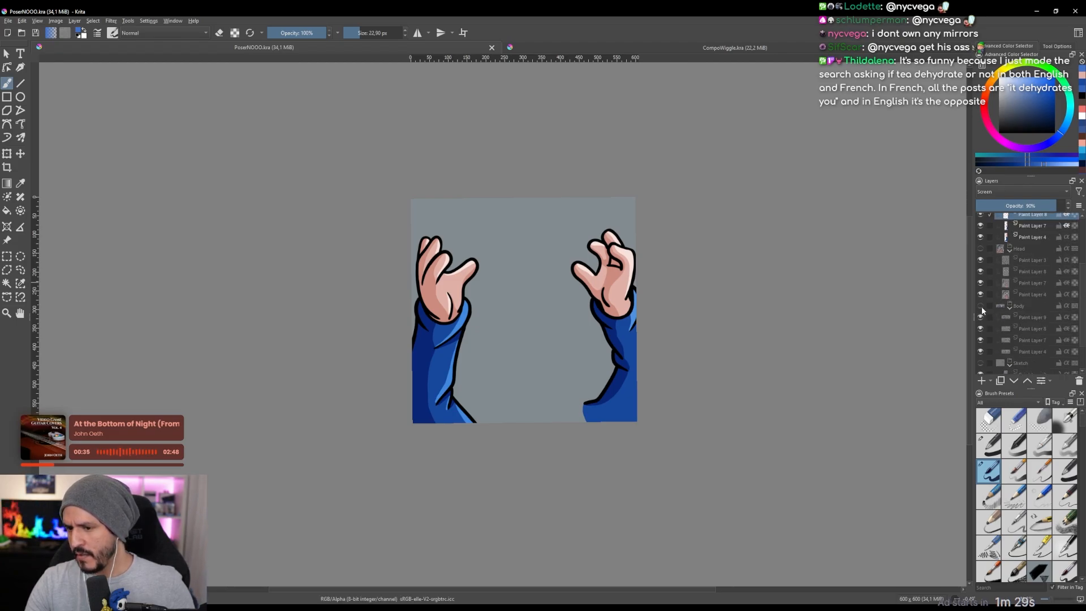
left_click(981, 307)
left_click(980, 250)
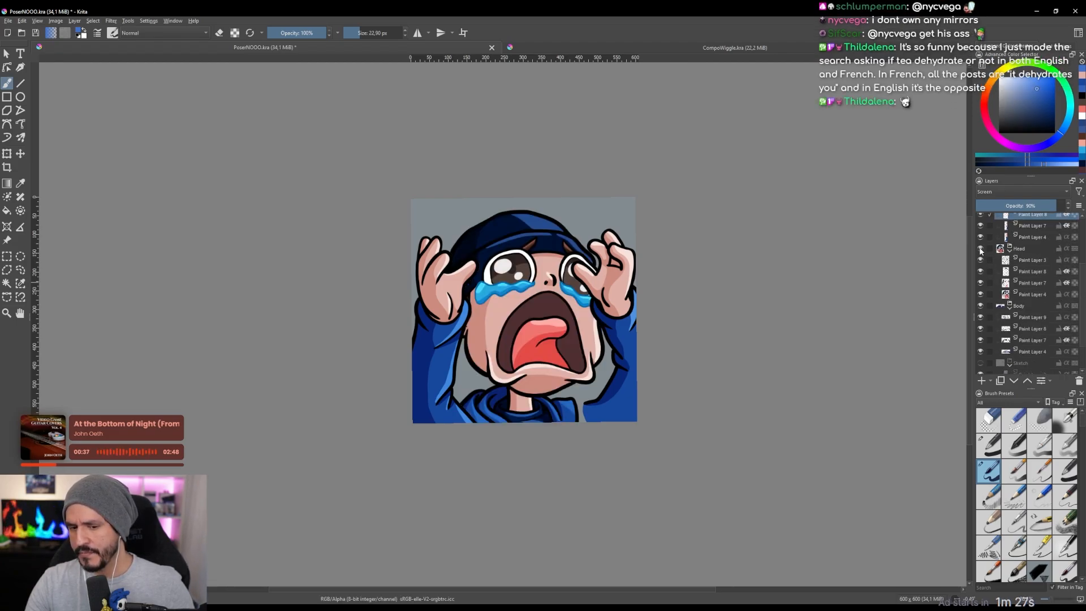
Move the R Arm group below the Body group in the layer stack so the arm sits behind the head and hoodie.
scroll(554, 322, "down", 2)
left_click_drag(557, 326, 615, 402)
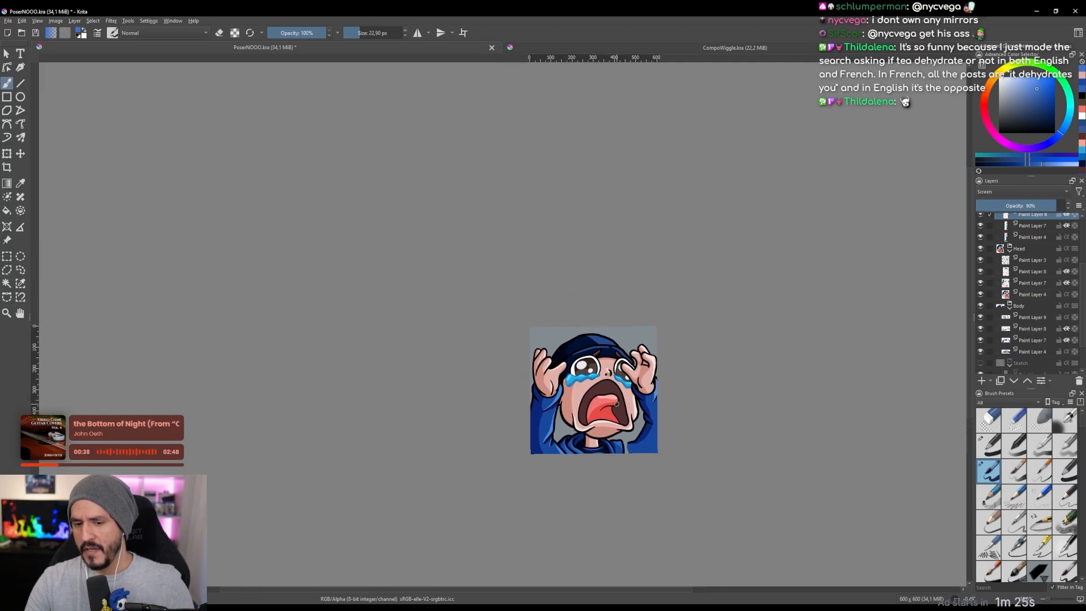
scroll(617, 404, "up", 2)
scroll(616, 404, "up", 1)
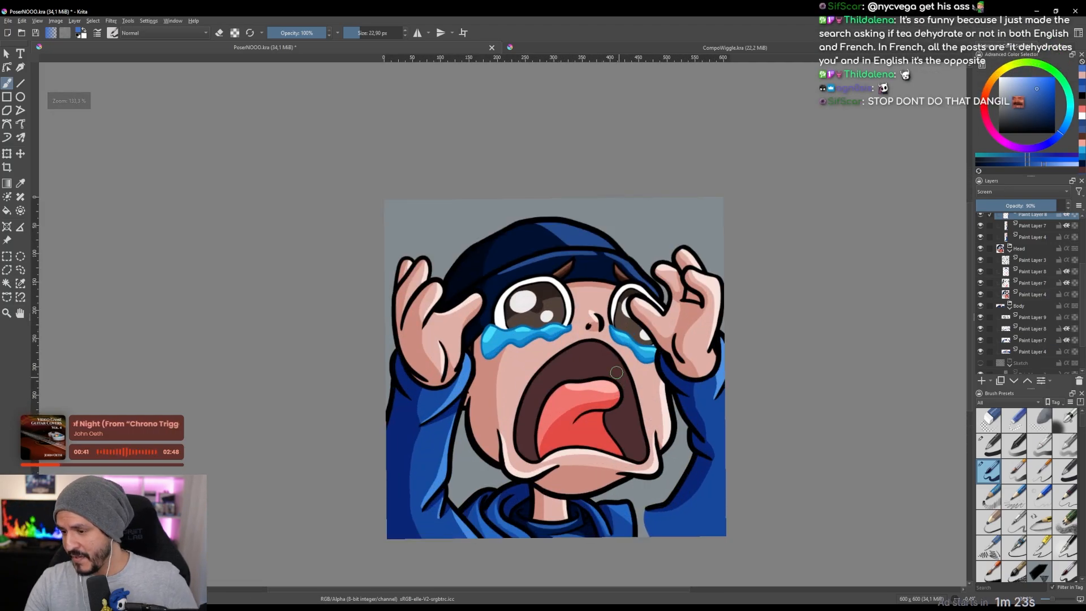
scroll(630, 387, "down", 1)
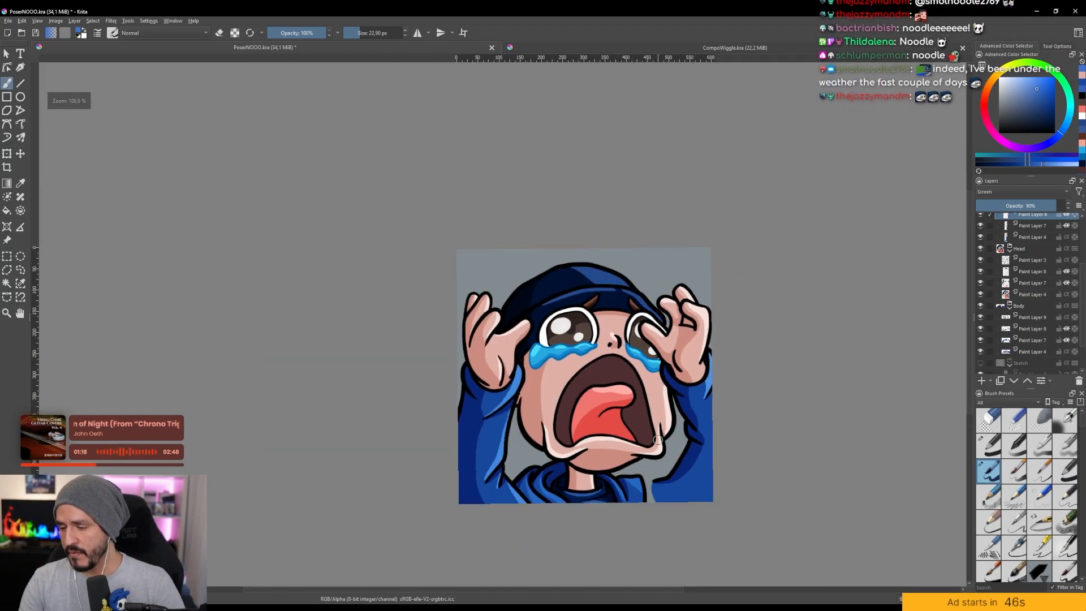
left_click_drag(659, 437, 681, 420)
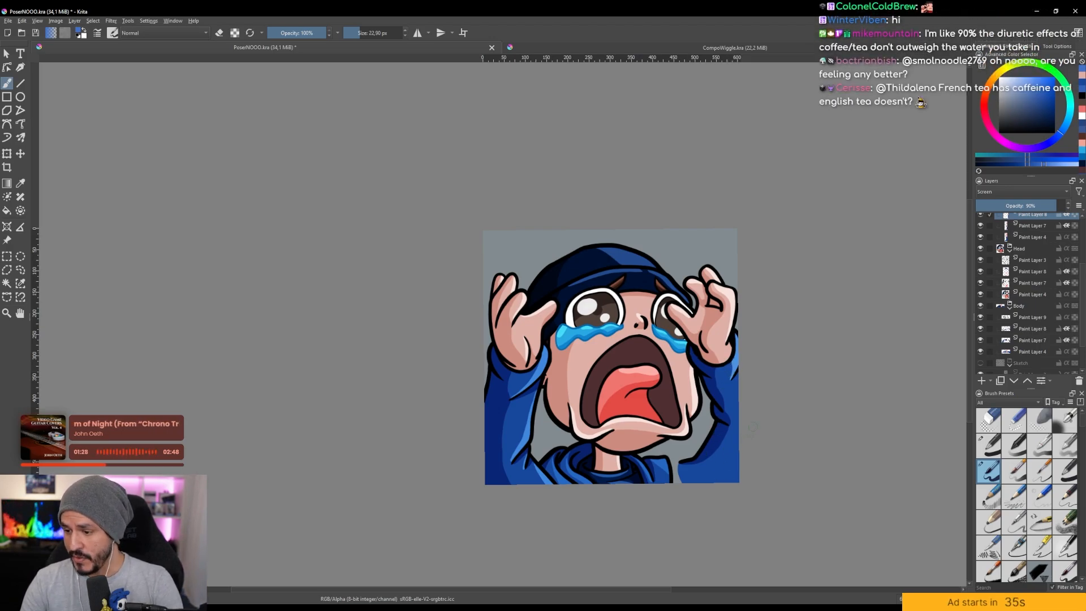
scroll(1026, 281, "up", 1)
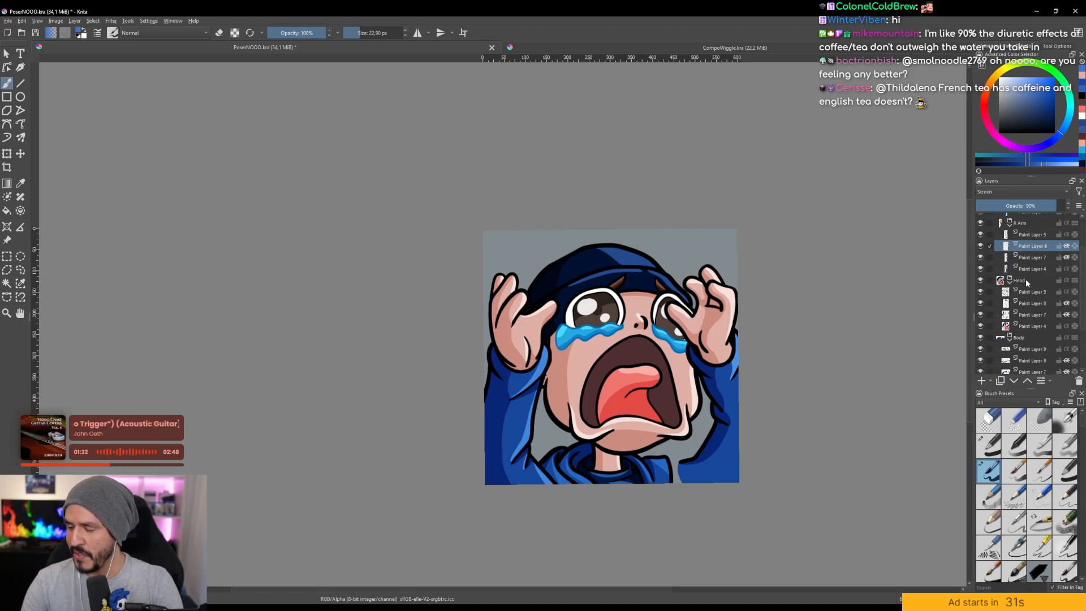
scroll(1024, 282, "down", 1)
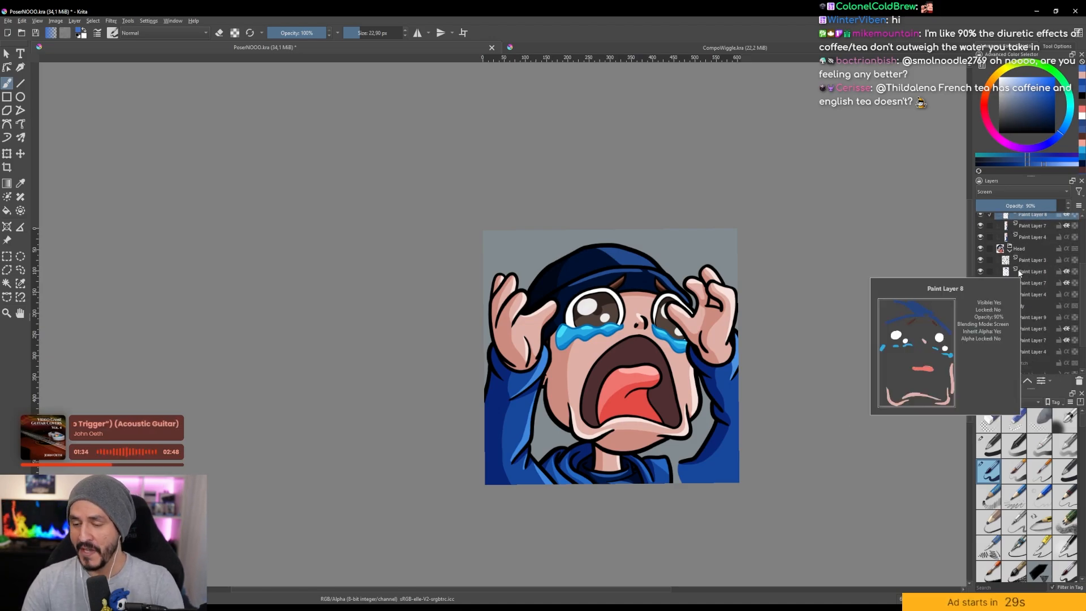
scroll(1016, 271, "up", 2)
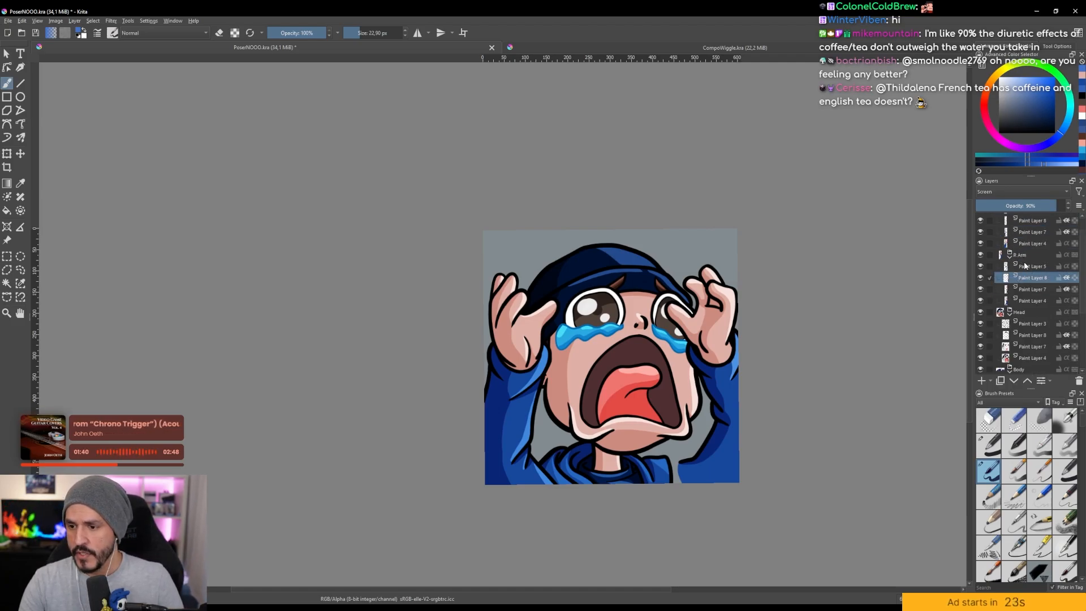
left_click(1022, 256)
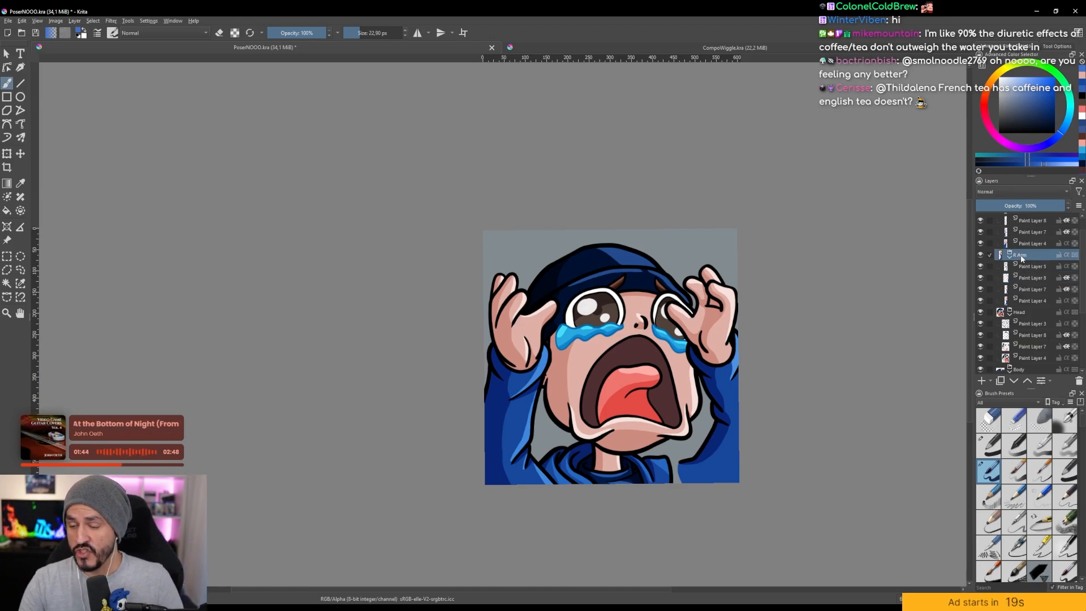
mouse_move(1024, 263)
left_mouse_down()
mouse_move(1039, 379)
mouse_move(1031, 338)
left_mouse_up()
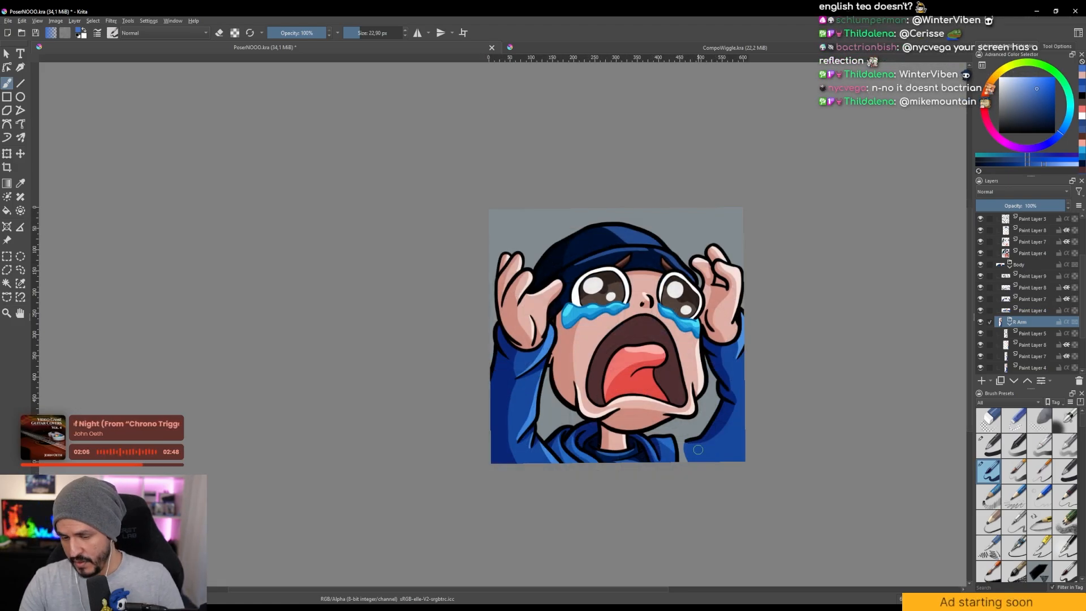
On the R Arm line art in Paint Layer 5, sample black and extend the lower sleeve outline until it meets the hoodie's shoulder.
scroll(674, 447, "up", 4)
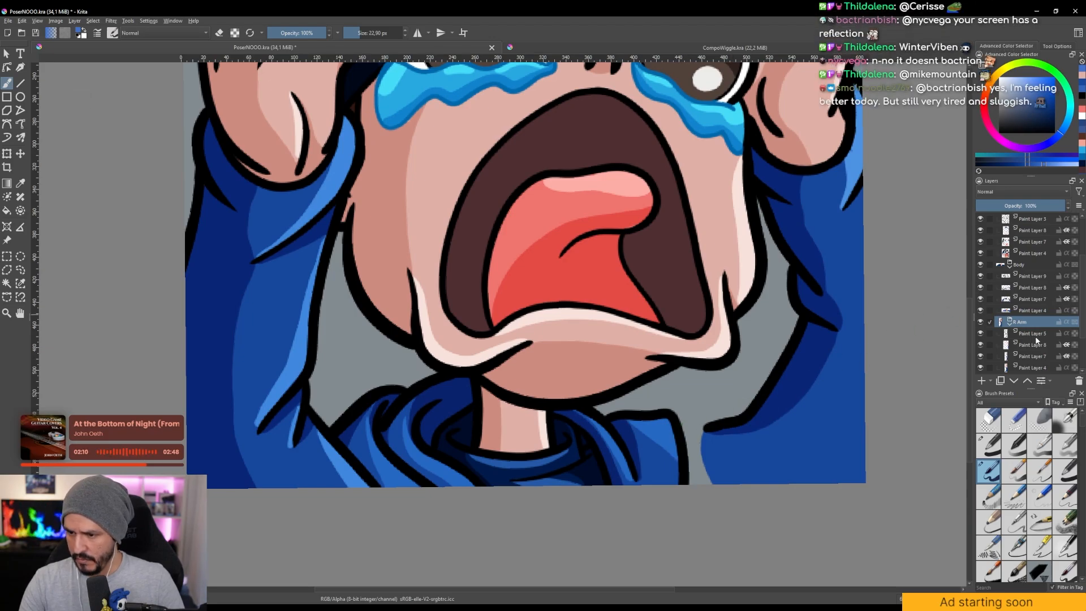
left_click(1034, 335)
scroll(682, 432, "up", 2)
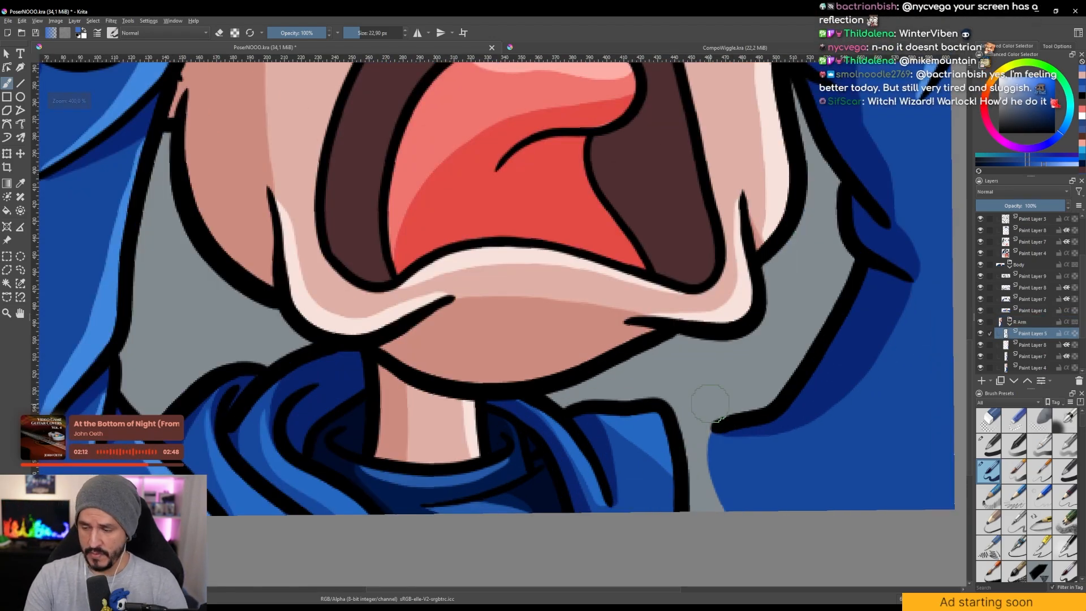
left_click(759, 417, "ctrl")
mouse_move(862, 385)
left_mouse_down()
mouse_move(865, 359)
mouse_move(786, 164)
left_mouse_up()
left_click_drag(785, 272, 630, 186)
left_click_drag(630, 187, 672, 292)
scroll(672, 291, "up", 2)
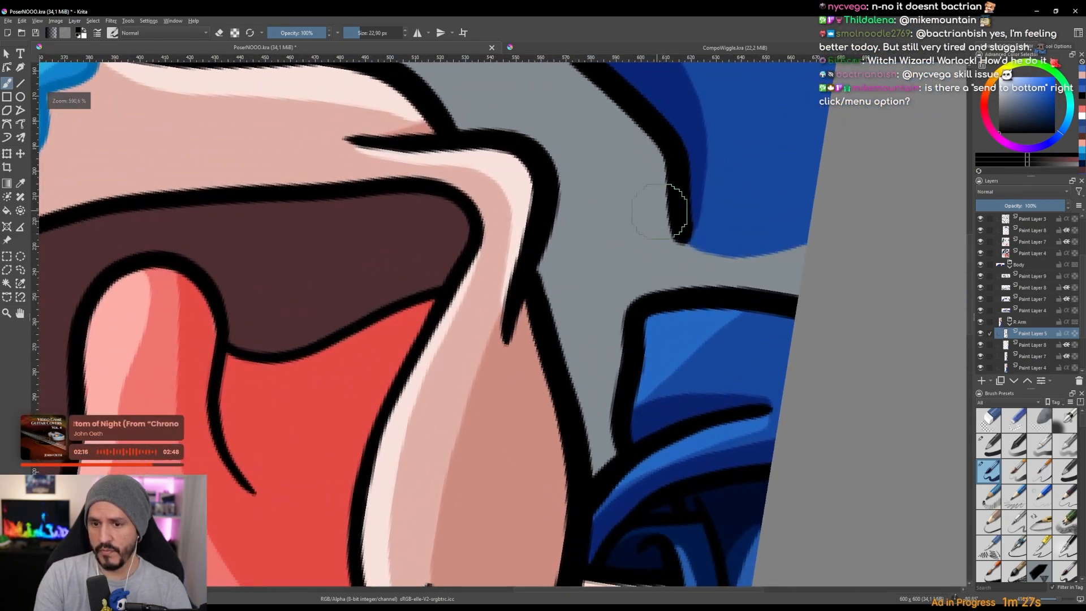
mouse_move(680, 202)
left_mouse_down()
mouse_move(674, 283)
mouse_move(659, 308)
mouse_move(667, 344)
left_mouse_up()
scroll(666, 311, "down", 3)
left_click_drag(667, 344, 638, 420)
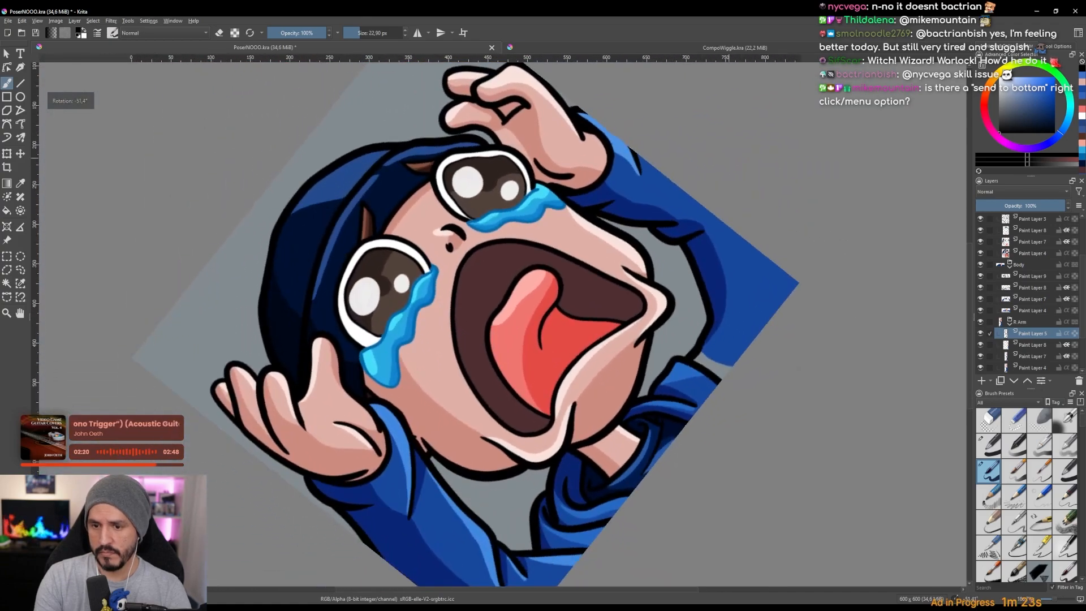
On the R Arm base colour in Paint Layer 4, fill the gap between the sleeve and the hoodie's shoulder with the sleeve's blue.
left_click(1029, 367)
scroll(773, 293, "up", 3)
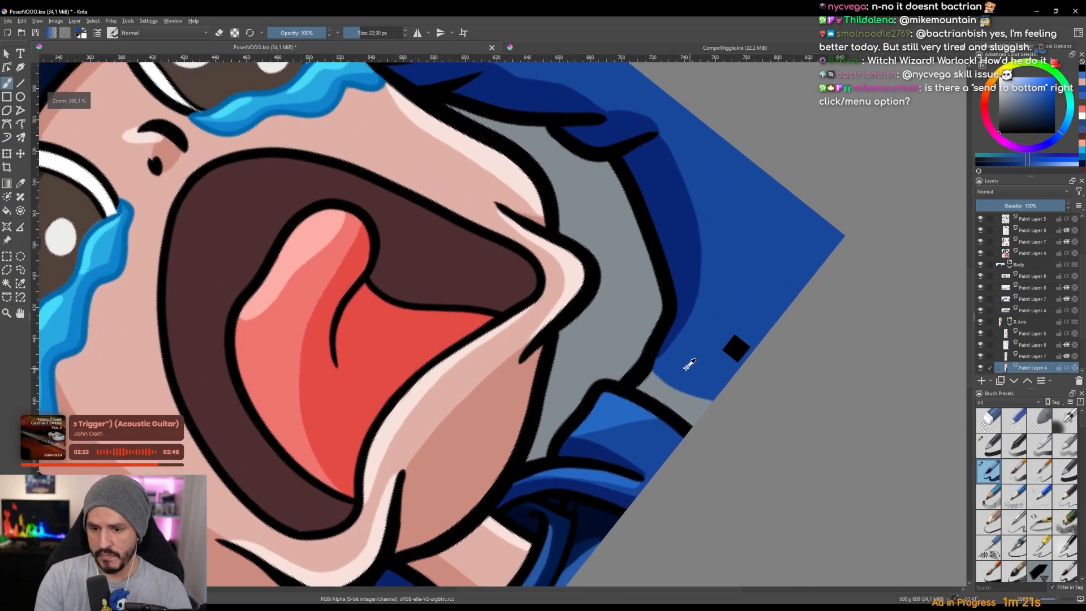
mouse_move(646, 385)
left_mouse_down()
mouse_move(650, 376)
mouse_move(669, 395)
mouse_move(703, 388)
mouse_move(707, 452)
left_mouse_up()
left_click_drag(673, 243, 741, 439)
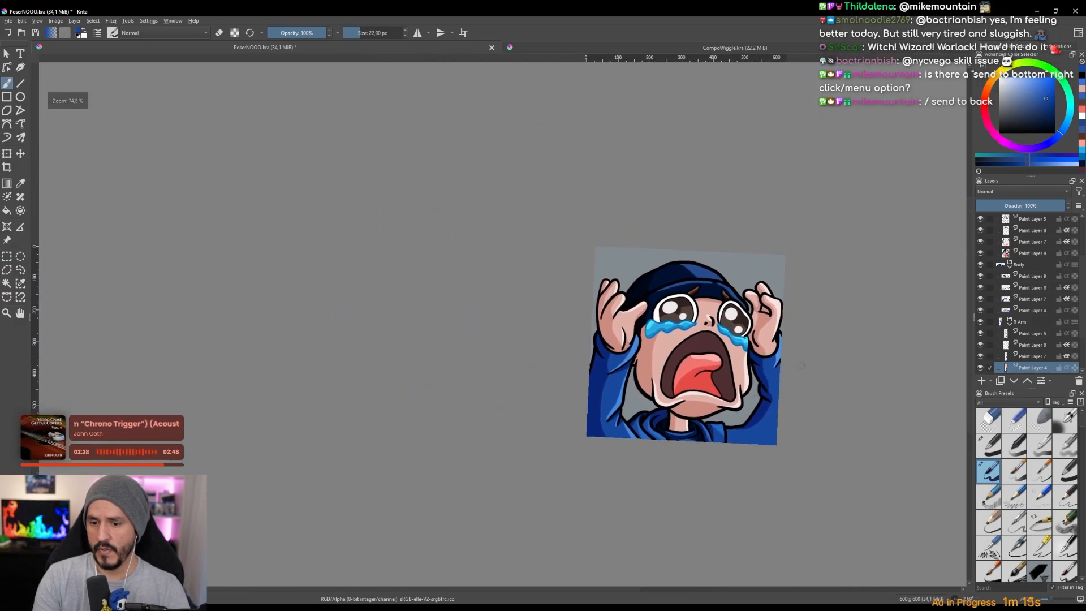
left_click_drag(792, 390, 749, 328)
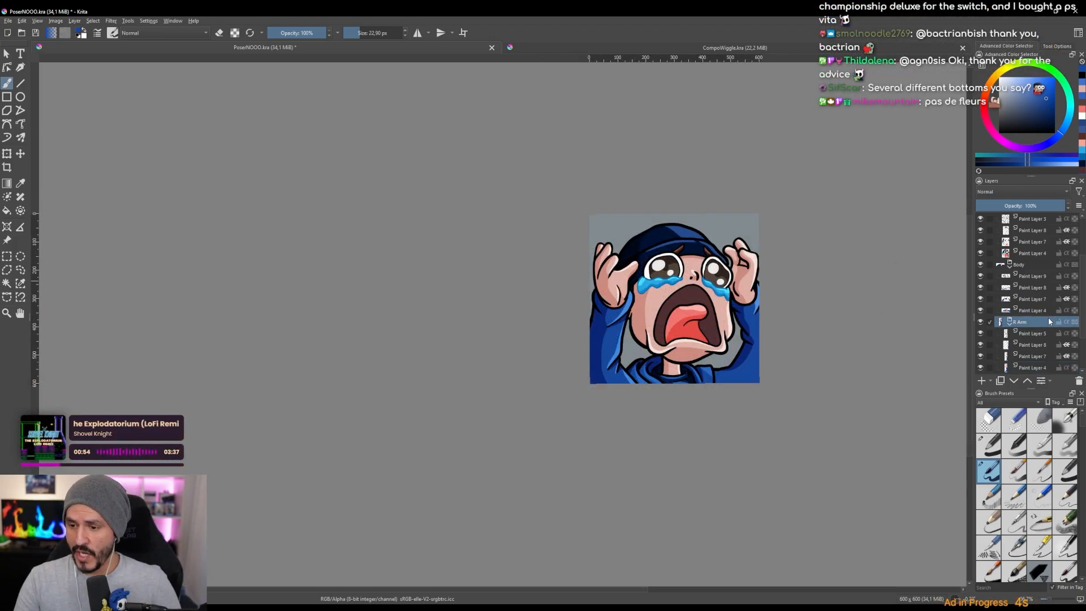
Hide the Background layer and check the emote against transparency.
scroll(1046, 317, "down", 2)
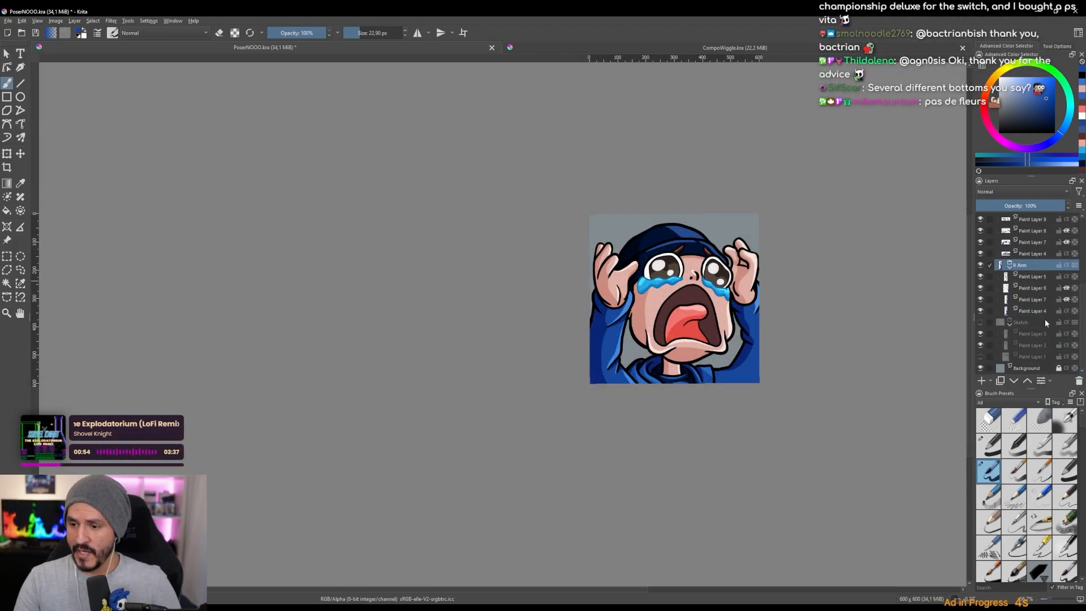
left_click(981, 368)
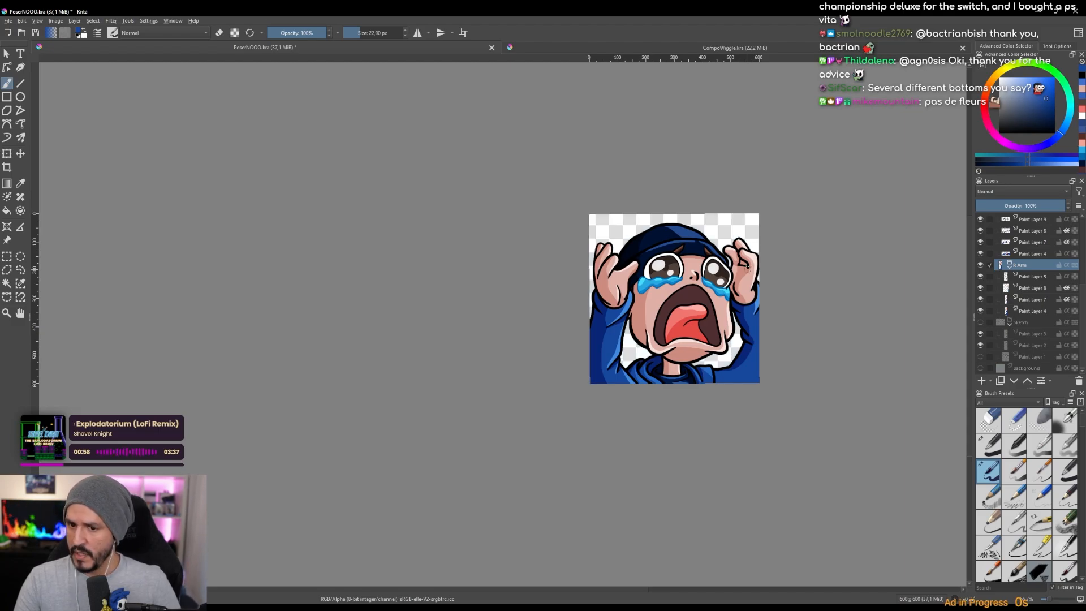
scroll(755, 268, "up", 3)
scroll(755, 268, "down", 3)
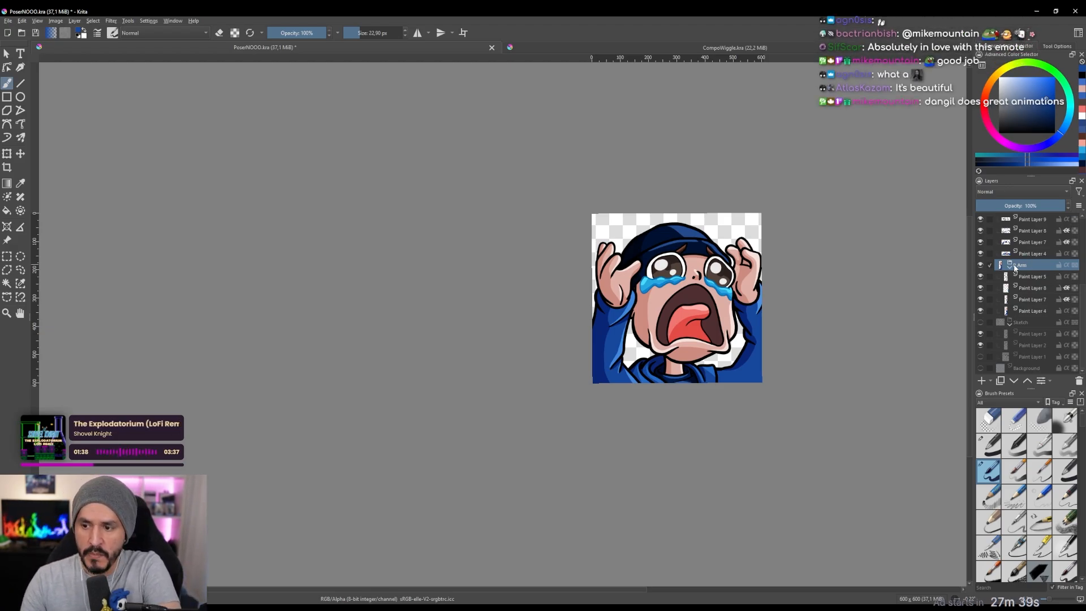
Try rotating the R Arm group around a pivot near the sleeve's lower end, undo the rotation, and toggle the group's visibility off and on.
key("t")
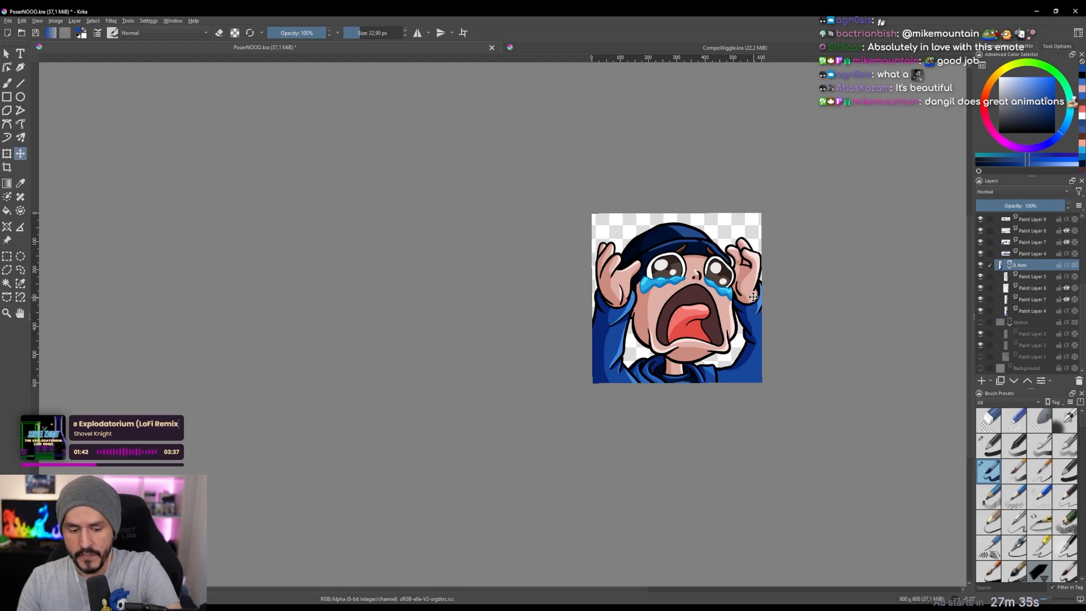
key("ctrl+t")
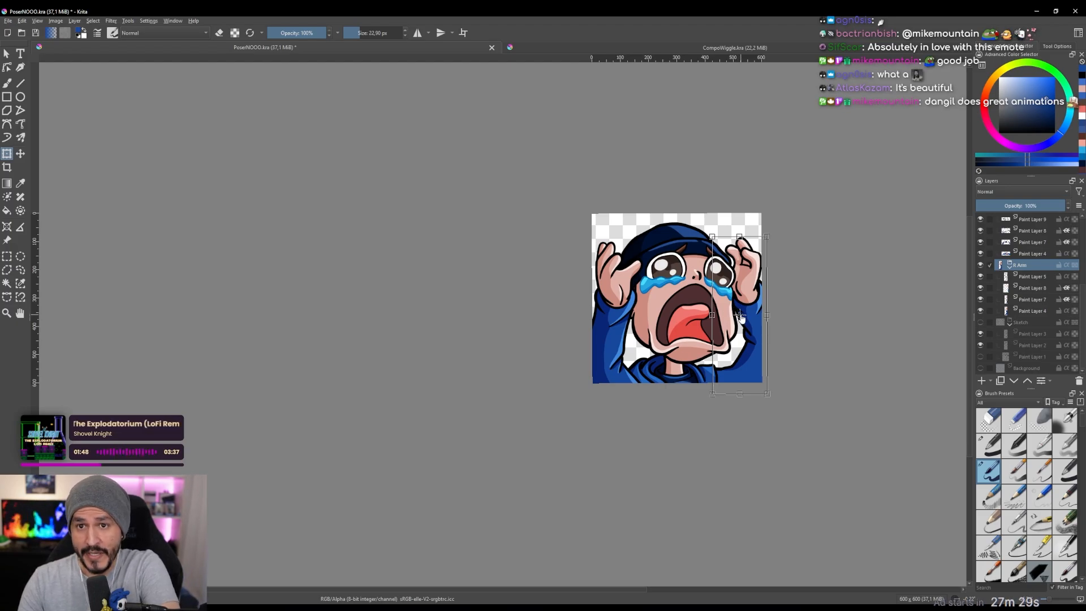
key("Escape")
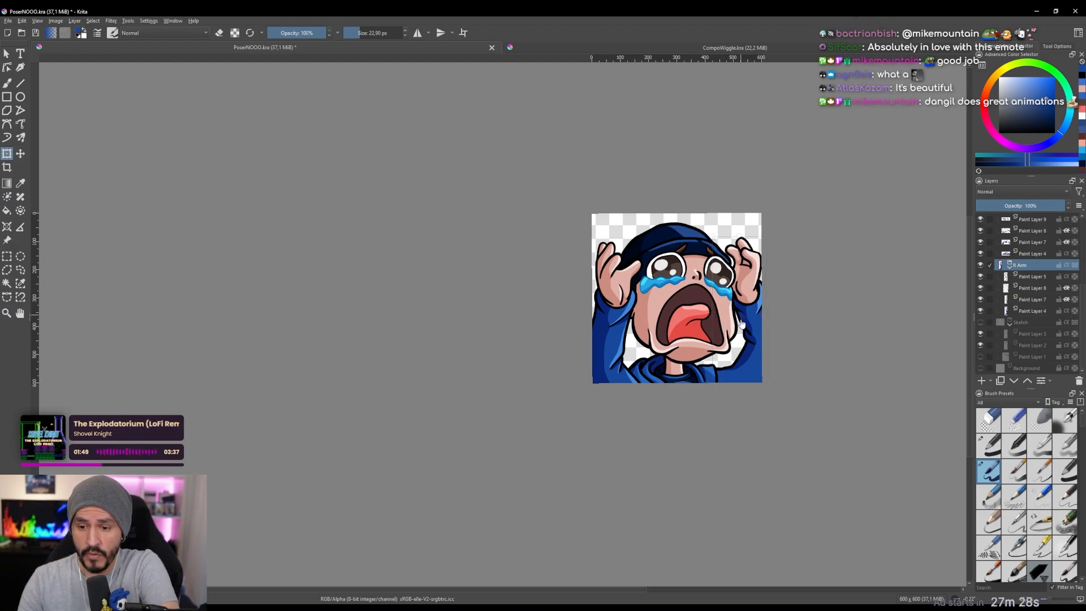
left_click(720, 384)
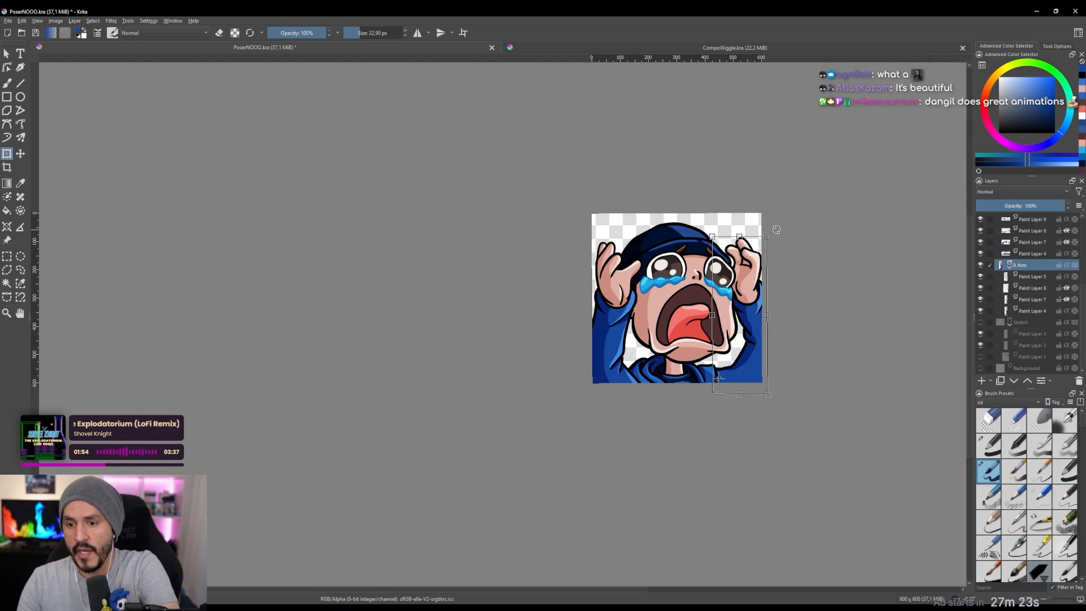
left_click_drag(777, 230, 801, 293)
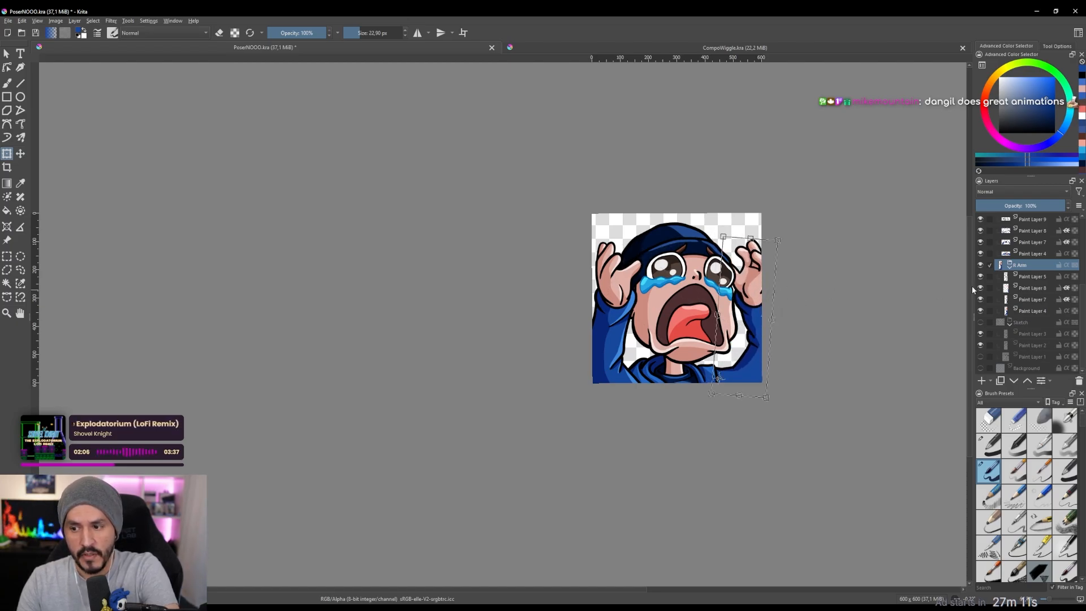
key("ctrl+z")
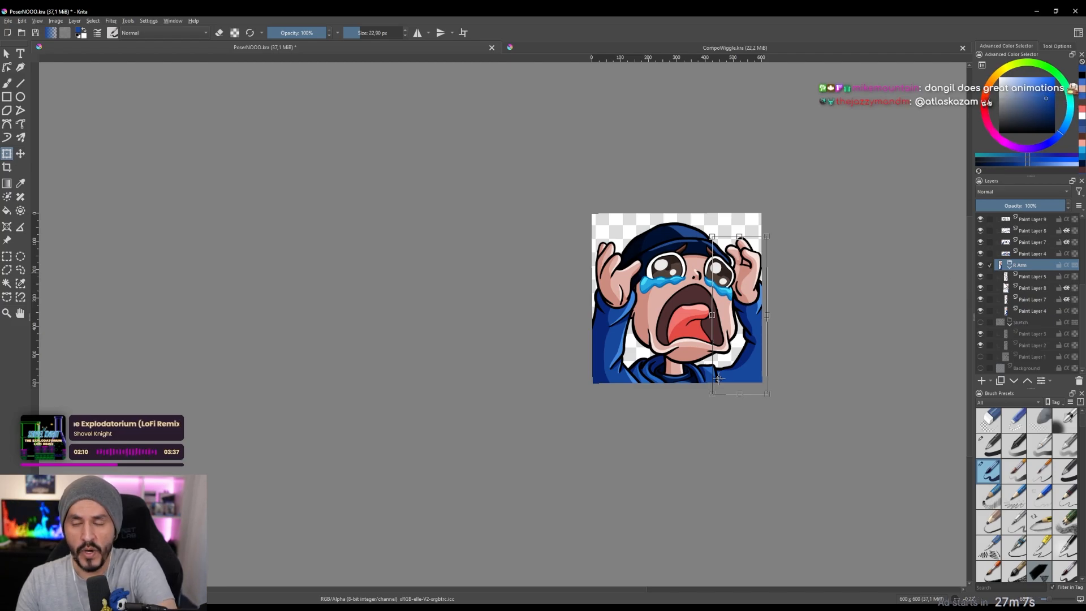
left_click(981, 266)
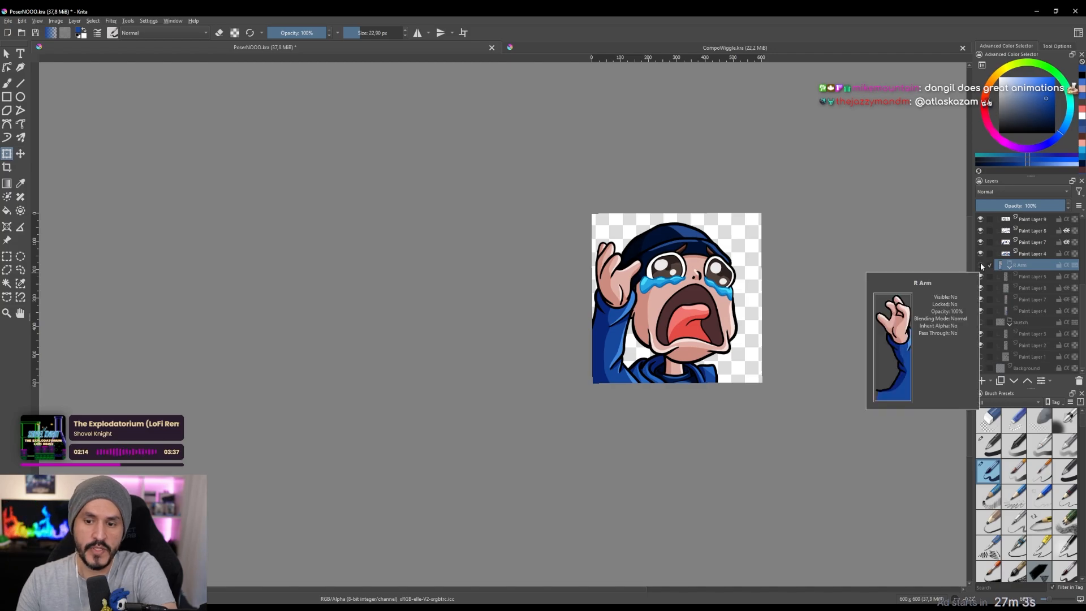
left_click(980, 265)
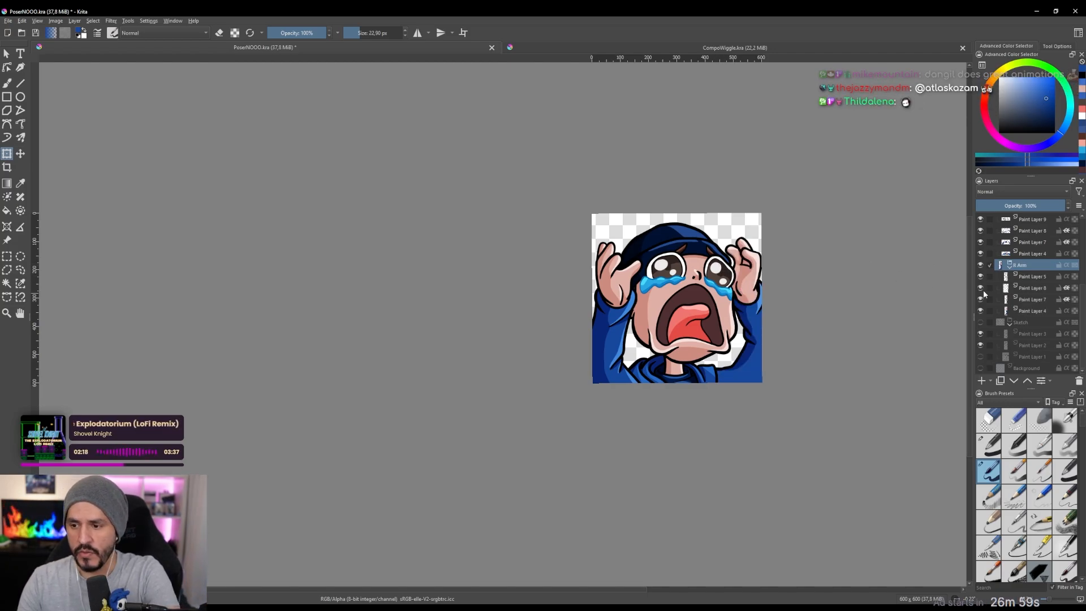
Try scaling the Head group down to a tiny head sitting on the neck.
scroll(1040, 290, "up", 3)
left_click(1021, 248)
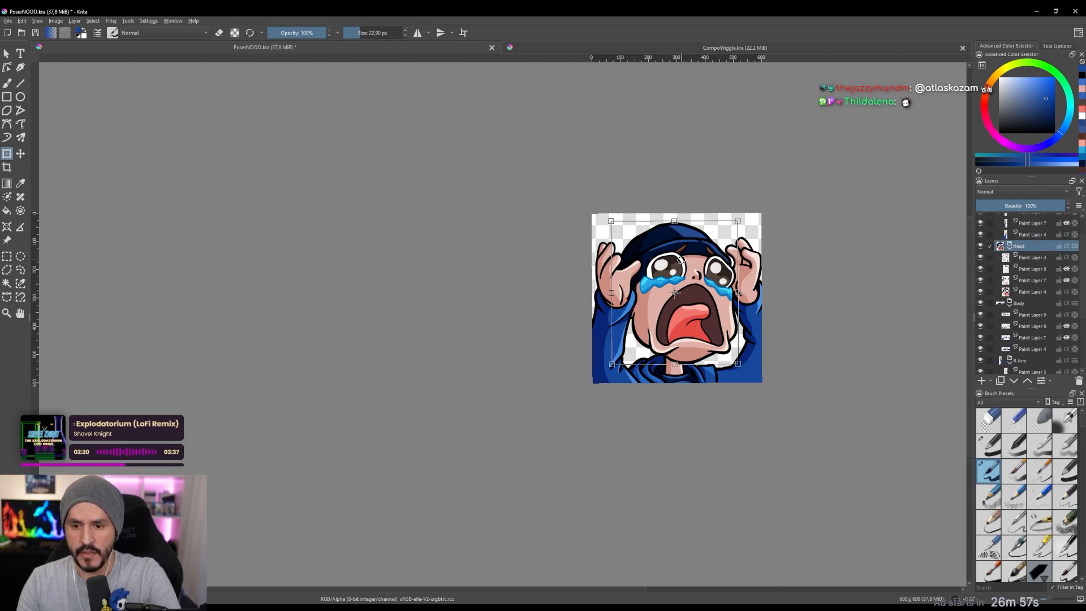
left_click_drag(741, 364, 678, 334)
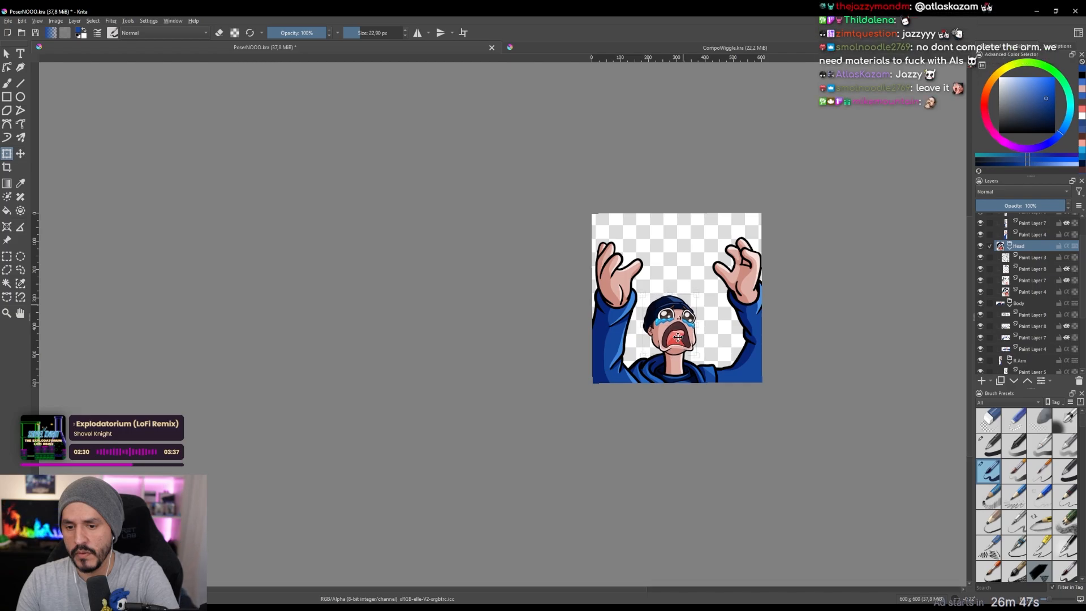
key("Return")
left_click(1041, 272)
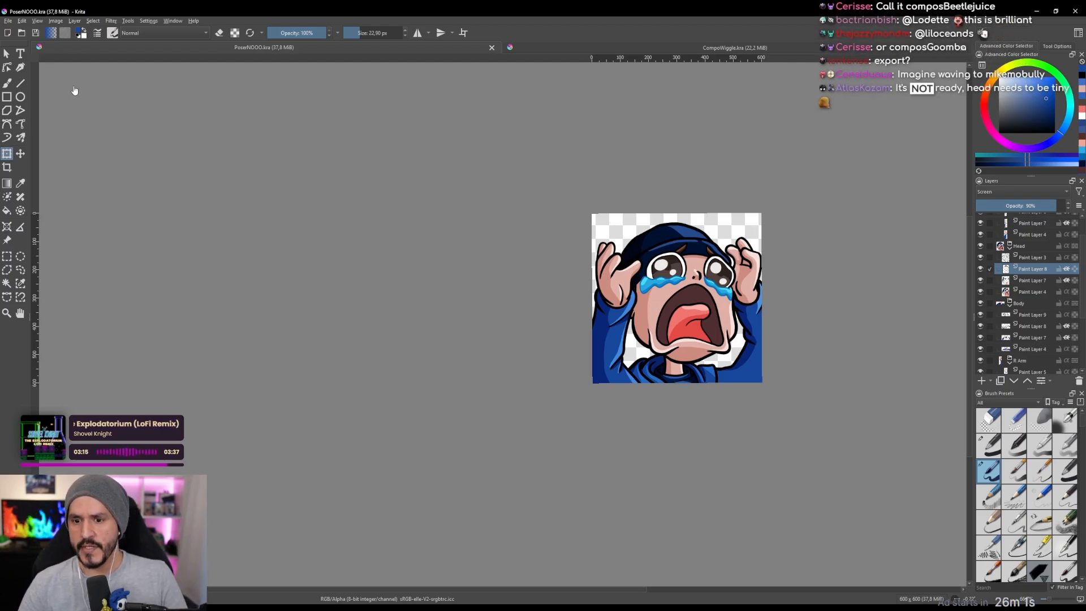
Start exporting the emote as the PNG image PoserNOOO.png into the PoserNOOO folder.
left_click(8, 21)
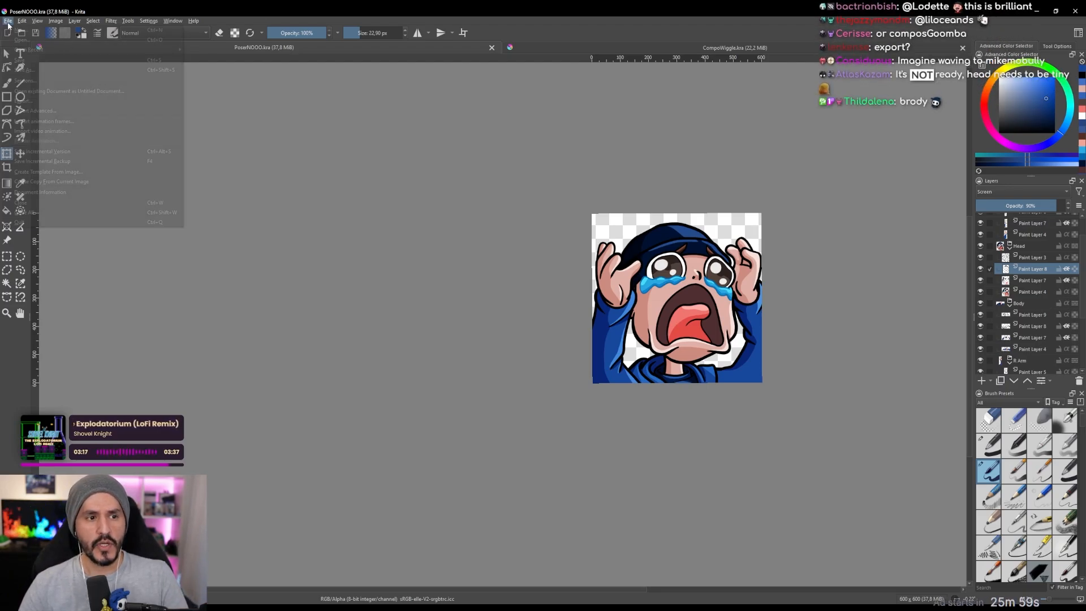
left_click(57, 111)
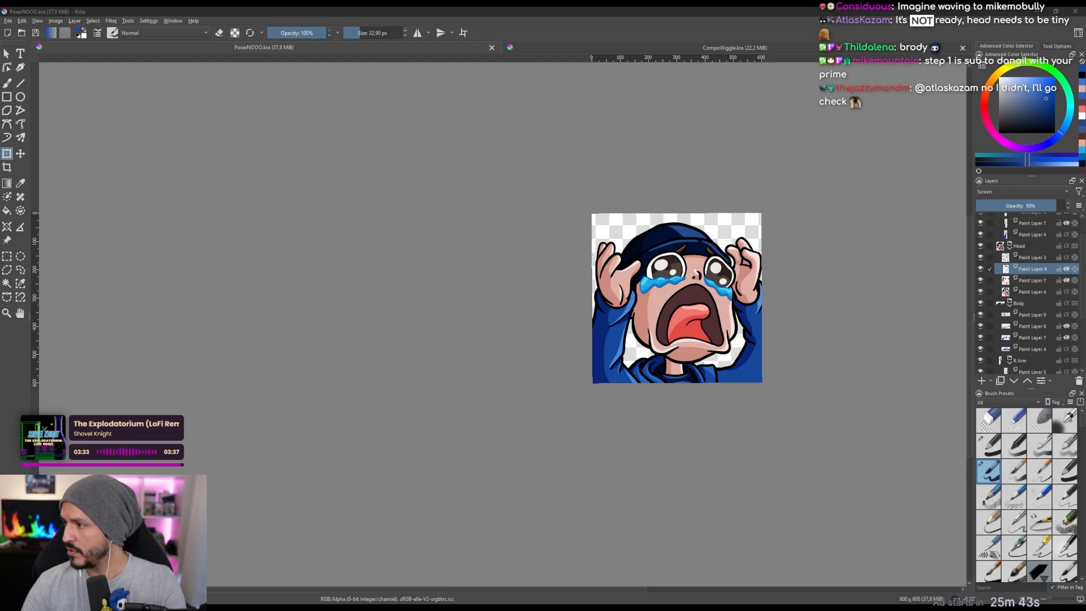
left_click_drag(1085, 63, 541, 76)
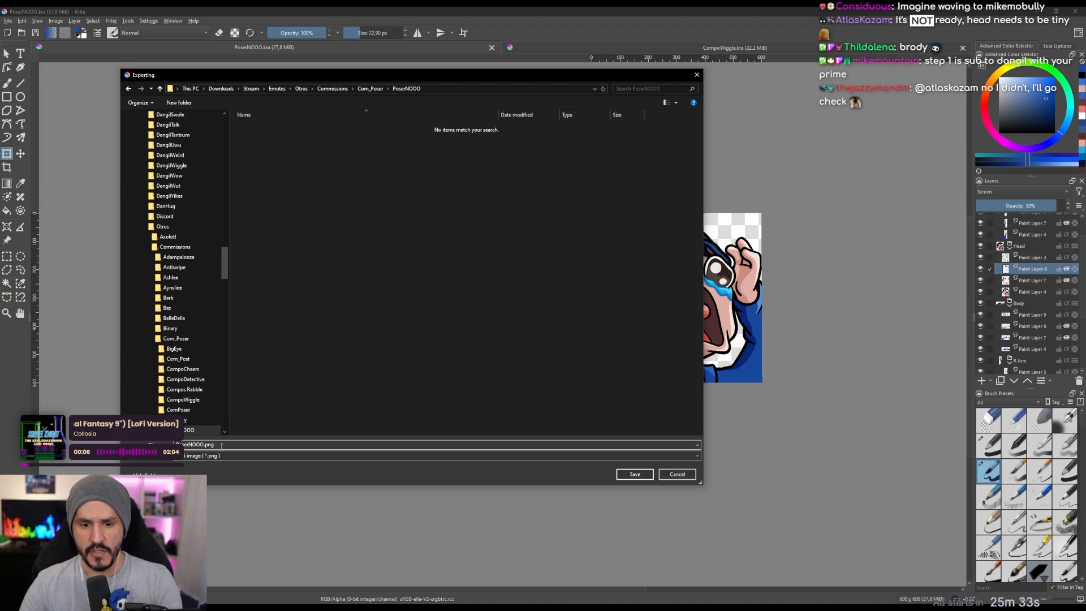
left_click(630, 473)
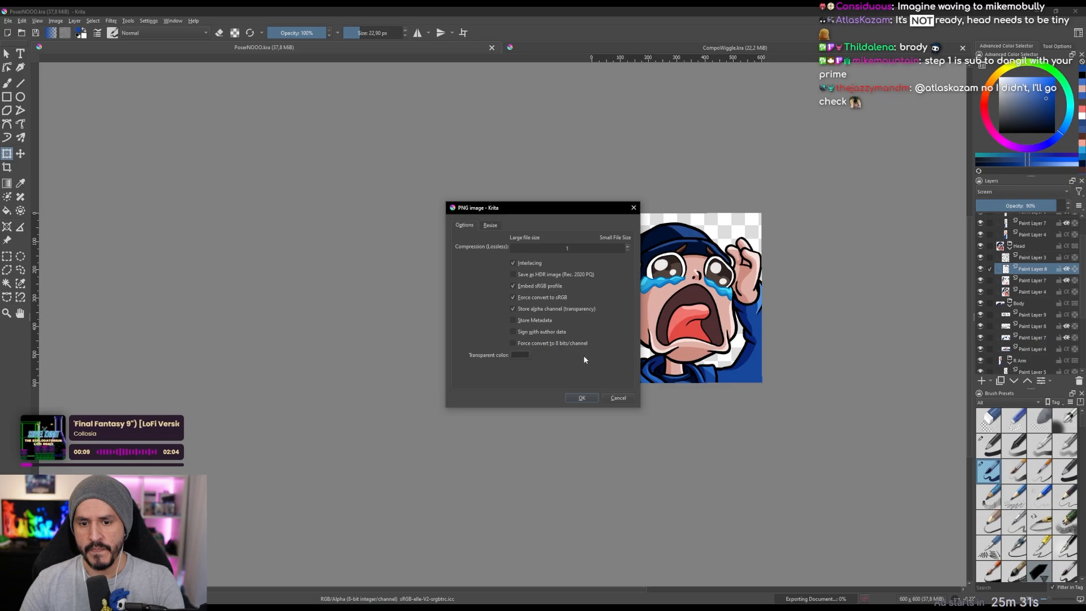
Resize the PNG export to 300 px wide with constrained proportions and complete the export.
left_click(513, 285)
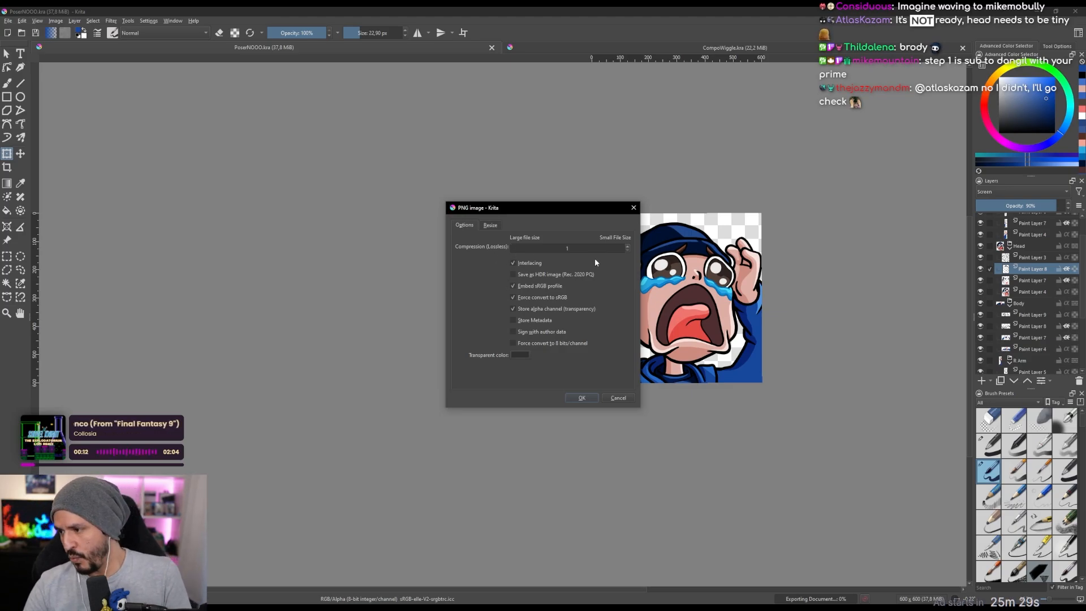
left_click(491, 225)
left_click(465, 225)
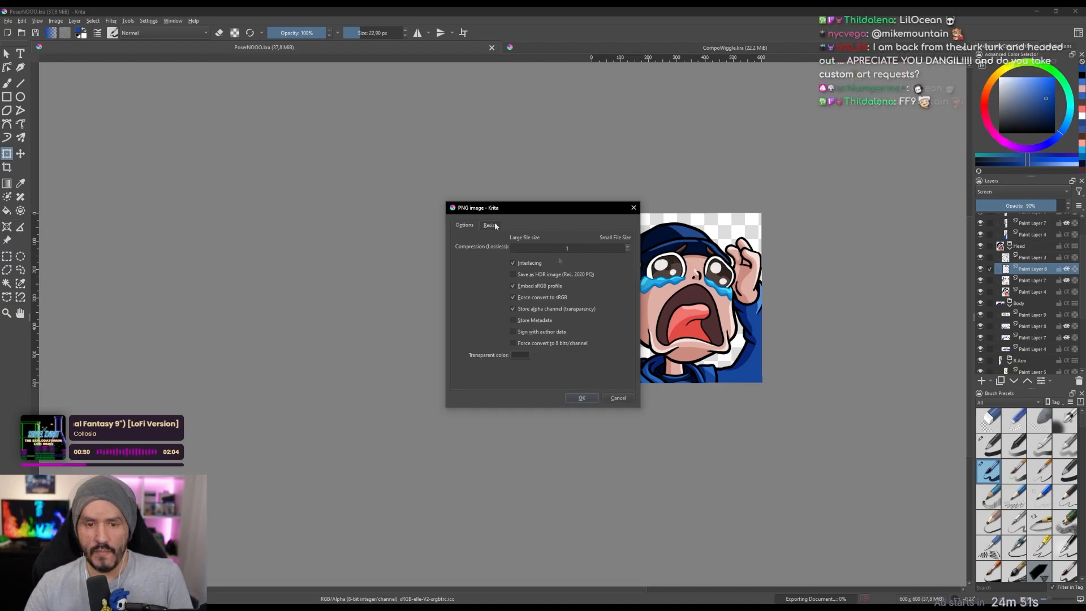
left_click(490, 226)
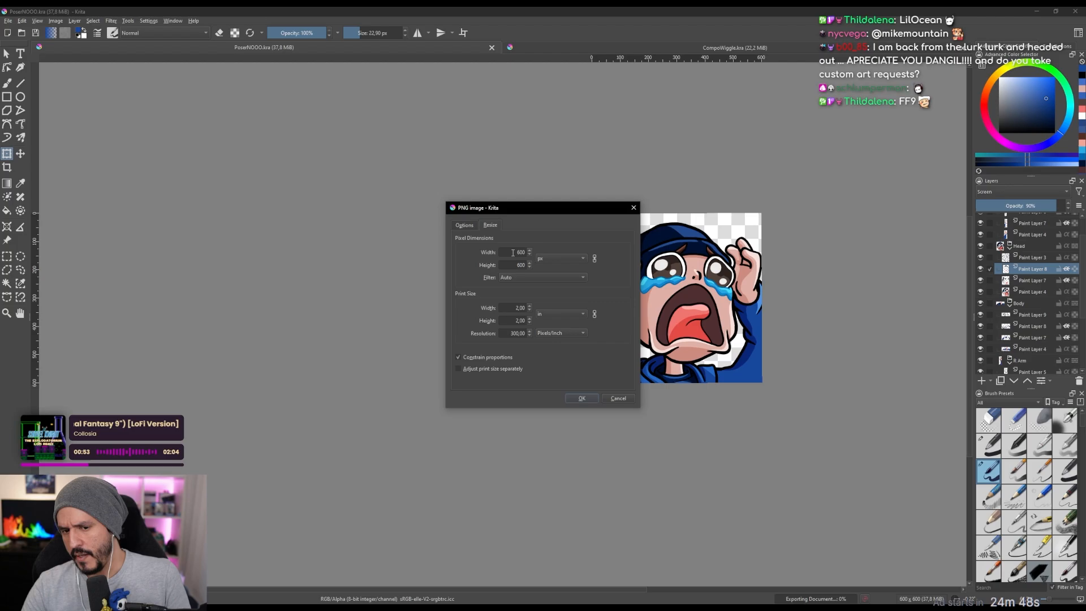
double_click(513, 252)
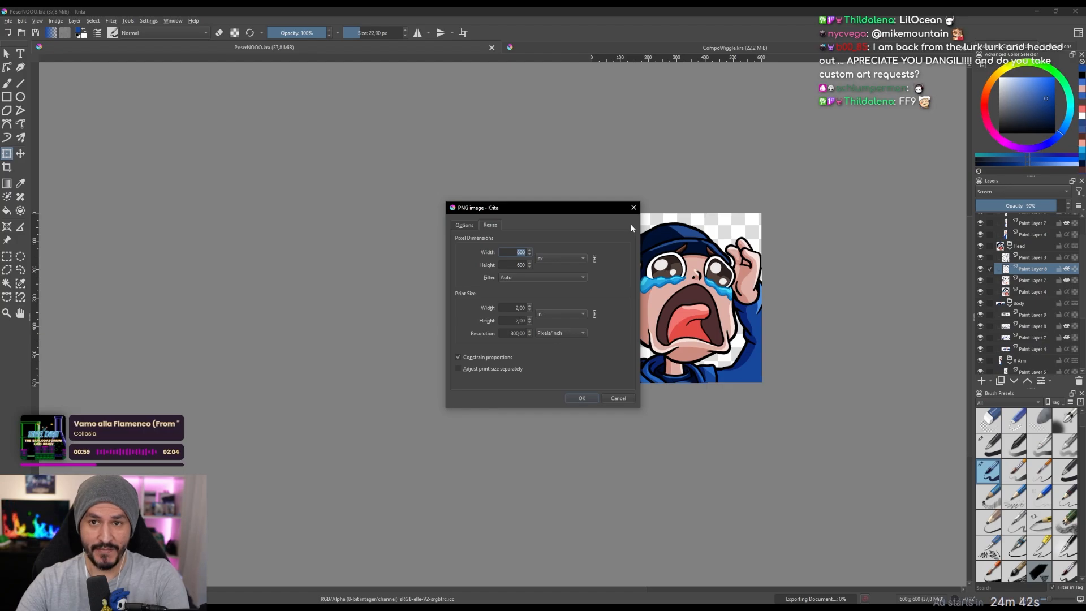
type("300")
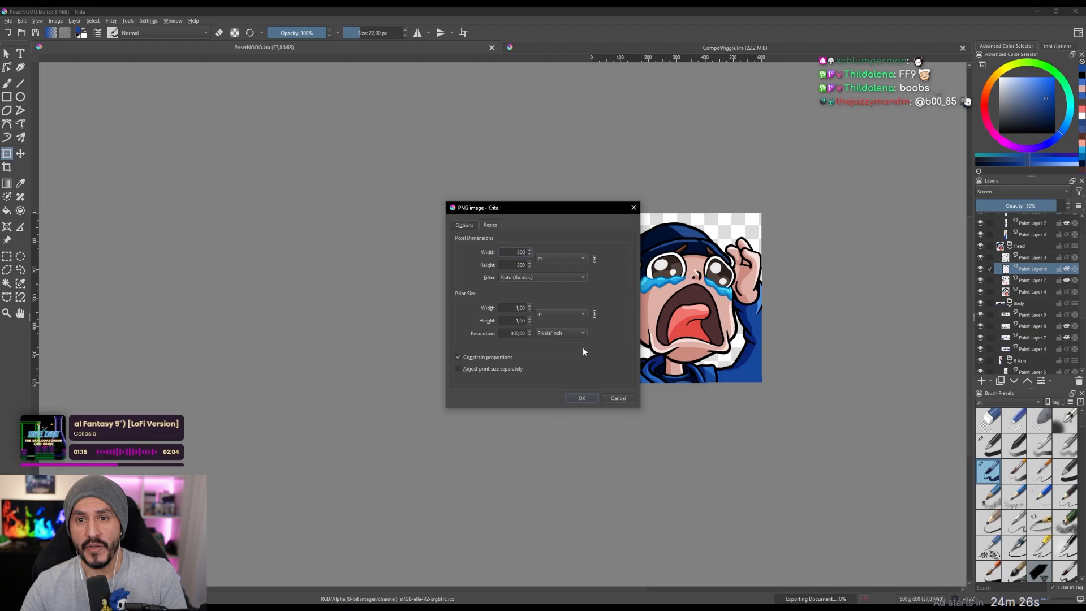
left_click(580, 397)
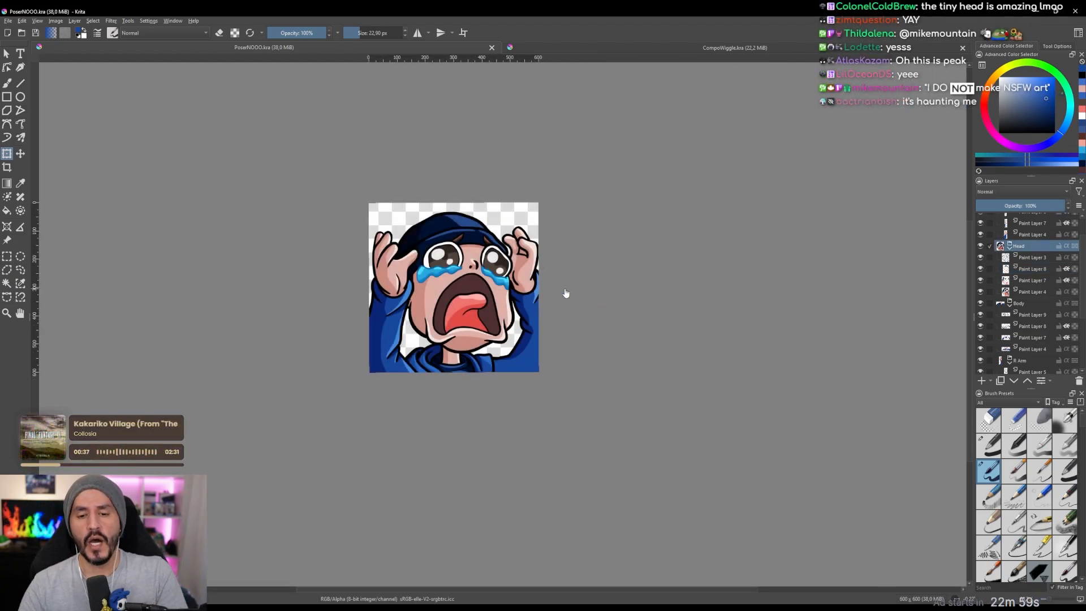
Examine the emote's face, arms and hoodie up close and at reduced size against the transparent background.
scroll(526, 294, "up", 2)
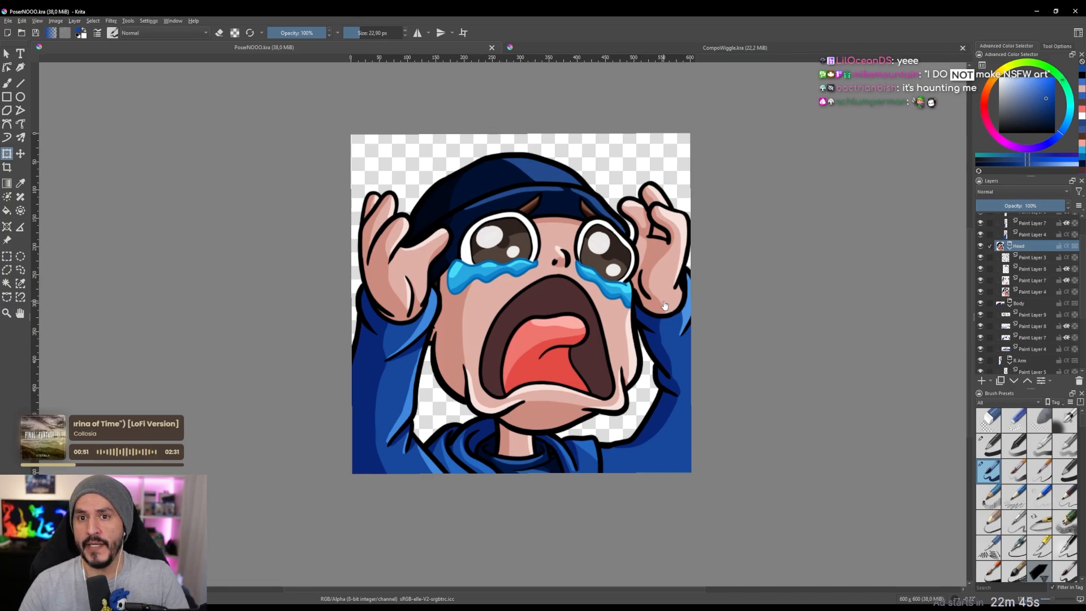
scroll(492, 291, "up", 4)
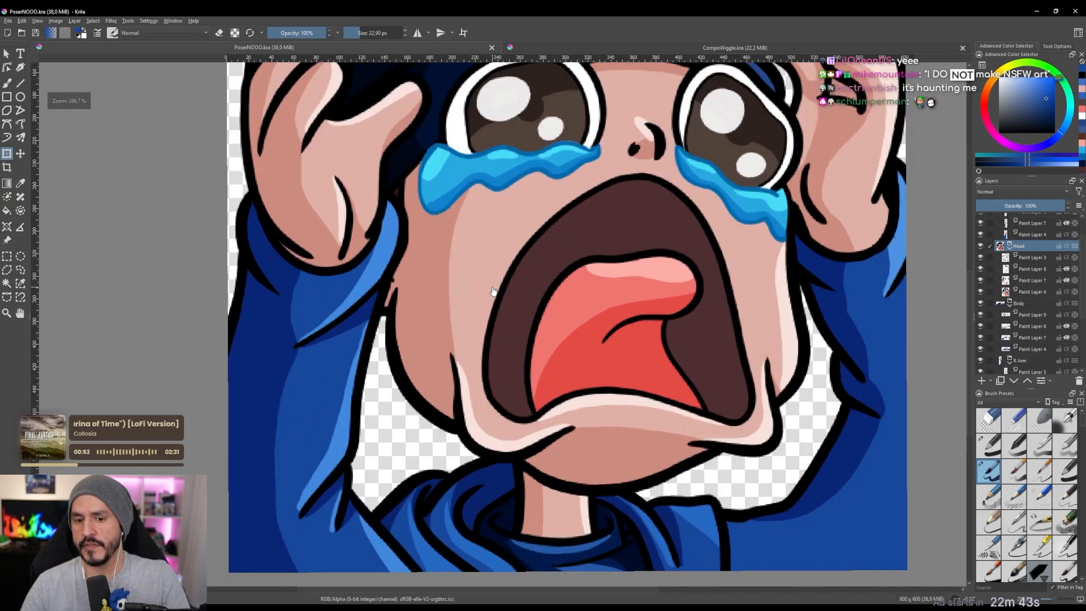
scroll(492, 292, "down", 2)
scroll(492, 291, "up", 2)
scroll(492, 291, "down", 3)
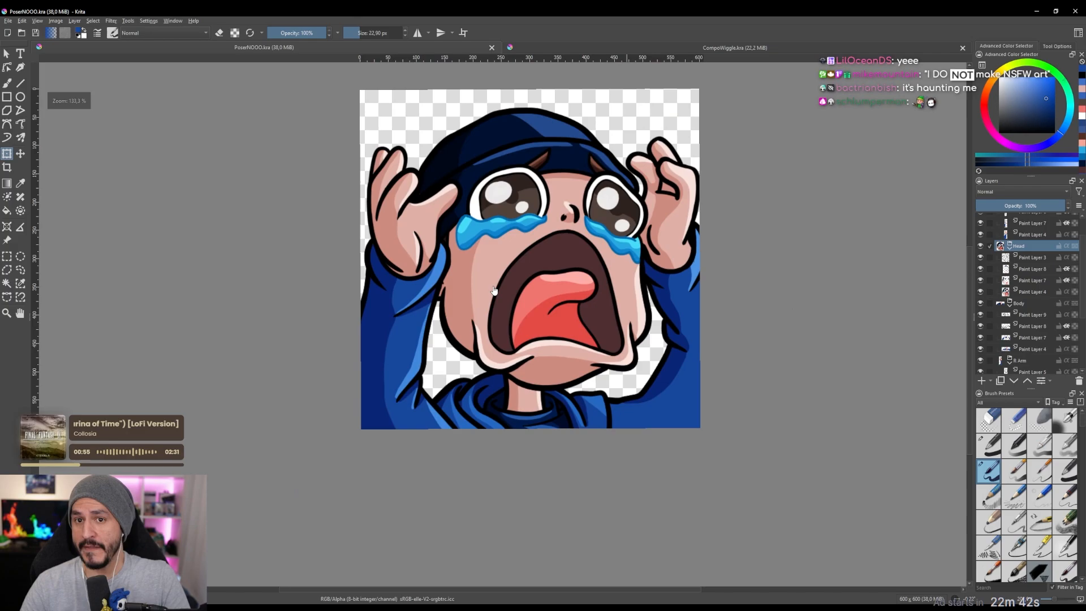
scroll(508, 274, "up", 3)
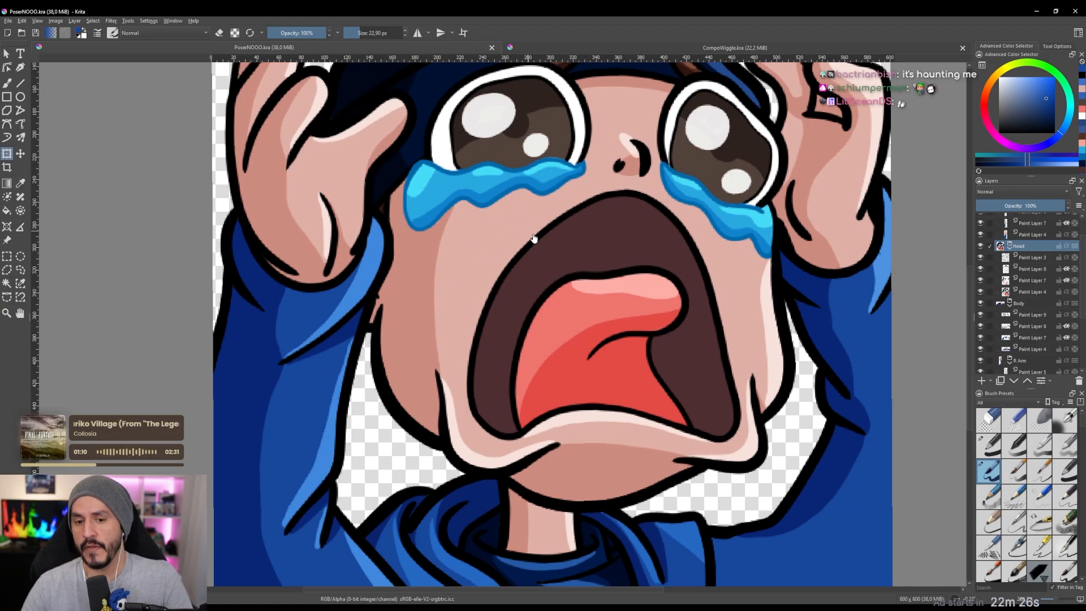
key("1")
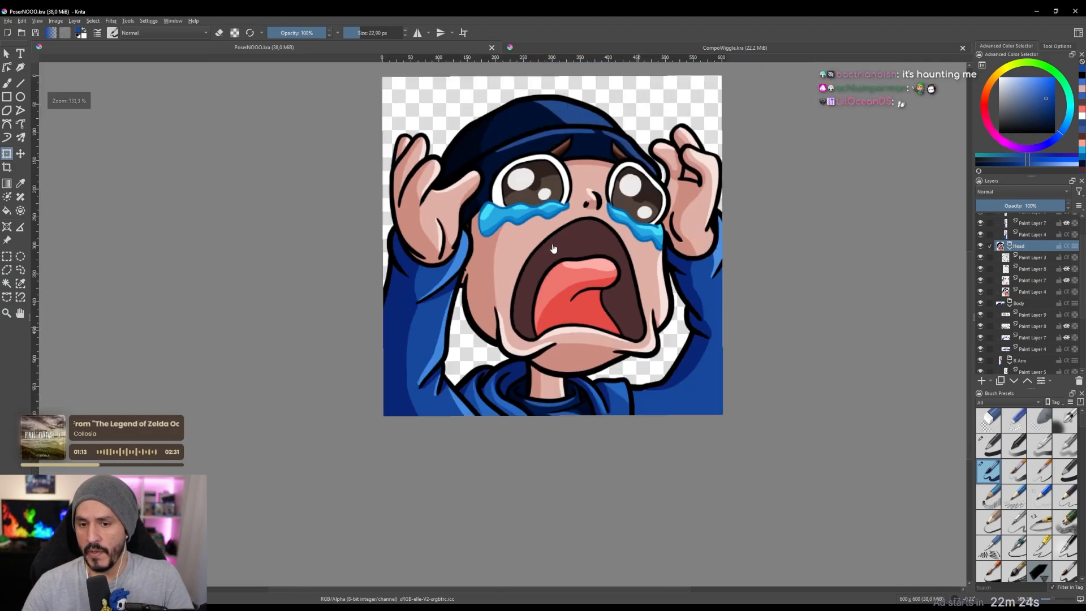
scroll(551, 247, "up", 2)
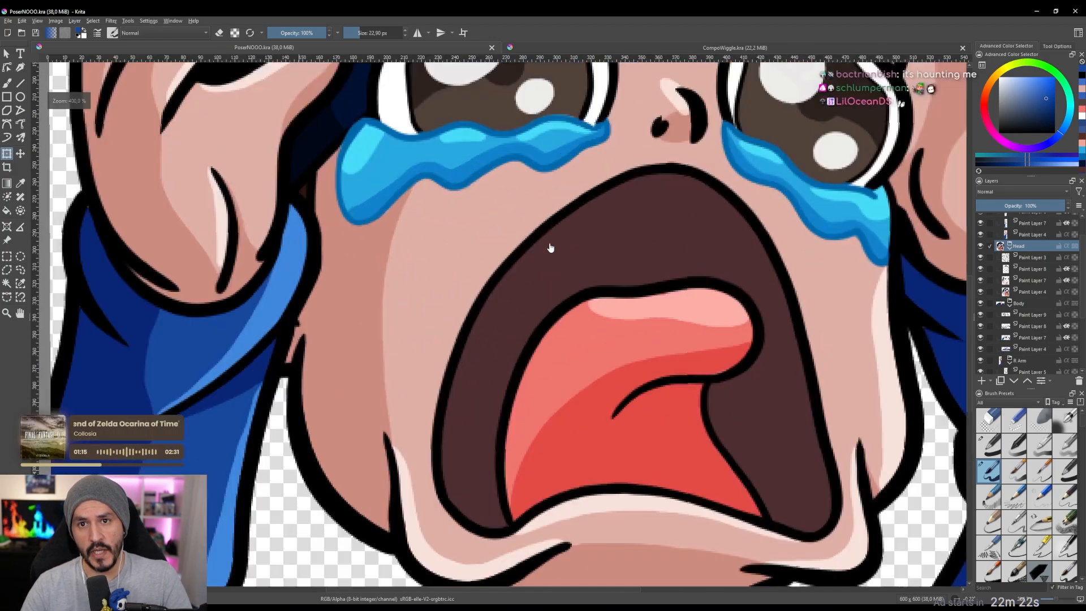
scroll(481, 289, "down", 2)
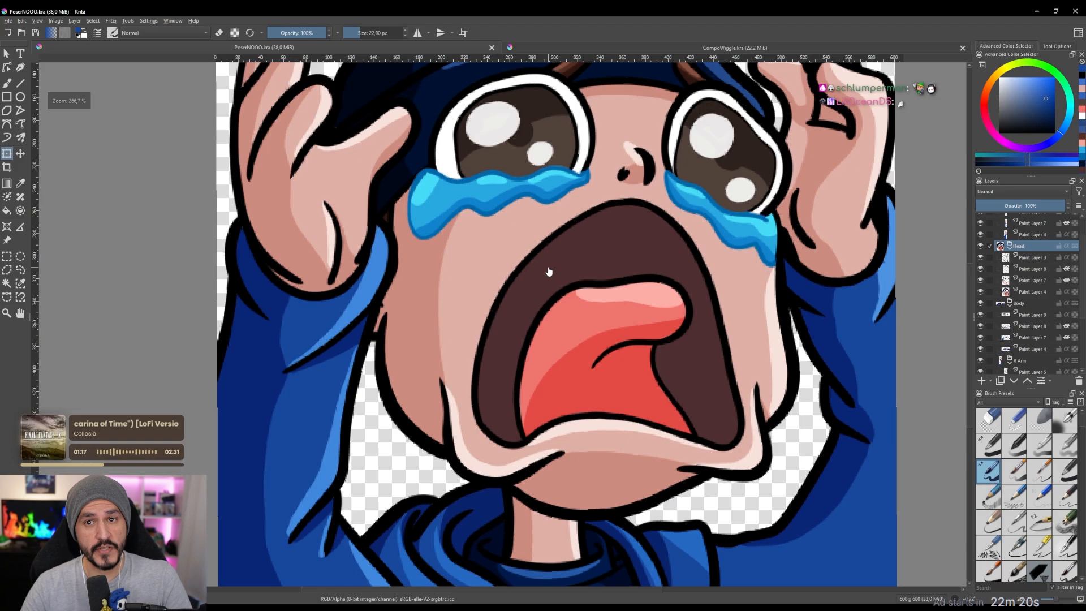
scroll(546, 269, "down", 3)
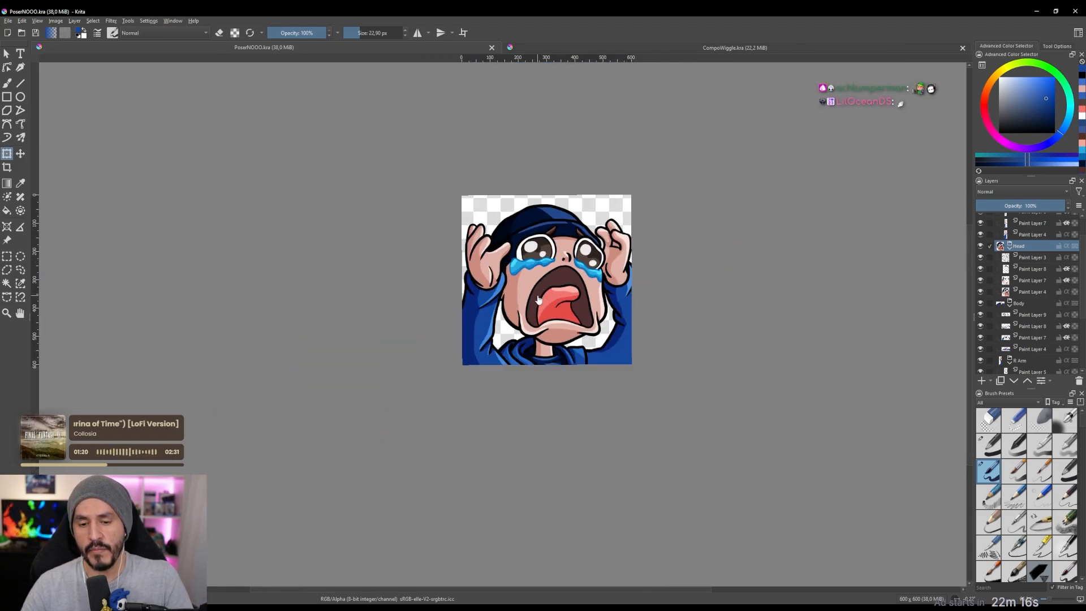
scroll(539, 299, "up", 2)
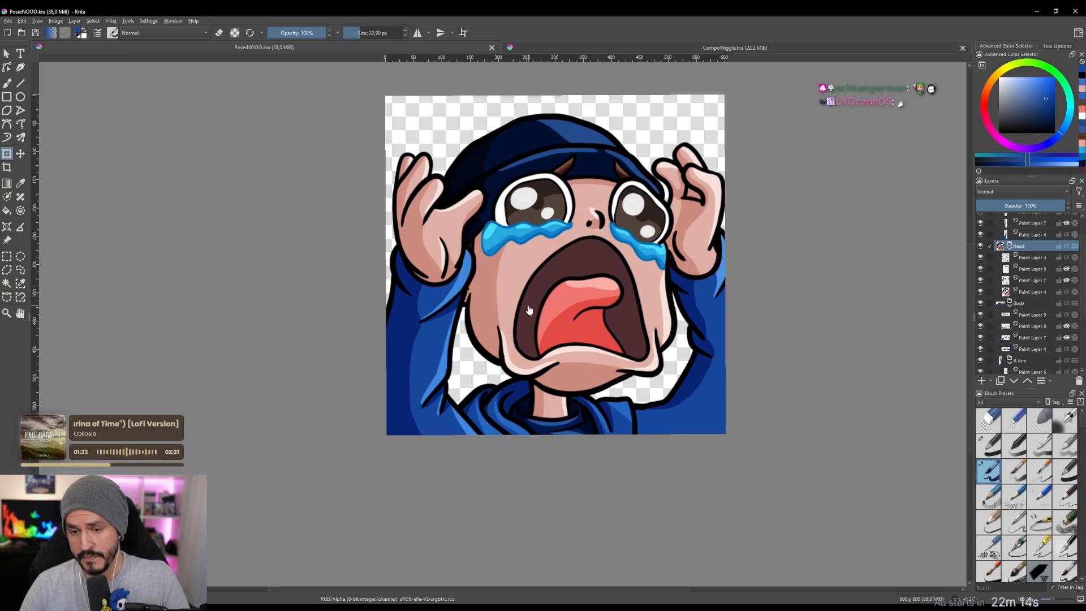
scroll(539, 293, "up", 1)
scroll(537, 292, "down", 3)
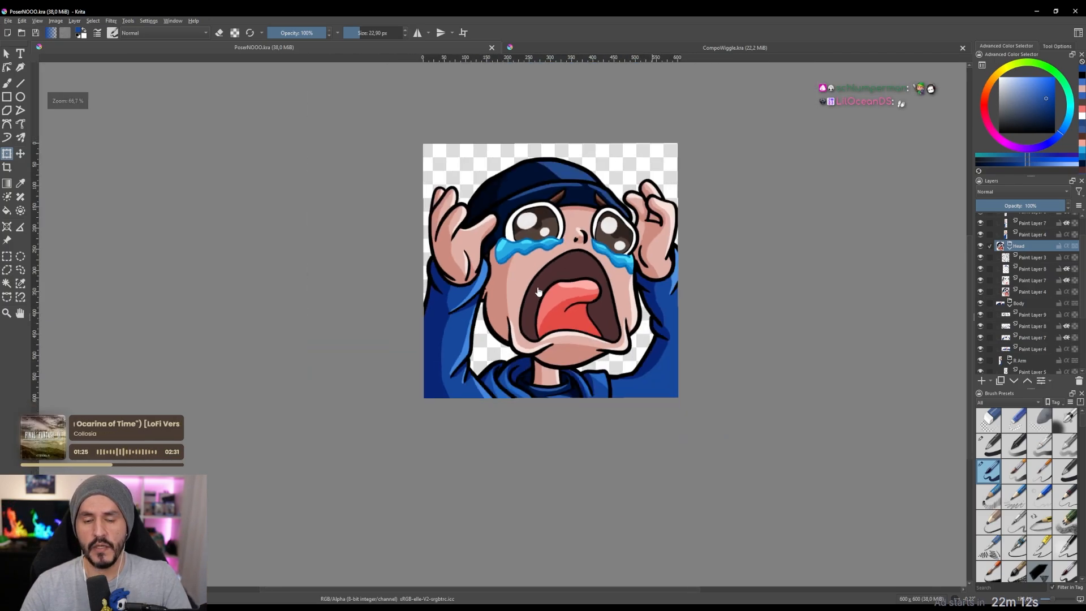
scroll(537, 292, "up", 2)
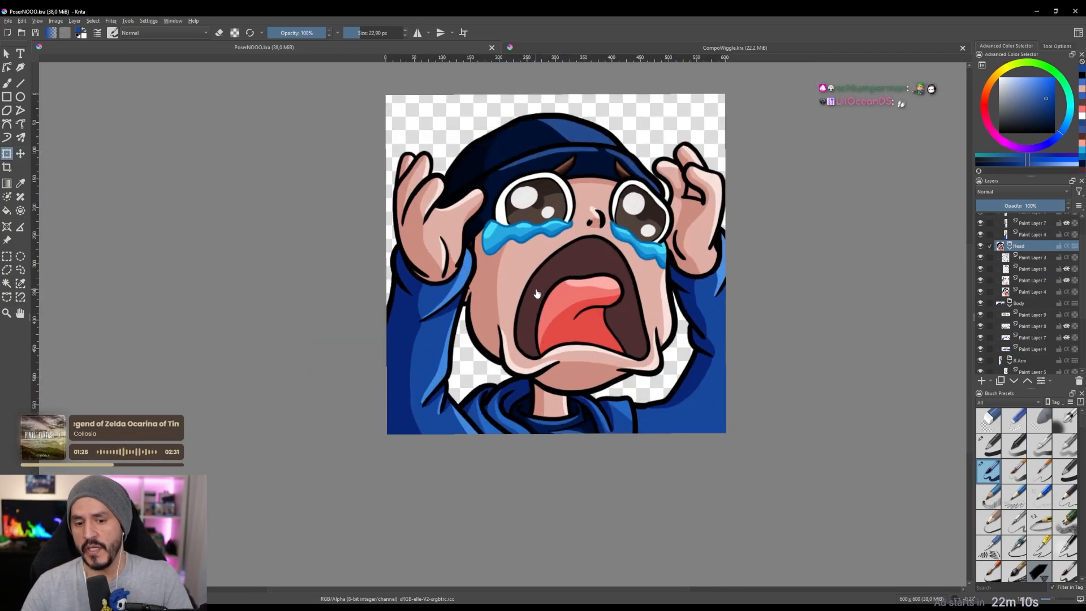